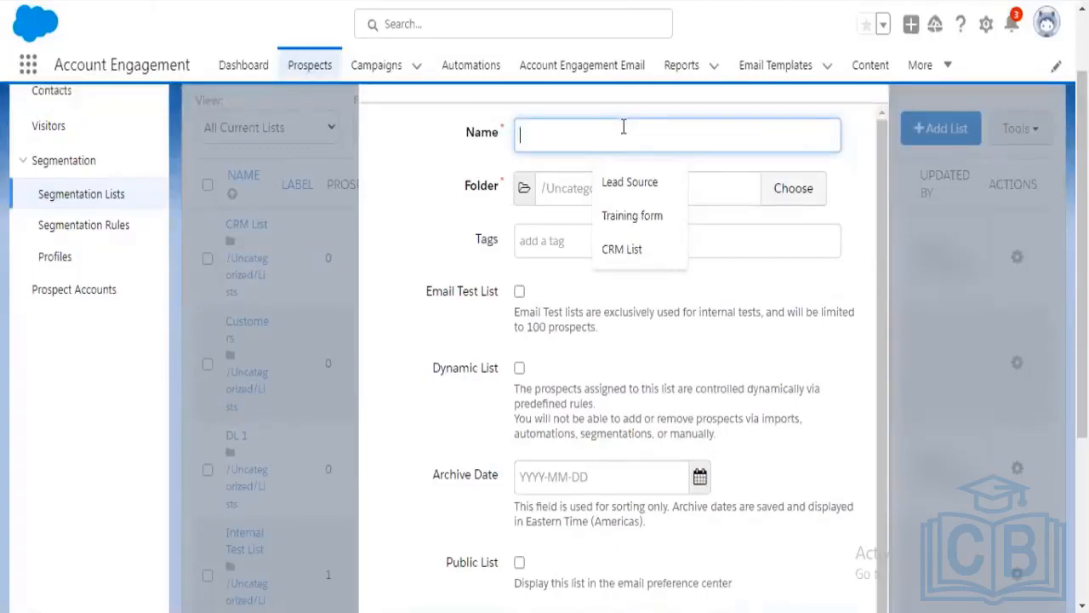
Step: Name the new segmentation list "Email Test list for internal employee"
text(E)
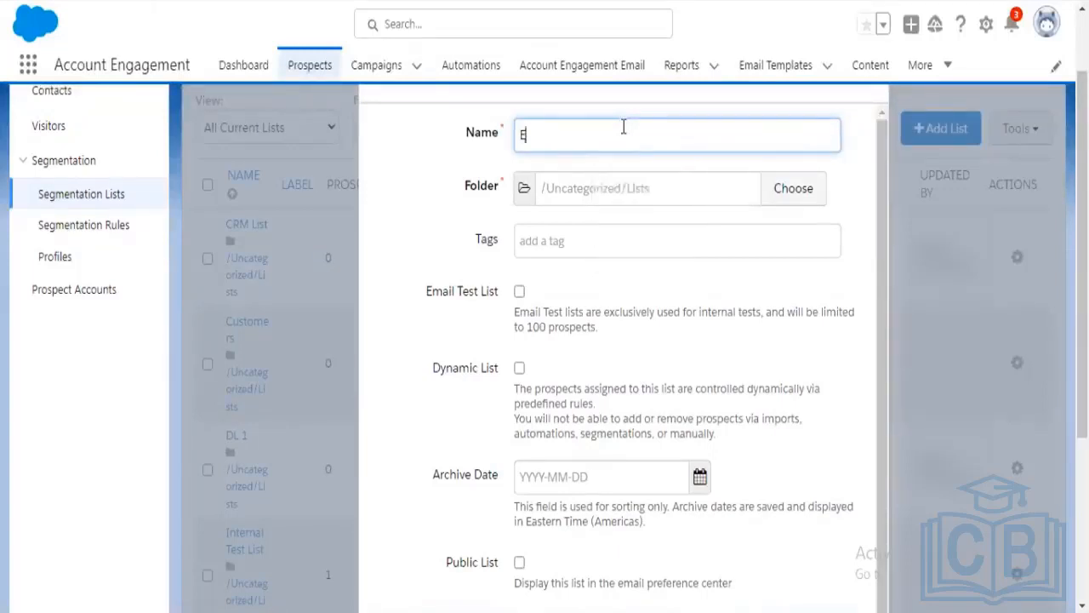
text(mail T)
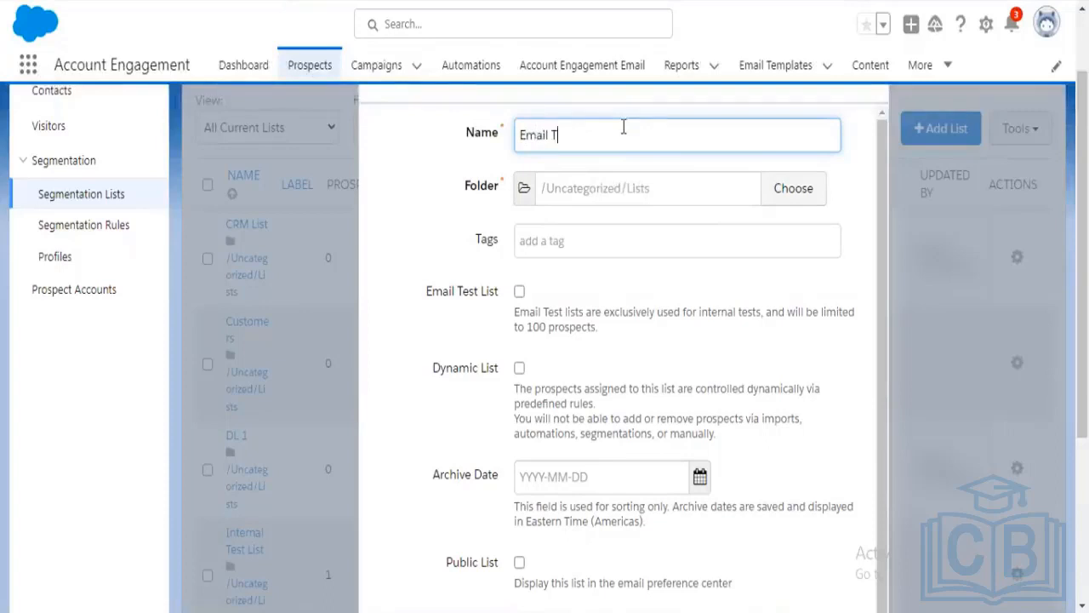
text(est list)
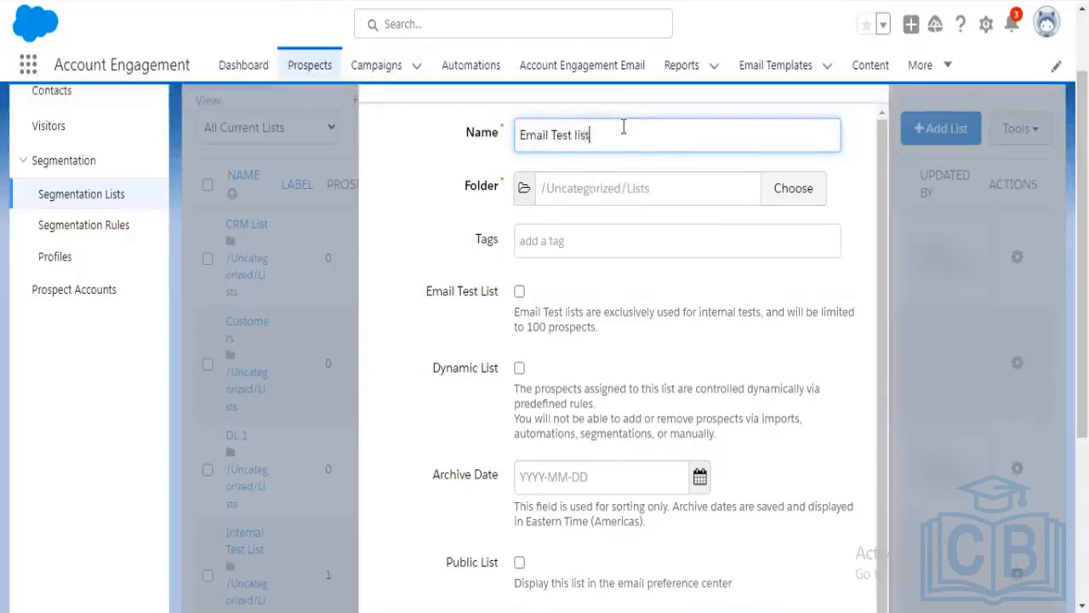
text( for intern)
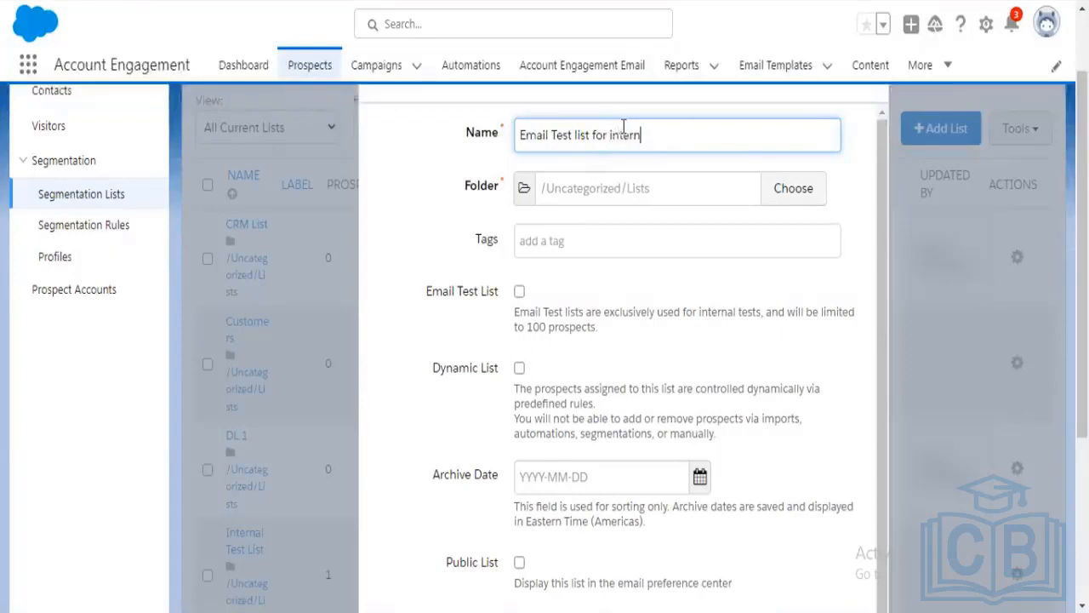
text(al employee)
Step: Mark the new list as an email test list and create it
click(519, 291)
scroll(670, 345, down, 1)
scroll(808, 455, down, 3)
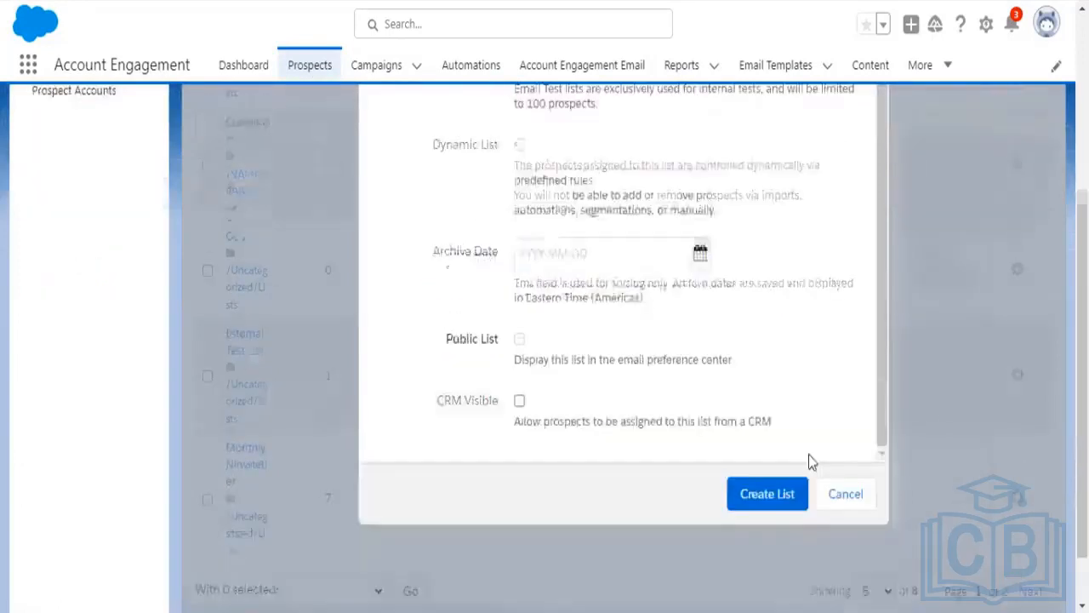
click(777, 432)
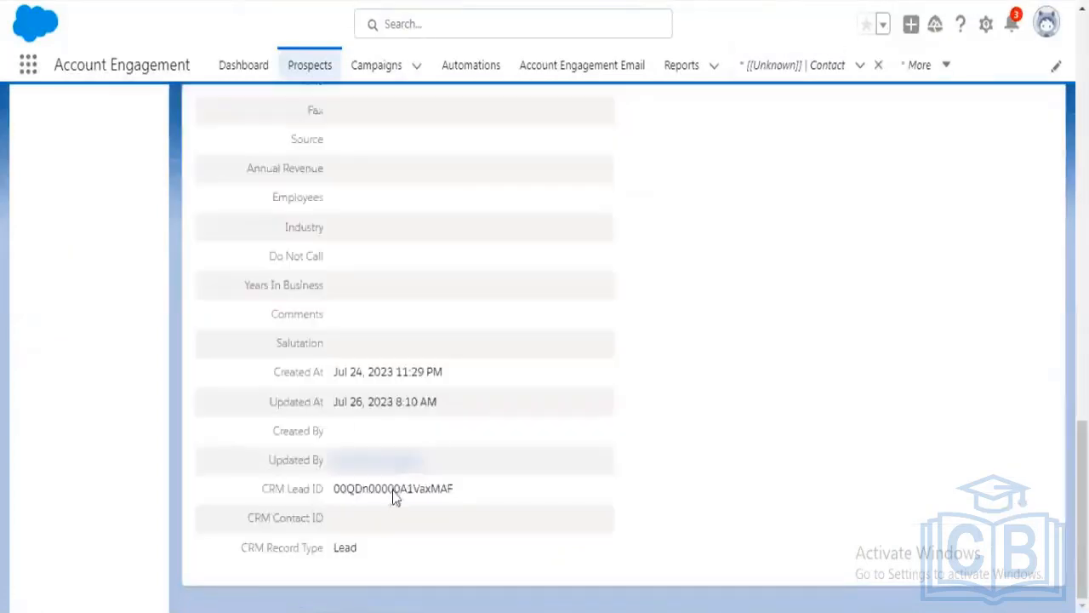
Step: Open the Test ET3 email template for editing and go to its testing options
scroll(491, 352, up, 10)
scroll(500, 283, up, 2)
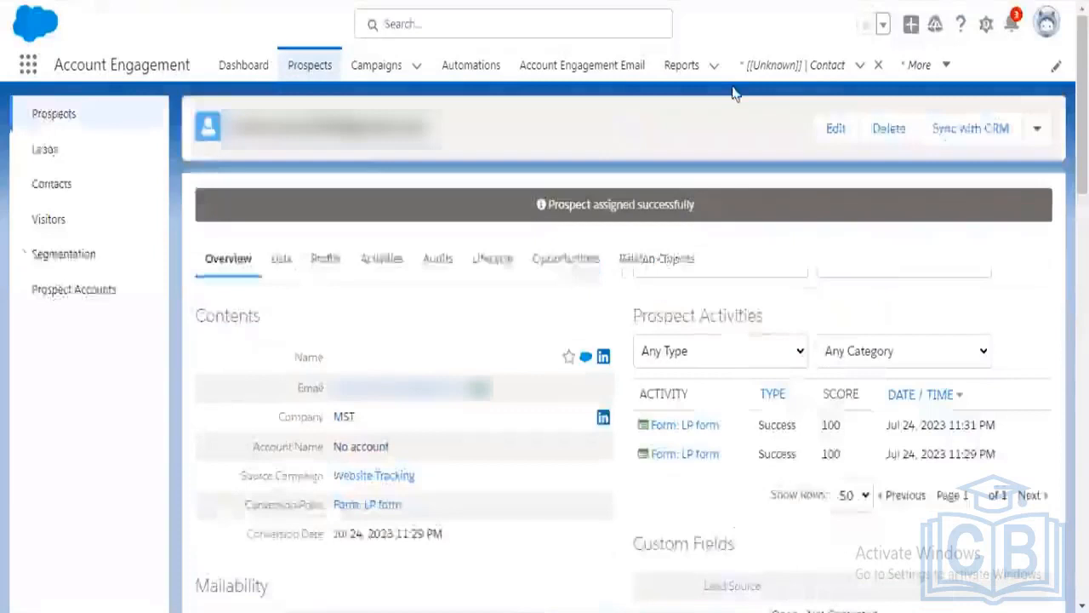
click(606, 76)
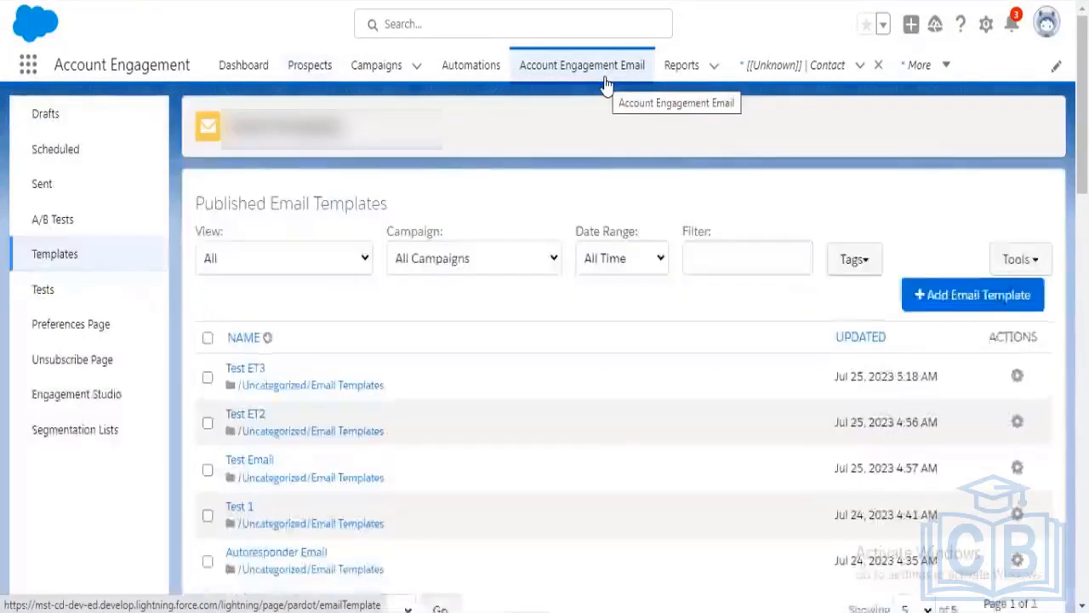
click(245, 369)
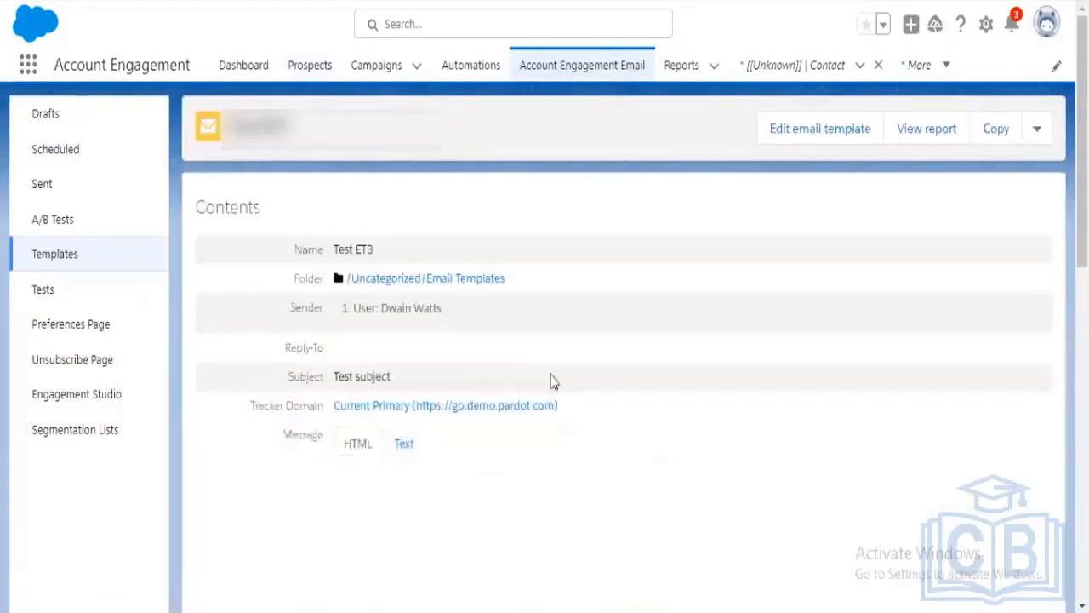
click(821, 132)
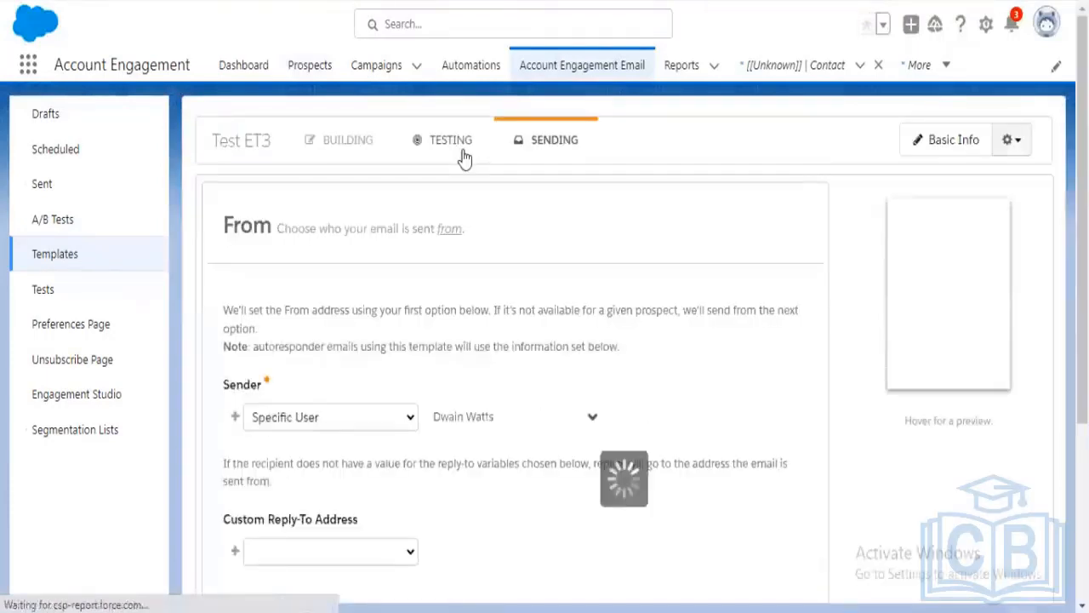
click(449, 139)
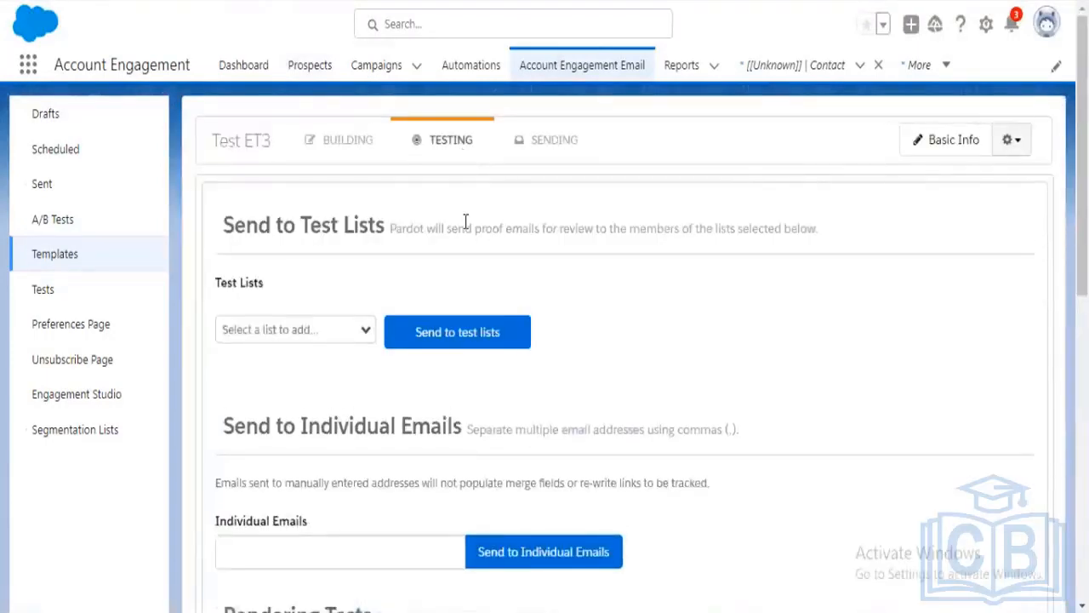
Step: Add "Email Test list for internal employee" as a test list for the Test ET3 template
scroll(448, 298, down, 1)
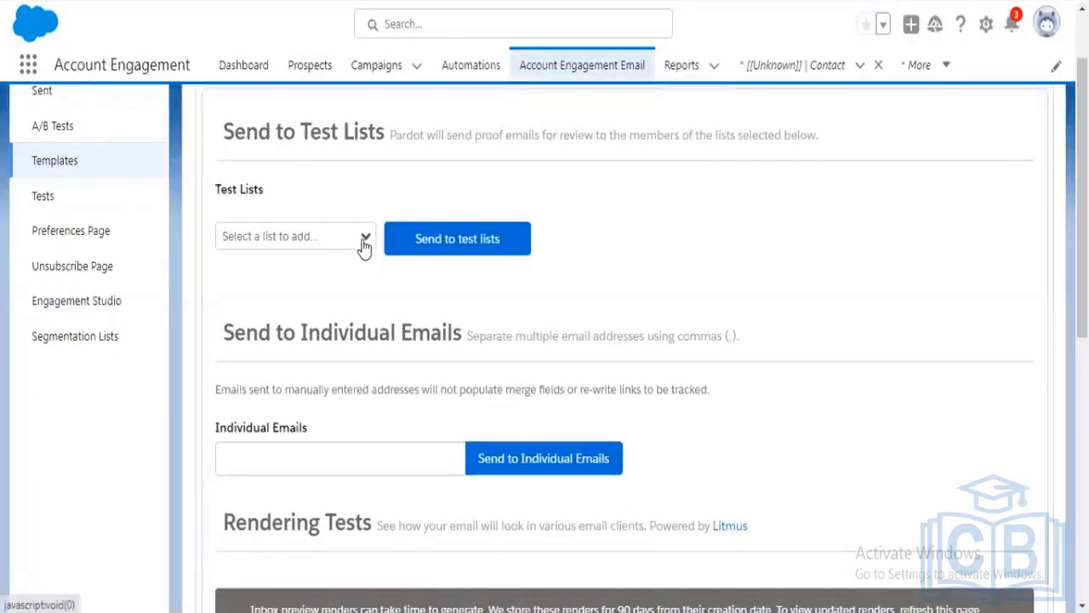
click(365, 245)
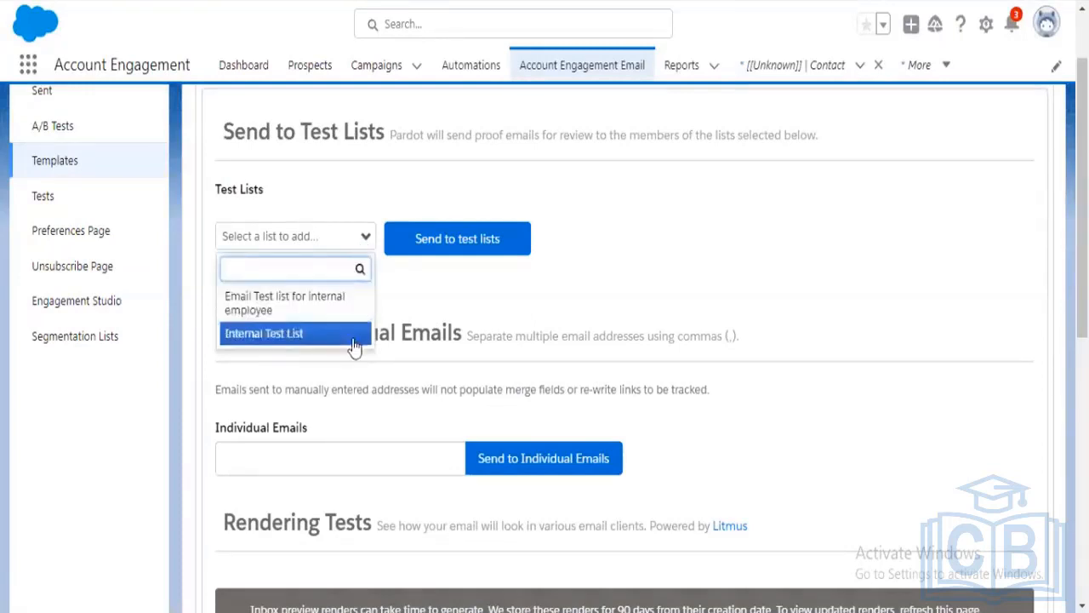
click(323, 305)
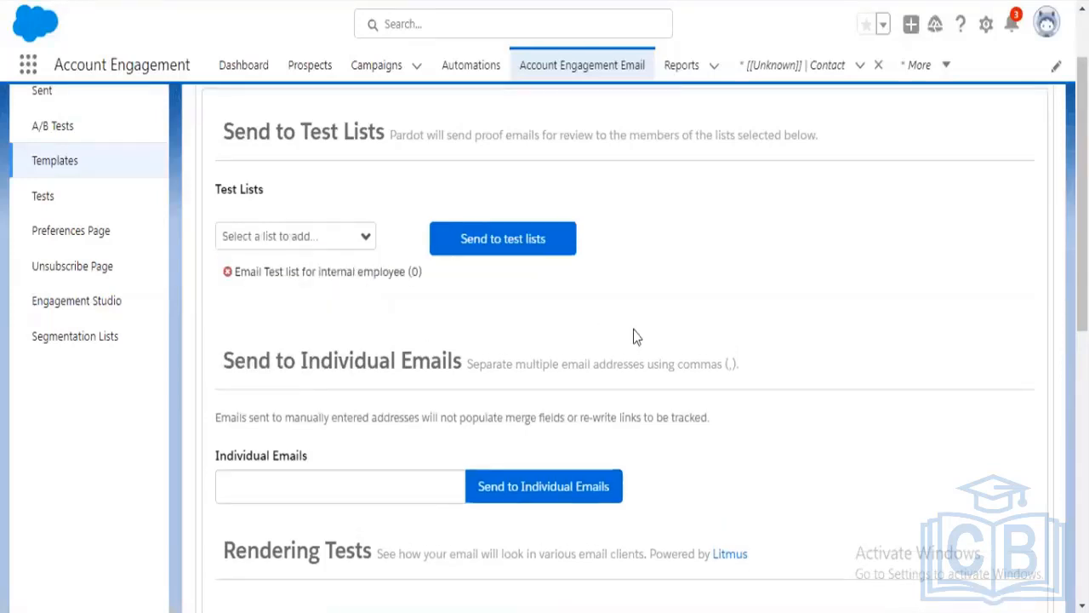
scroll(634, 336, up, 2)
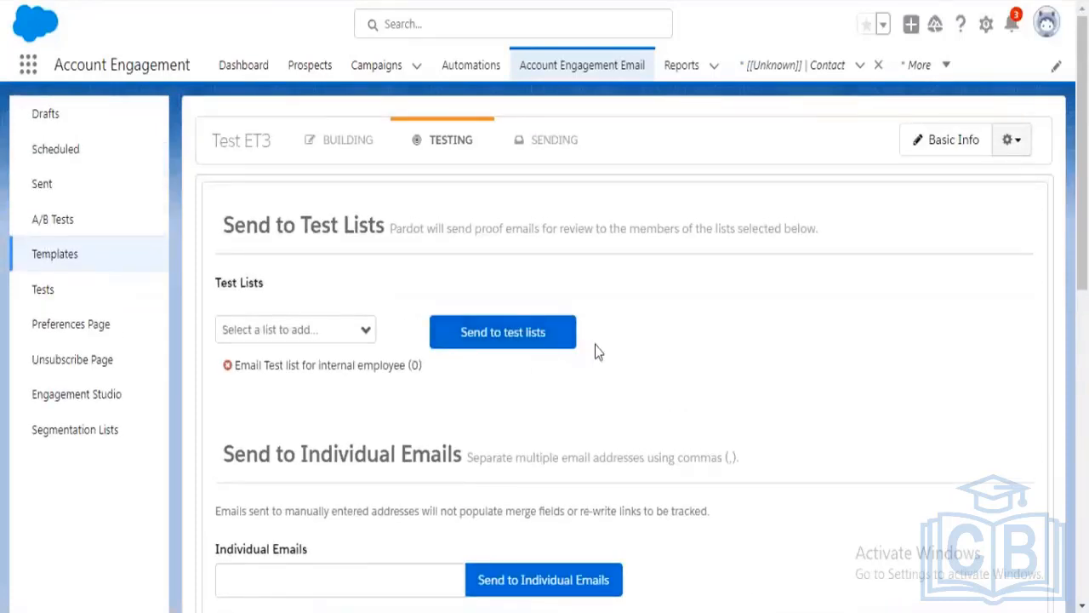
drag(420, 365, 240, 362)
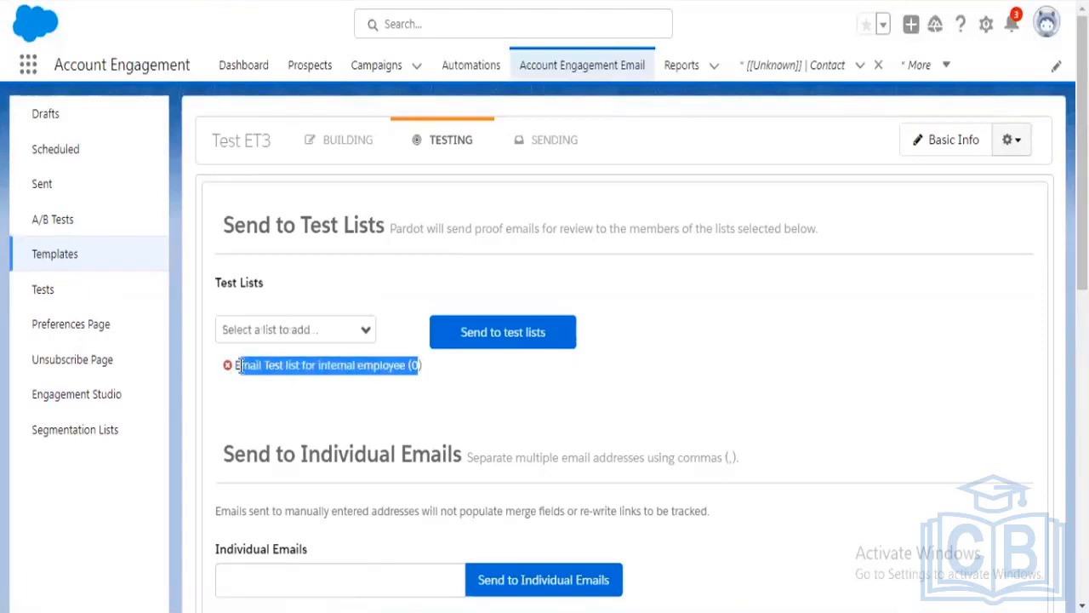
click(277, 372)
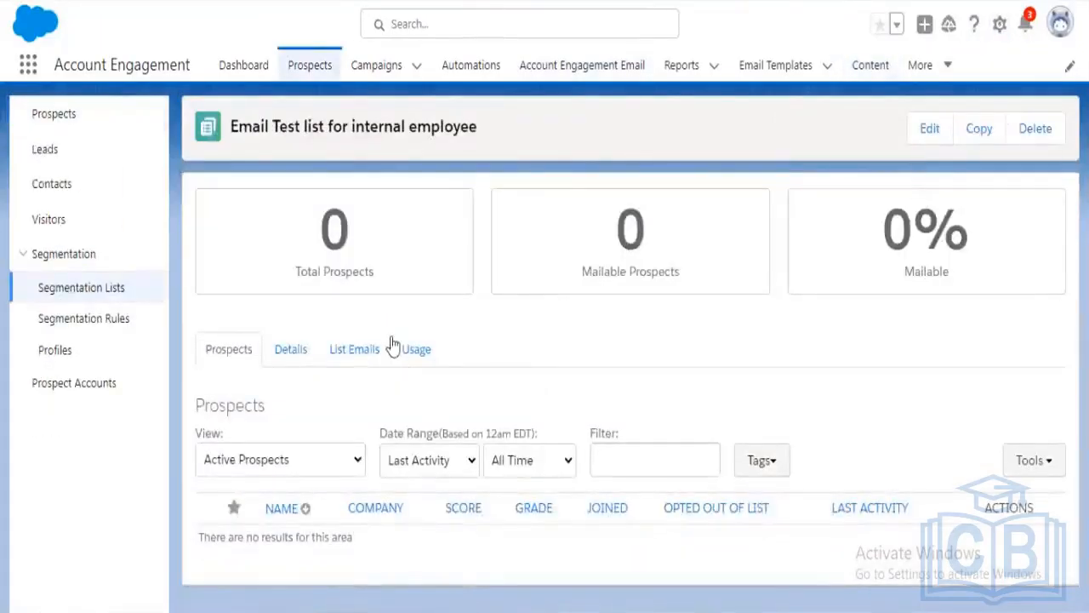
Step: Copy the name of the email test list and open the record of the prospect from company Test
drag(477, 128, 234, 124)
key(ctrl+c)
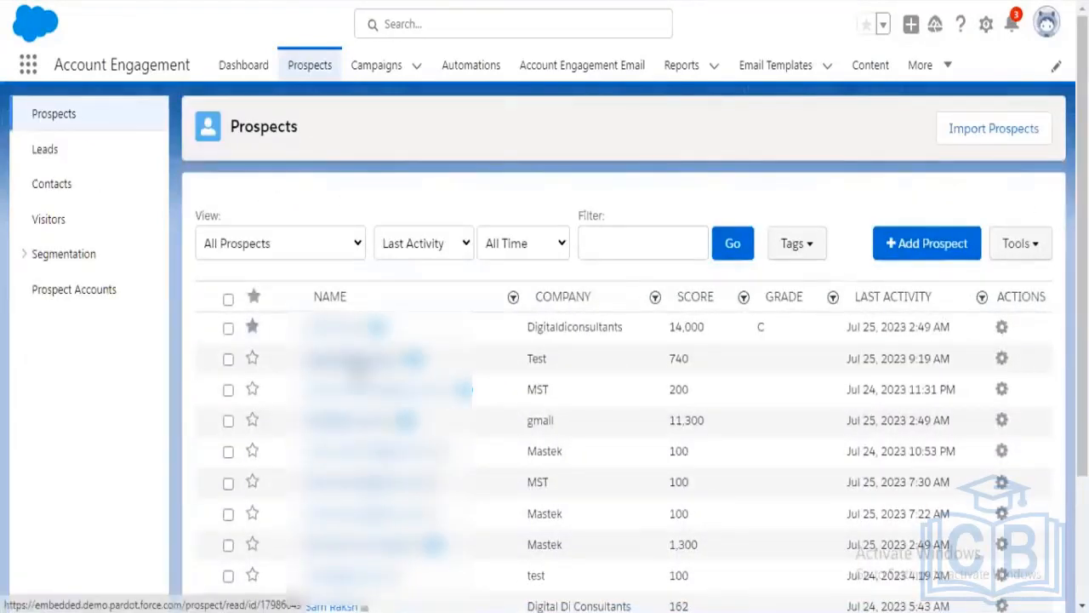
click(358, 360)
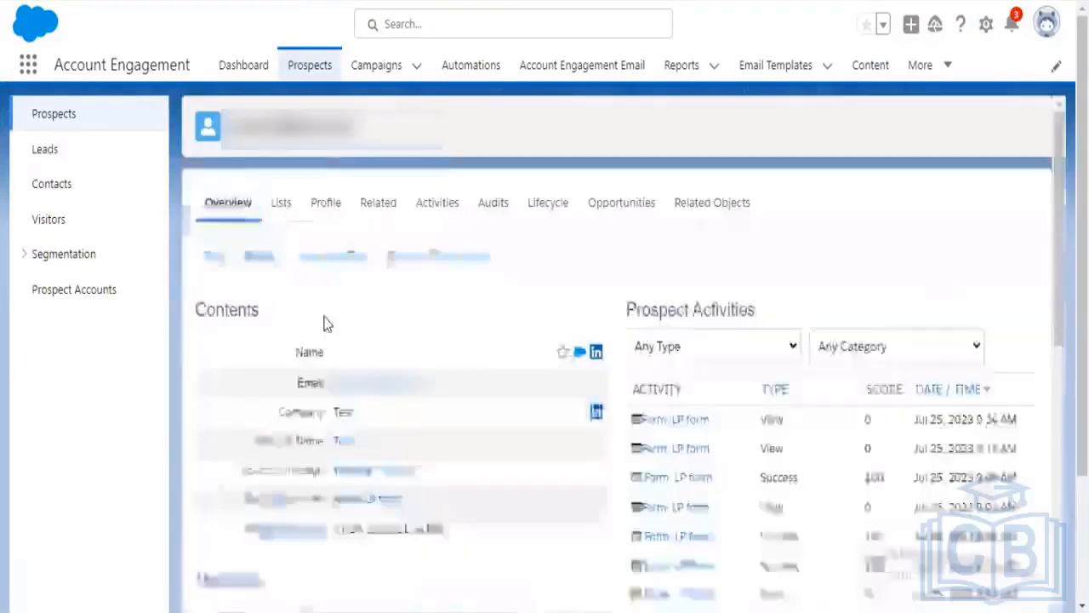
click(287, 214)
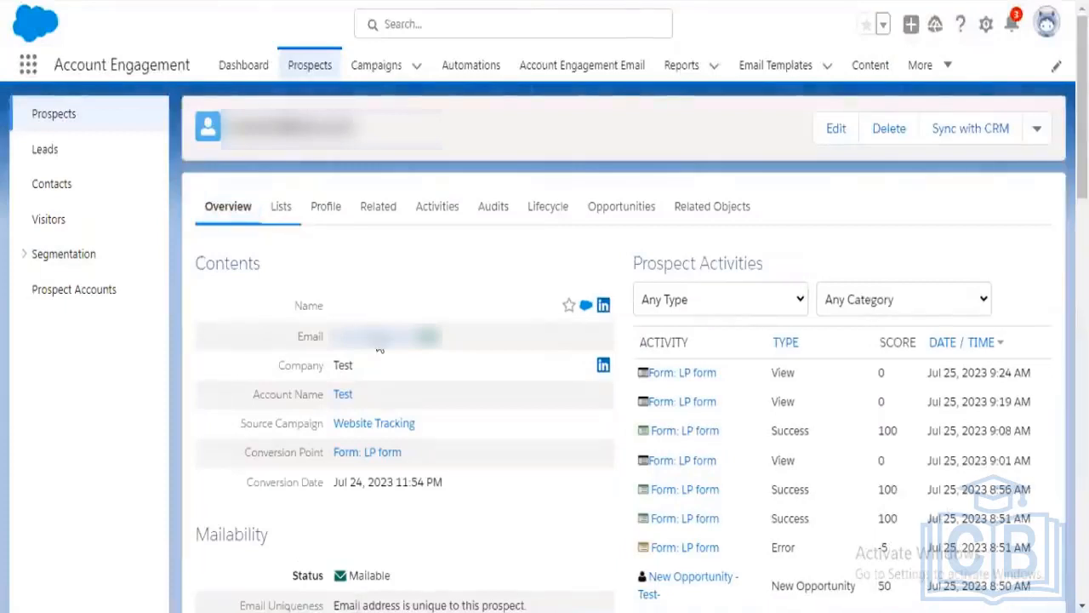
click(404, 332)
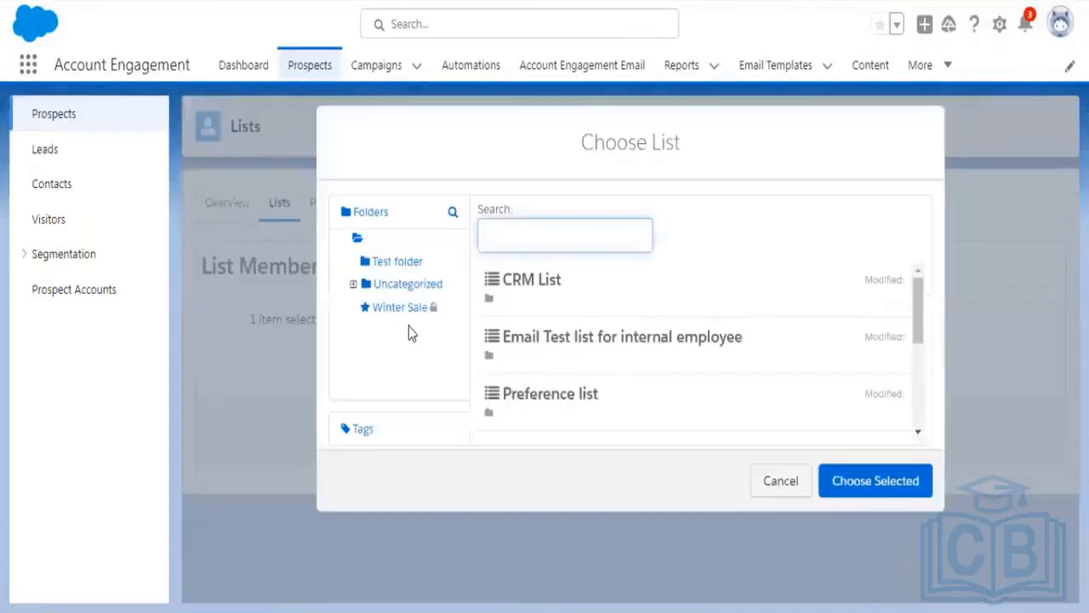
click(790, 487)
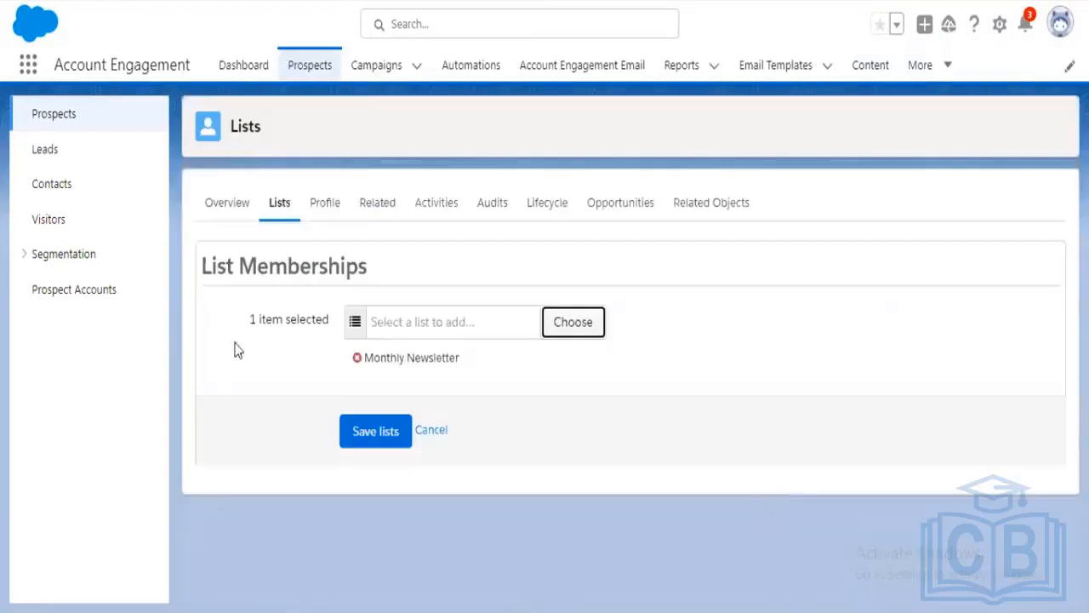
click(215, 219)
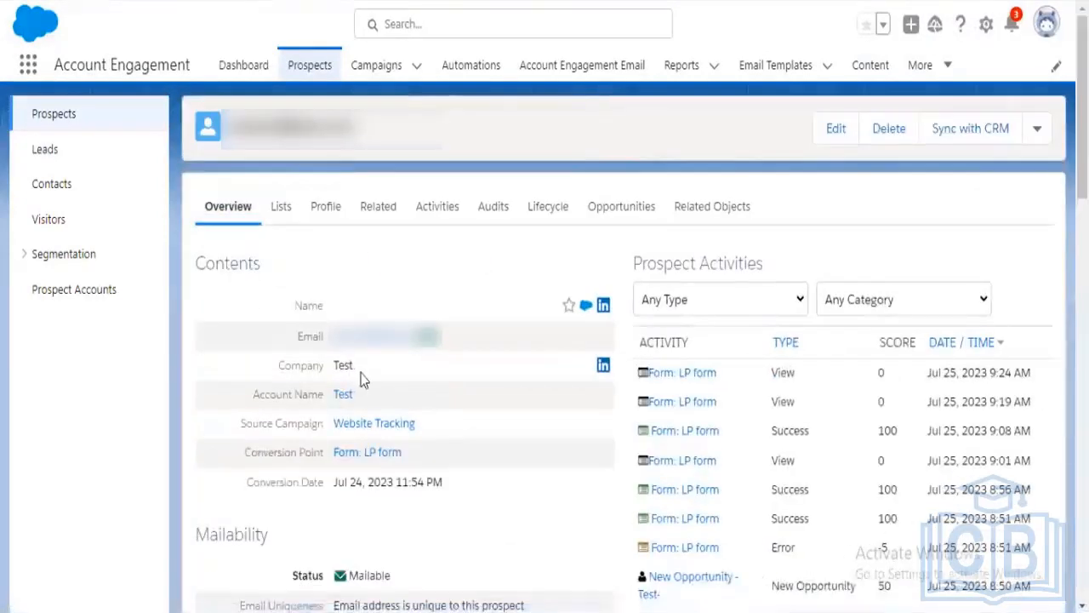
Step: Add the prospect to "Email Test list for internal employee" and save the list memberships
click(285, 219)
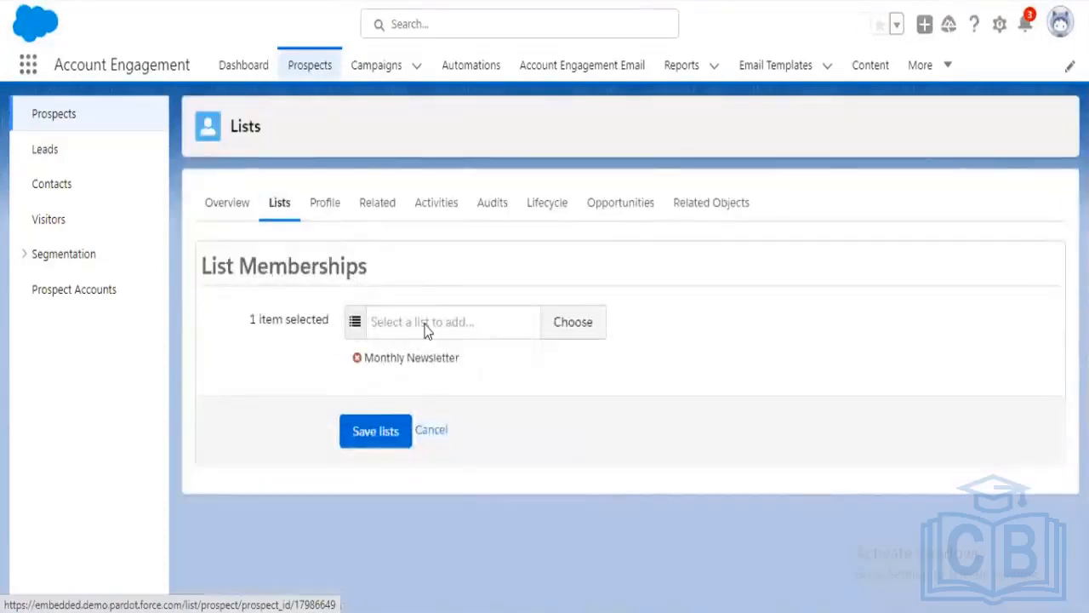
click(425, 330)
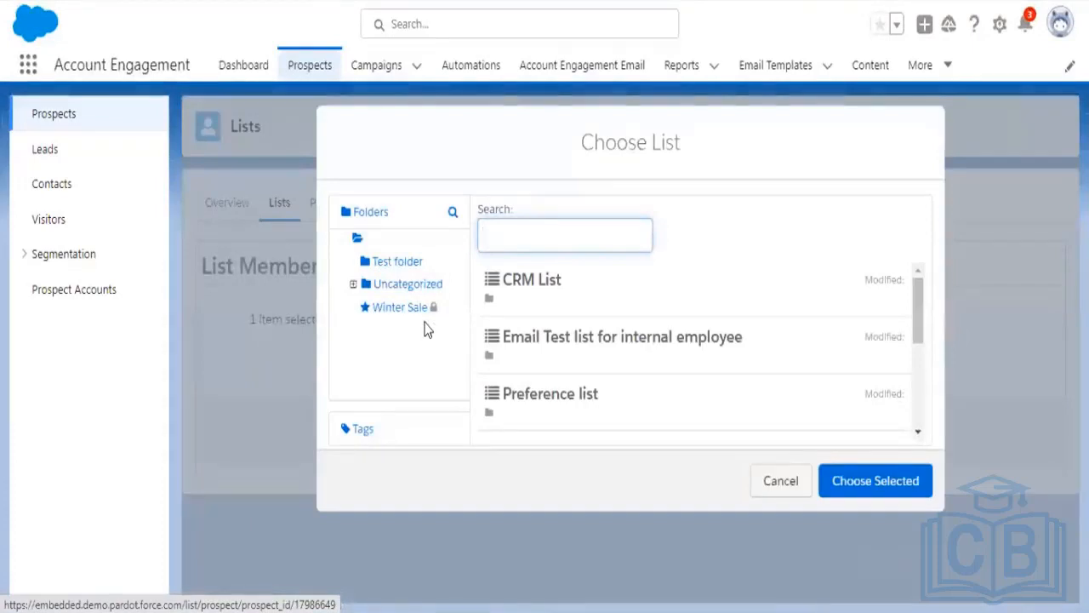
key(ctrl+v)
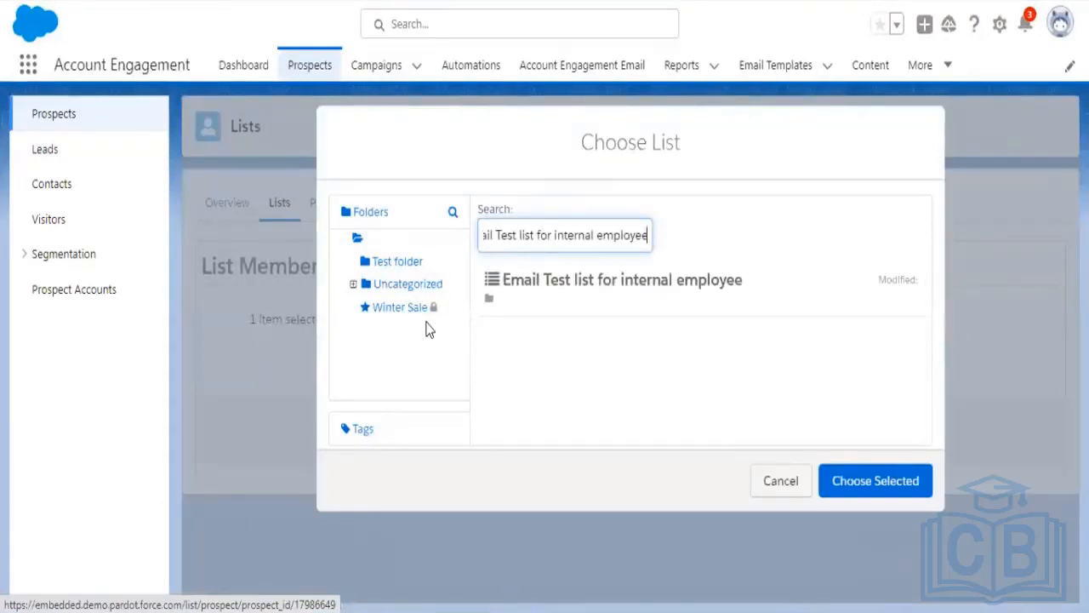
click(562, 288)
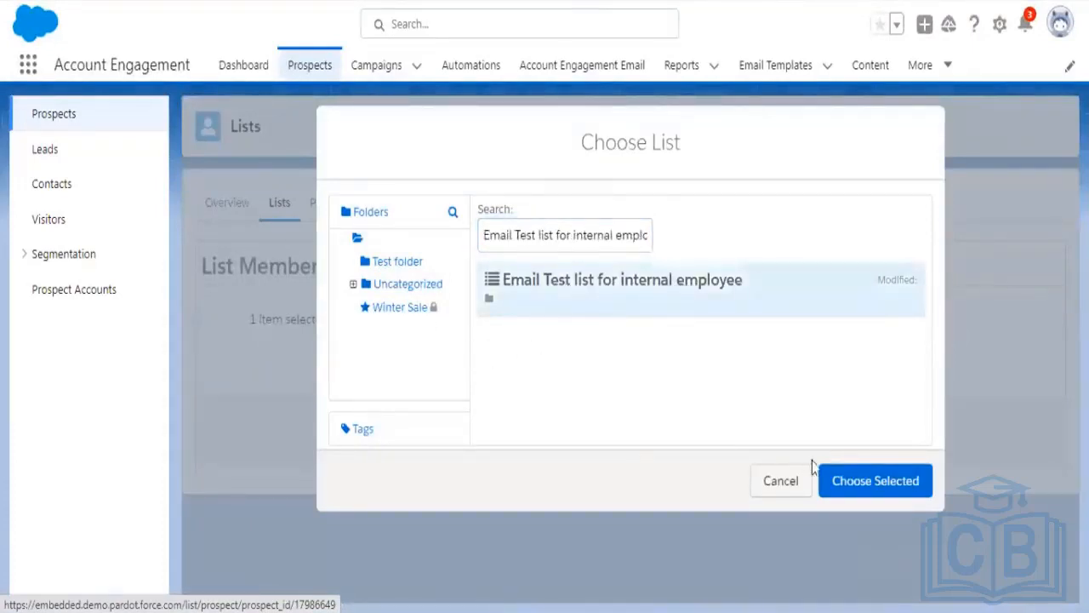
click(868, 492)
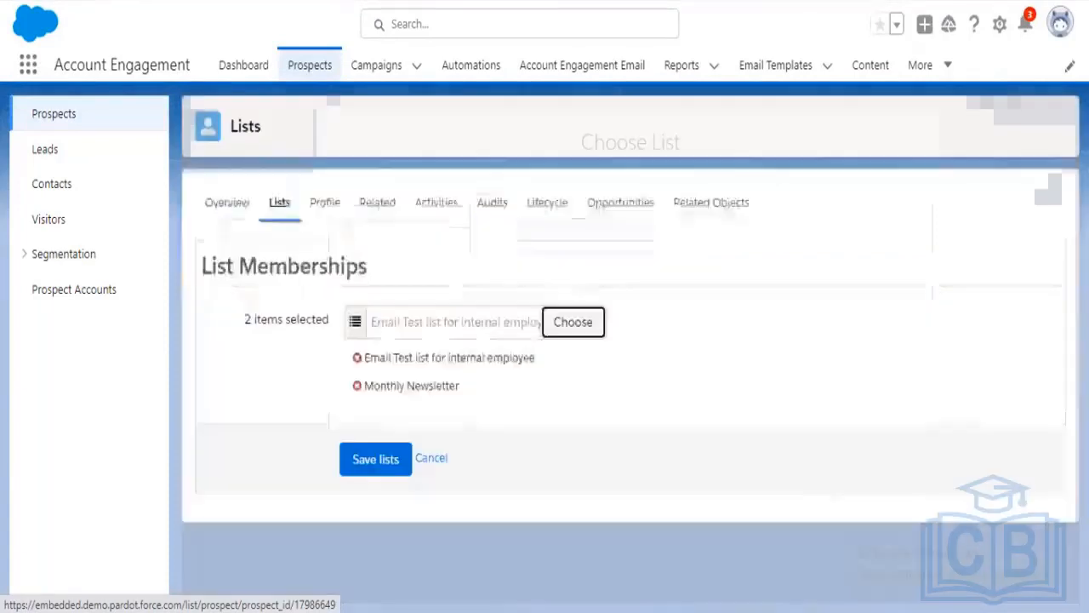
click(374, 460)
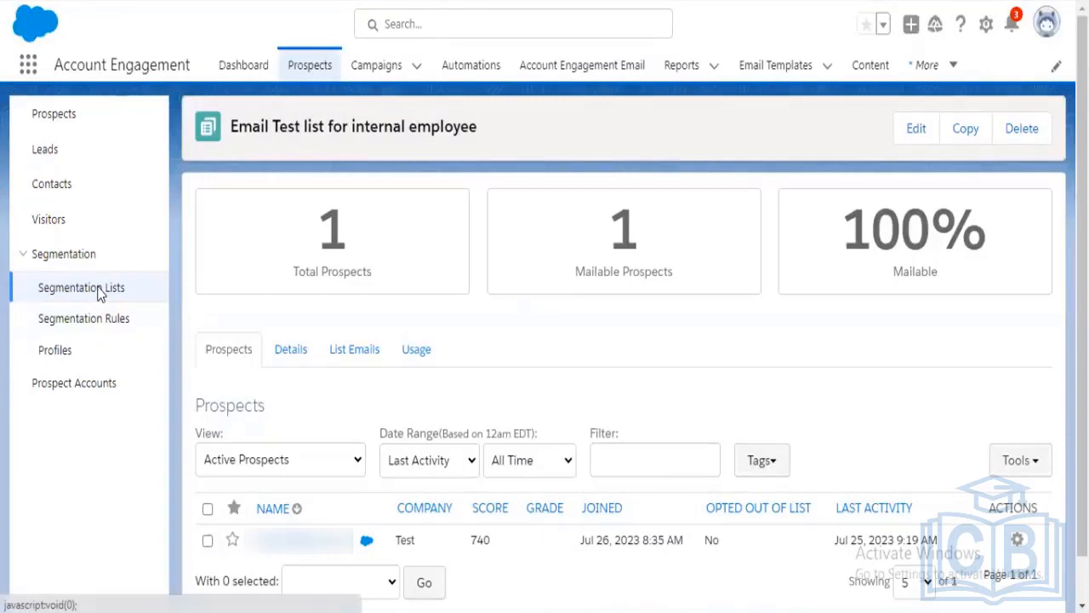
Step: Reload the Test ET3 testing page and choose "Email Test list for internal employee" as the test list
click(100, 292)
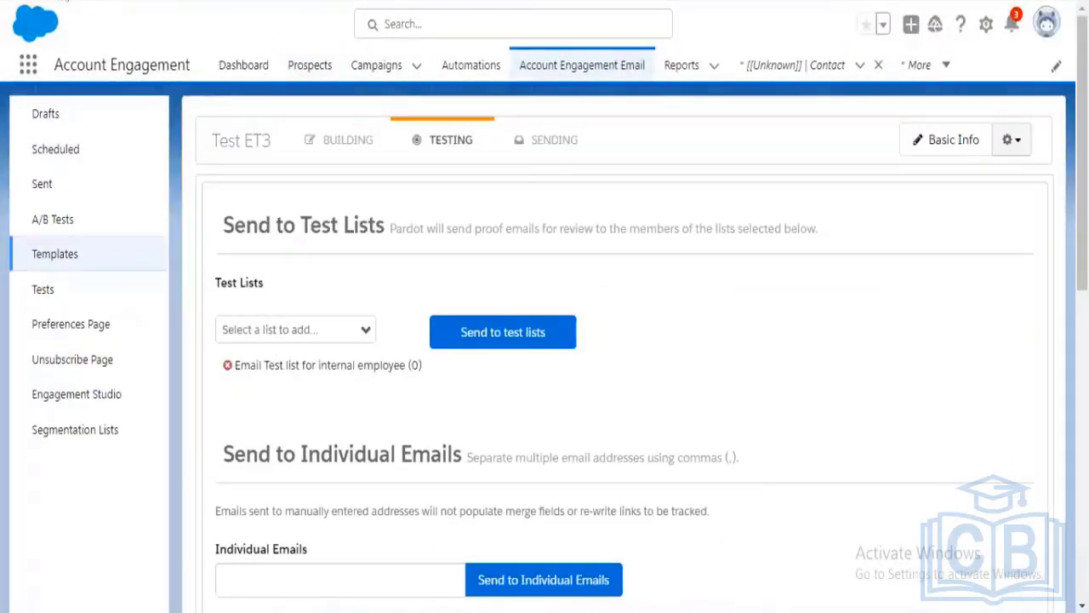
click(63, 1)
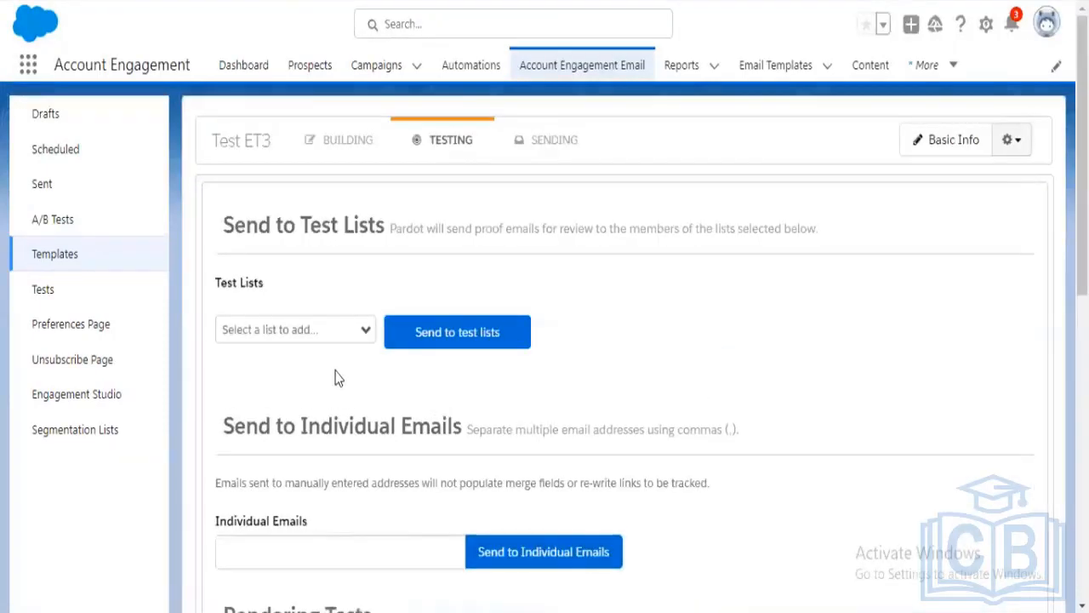
click(339, 337)
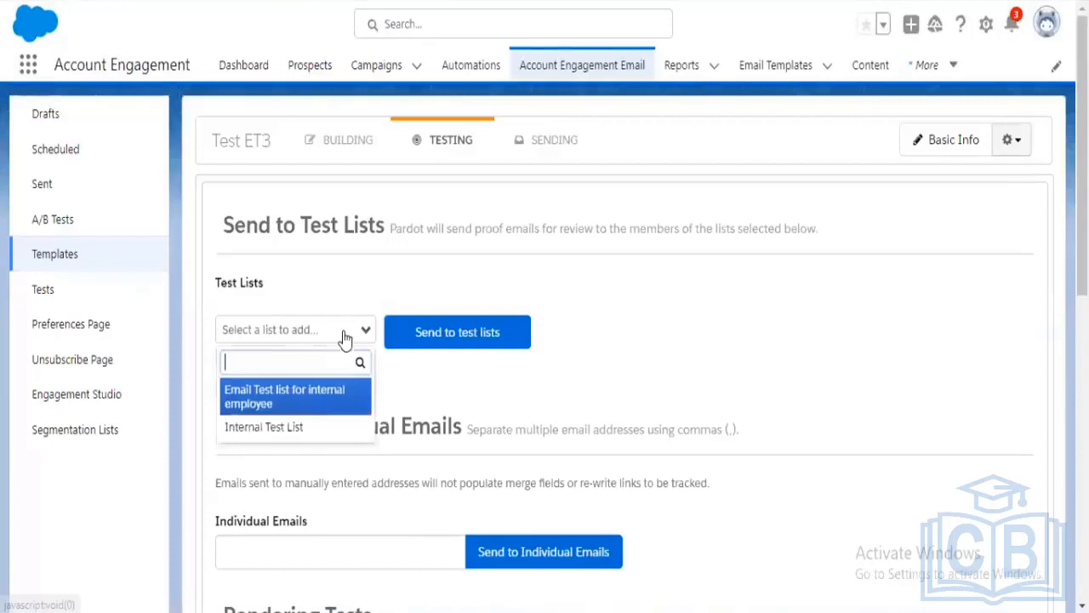
click(320, 410)
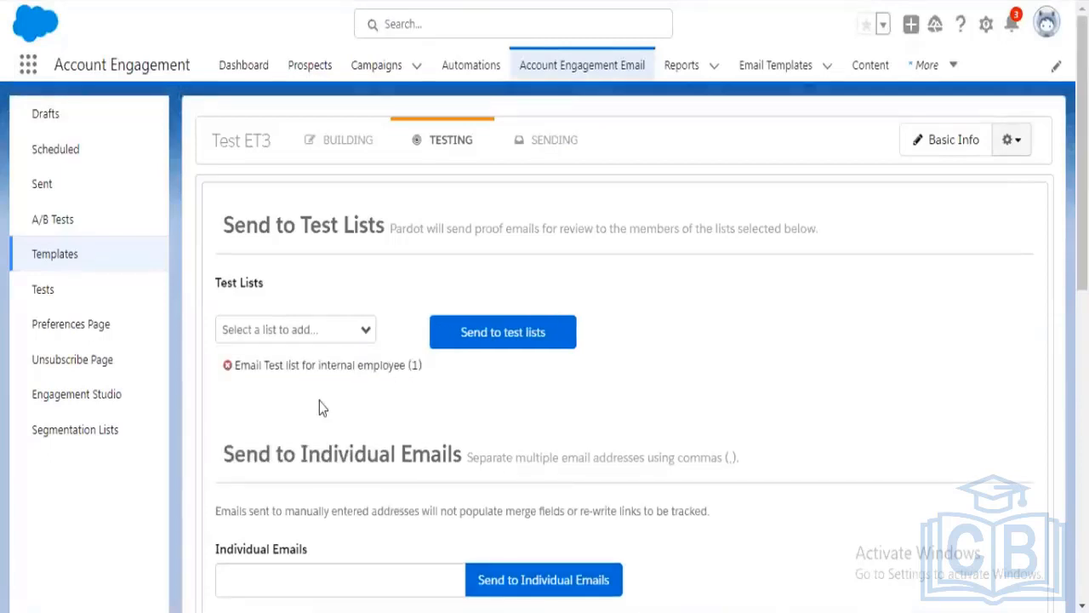
drag(413, 367, 421, 369)
click(434, 381)
Step: Review the Test ET3 email's content in its building stage and check the testing stage again
click(351, 146)
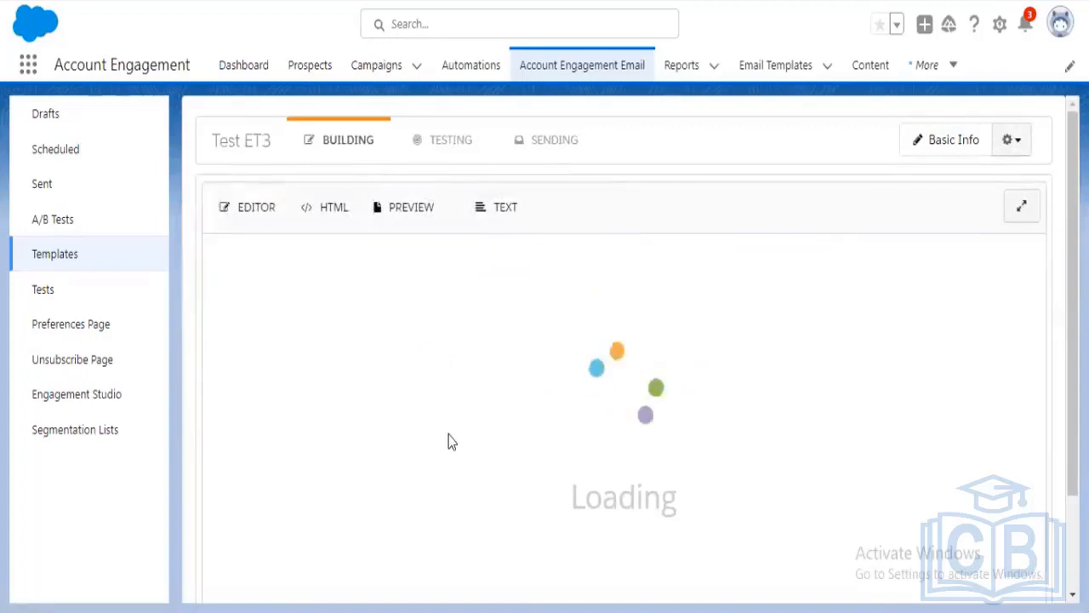
scroll(459, 442, down, 1)
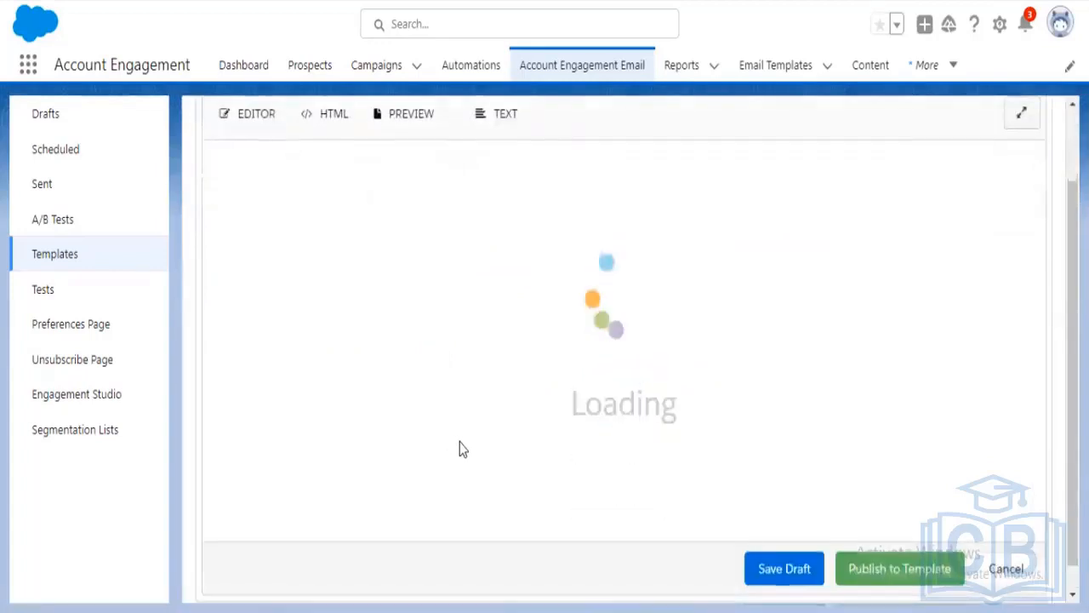
scroll(460, 442, up, 1)
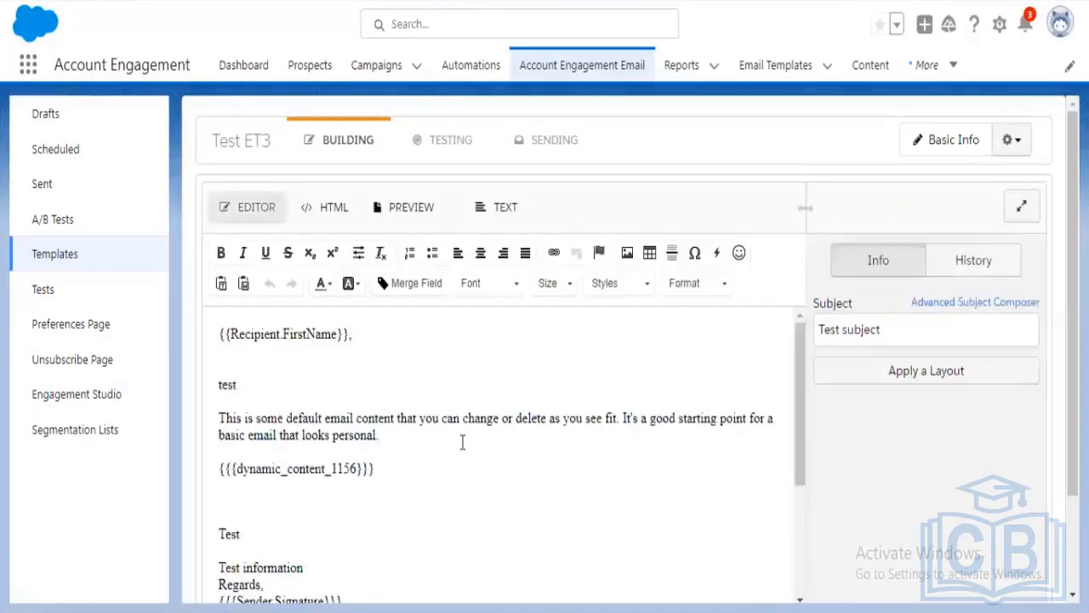
scroll(463, 443, down, 1)
scroll(462, 442, up, 1)
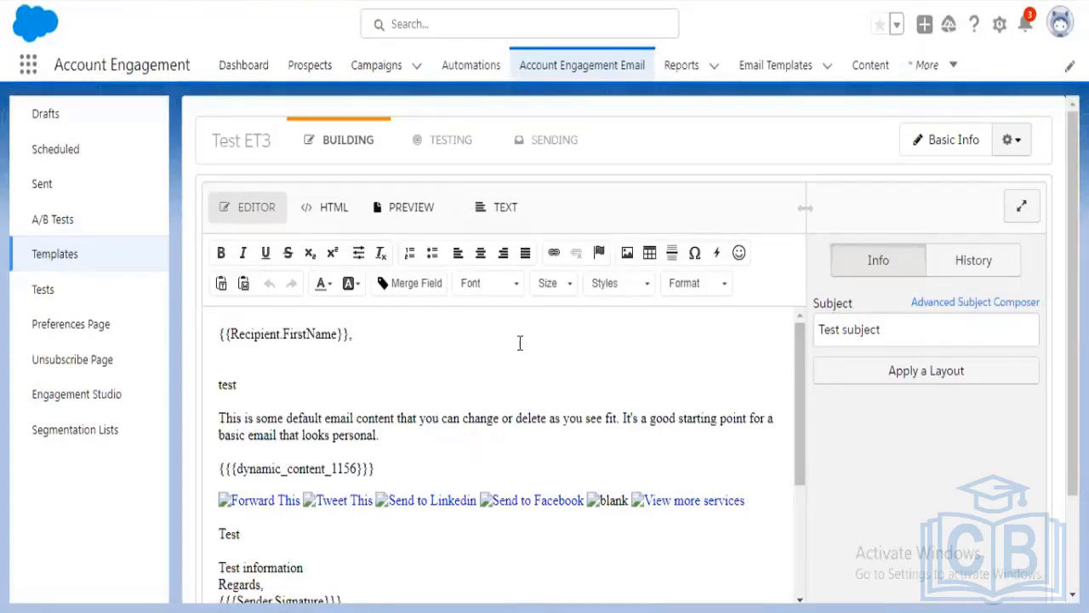
click(464, 150)
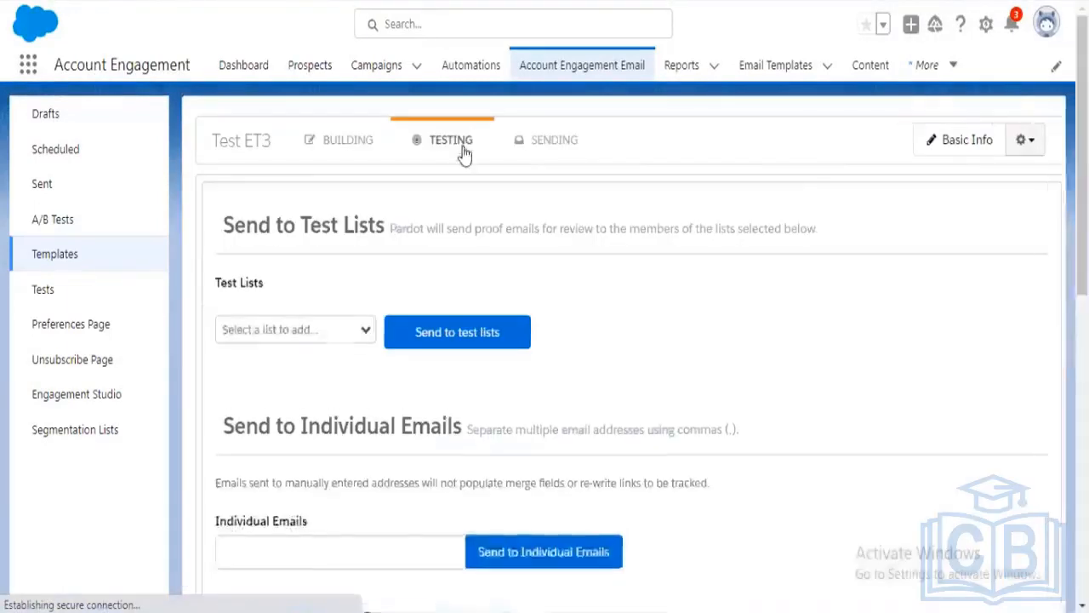
click(352, 152)
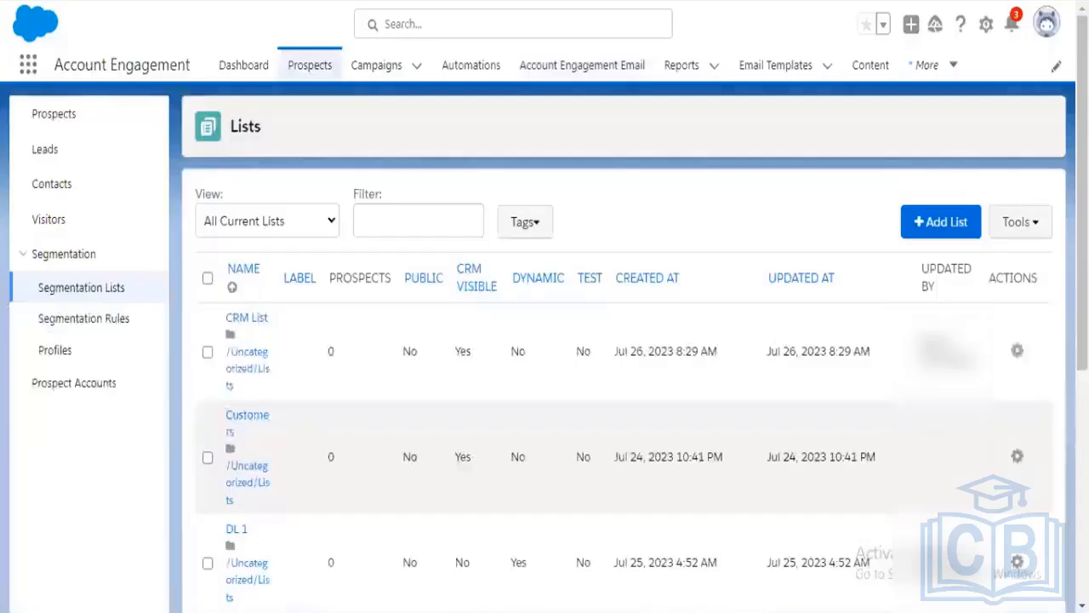
Step: Start a new segmentation list and name it "Test Dynamic List"
click(954, 237)
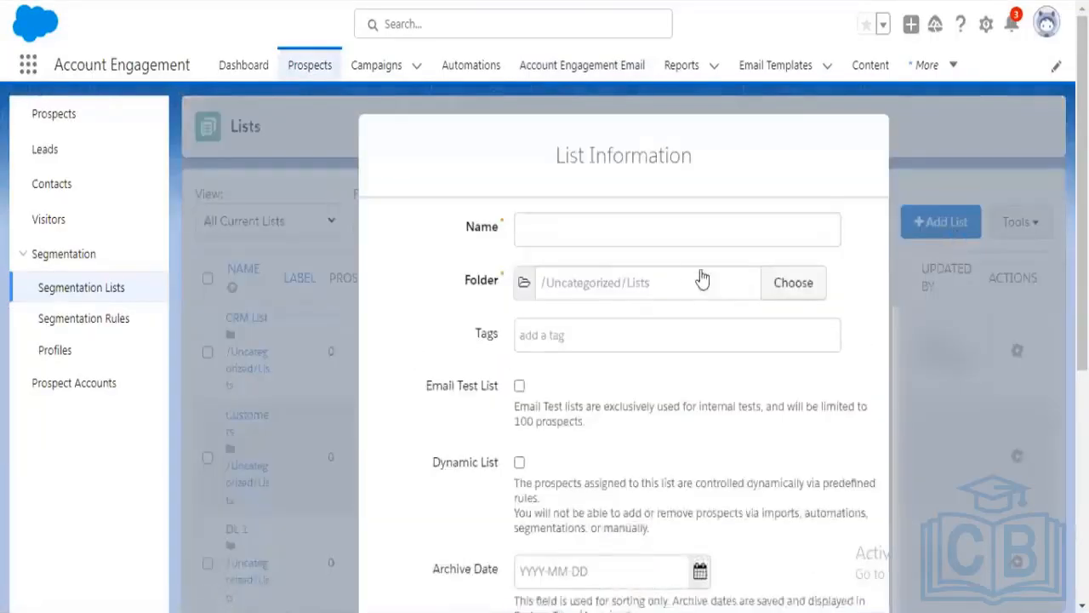
click(688, 235)
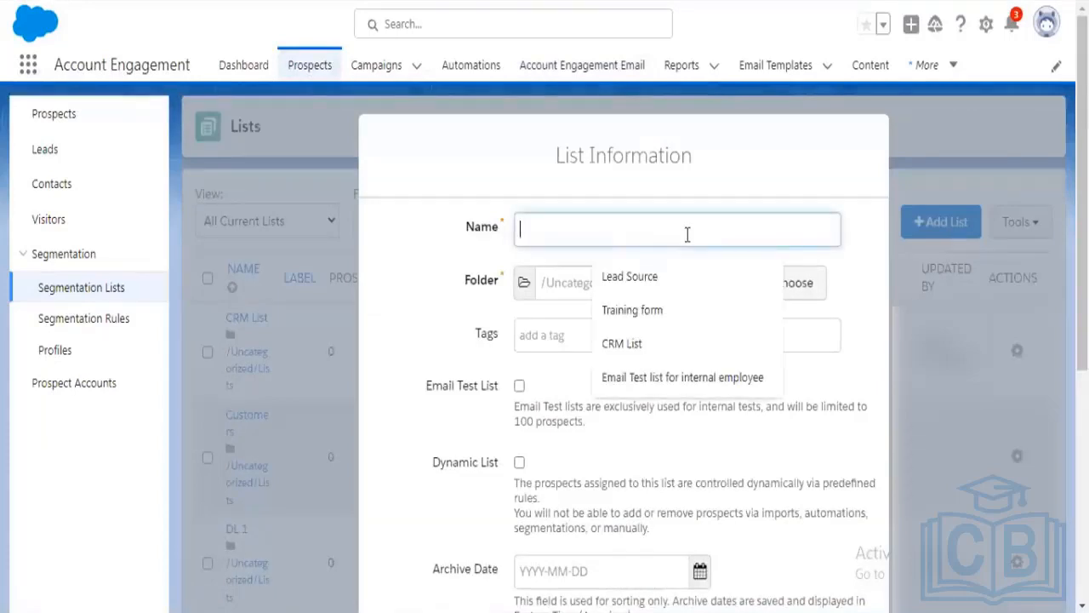
scroll(414, 479, down, 2)
scroll(529, 395, up, 2)
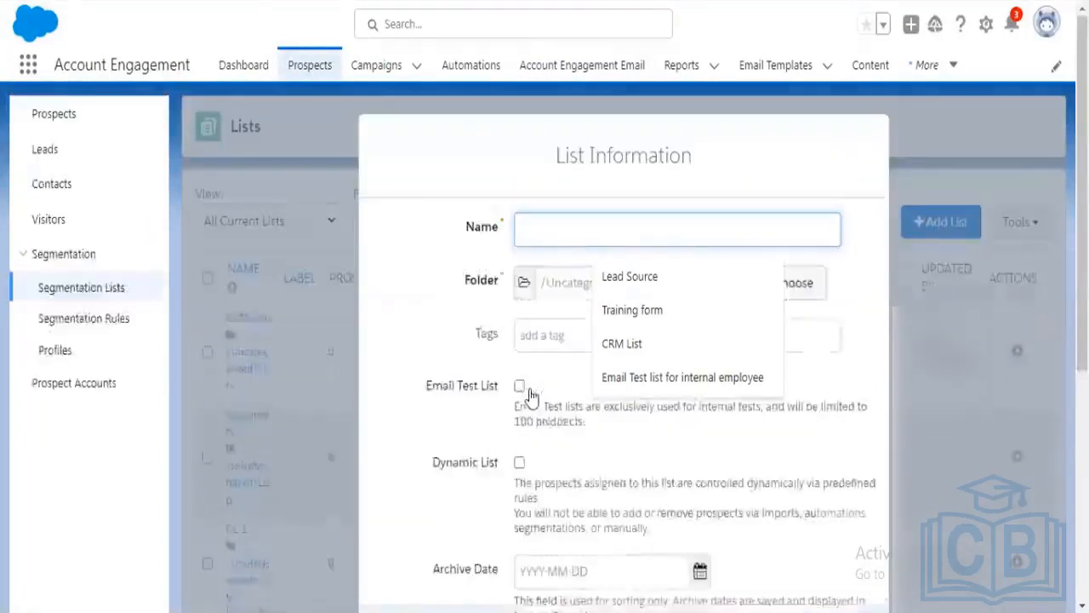
text(Dy)
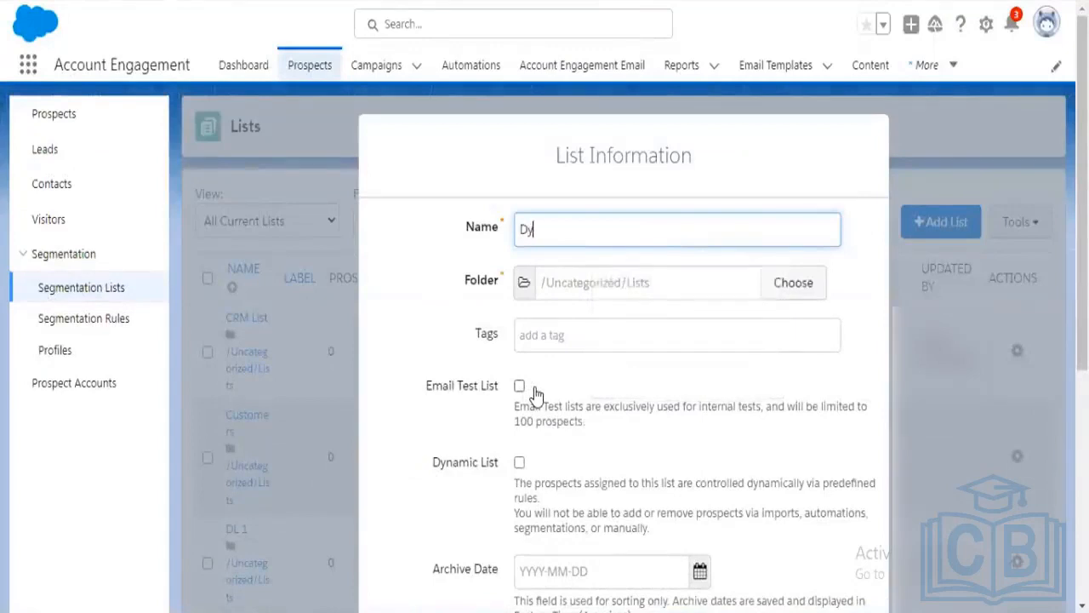
text(namic List)
key(Left)
key(Left)
key(Left)
key(Left)
key(Left)
key(Left)
key(Left)
key(Left)
key(Left)
key(Left)
key(Left)
text(Test)
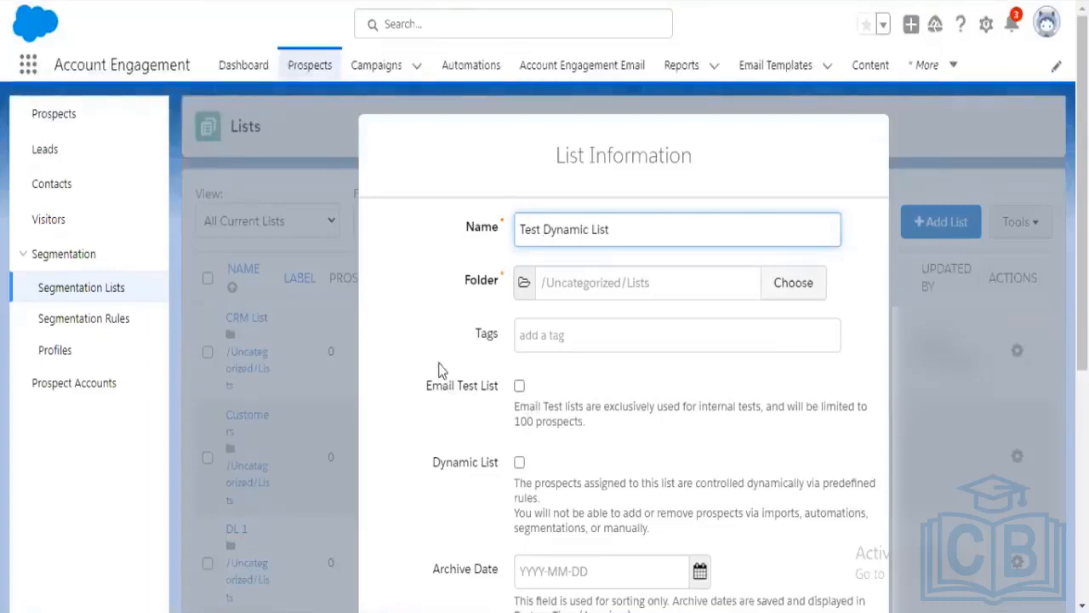
Step: Make the new list a dynamic list and proceed to setting its rules
scroll(438, 369, down, 2)
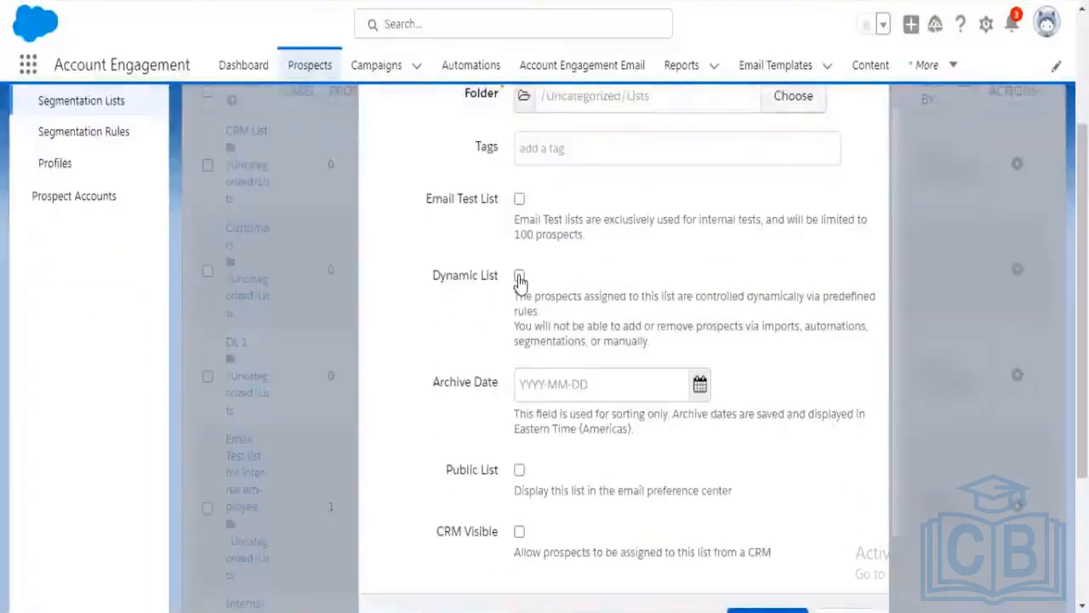
click(519, 277)
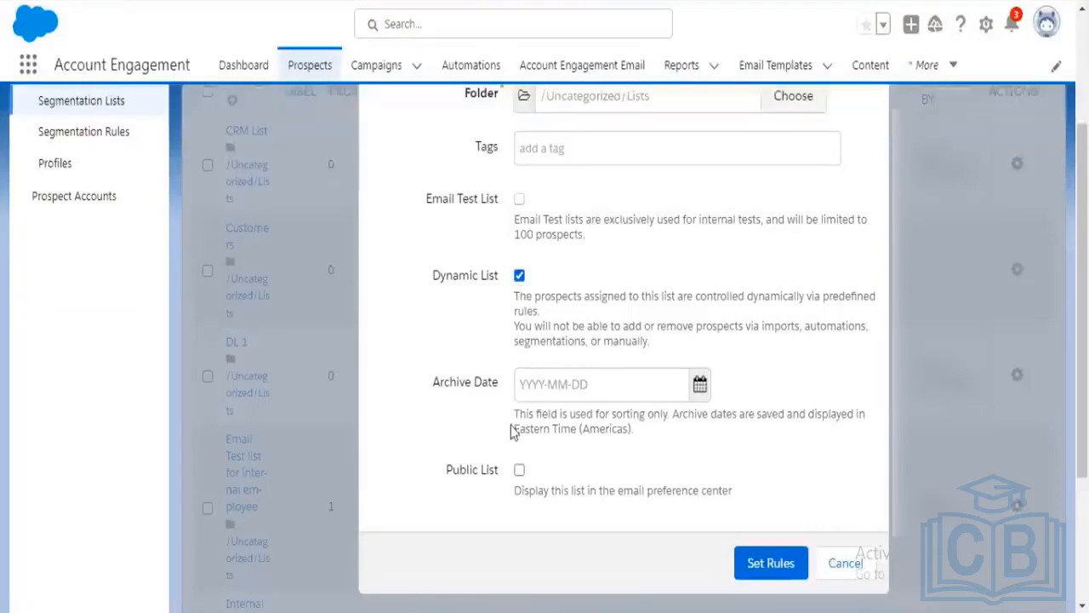
click(761, 573)
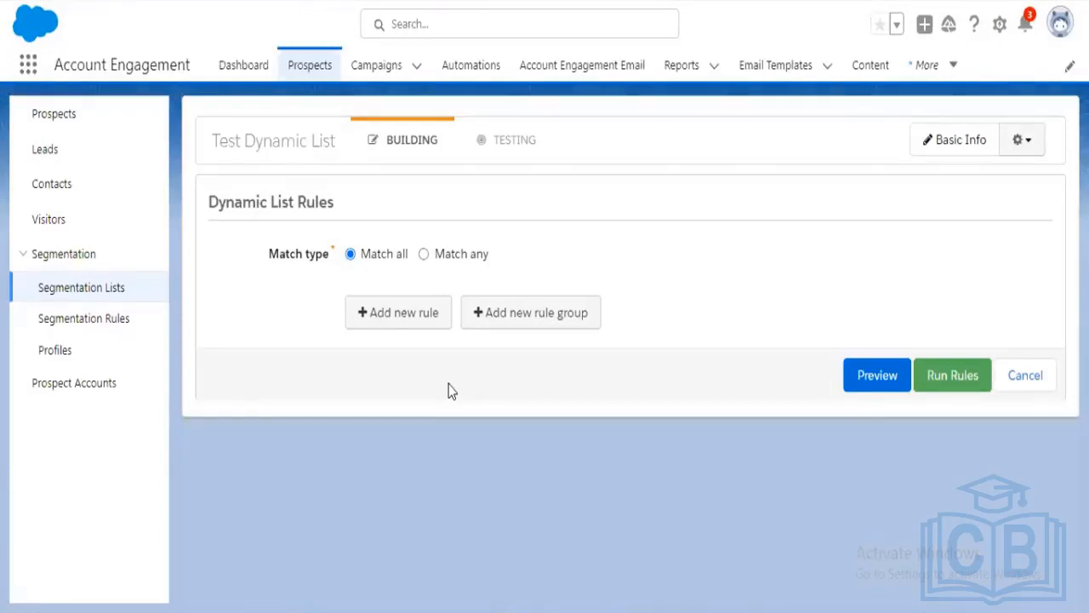
Step: Add a rule matching prospects whose Prospect form "LP form" was completed successfully
click(428, 333)
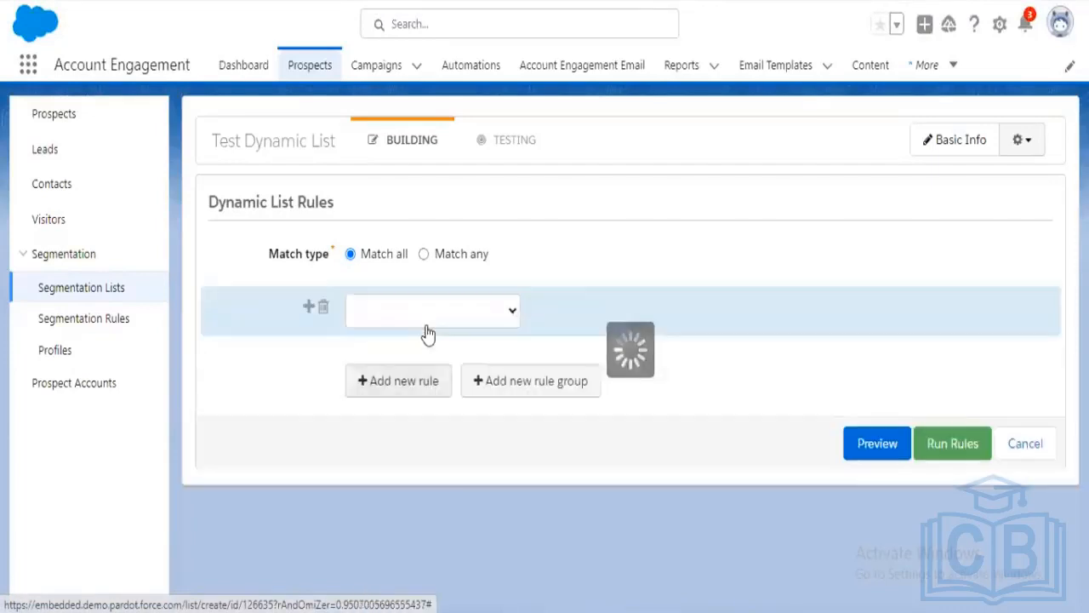
click(512, 322)
scroll(479, 248, down, 1)
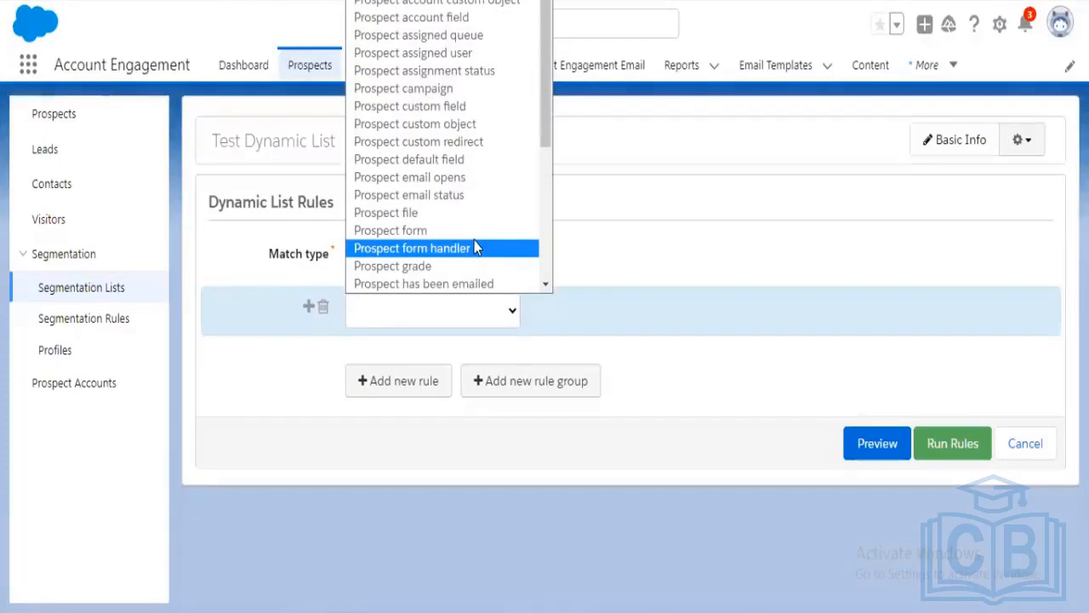
click(451, 232)
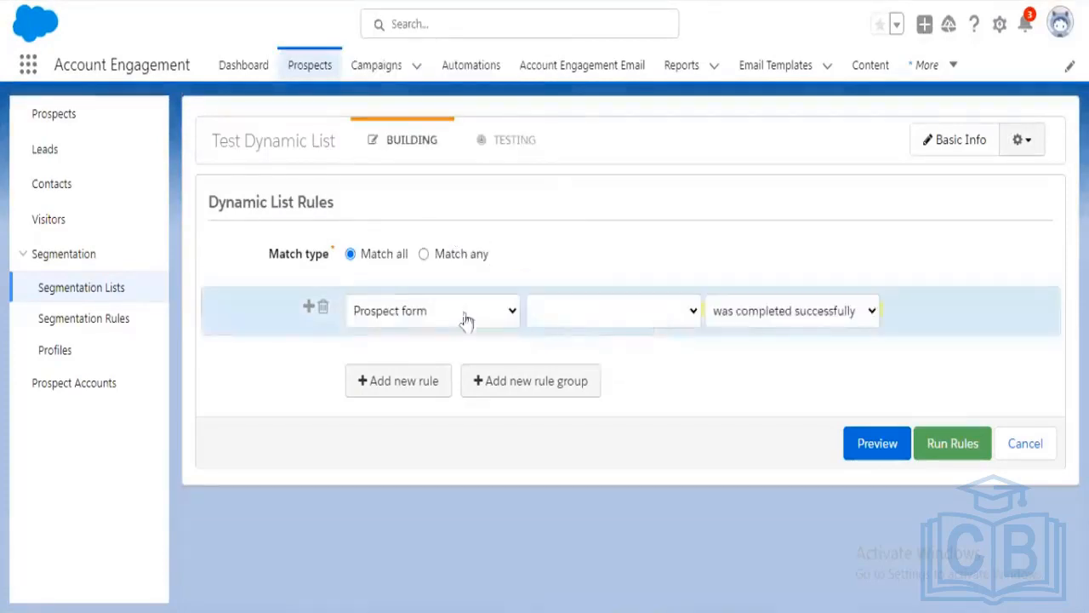
click(670, 323)
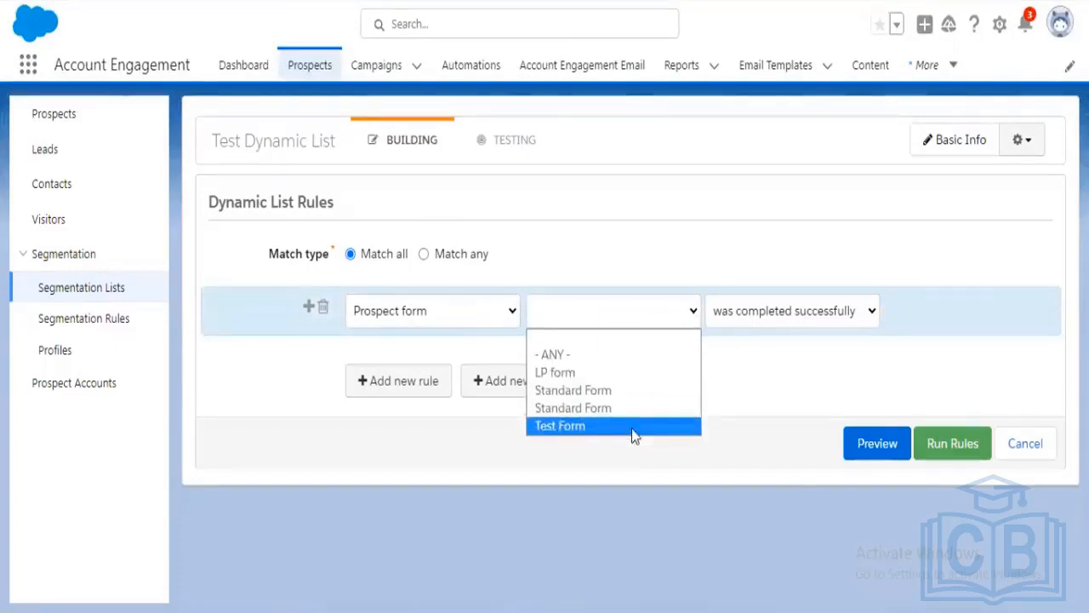
click(596, 371)
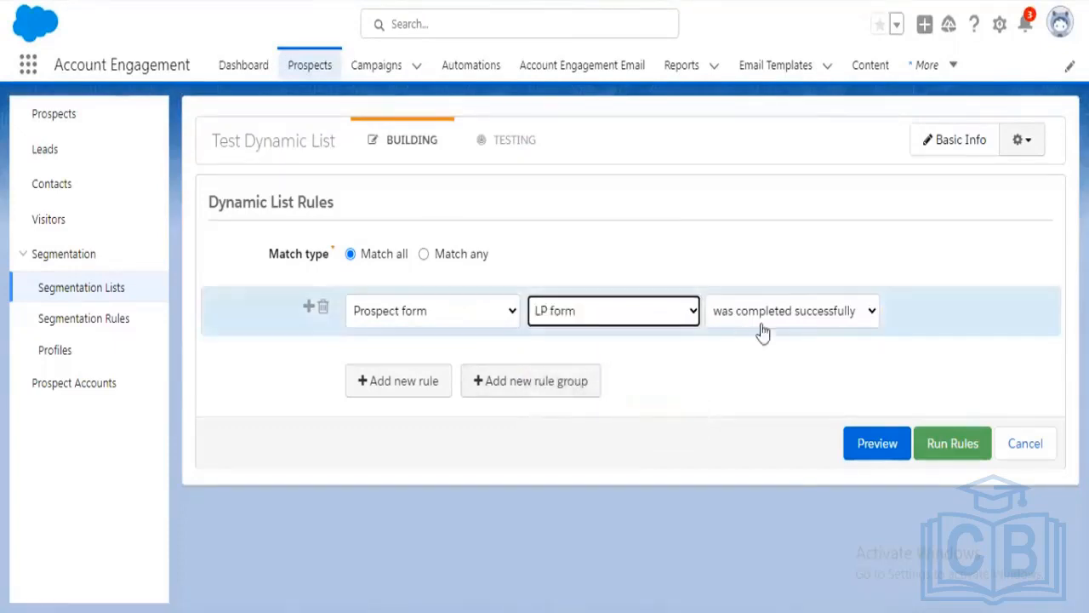
Step: Add a second rule requiring the Prospect score to be greater than 100
click(424, 386)
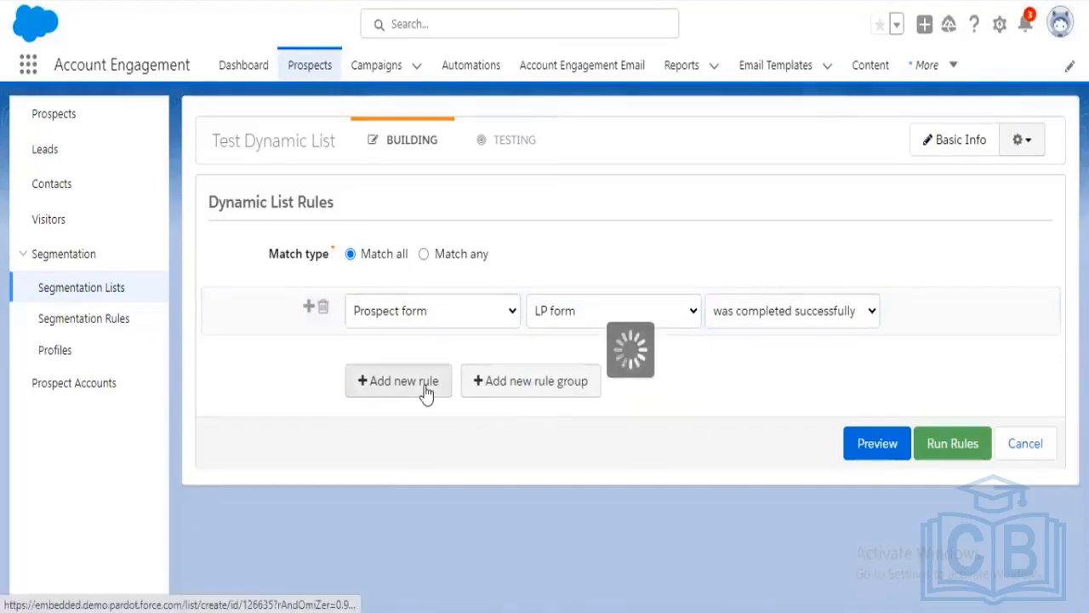
click(457, 409)
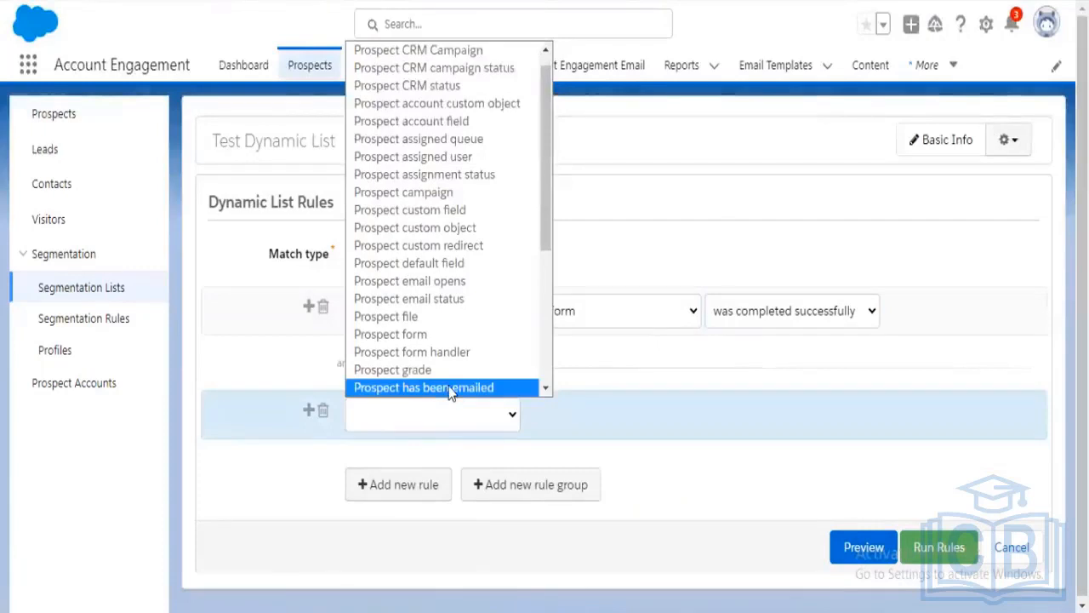
scroll(436, 345, down, 5)
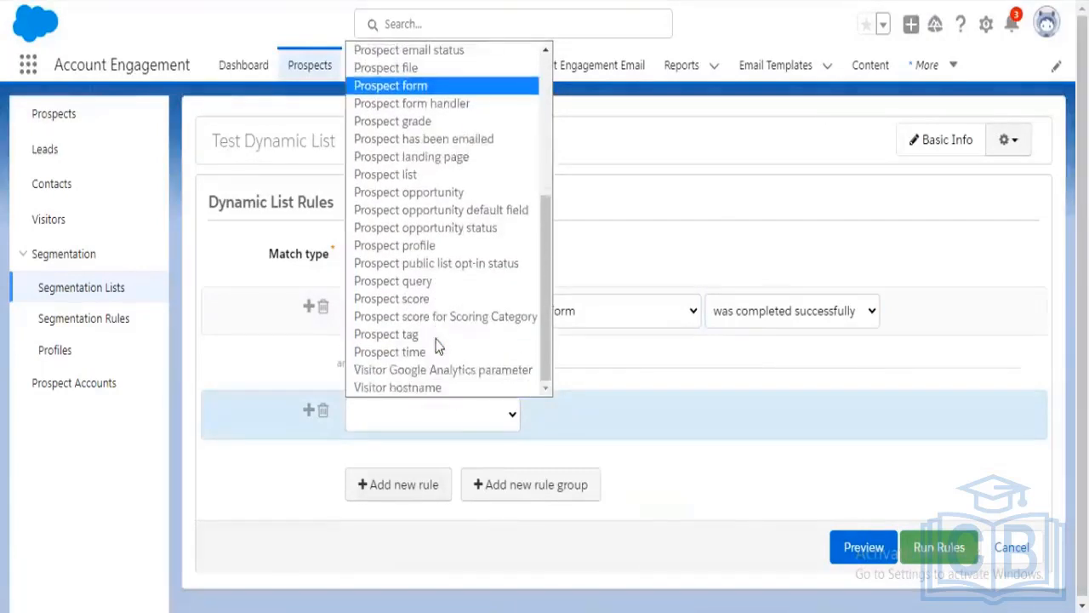
click(430, 368)
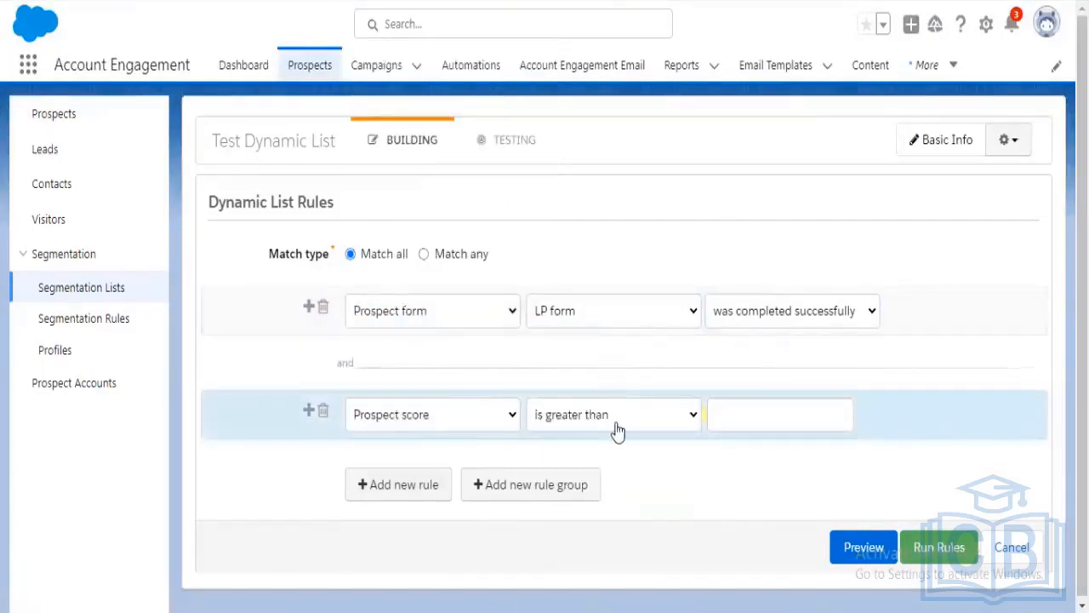
click(761, 415)
text(100)
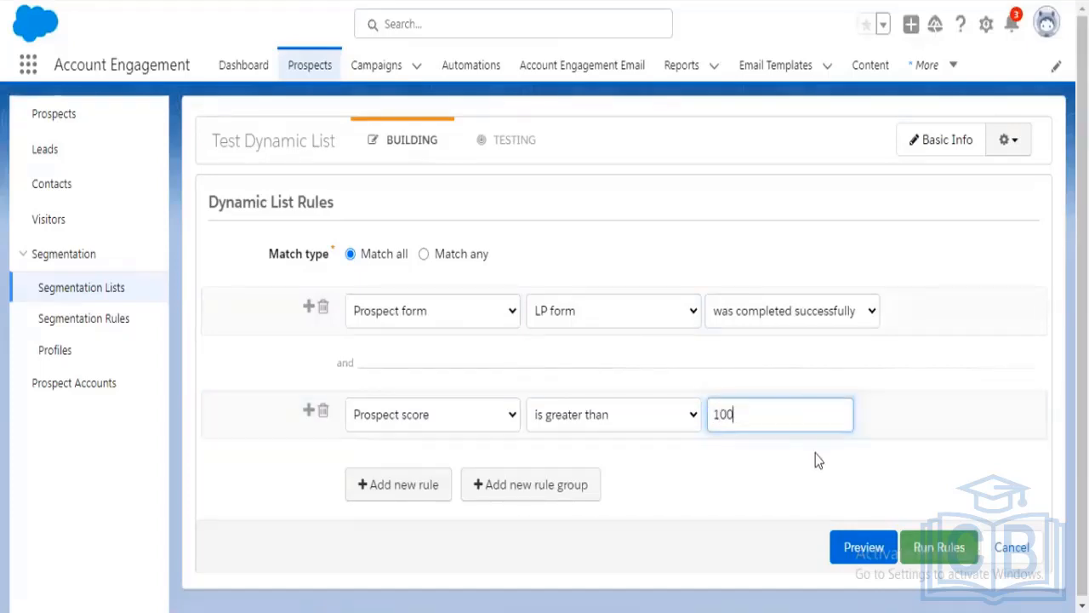
click(689, 492)
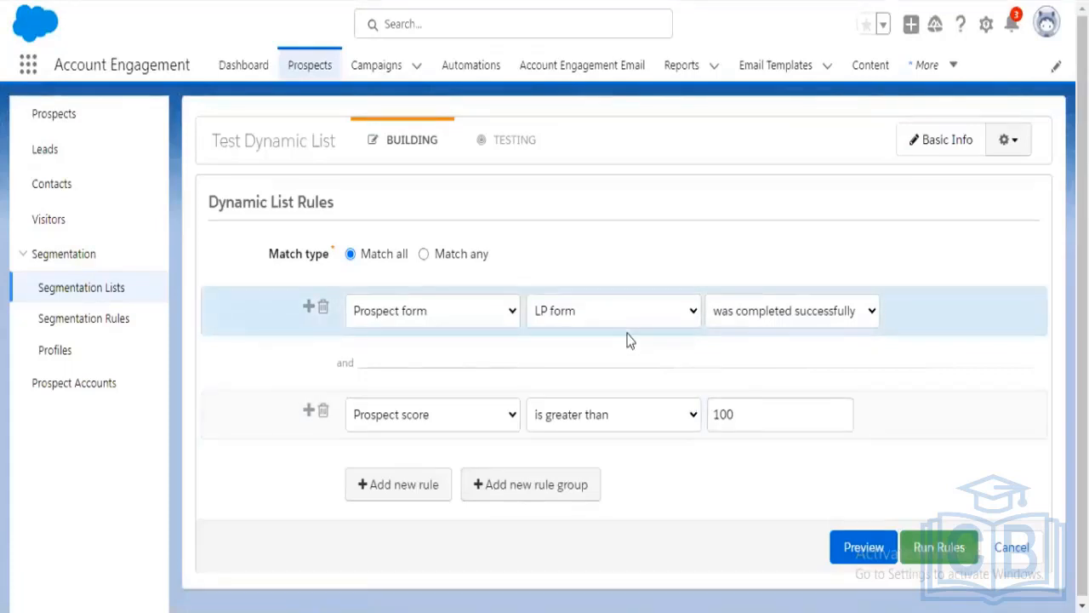
Step: Switch the match type between Match any and Match all to compare how the rules combine, ending on Match all
click(424, 255)
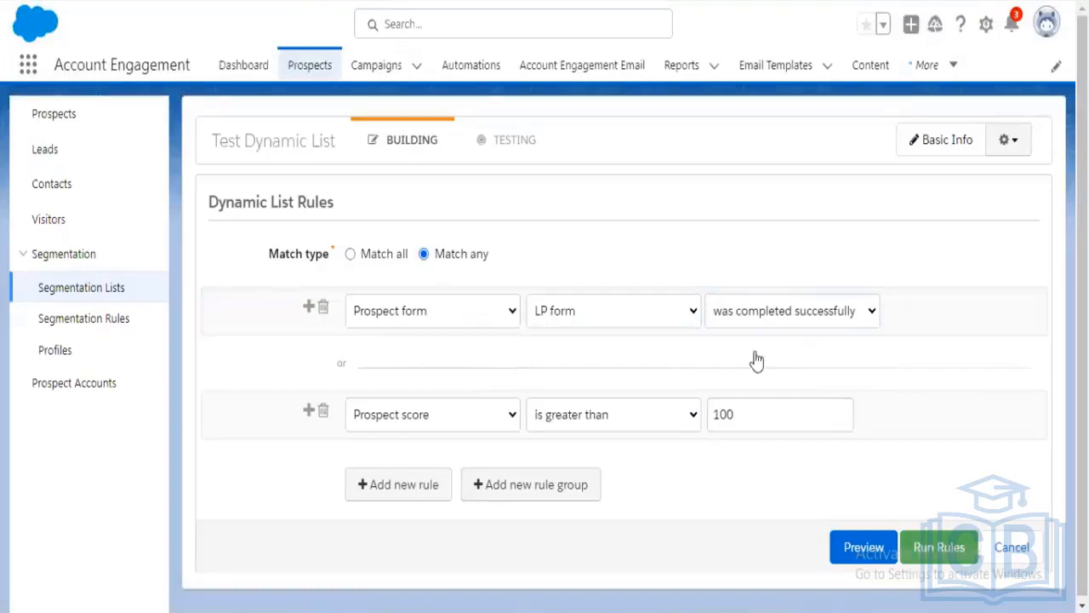
click(381, 267)
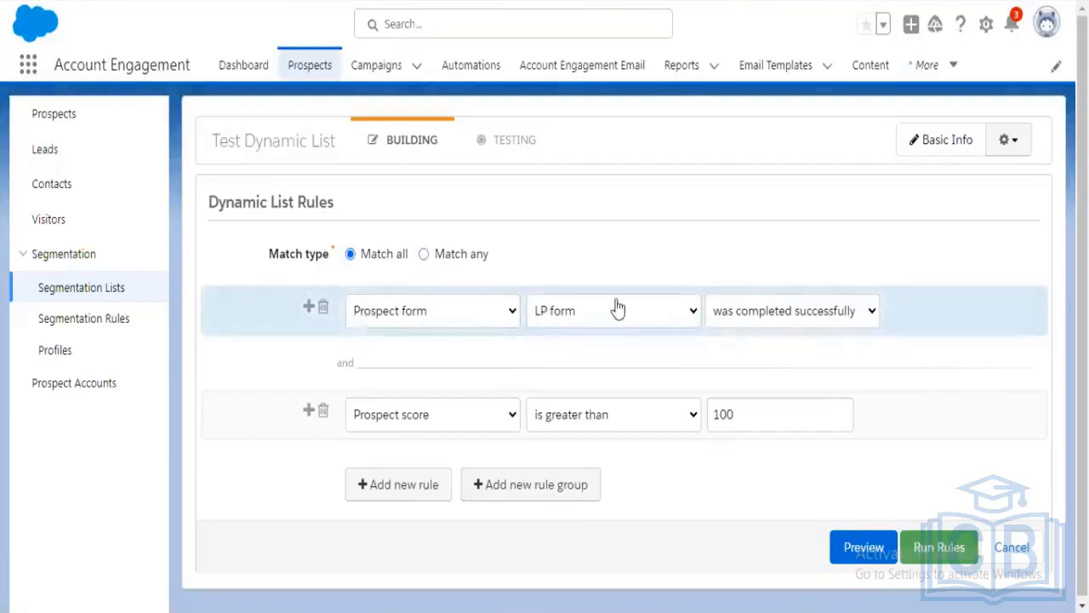
drag(339, 363, 351, 363)
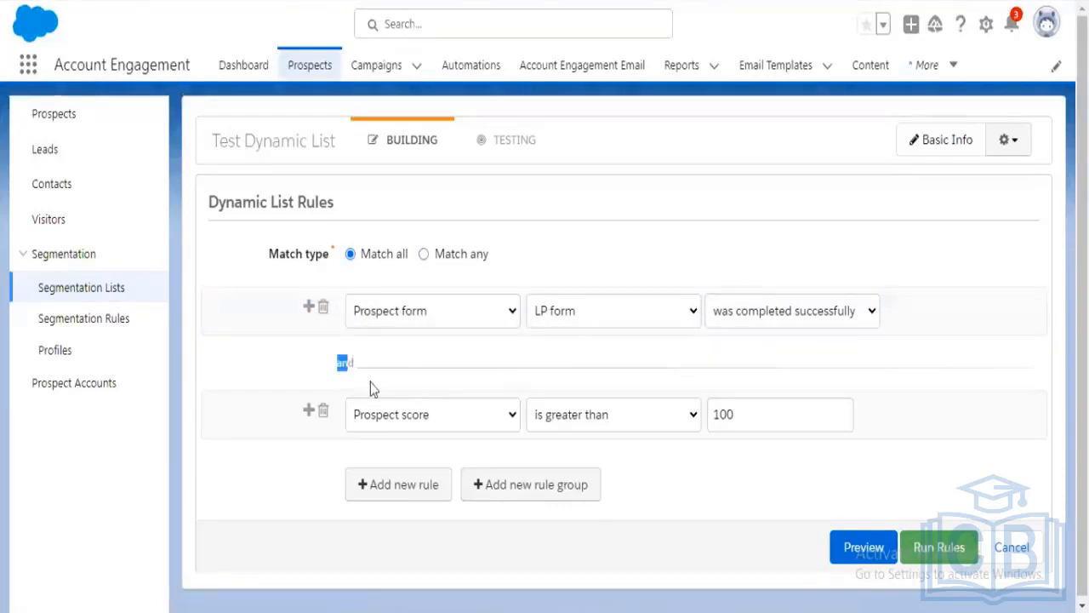
click(405, 363)
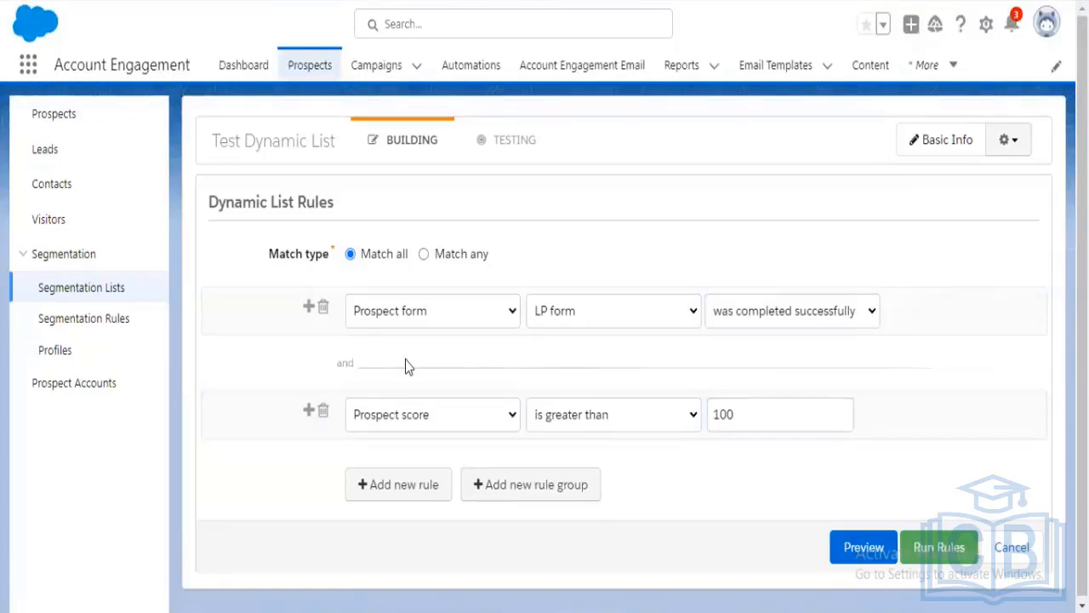
click(425, 258)
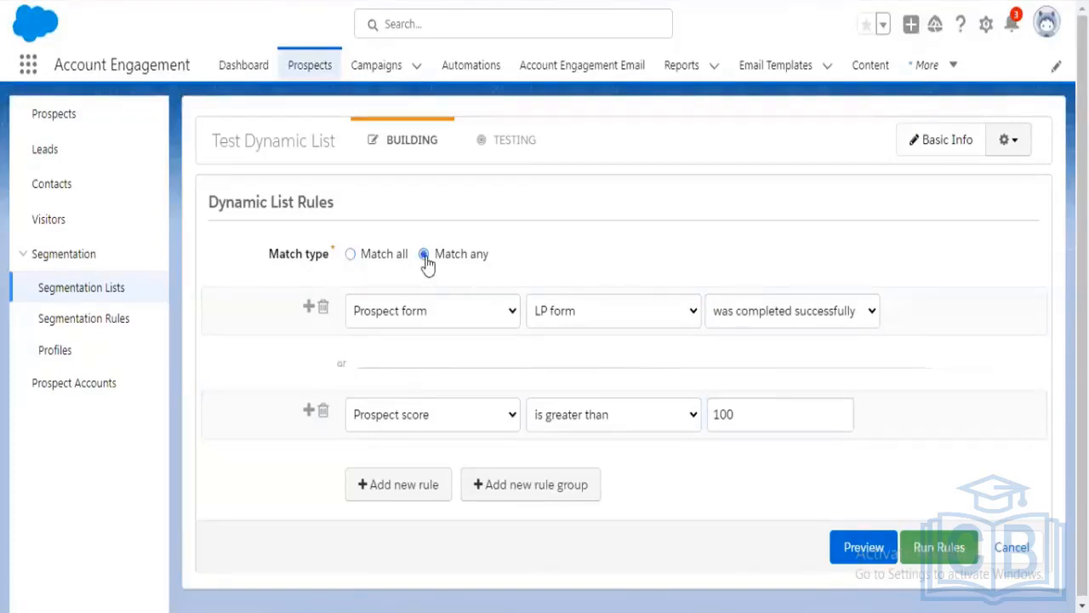
double_click(344, 363)
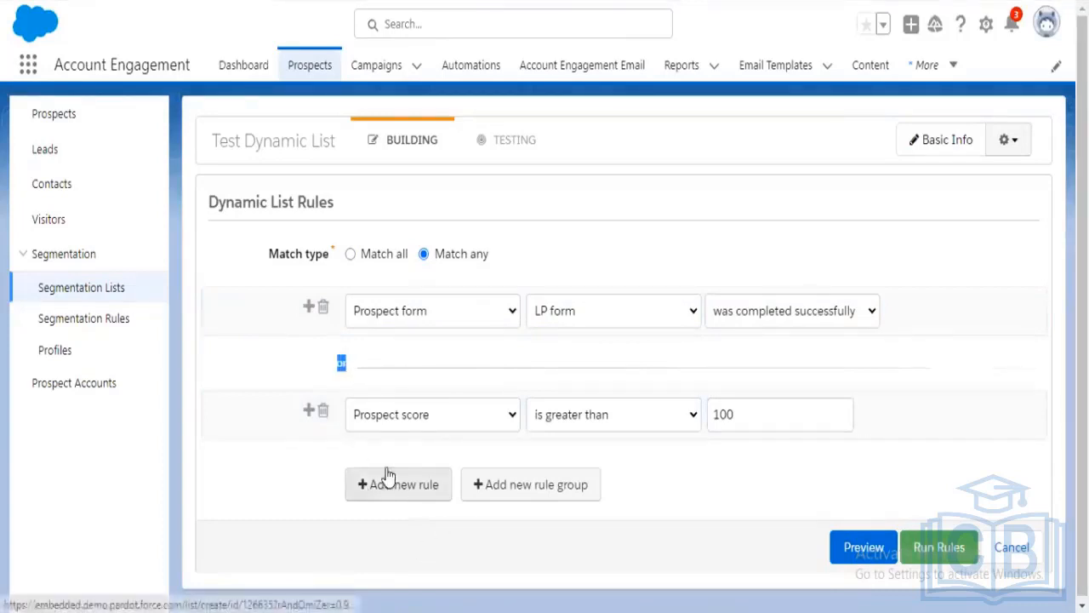
click(277, 378)
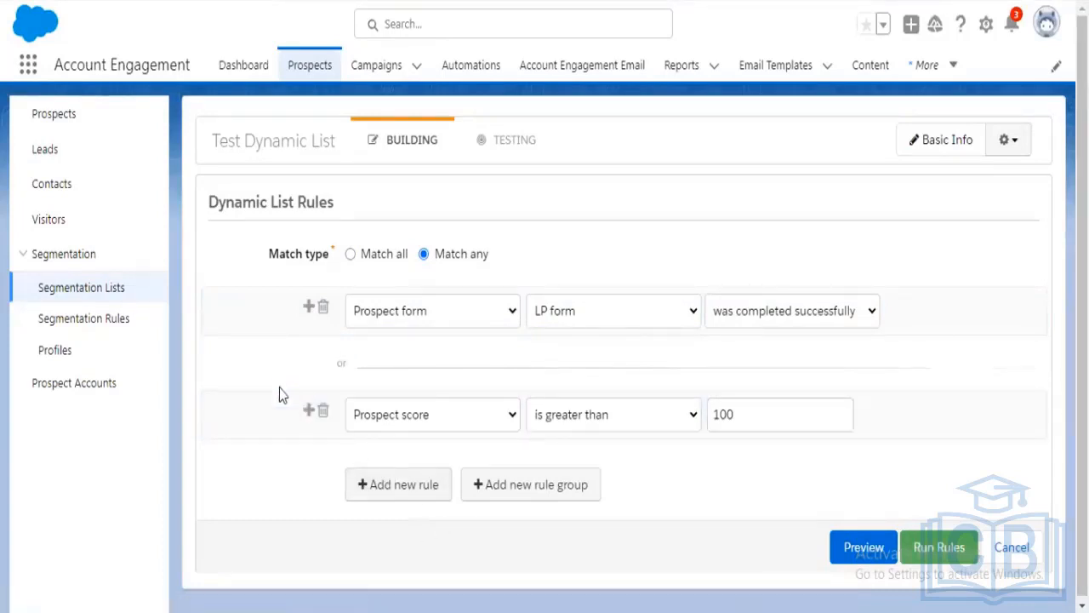
click(373, 256)
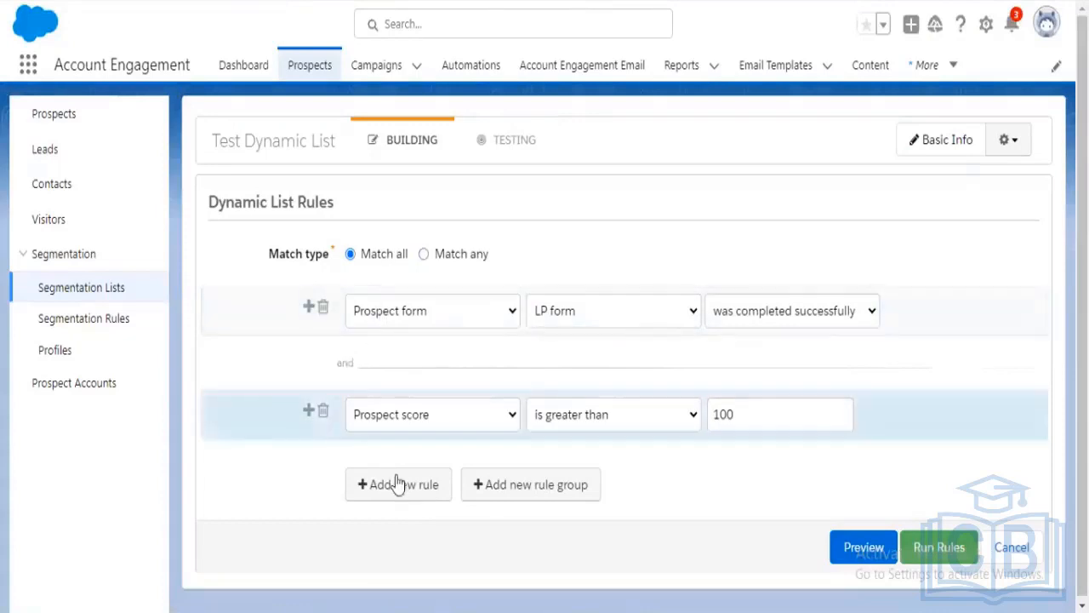
Step: Add a rule group below the existing rules, with its first rule requiring the Prospect CRM status to be Contact
click(506, 501)
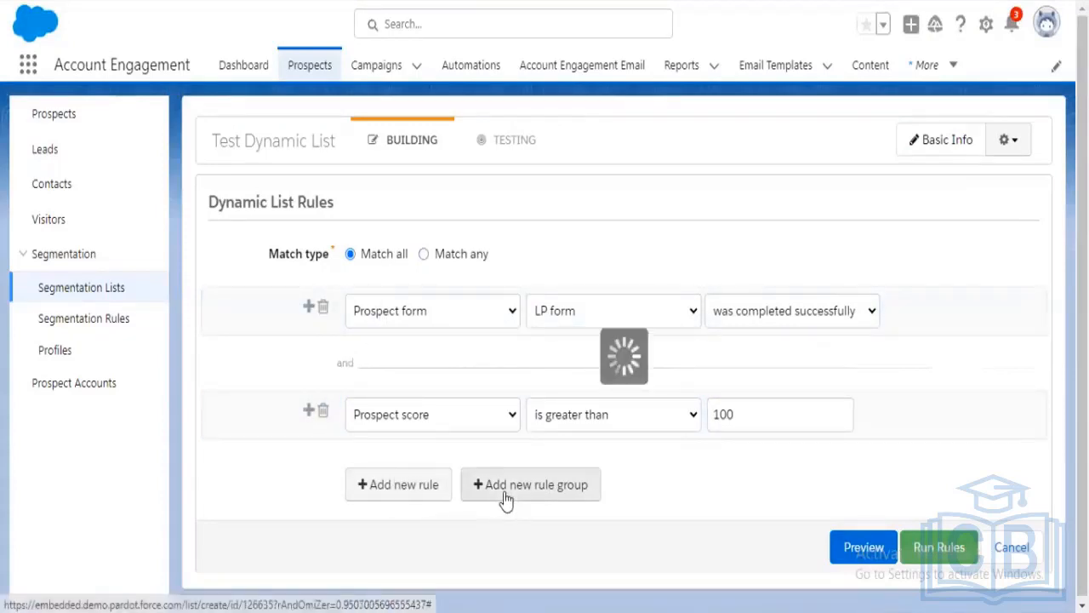
scroll(610, 350, down, 3)
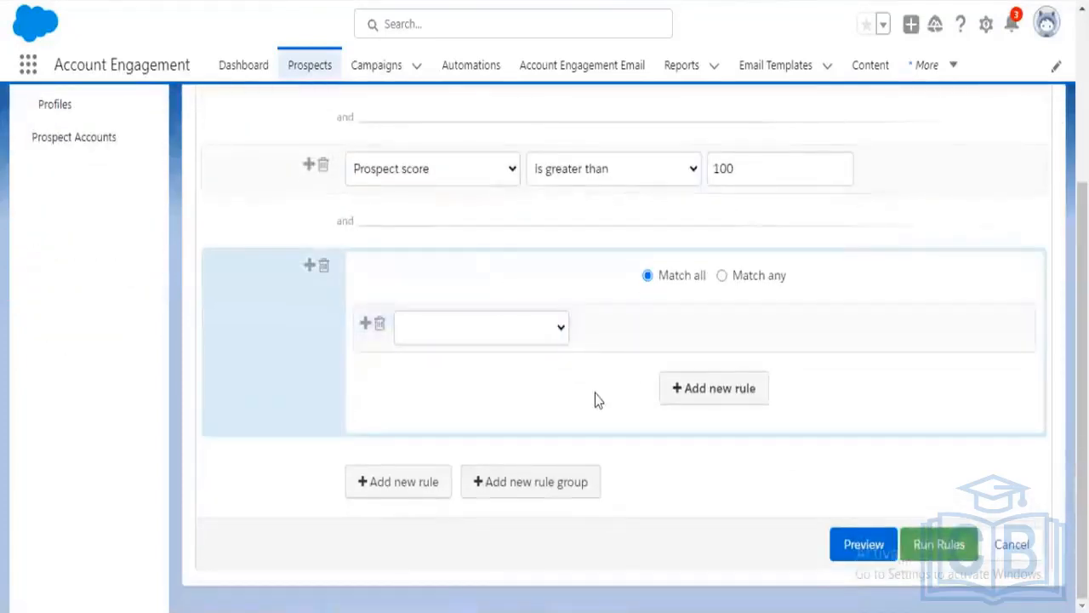
click(557, 336)
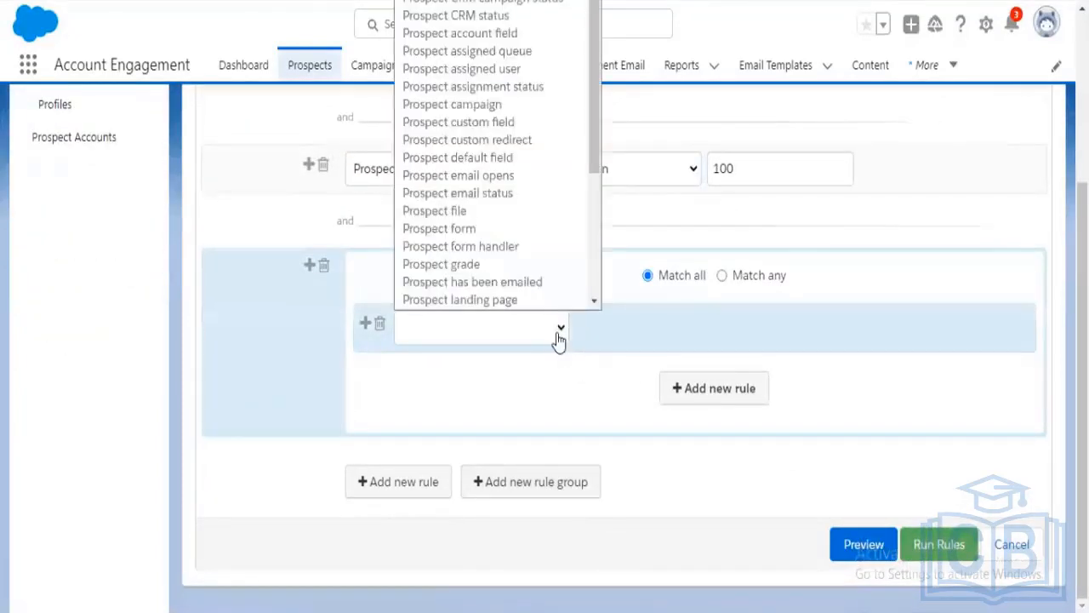
click(586, 401)
scroll(582, 404, up, 1)
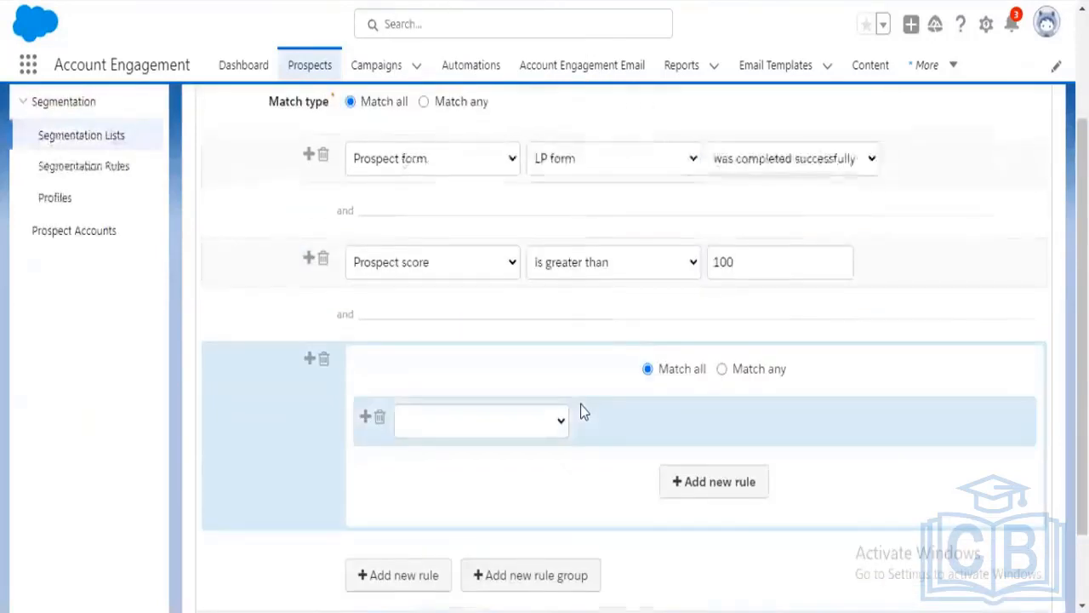
click(562, 435)
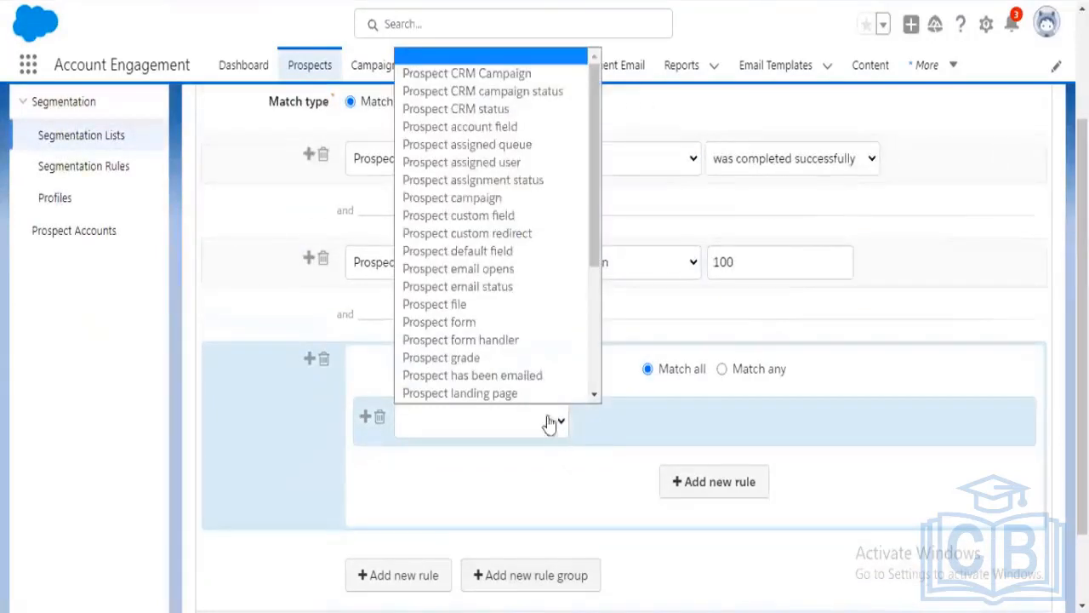
scroll(520, 366, down, 3)
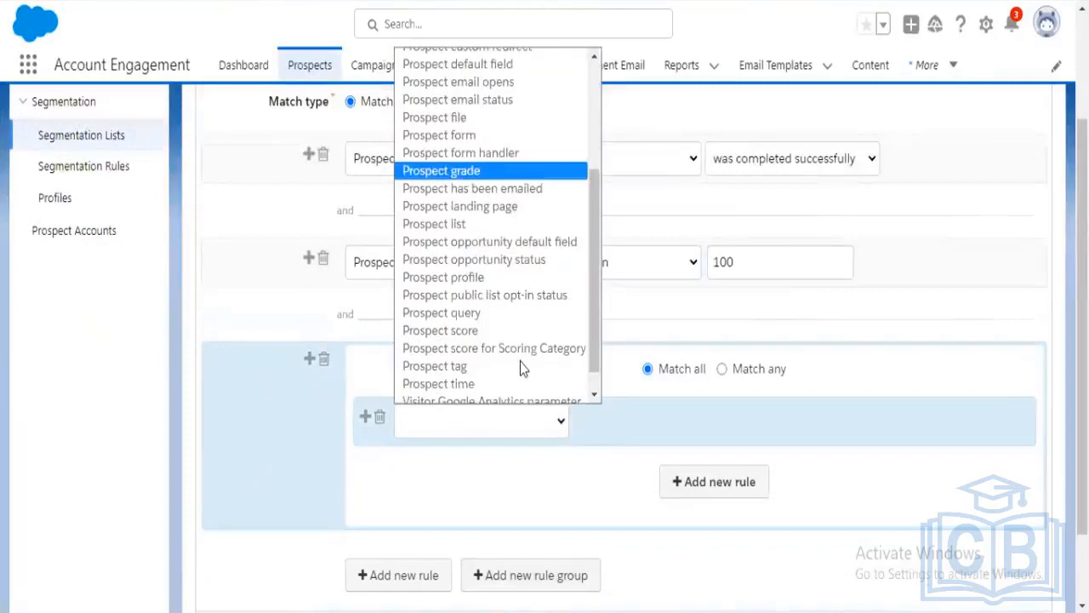
scroll(520, 362, down, 1)
scroll(520, 362, up, 3)
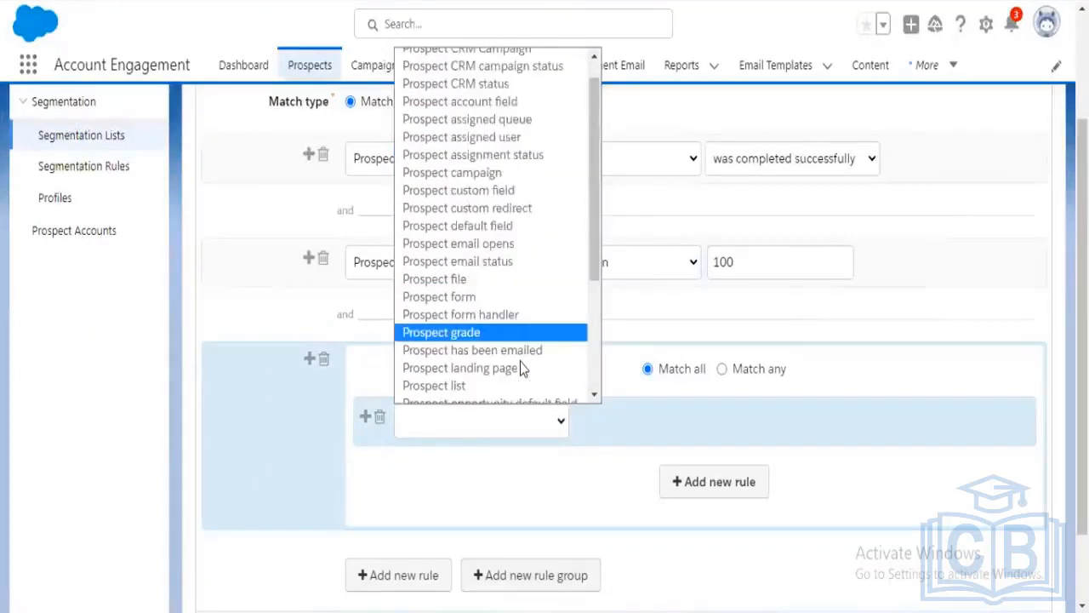
scroll(520, 362, up, 1)
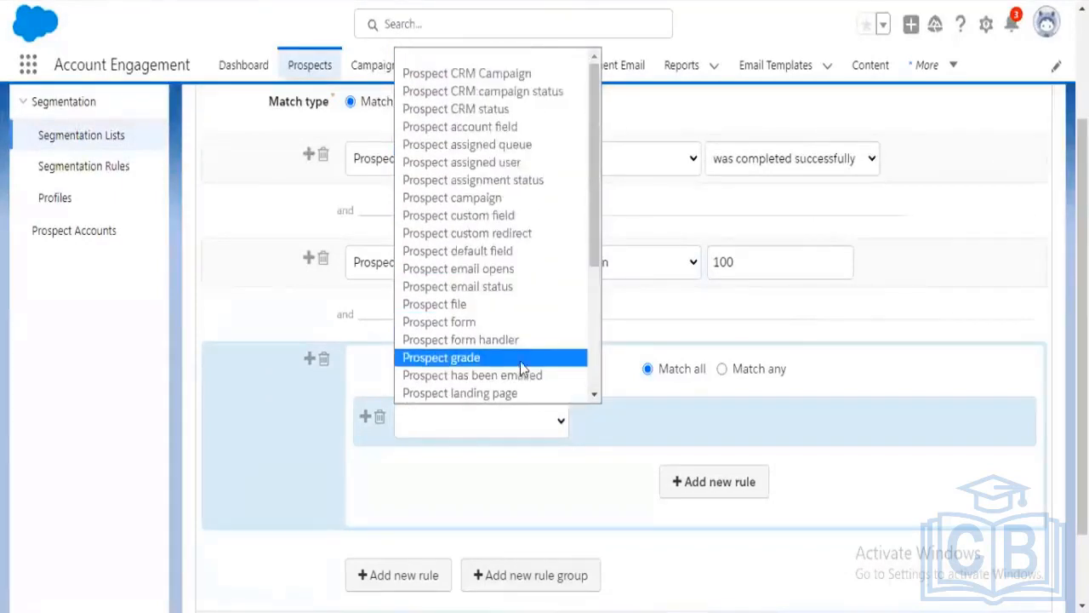
click(506, 122)
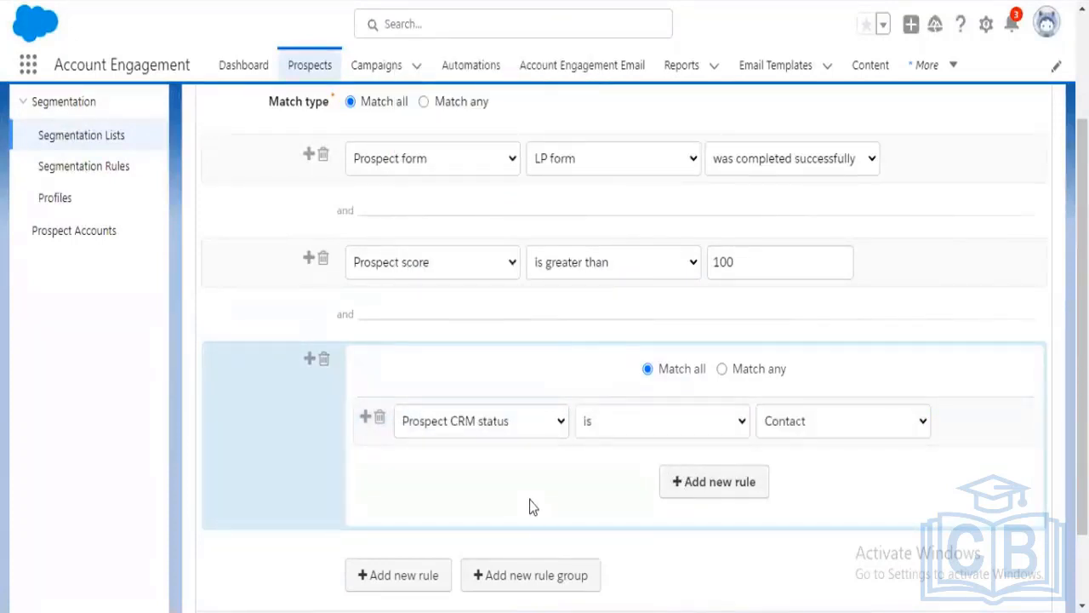
Step: Add a second rule to the group for Prospect CRM status is Lead, and set the group to Match any
scroll(529, 499, up, 1)
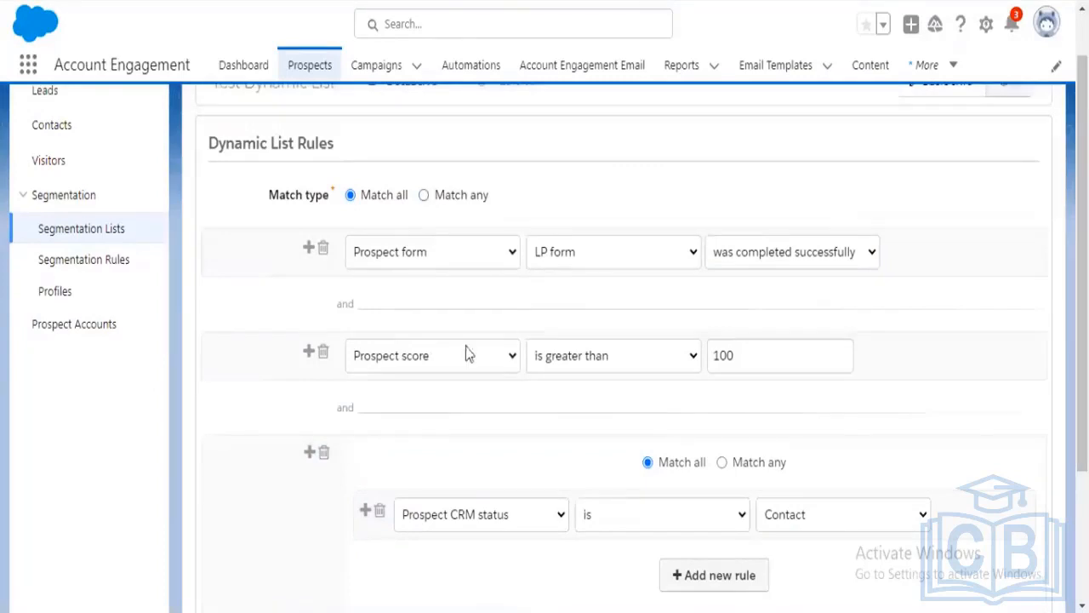
scroll(554, 438, down, 1)
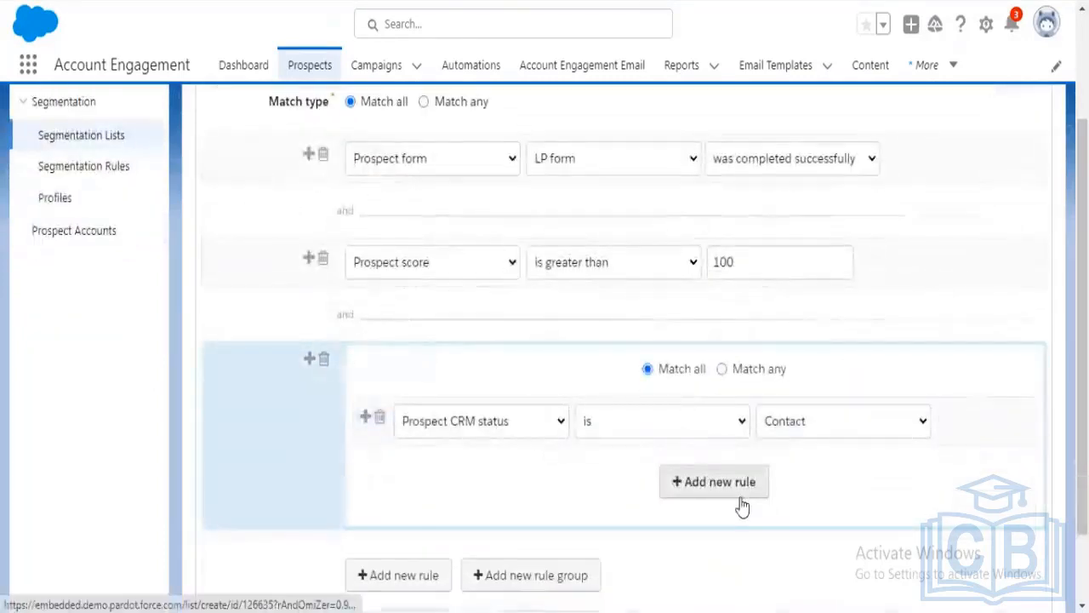
click(739, 497)
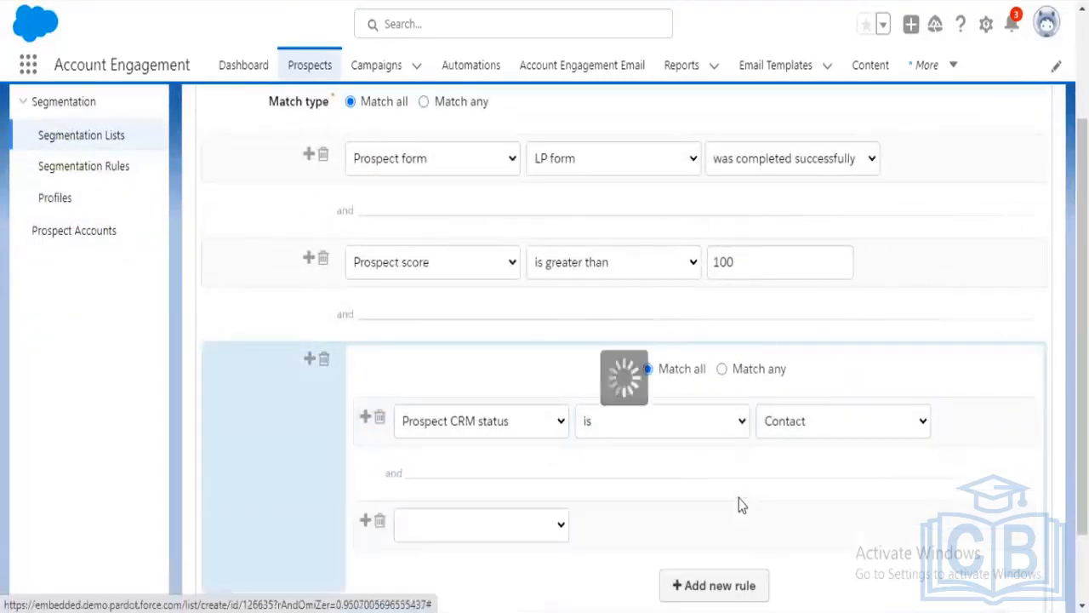
scroll(528, 468, down, 1)
click(553, 436)
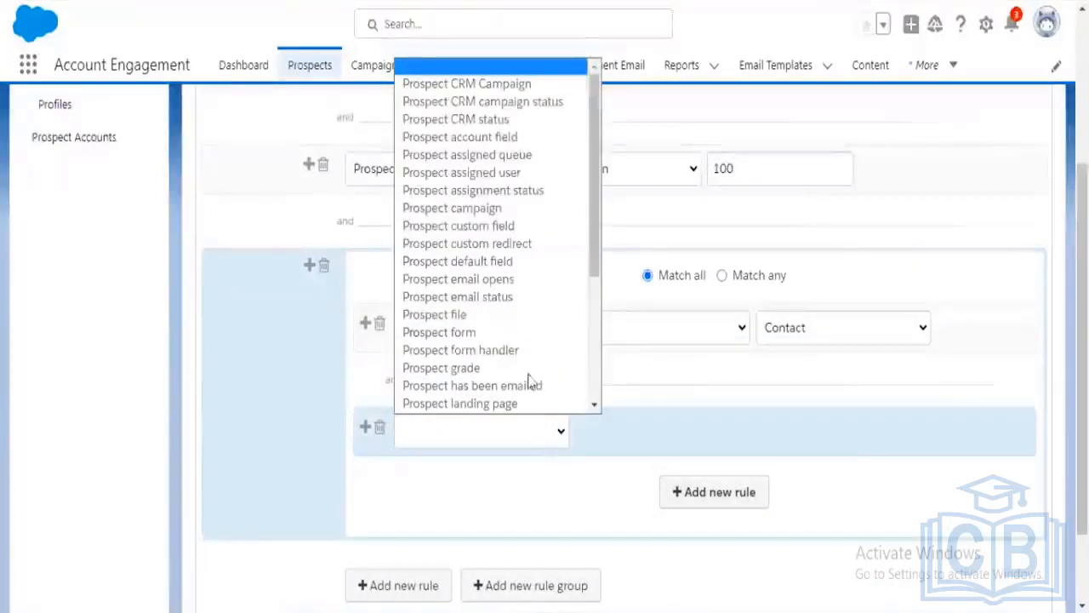
click(463, 119)
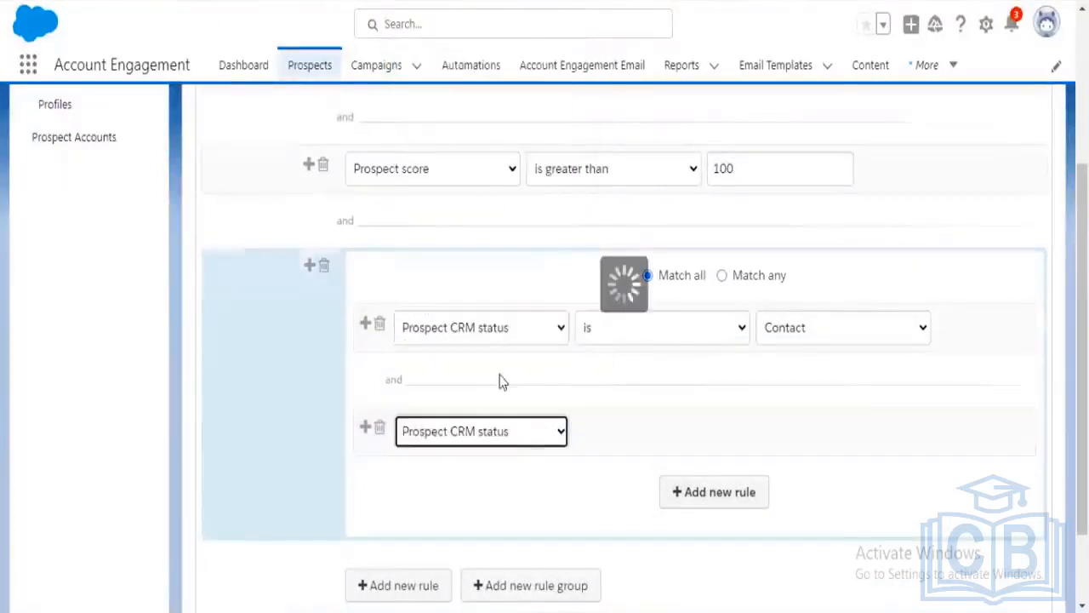
click(769, 438)
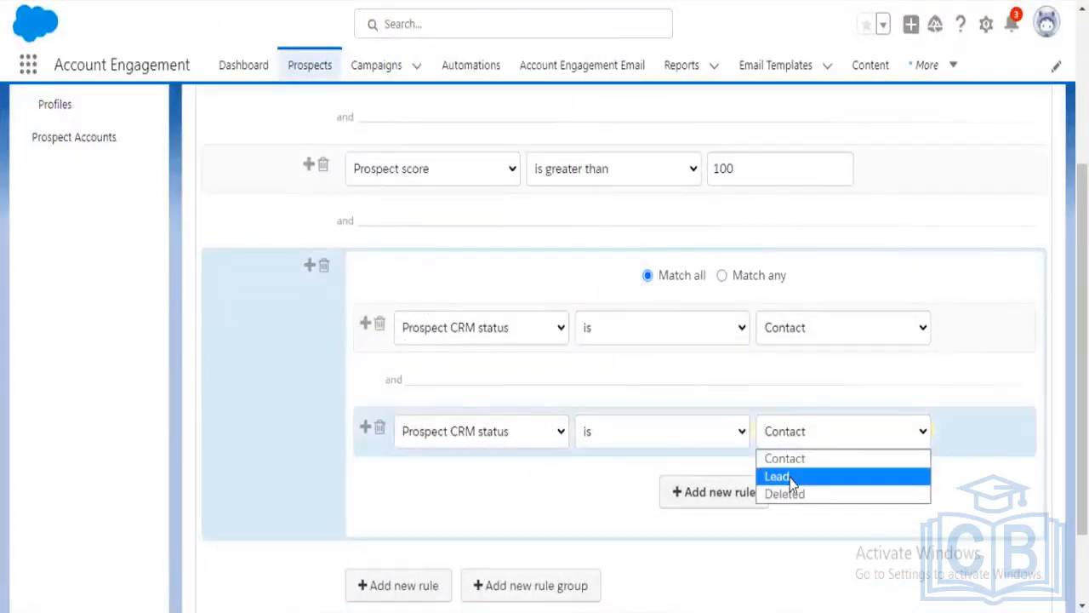
click(778, 477)
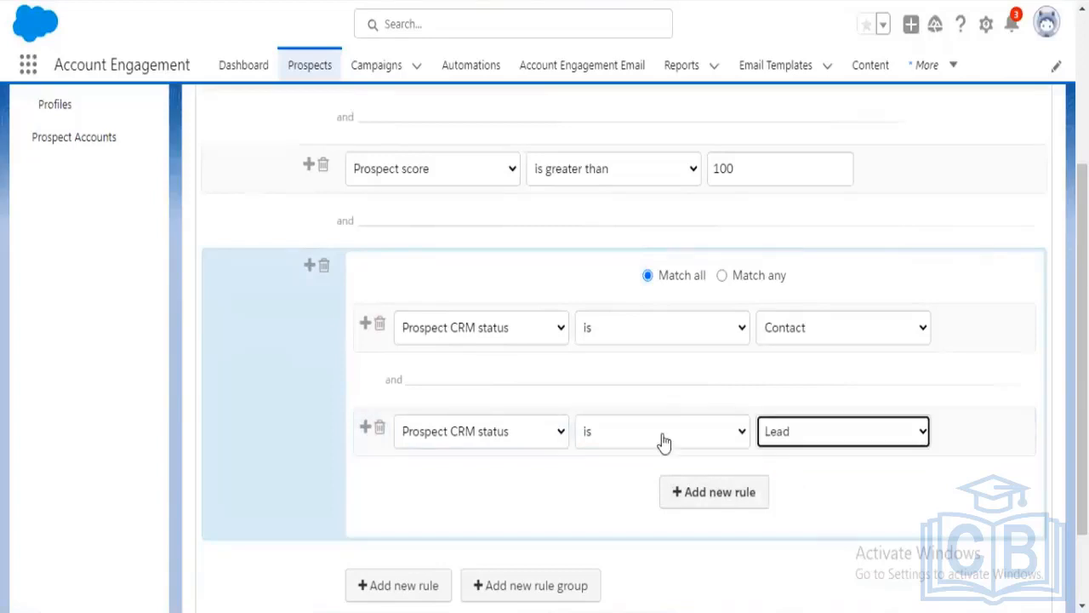
click(722, 279)
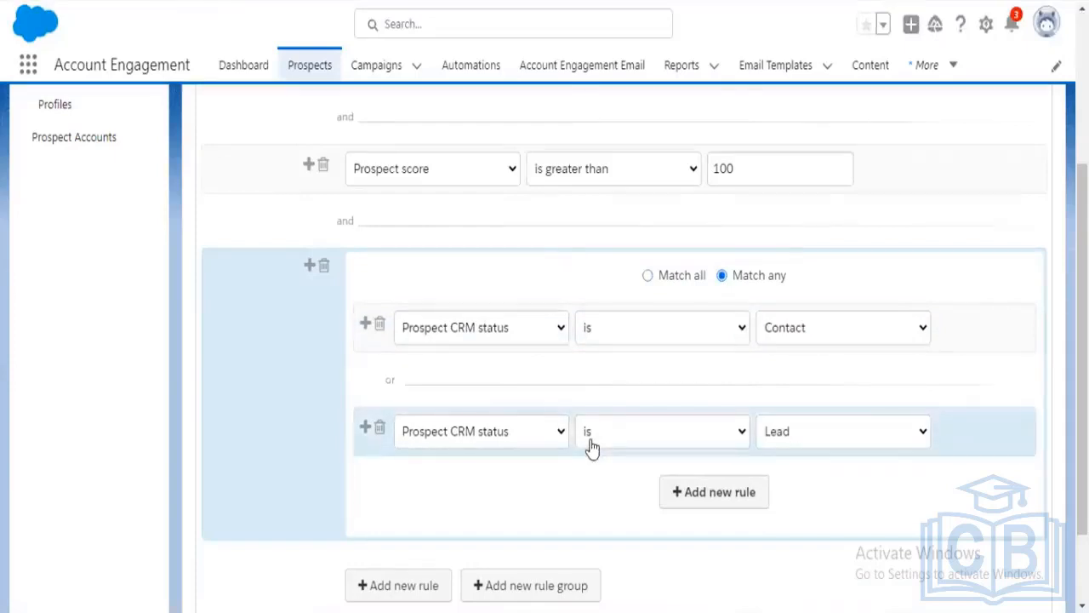
Step: Switch the list's overall match type to Match any to compare the logic with the rule group, and return it to Match all
scroll(593, 448, up, 1)
scroll(592, 448, up, 1)
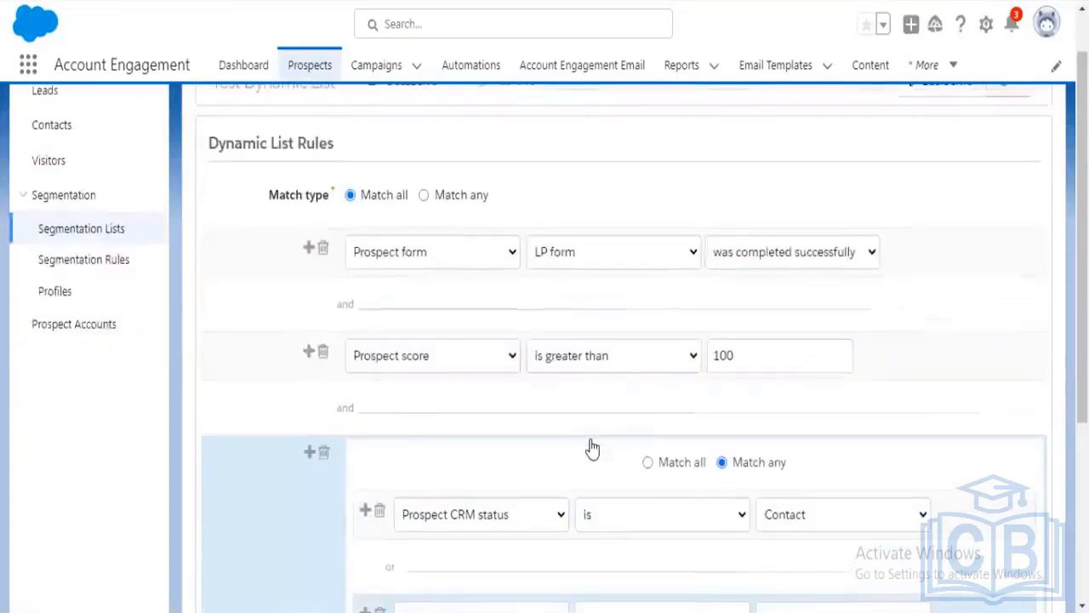
click(424, 198)
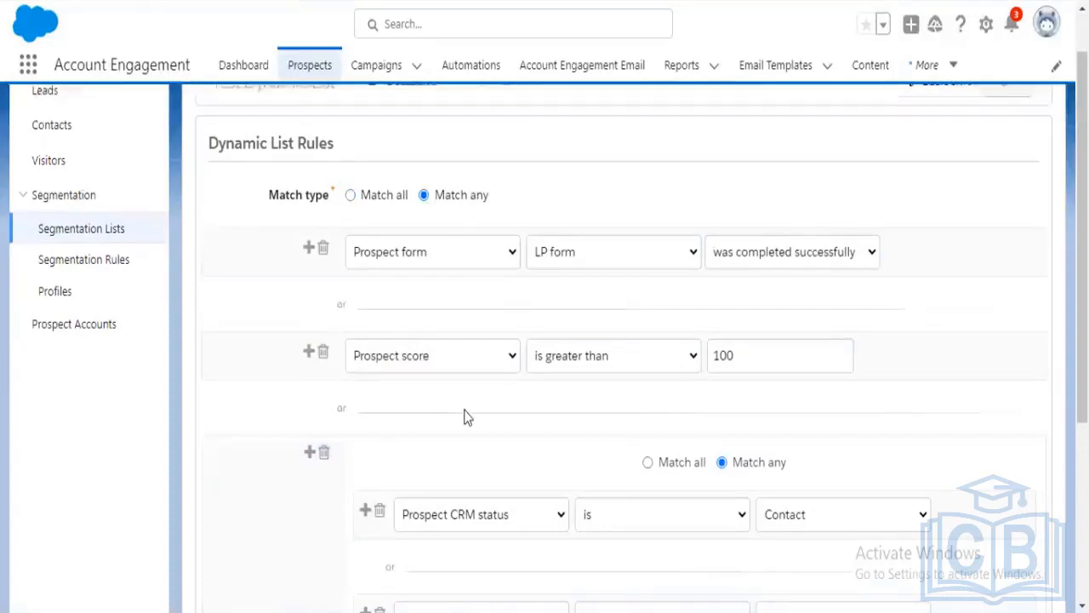
scroll(465, 414, down, 1)
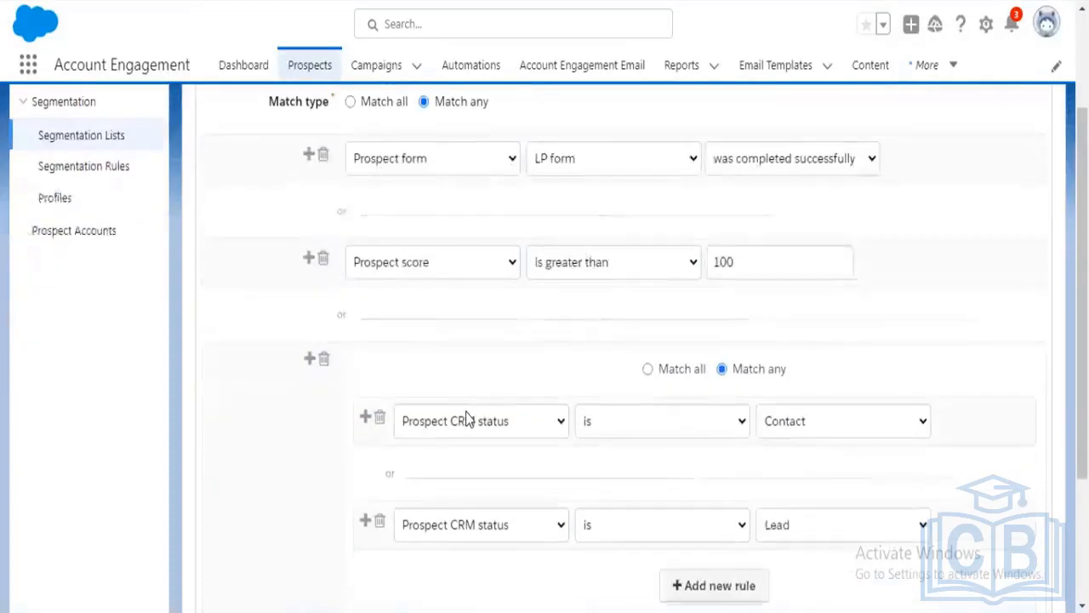
scroll(466, 413, up, 1)
scroll(465, 418, down, 1)
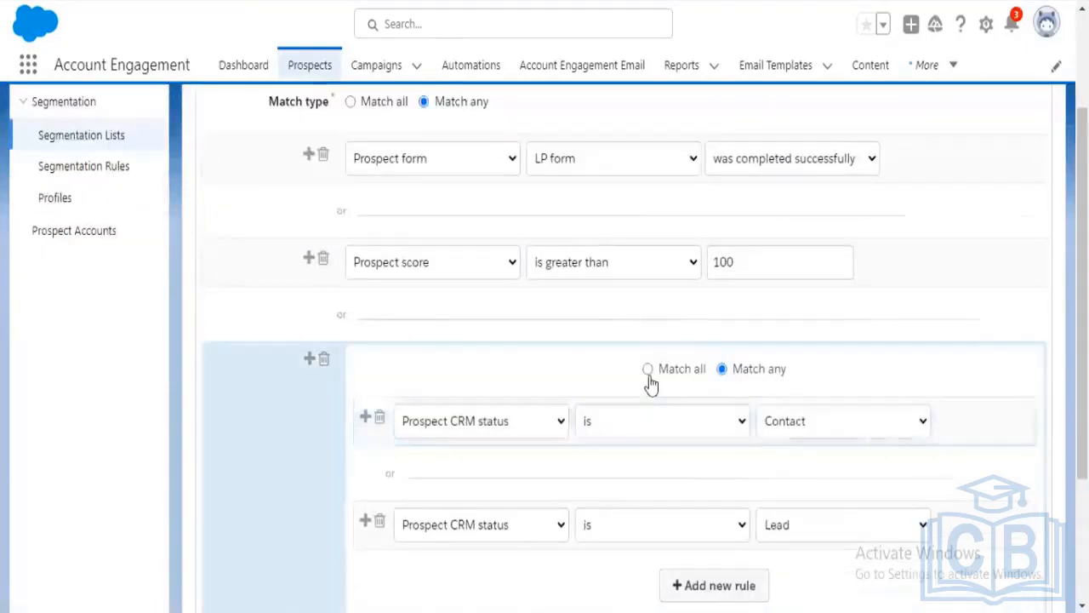
scroll(445, 388, up, 1)
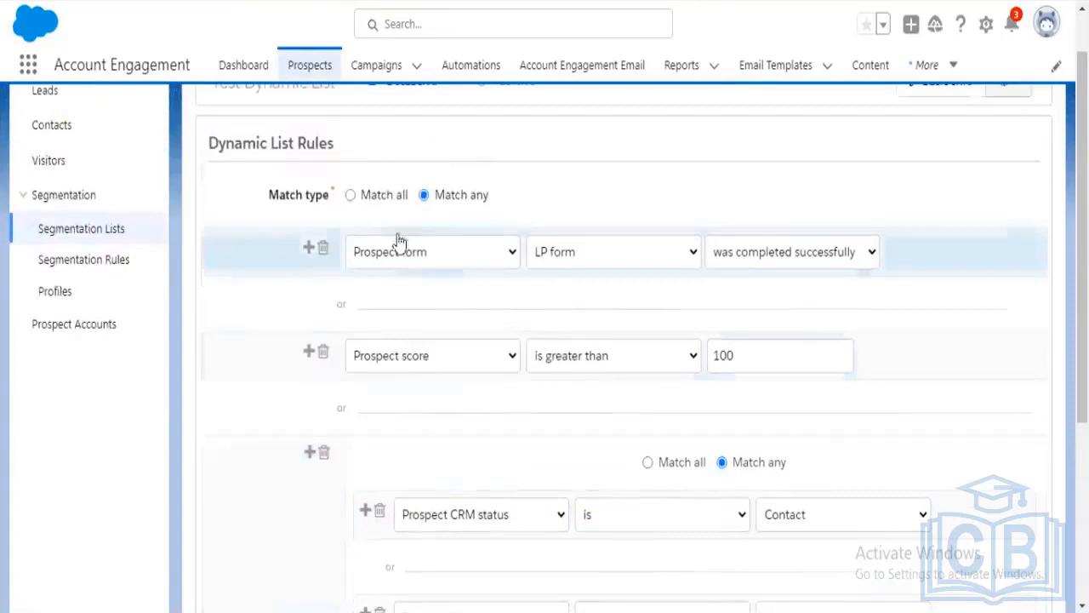
click(373, 197)
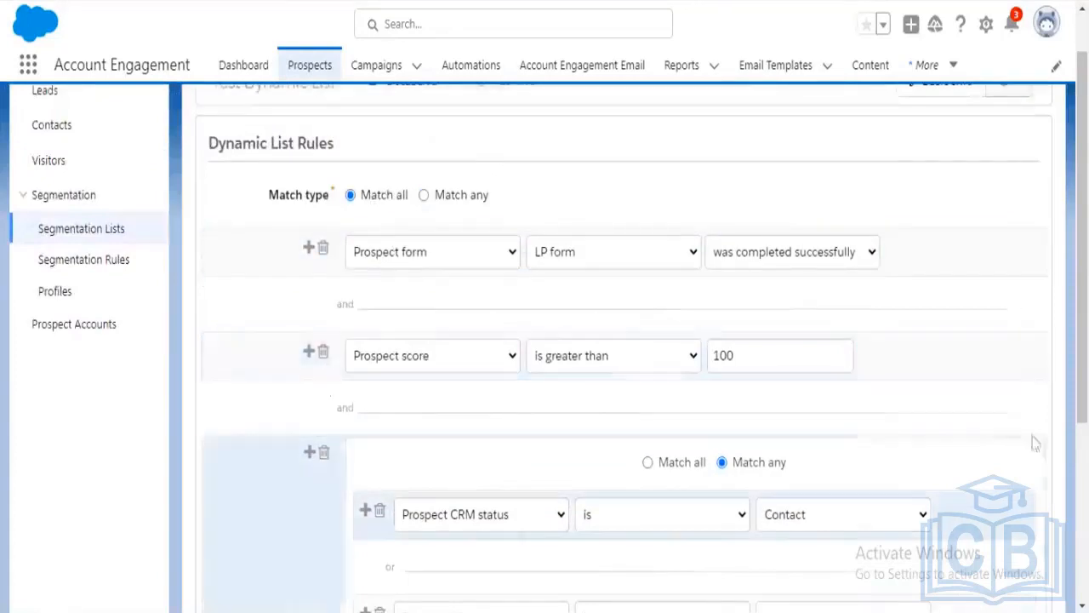
Step: Review how the form and score rules combine with the Contact or Lead rule group
scroll(960, 464, down, 1)
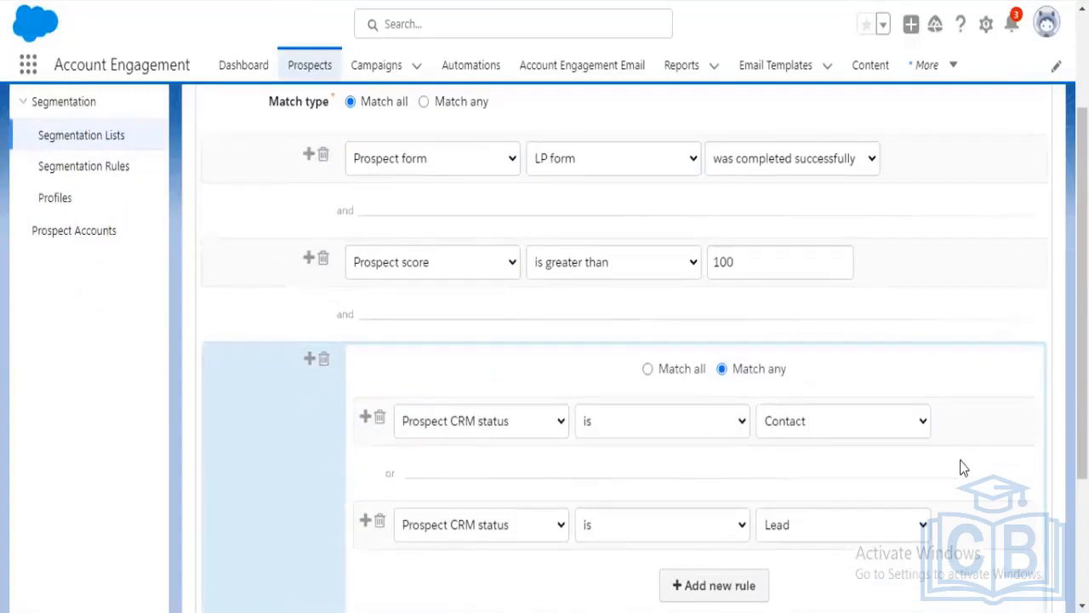
scroll(963, 468, up, 1)
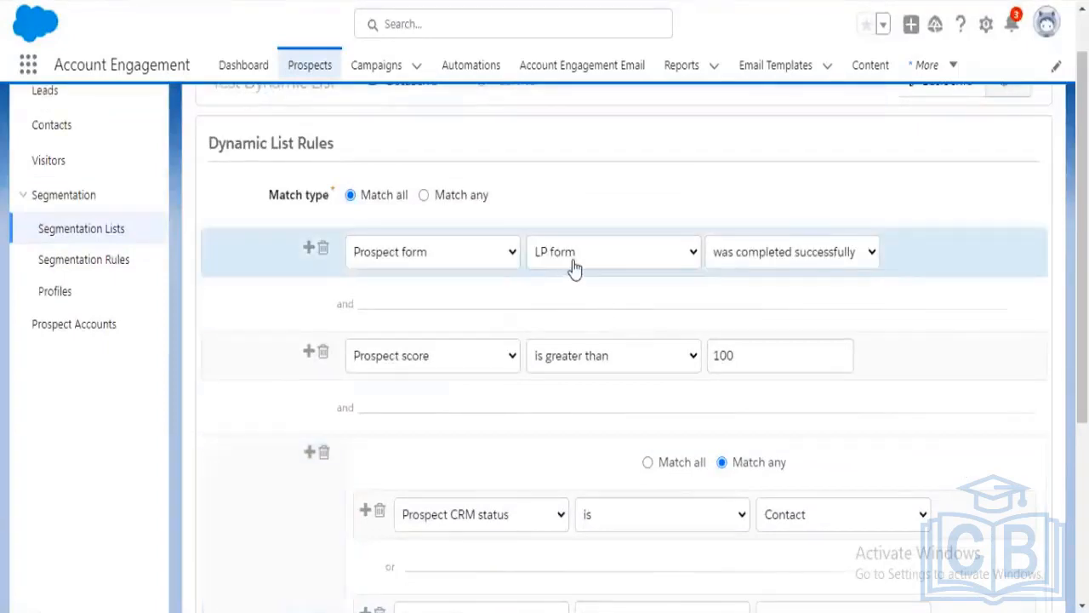
scroll(534, 376, down, 1)
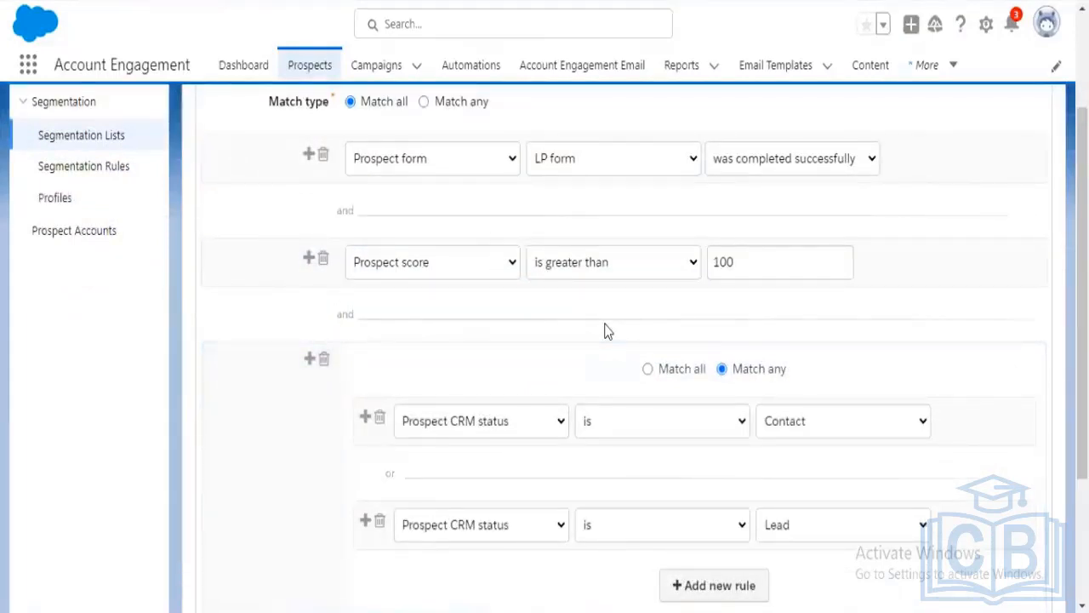
scroll(604, 330, down, 1)
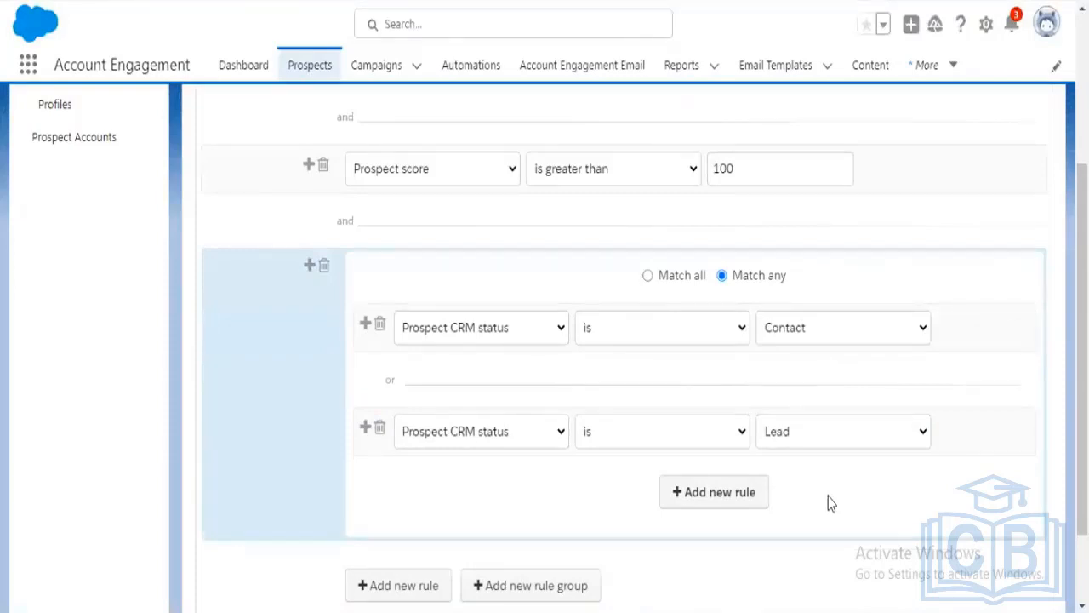
scroll(828, 496, up, 1)
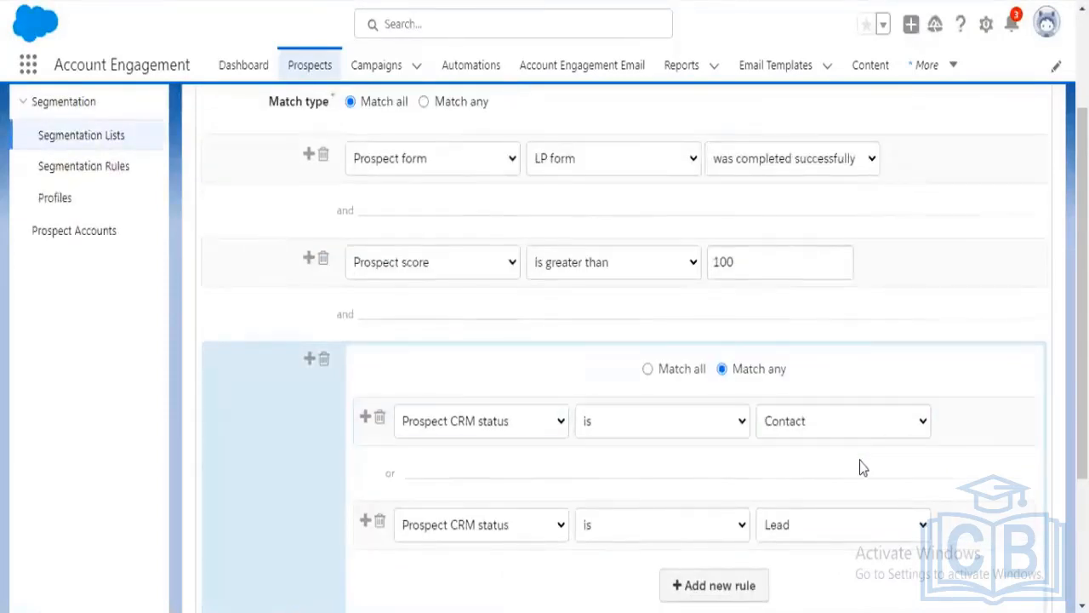
scroll(859, 467, down, 1)
scroll(859, 462, up, 1)
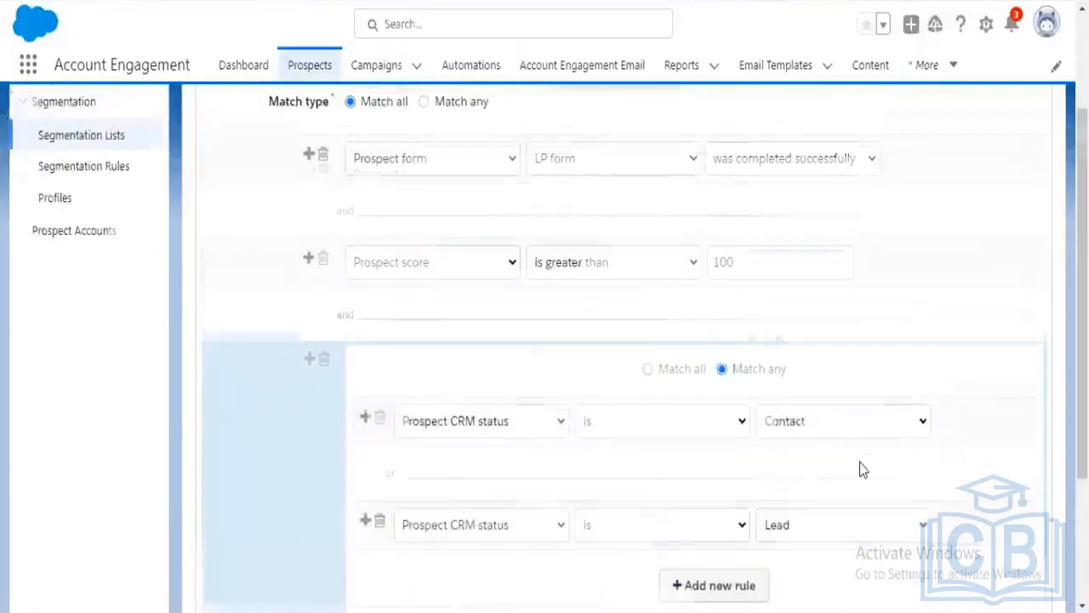
scroll(859, 463, down, 1)
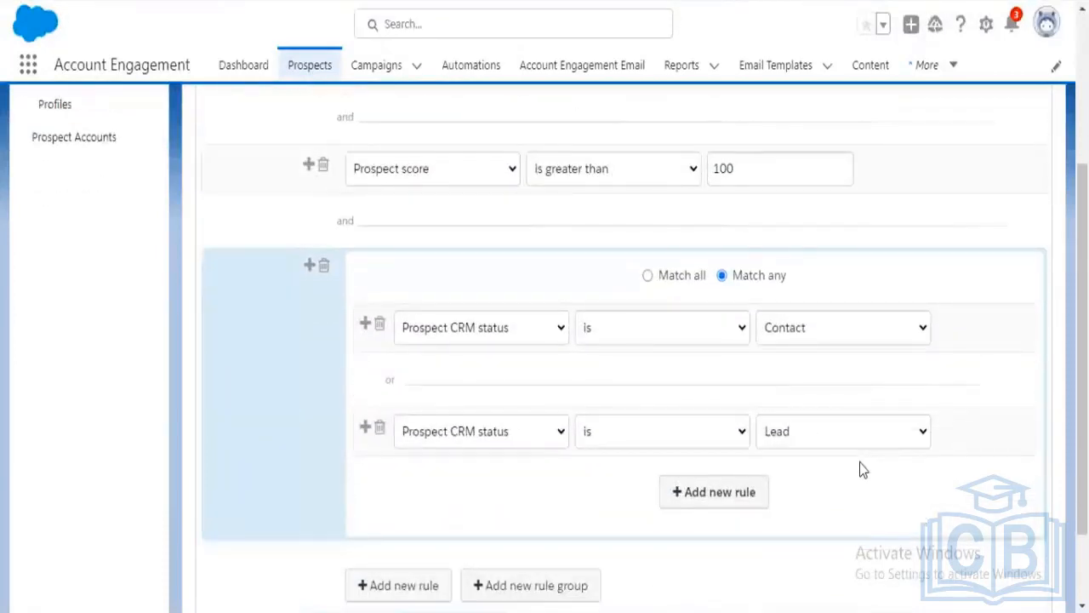
scroll(859, 462, up, 2)
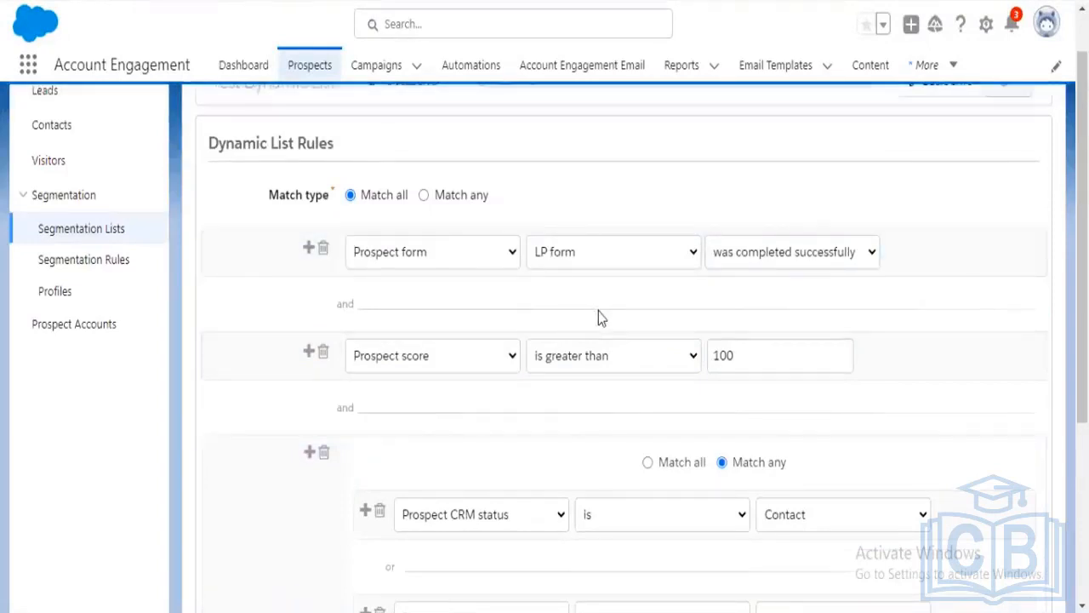
Step: Add an empty rule below the Contact or Lead rule group and remove it again
scroll(602, 340, down, 1)
scroll(603, 343, down, 1)
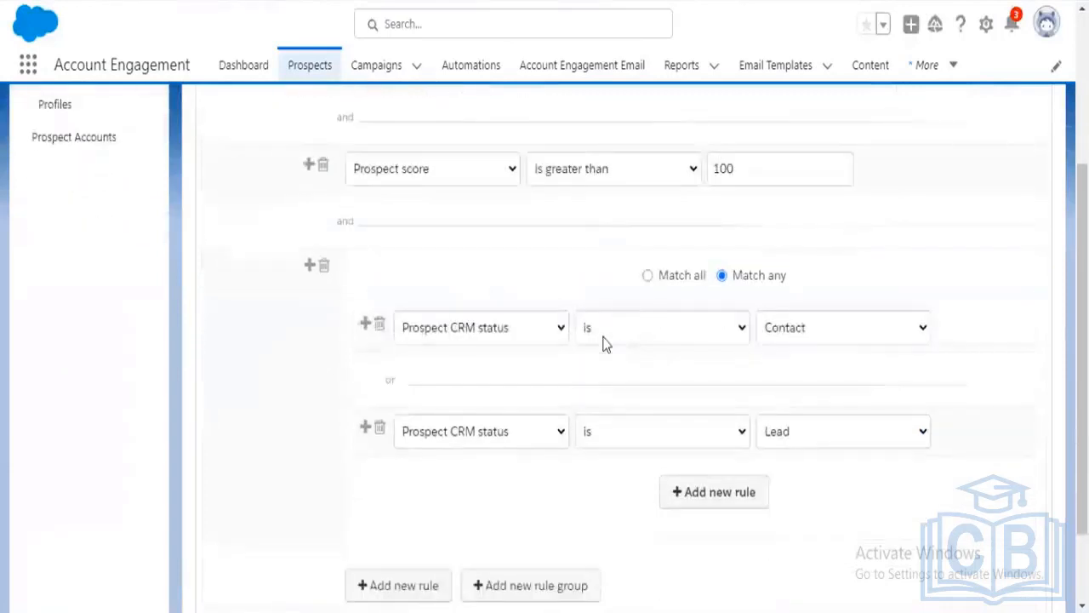
click(398, 587)
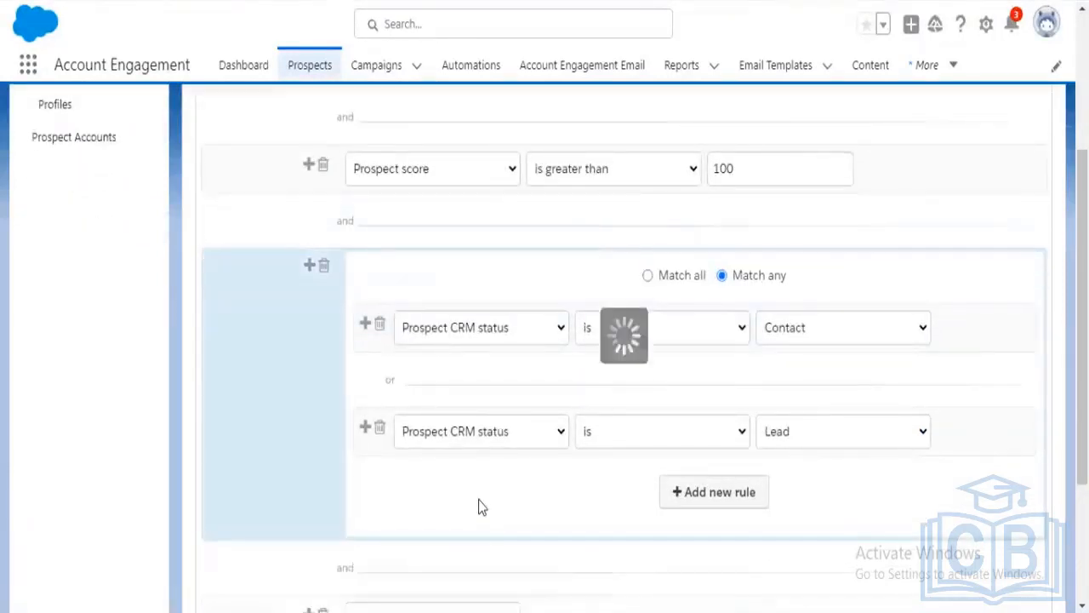
scroll(479, 507, down, 2)
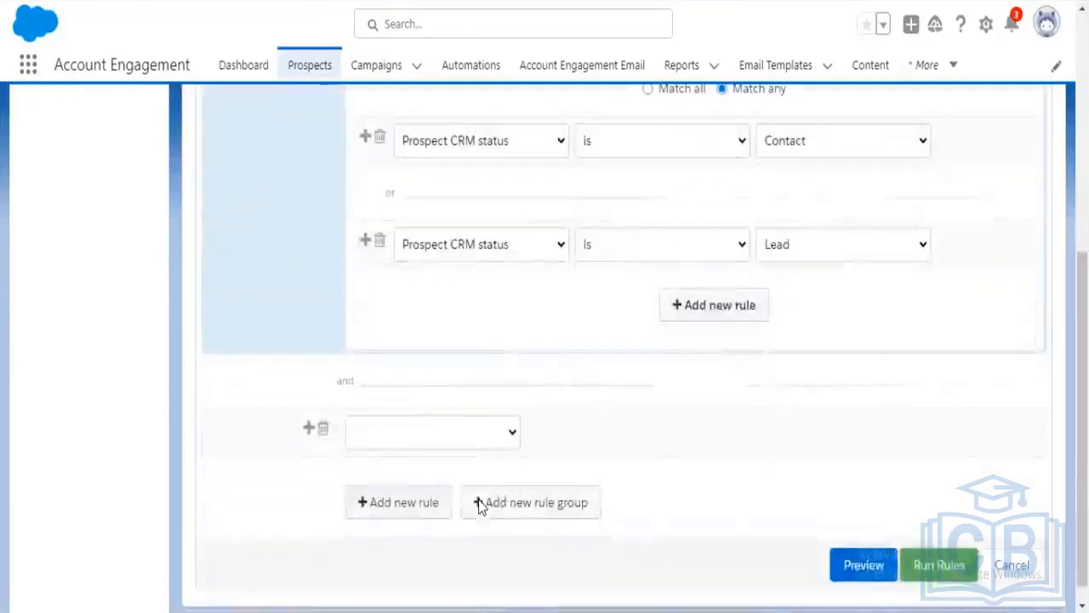
scroll(618, 484, up, 1)
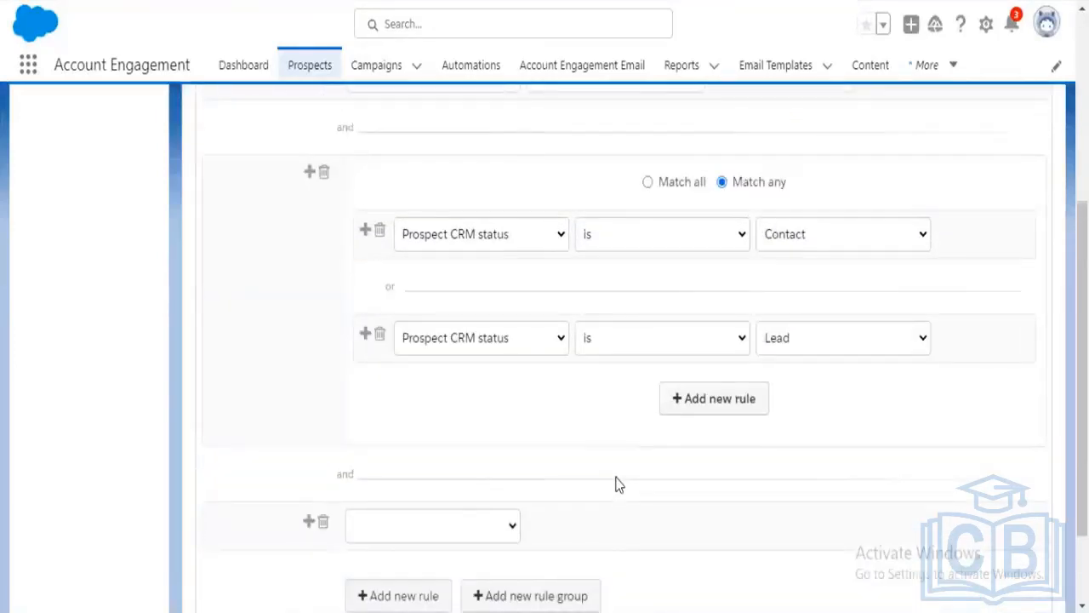
scroll(617, 485, up, 2)
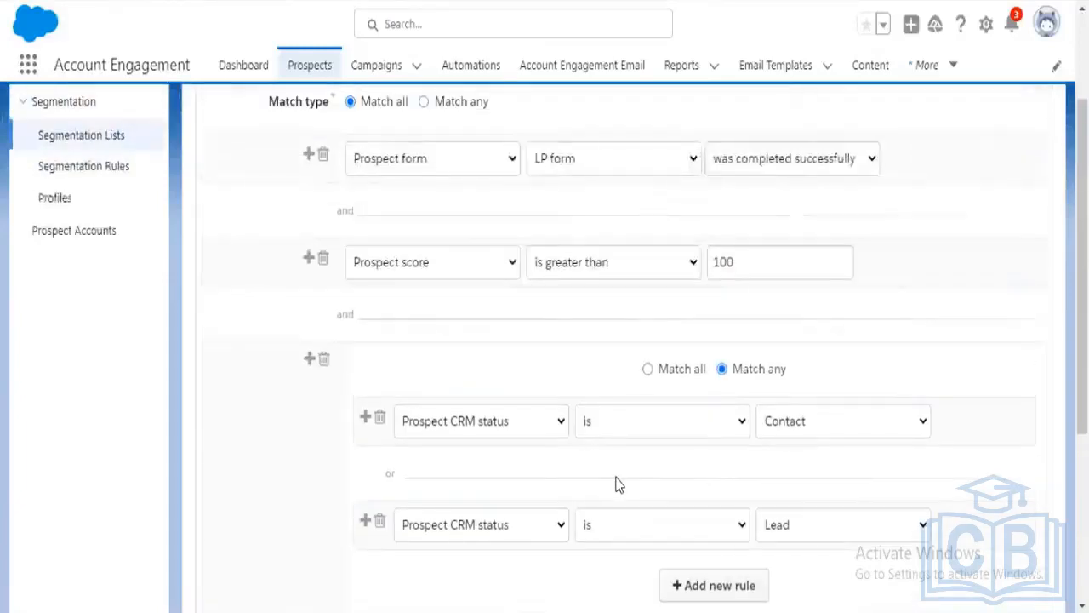
scroll(618, 484, down, 3)
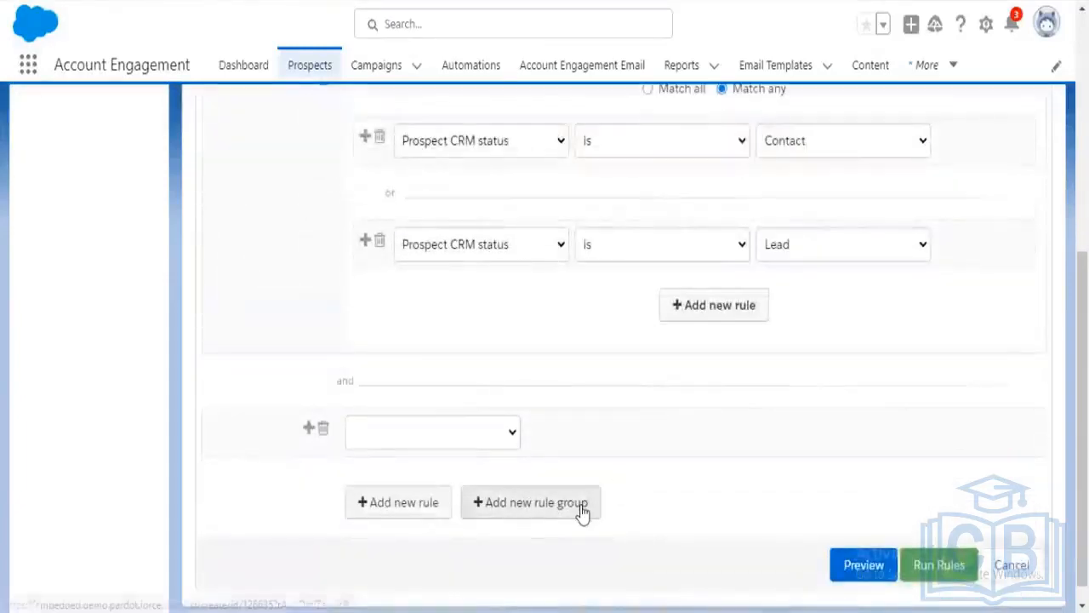
click(323, 429)
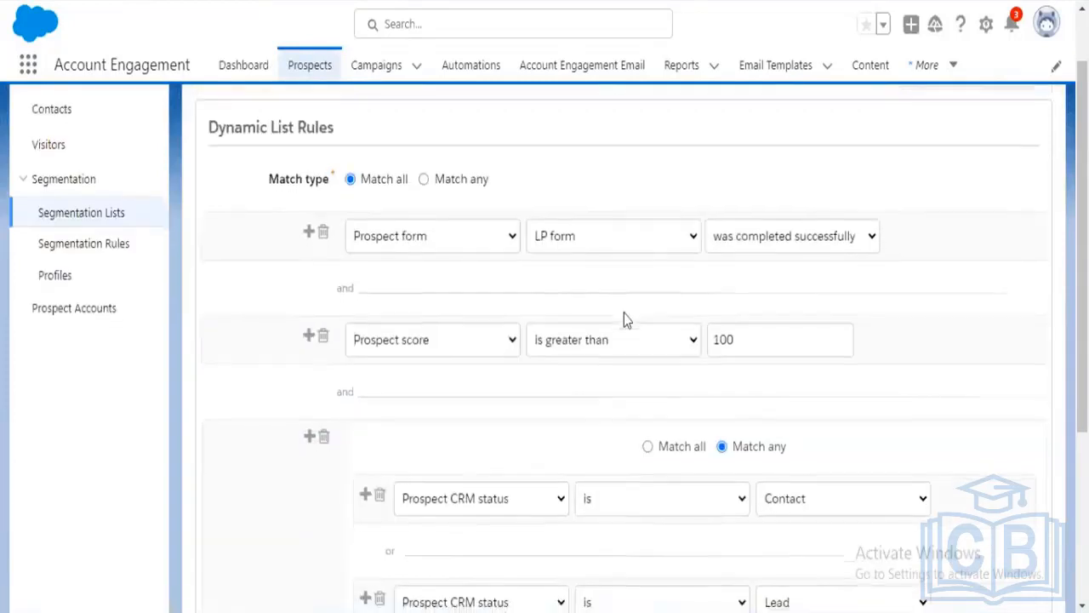
Step: Review the combined rules and delete the Contact or Lead rule group from Test Dynamic List
scroll(622, 318, down, 3)
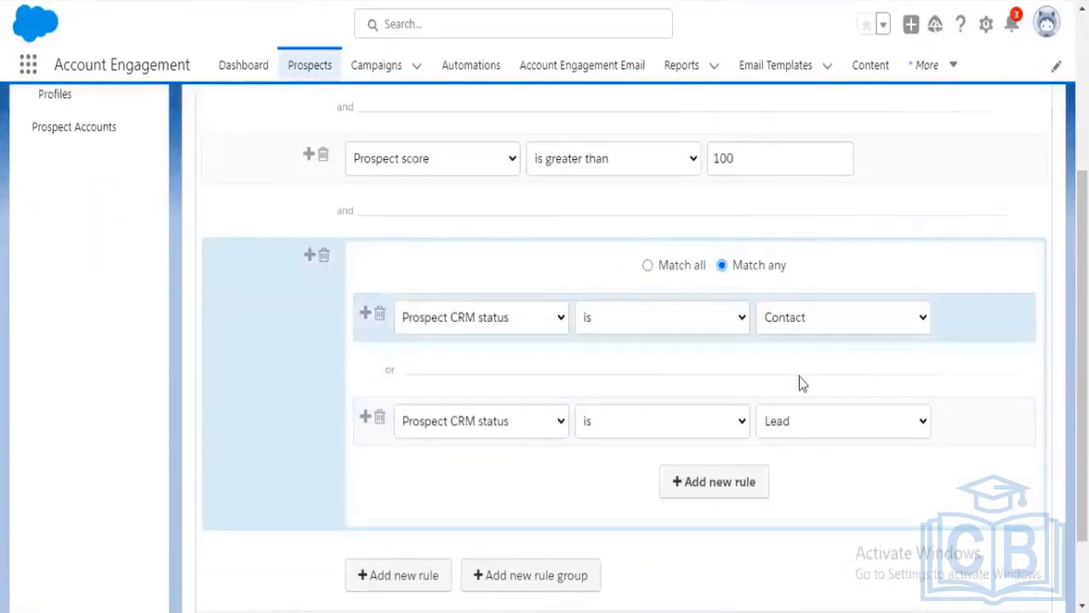
scroll(523, 371, up, 2)
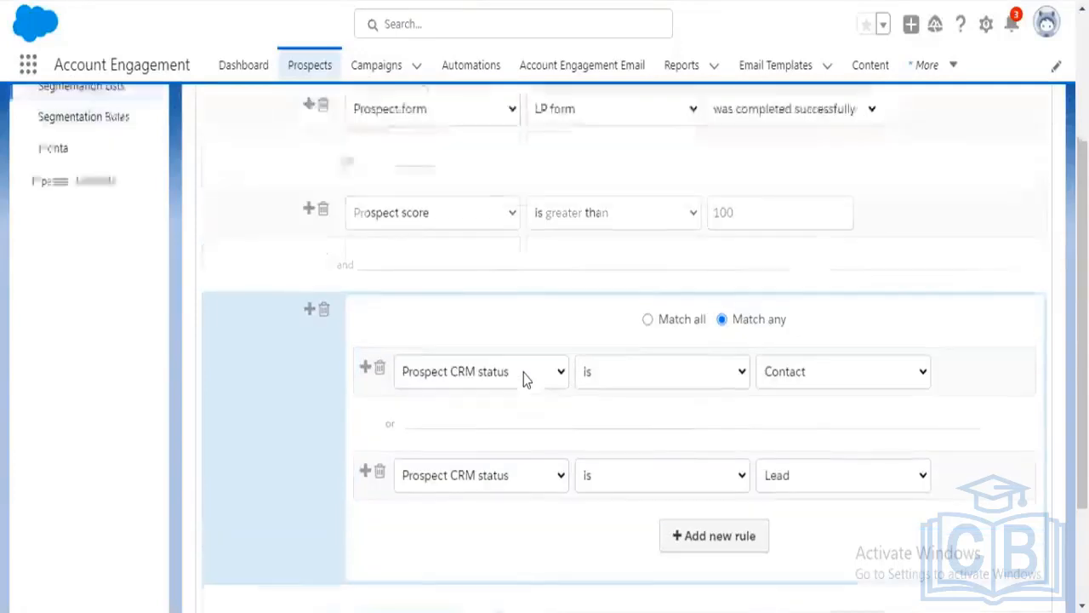
scroll(574, 467, up, 2)
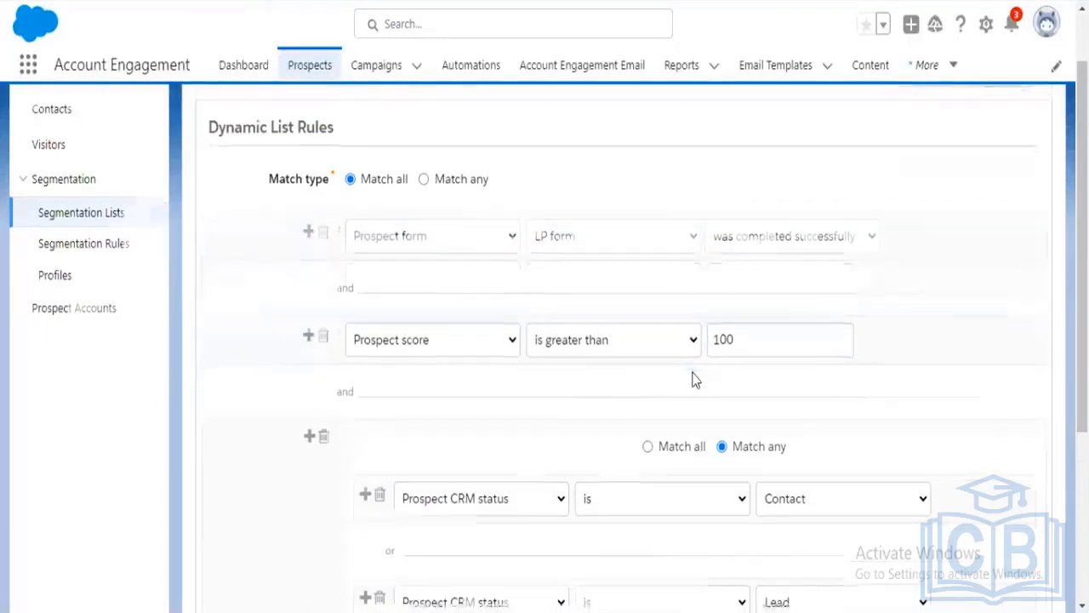
scroll(693, 378, down, 3)
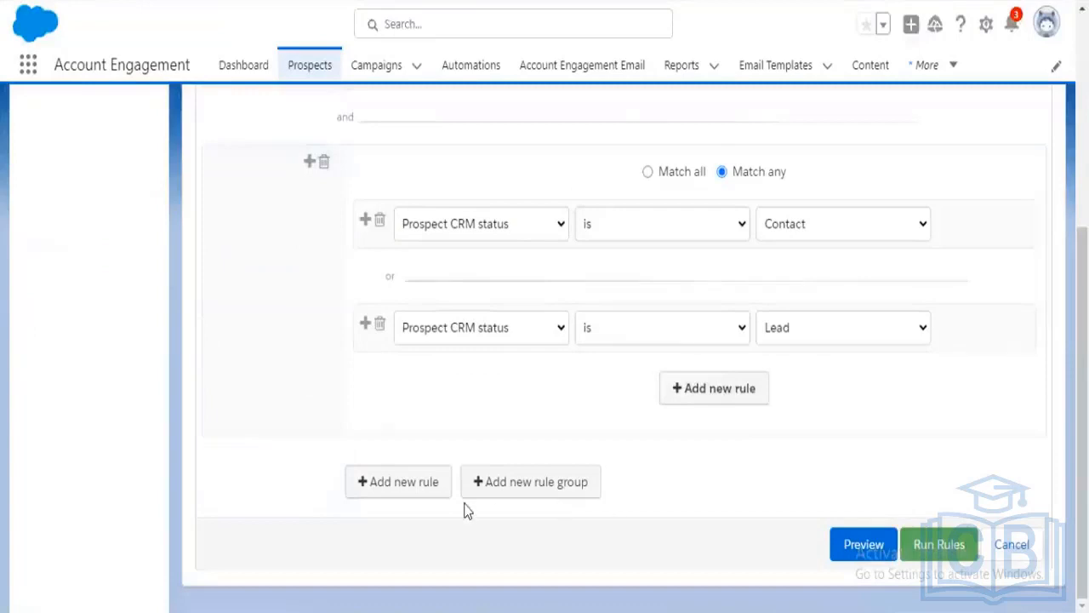
scroll(860, 472, up, 1)
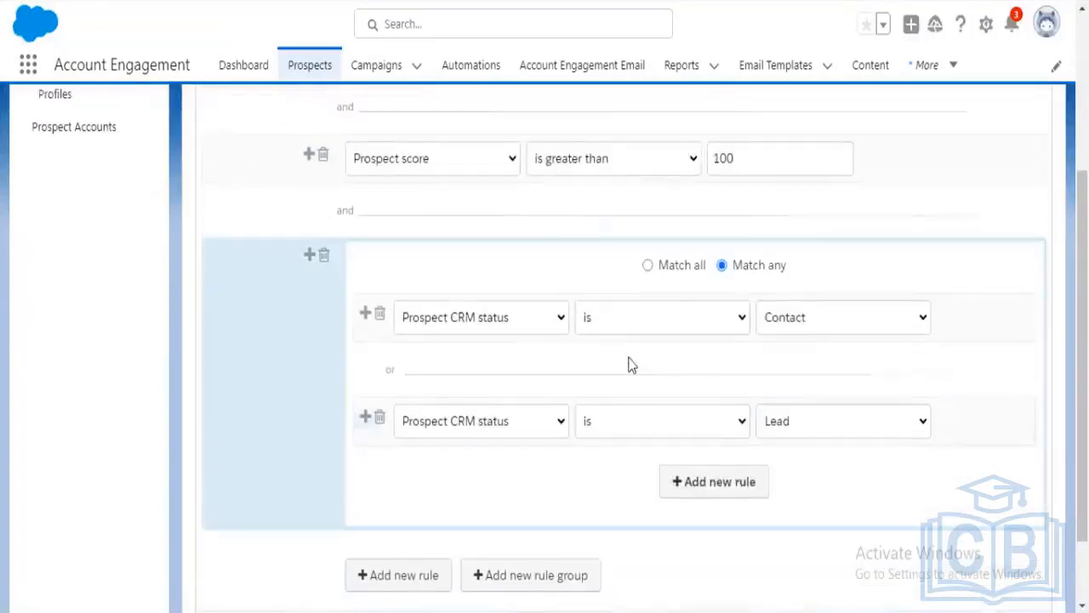
click(324, 254)
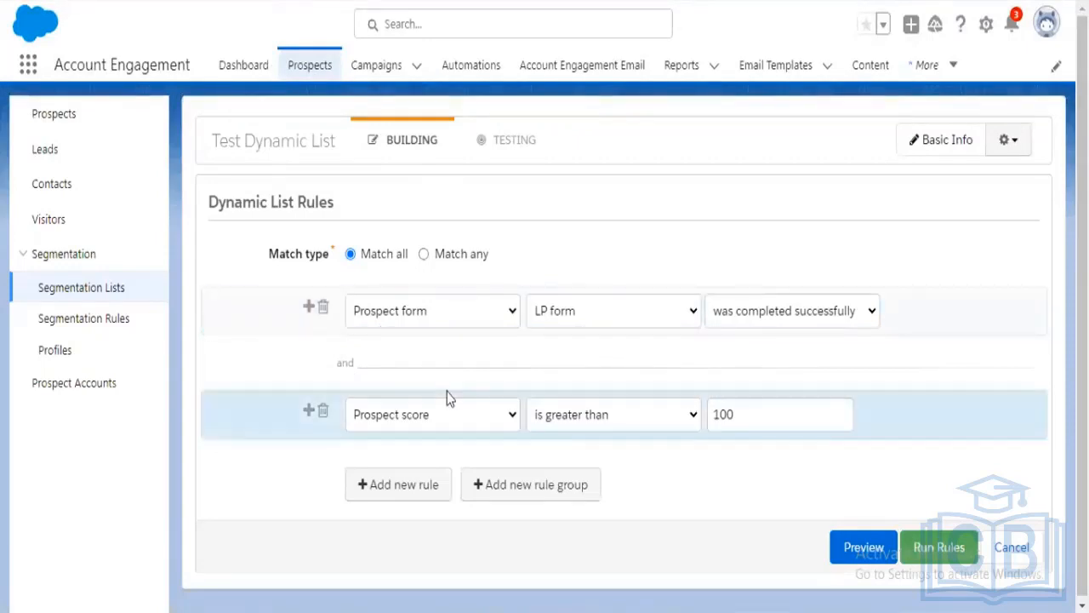
Step: Switch Test Dynamic List to testing and preview the prospects that match its rules
click(515, 142)
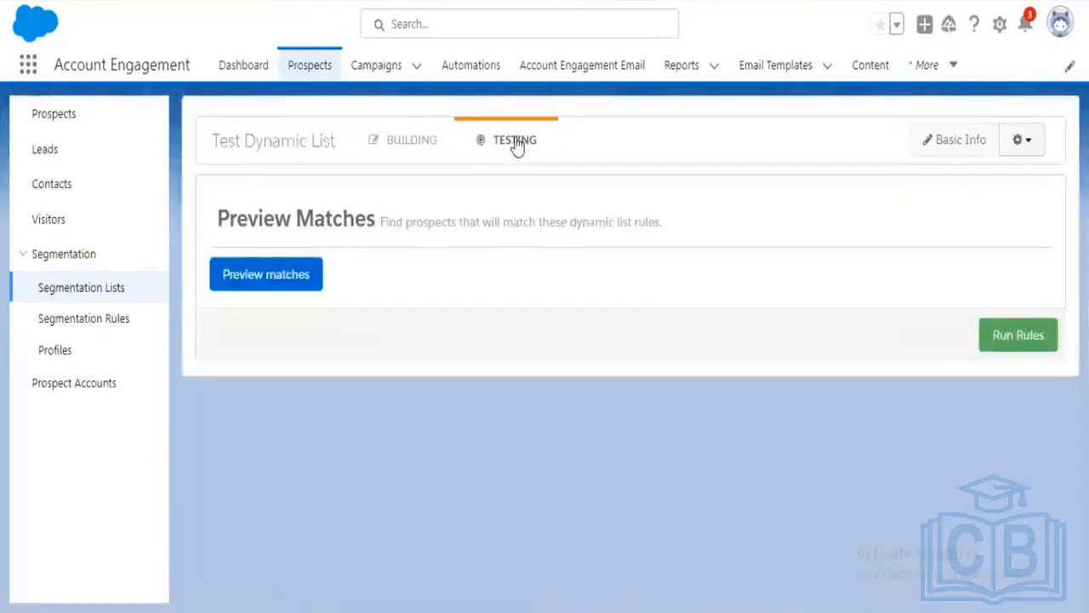
click(302, 285)
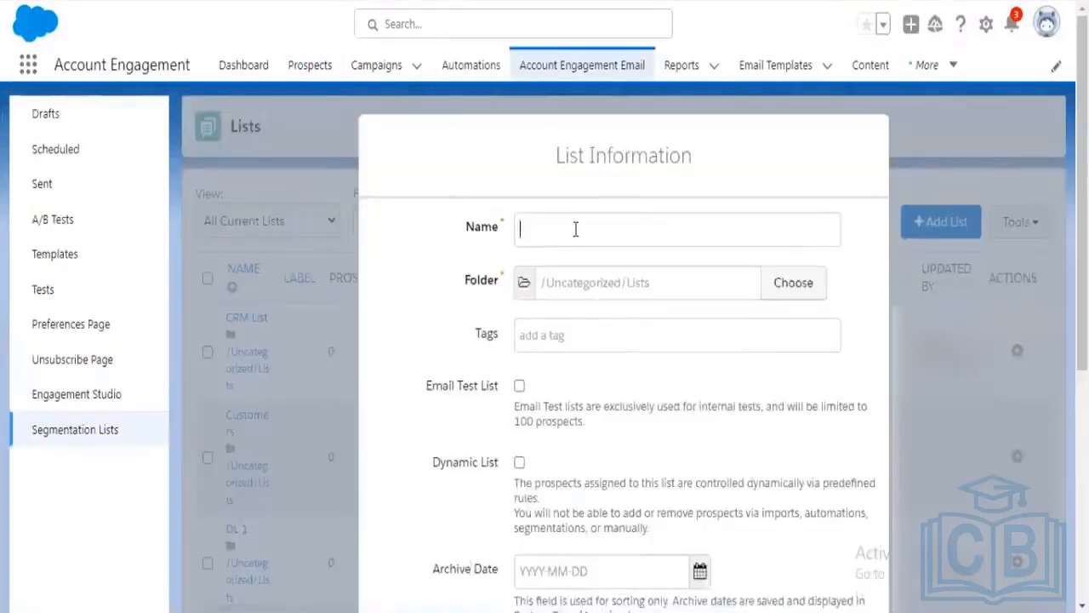
Step: Name the new segmentation list Test Public List
click(576, 229)
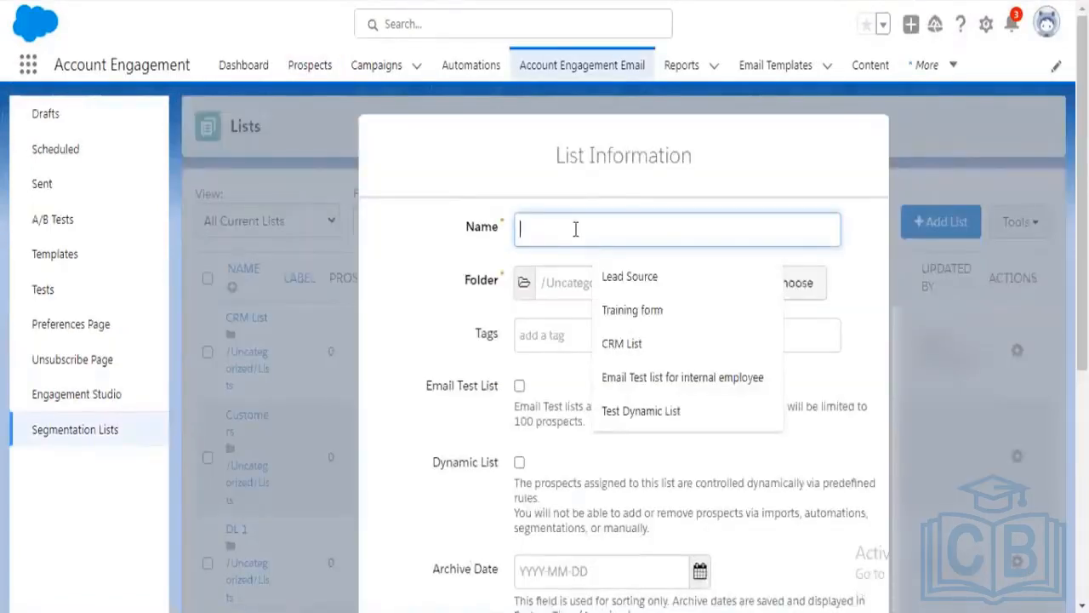
text(P)
key(BackSpace)
text(Test)
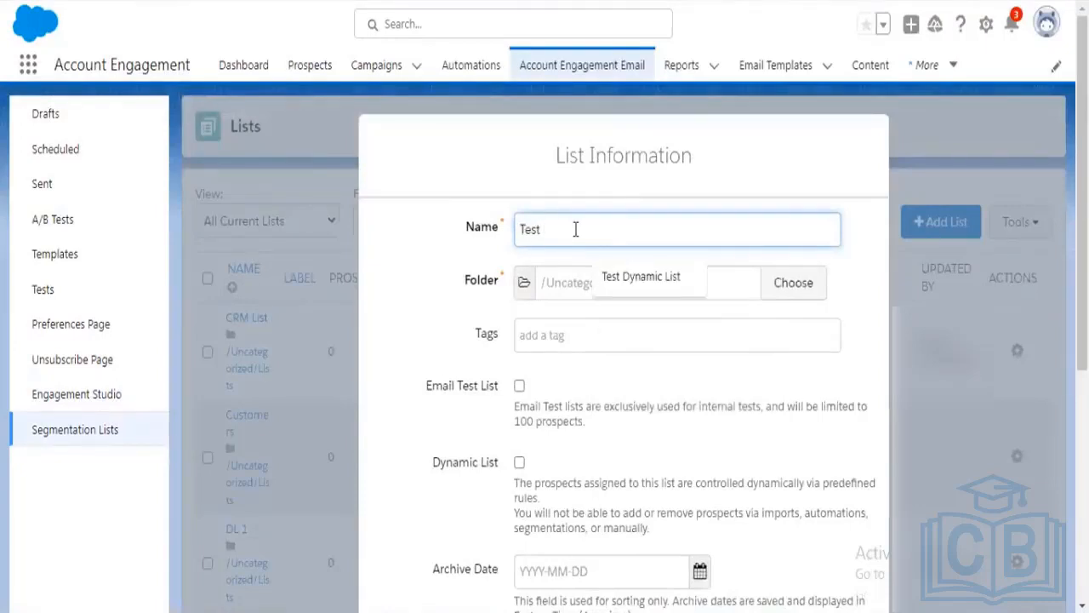
text( Public)
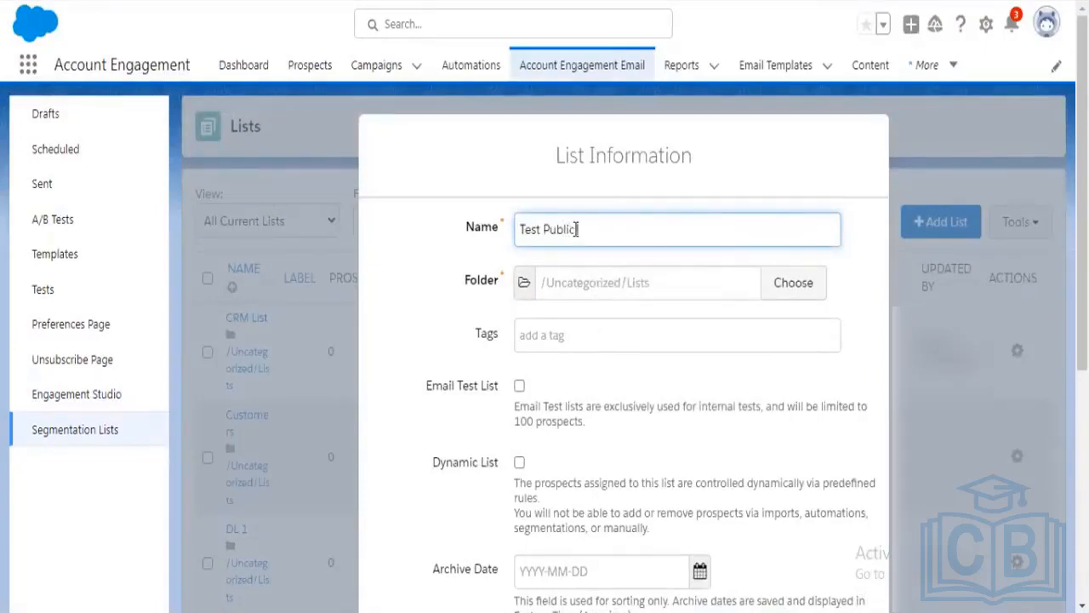
text( Listy)
key(BackSpace)
key(ctrl+a)
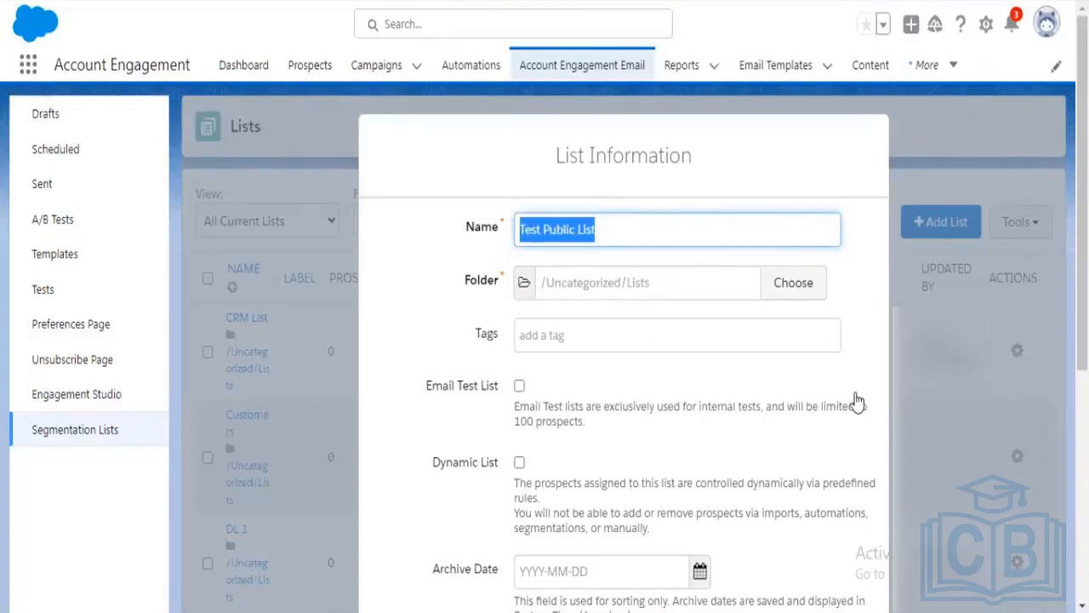
Step: Make the list a public list and set its label to Newsletter Updates
scroll(656, 367, down, 2)
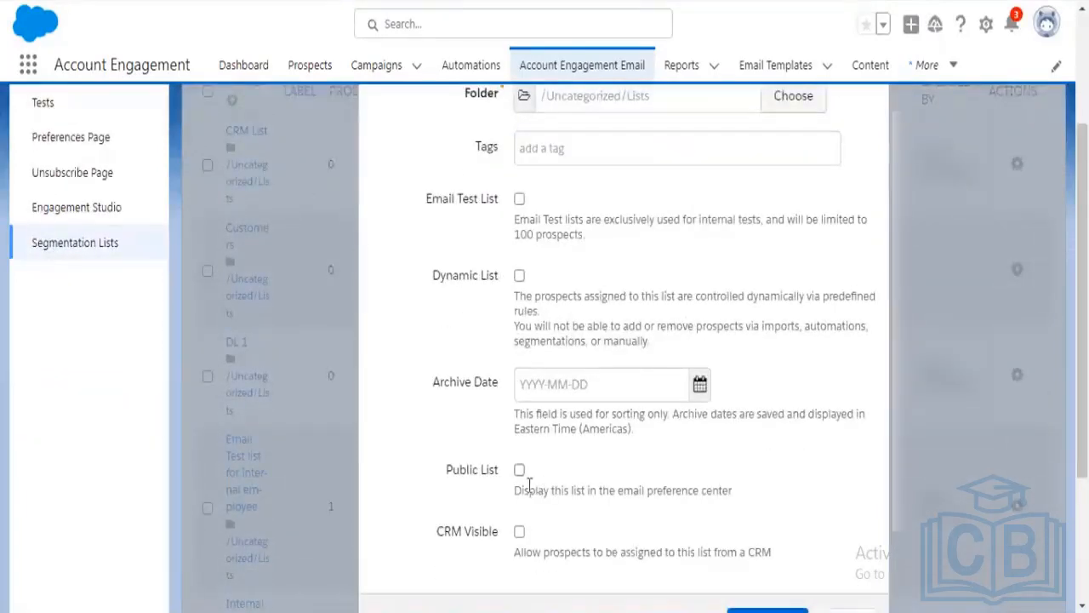
click(520, 475)
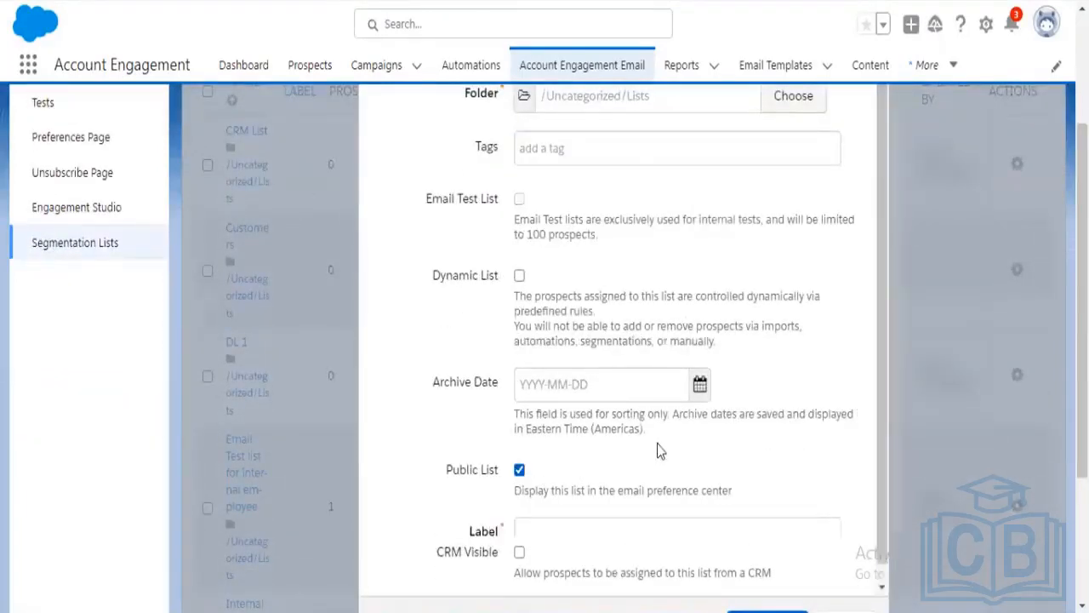
scroll(629, 409, down, 2)
click(586, 346)
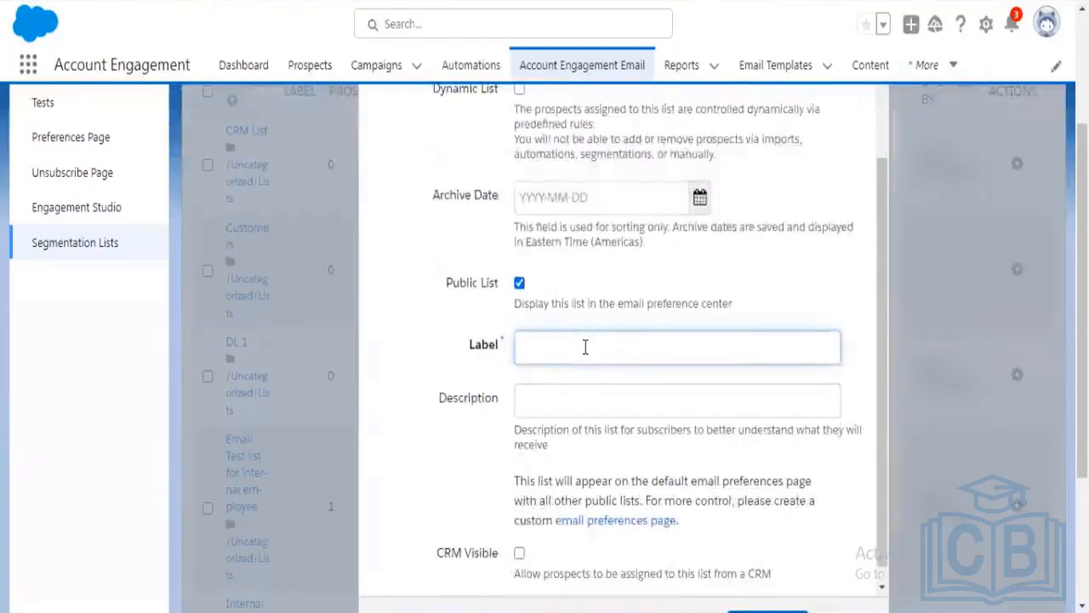
text(News)
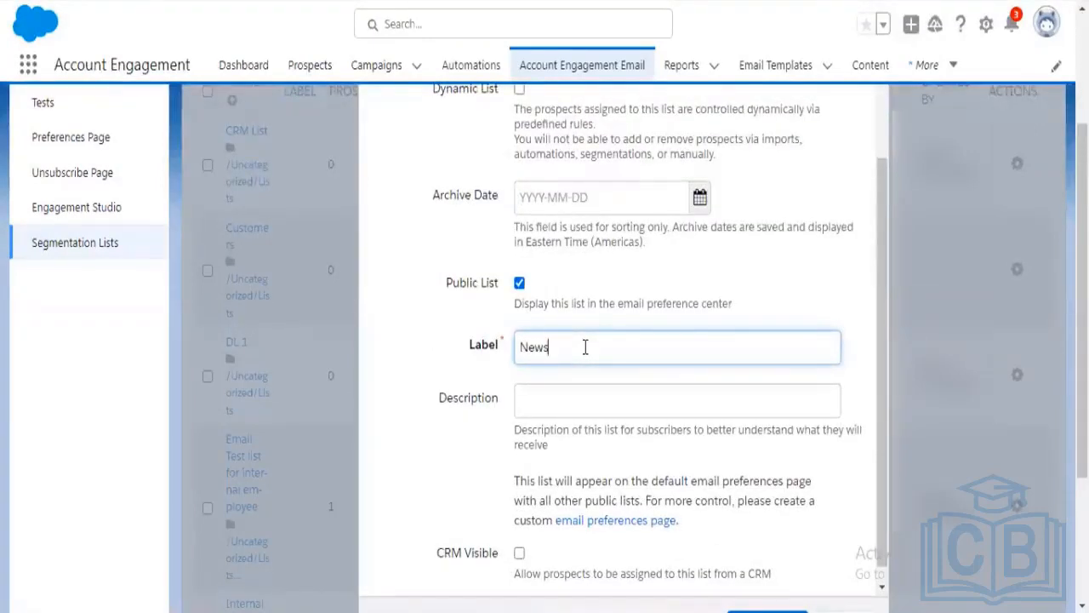
text( letter Updates)
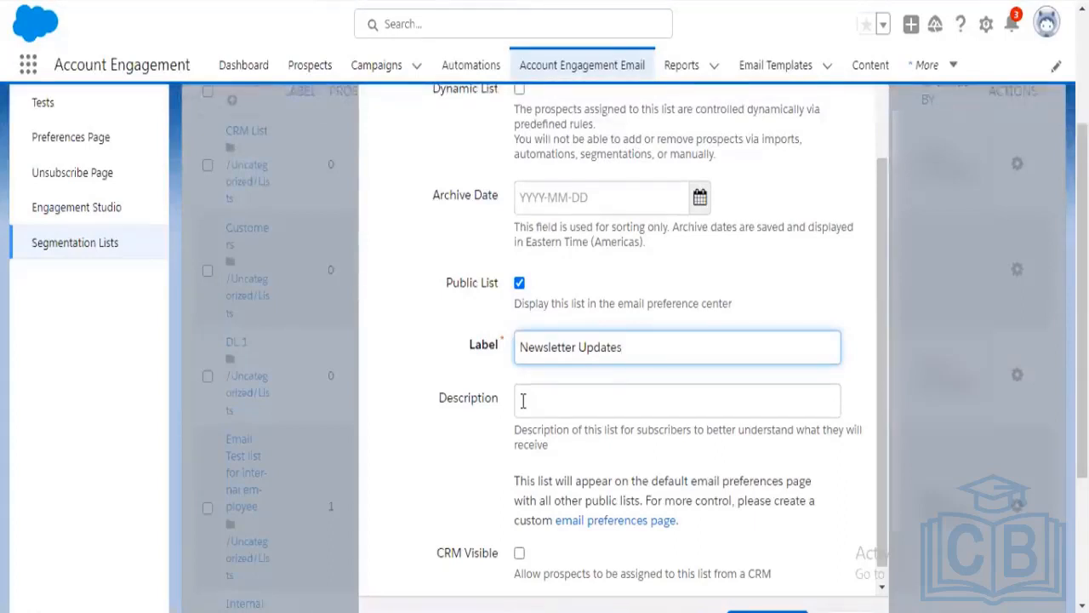
Step: Enter the public list's description "If you subcribe, you will receive our newletter with latest product updates."
click(546, 410)
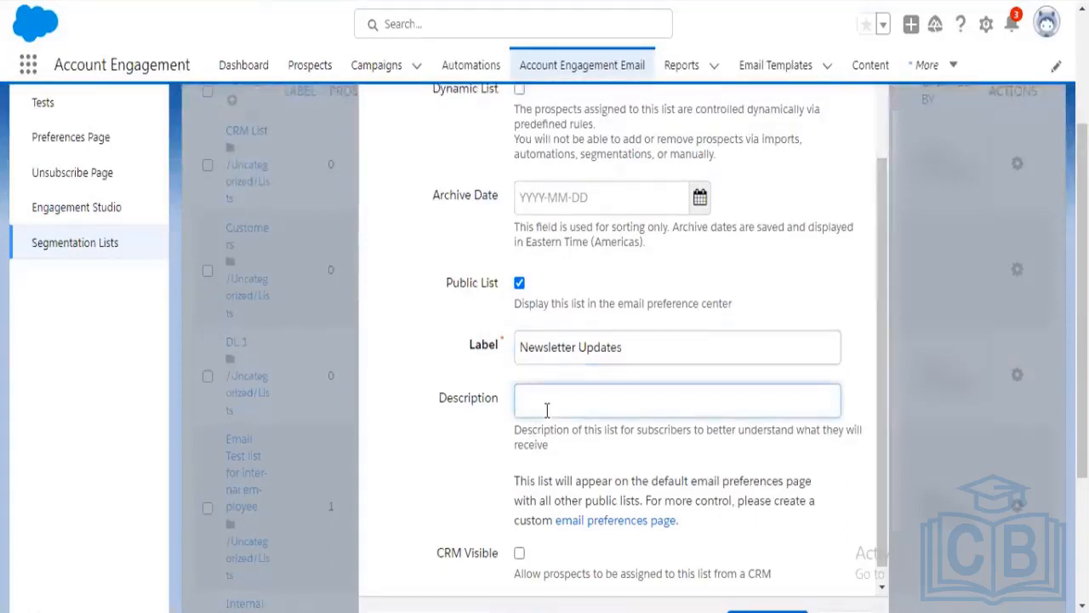
text(If you subcri)
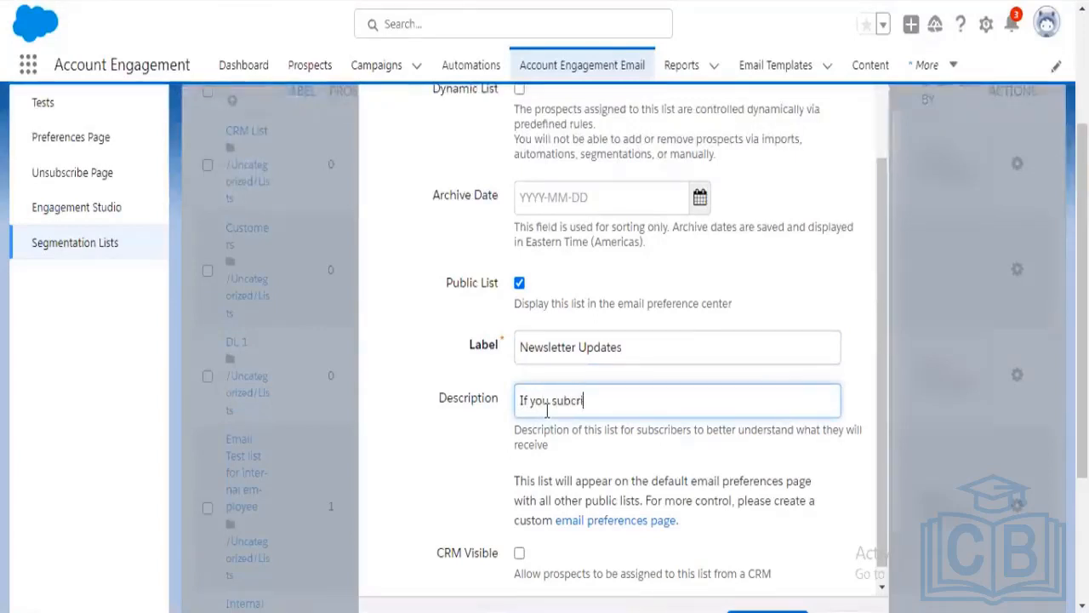
text(be to )
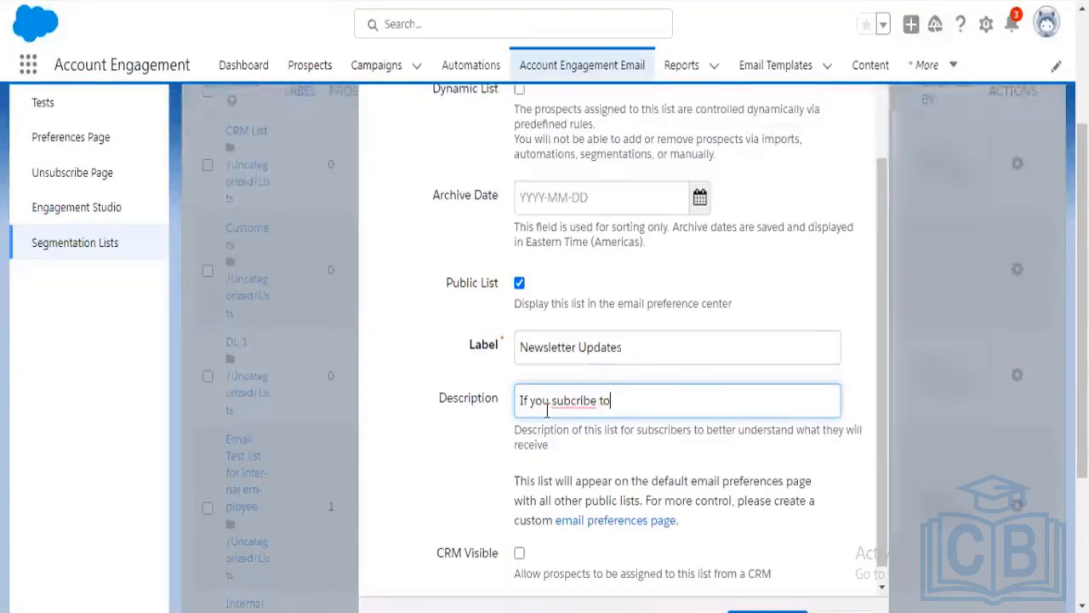
text(receive)
shift+click(601, 401)
key(BackSpace)
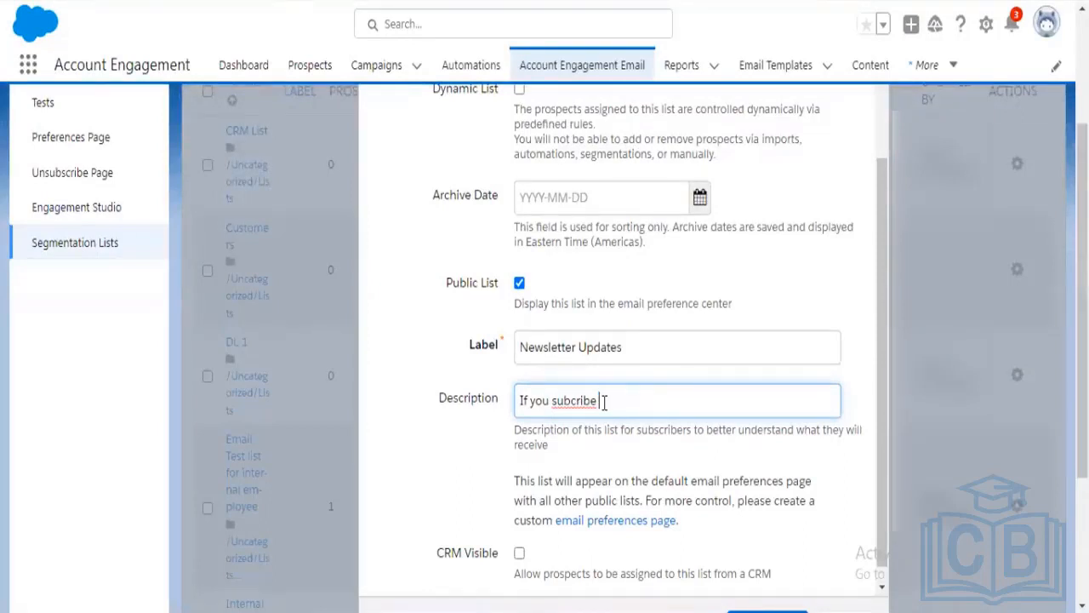
key(BackSpace)
text(. You will receive )
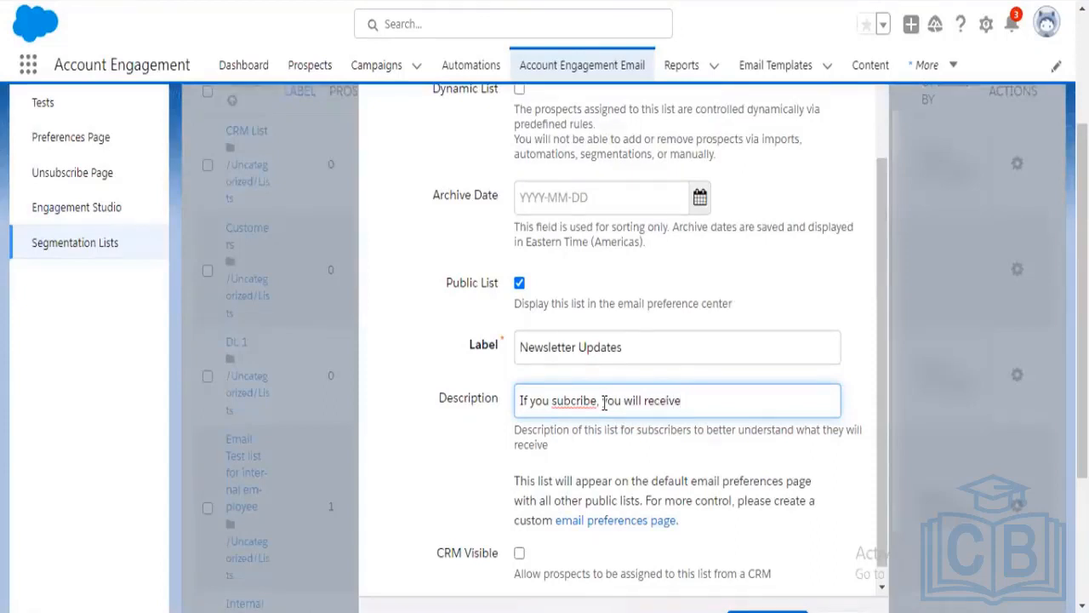
text(our newlett)
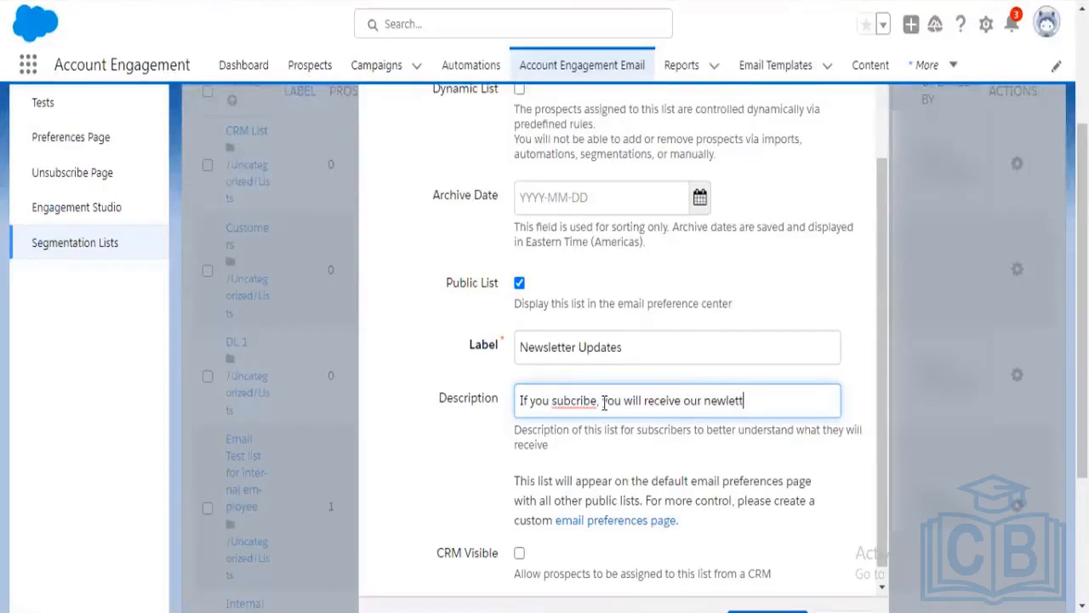
text(er with )
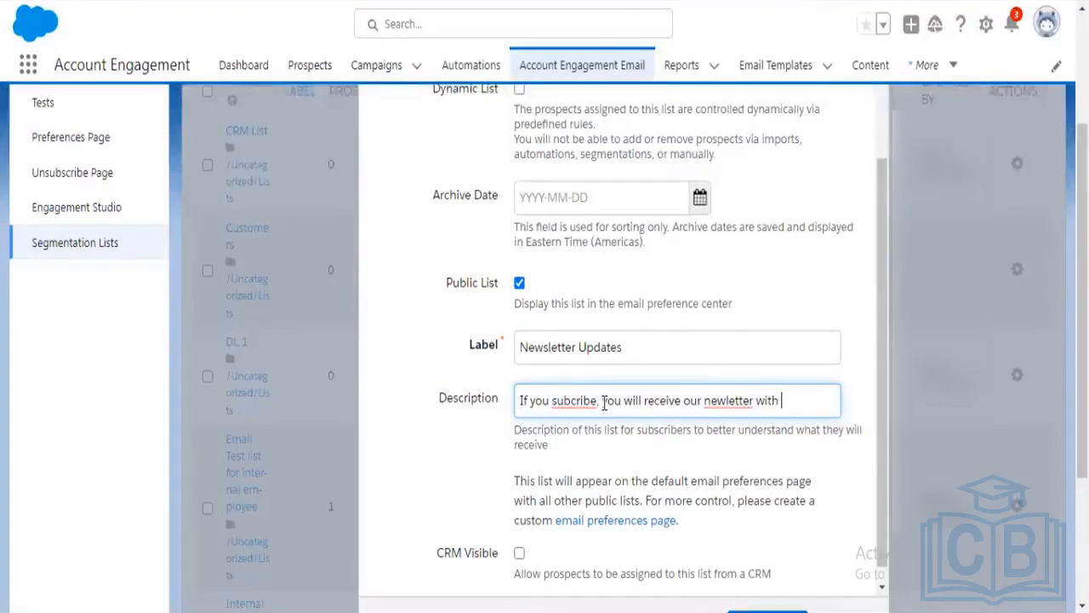
text(latest produ)
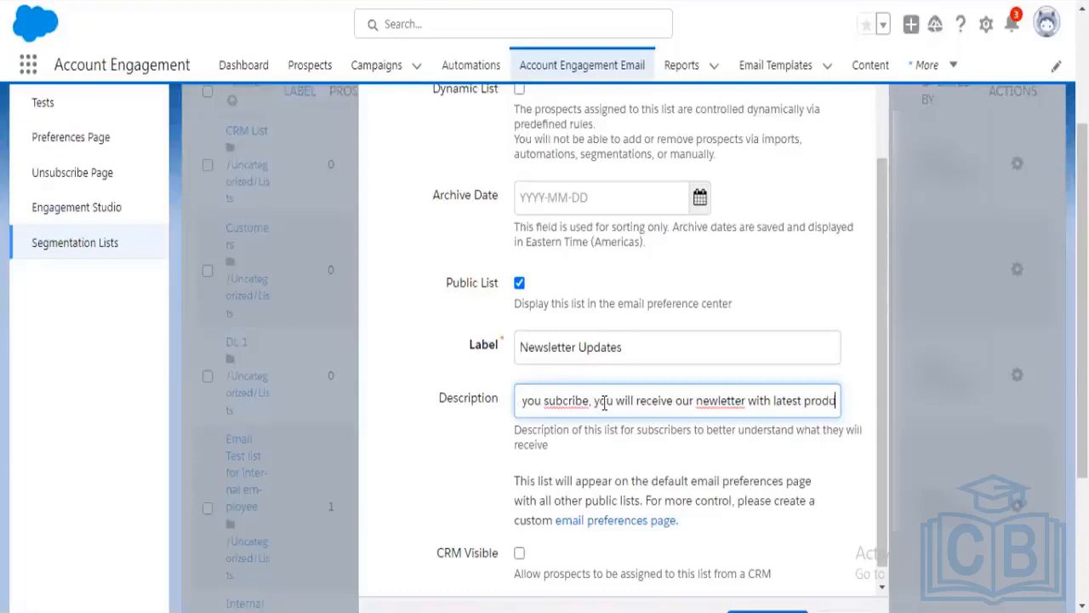
text(ct update)
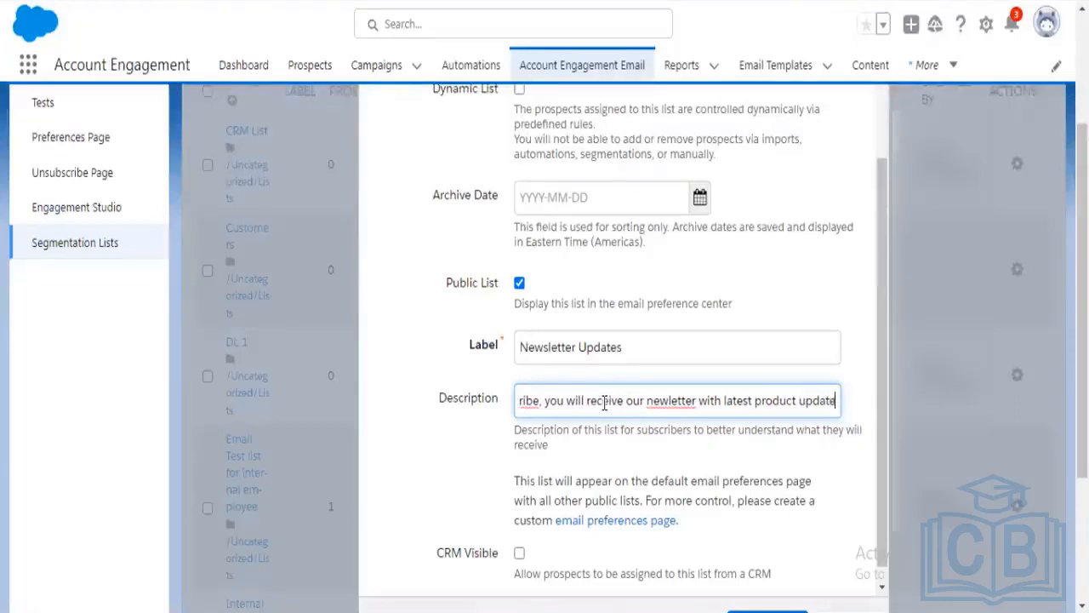
text(s.)
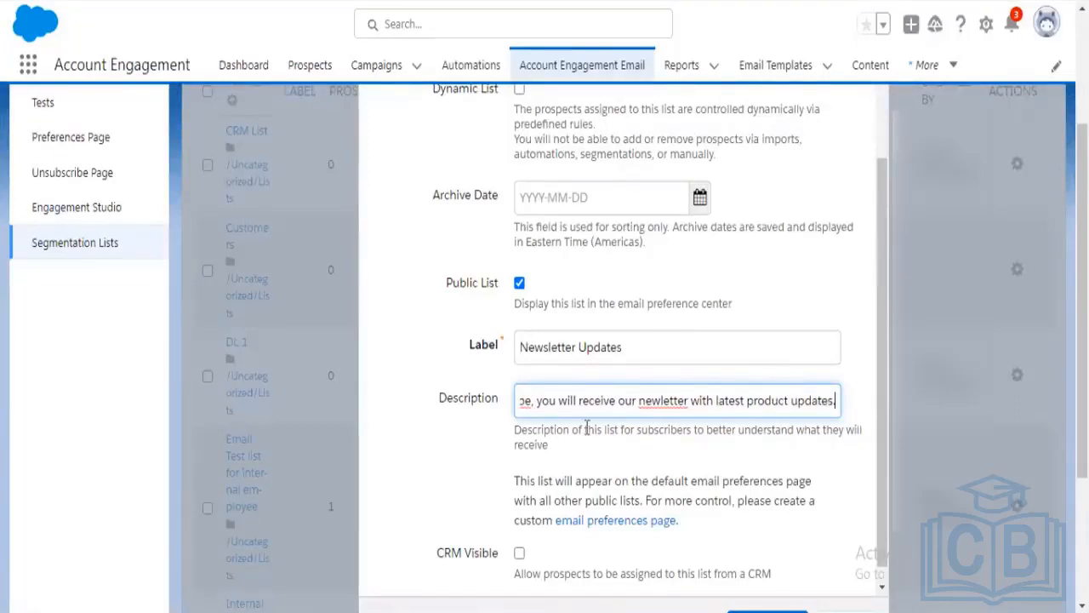
Step: Correct the description's misspelled words to "subscribe" and "newsletter" and create the public list
right_click(525, 400)
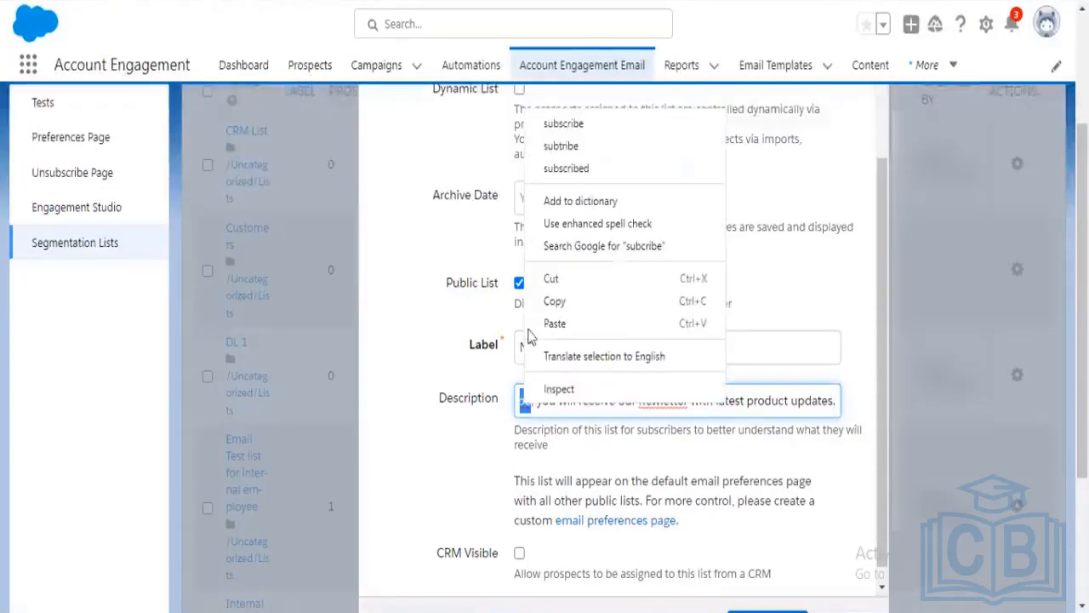
click(564, 124)
right_click(657, 401)
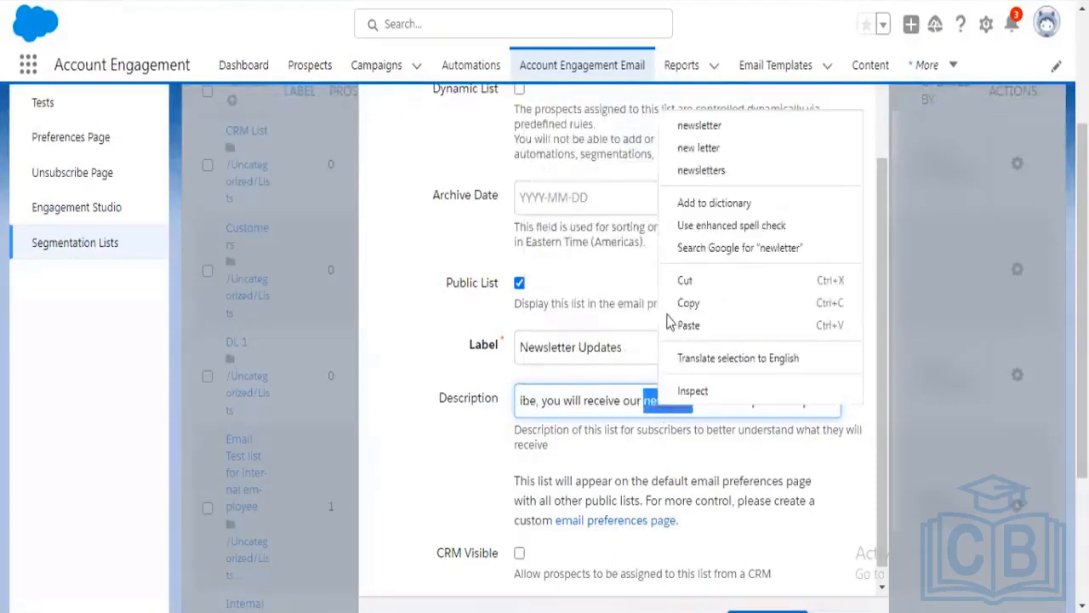
click(699, 125)
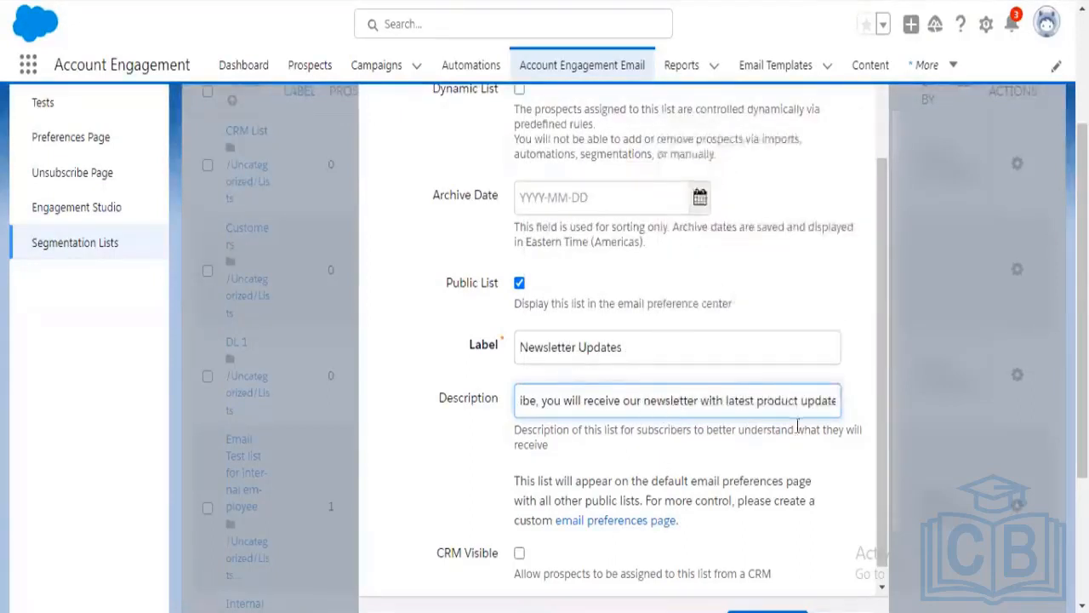
scroll(797, 426, down, 5)
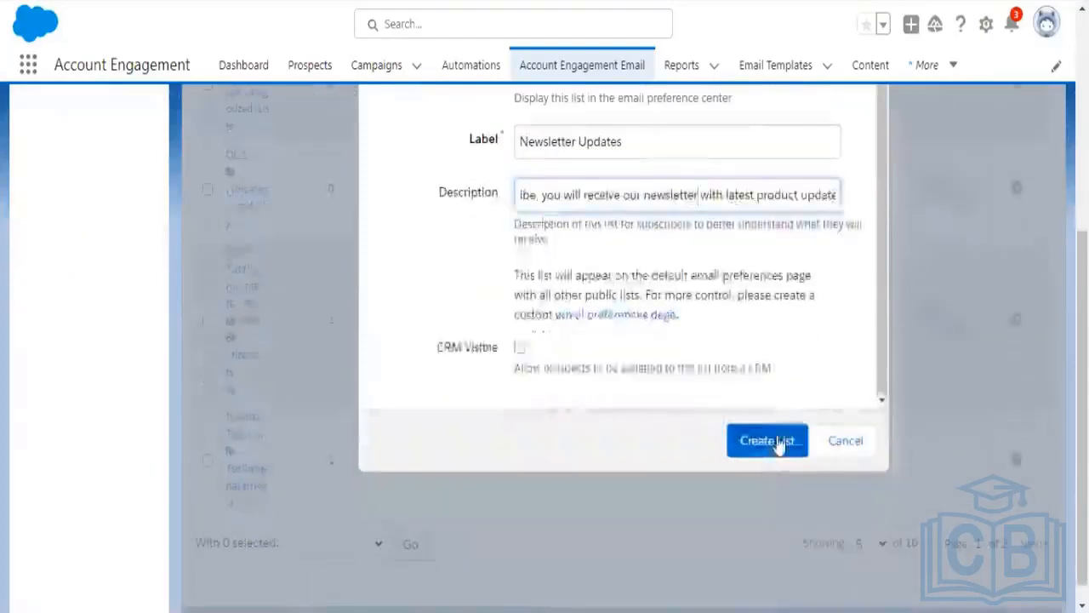
click(770, 441)
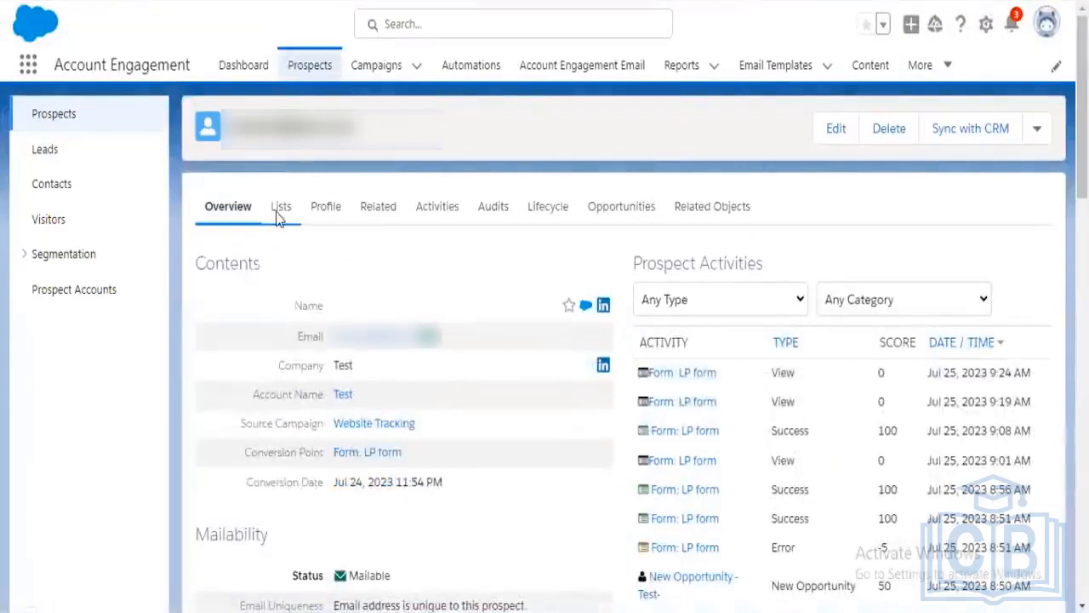
Step: Open the prospect's list memberships and browse the lists available to add
click(279, 212)
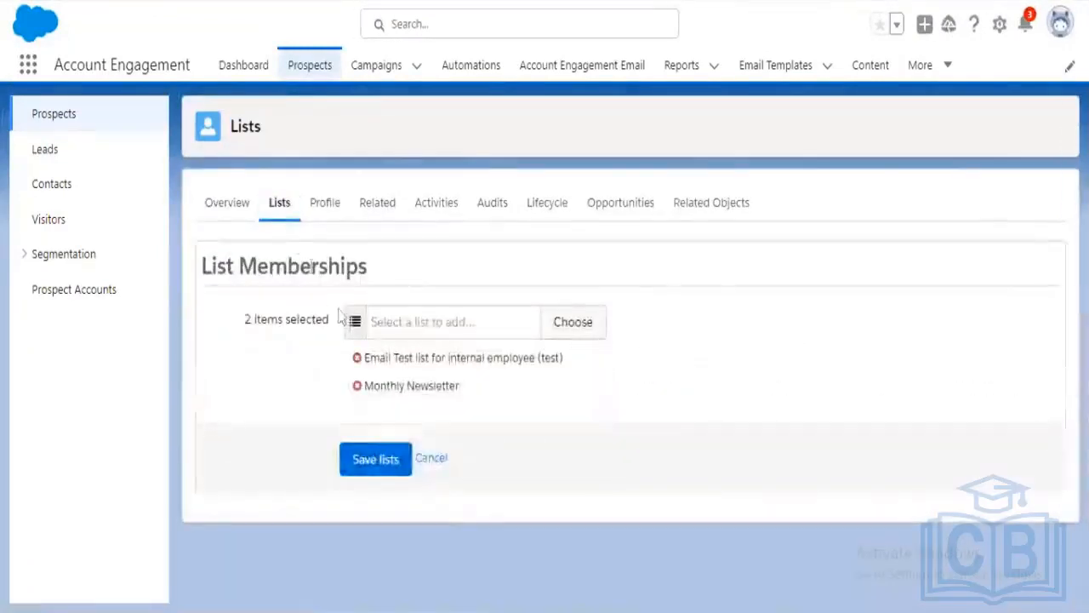
click(450, 324)
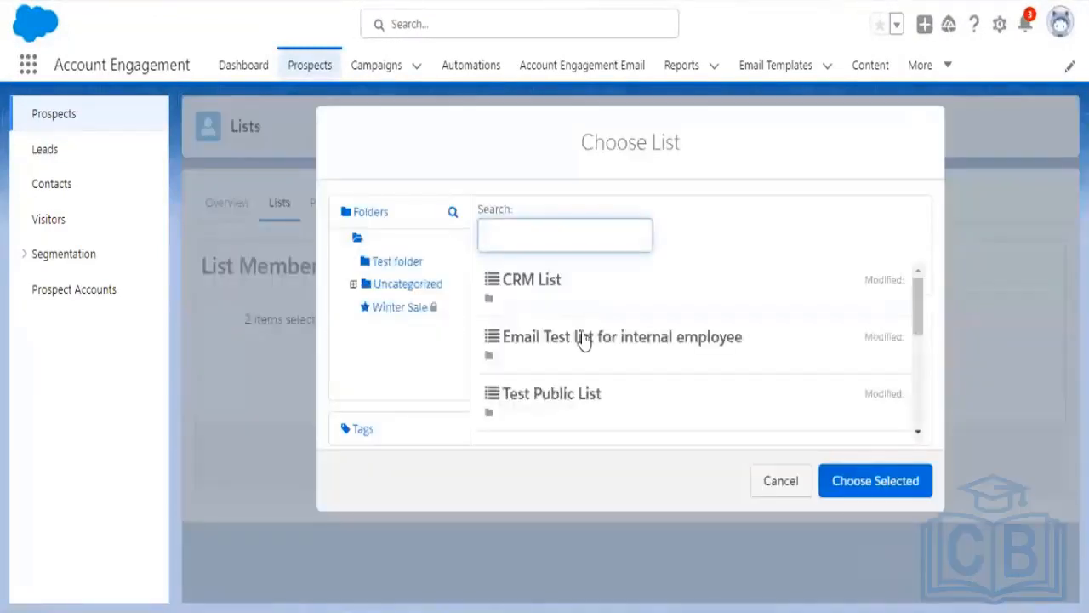
scroll(586, 339, down, 2)
scroll(584, 338, down, 2)
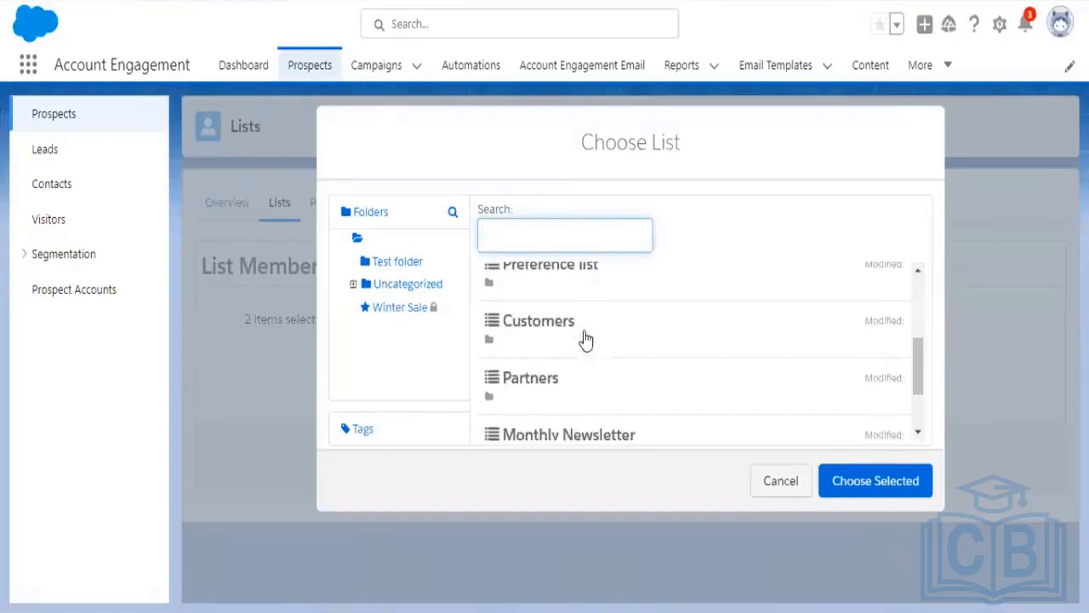
scroll(583, 338, up, 2)
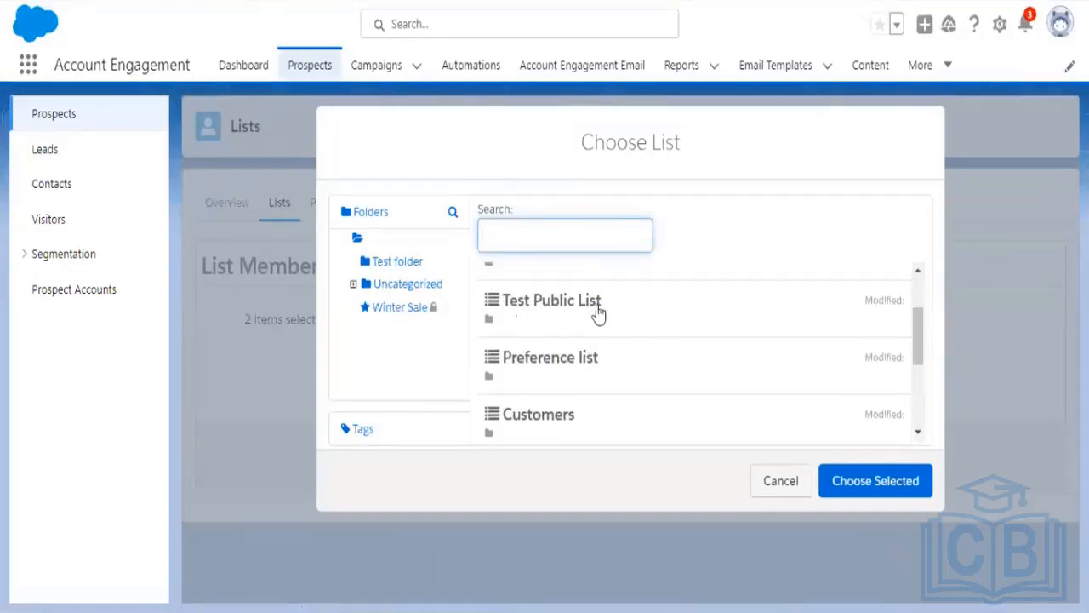
scroll(596, 331, up, 2)
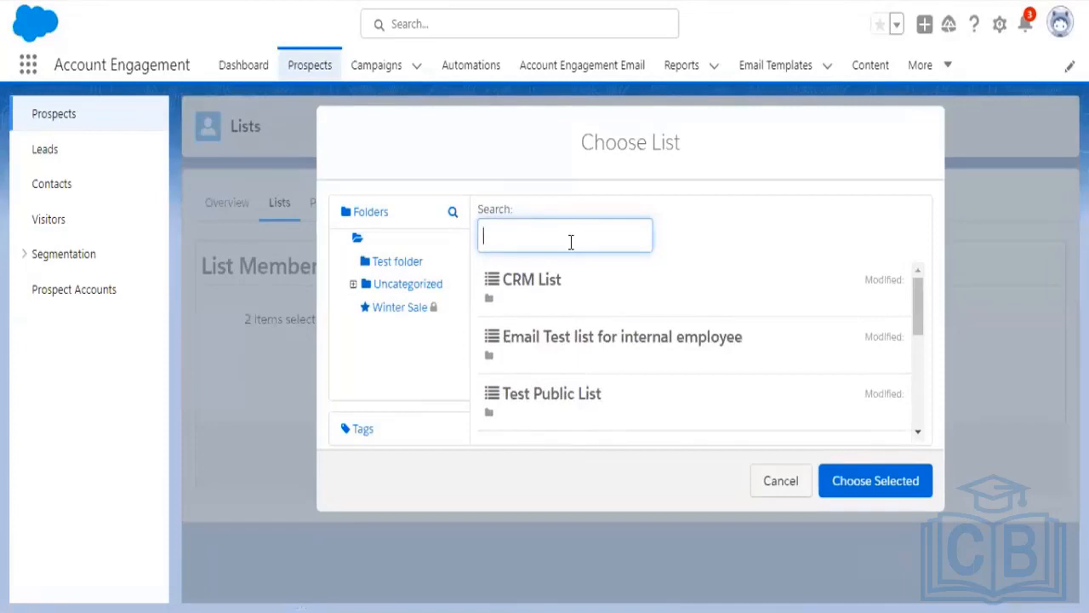
Step: Search the available lists for "dyna" and "Test Dynamic List", and clear the search
text(dyna)
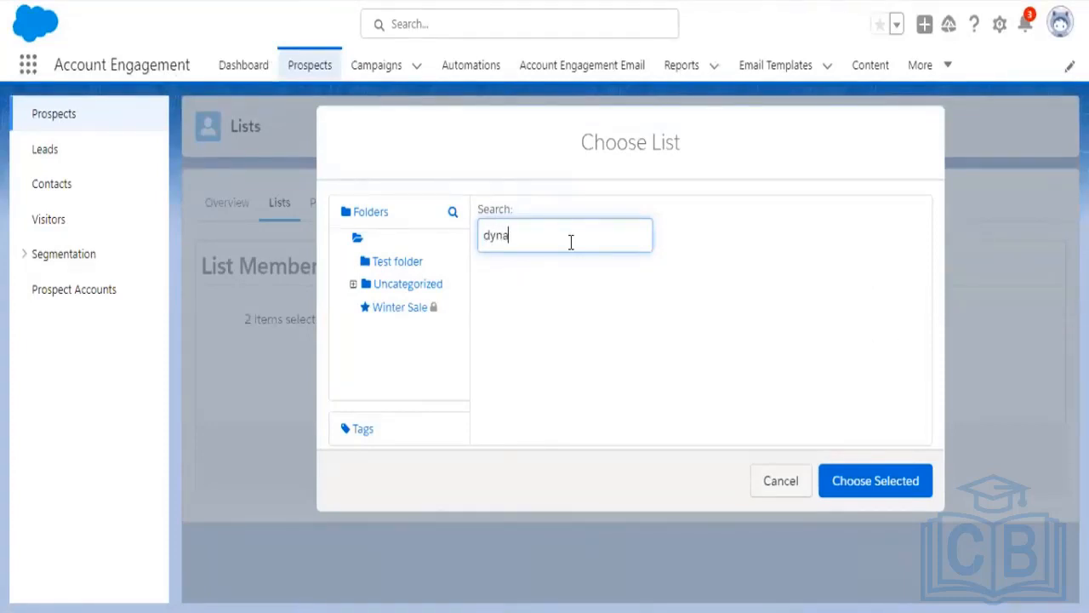
double_click(570, 242)
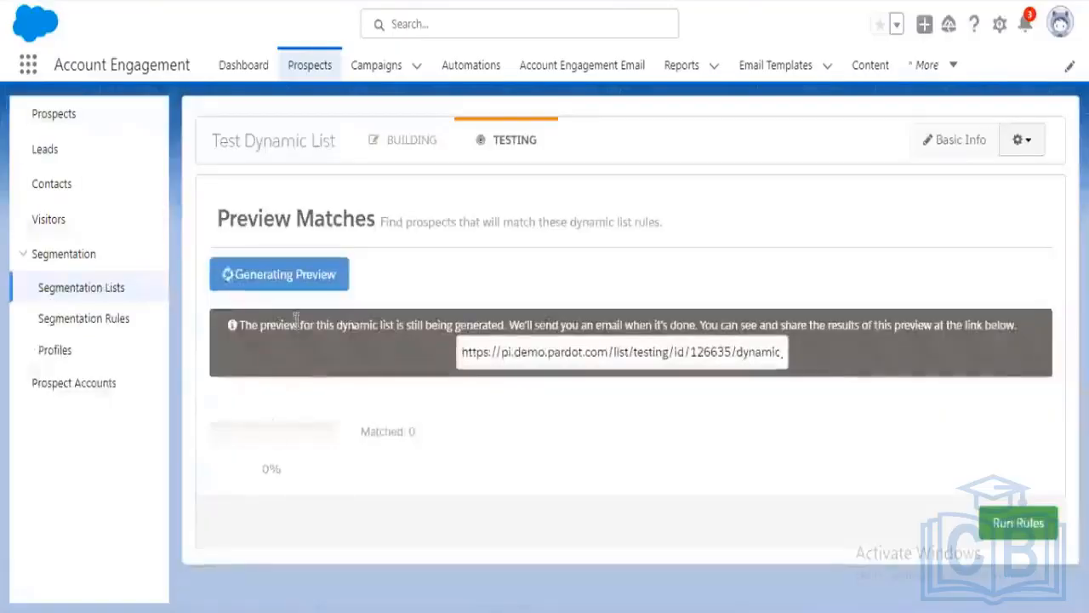
drag(211, 136, 336, 160)
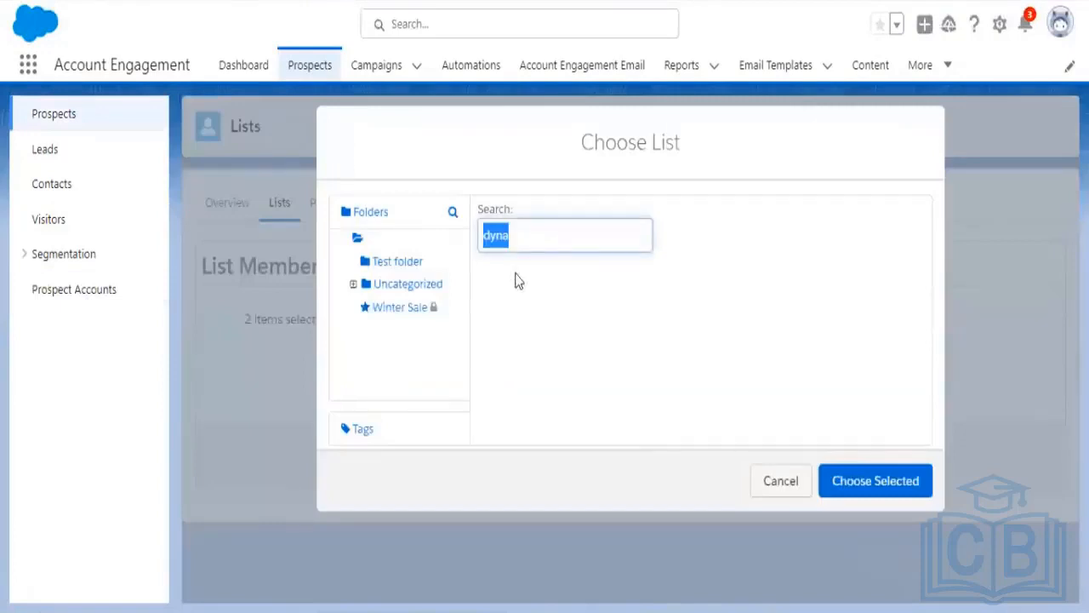
text(Test Dynamic List)
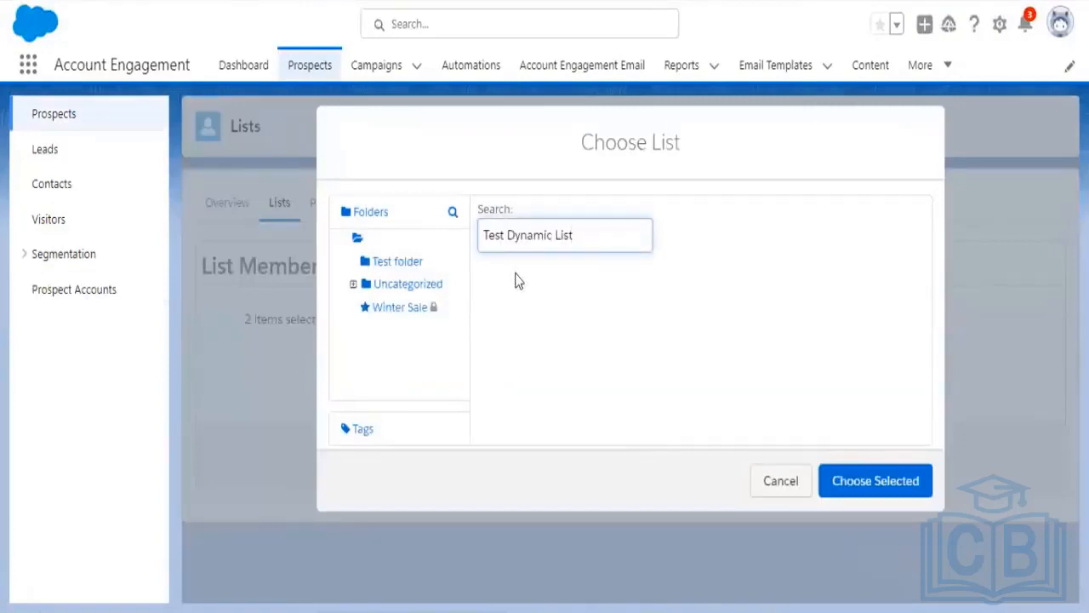
key(BackSpace)
key(BackSpace)
key(BackSpace)
key(BackSpace)
key(BackSpace)
key(BackSpace)
key(BackSpace)
key(BackSpace)
key(BackSpace)
key(BackSpace)
key(BackSpace)
key(BackSpace)
key(BackSpace)
key(BackSpace)
key(BackSpace)
key(BackSpace)
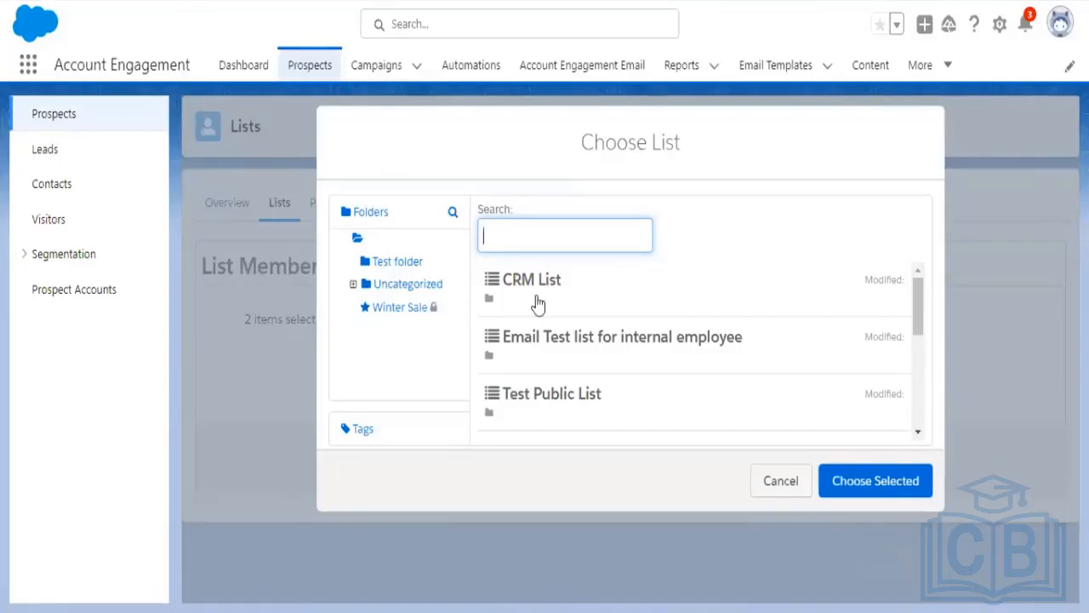
Step: Add Test Public List to the prospect's list memberships and save the lists
scroll(562, 336, down, 1)
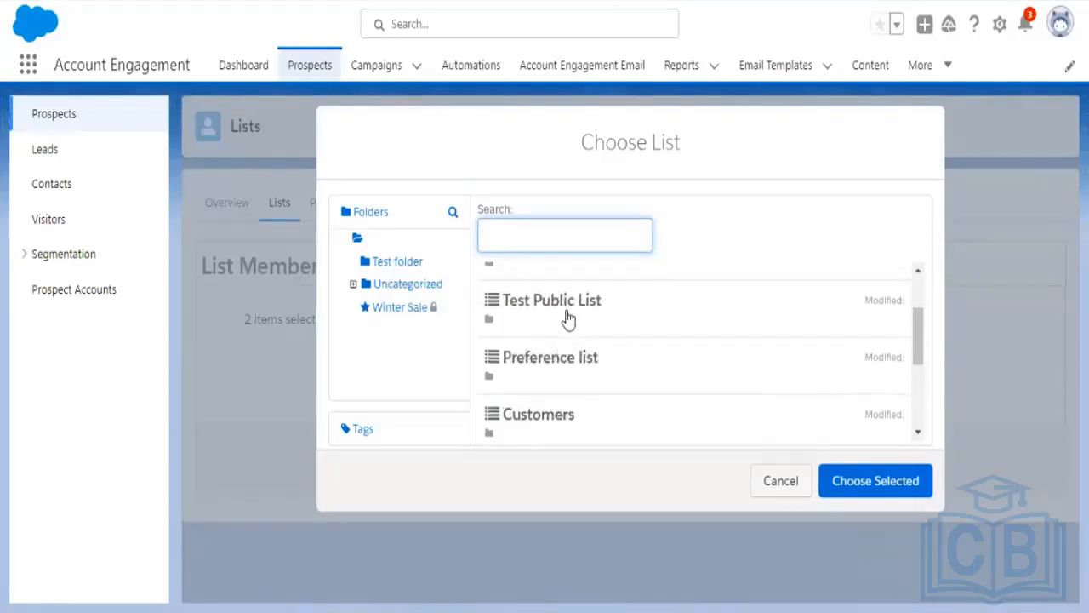
click(568, 318)
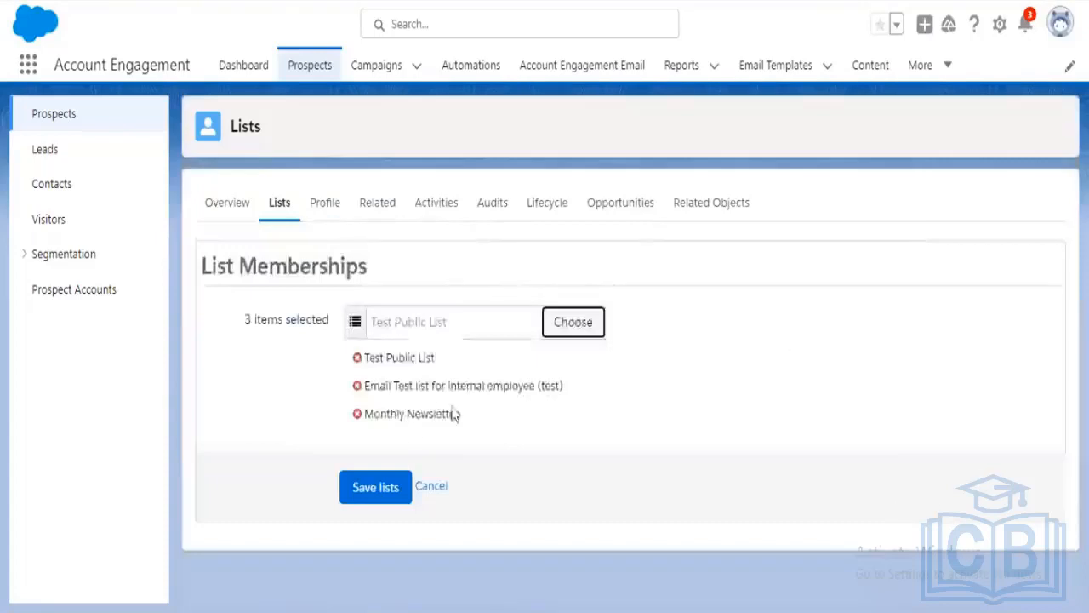
click(397, 491)
click(299, 76)
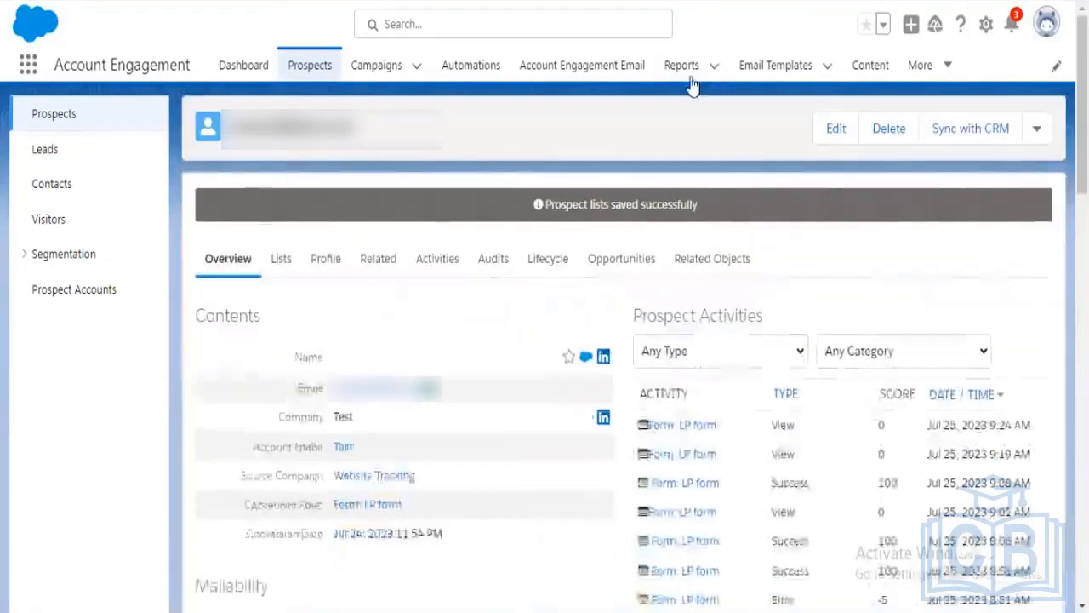
click(870, 65)
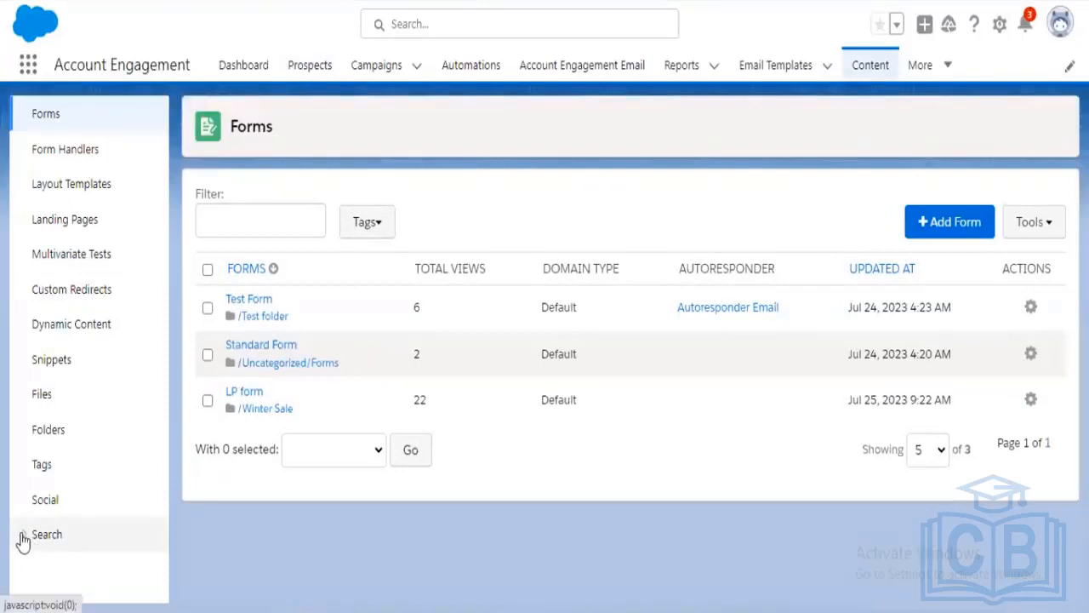
click(22, 537)
scroll(161, 484, down, 1)
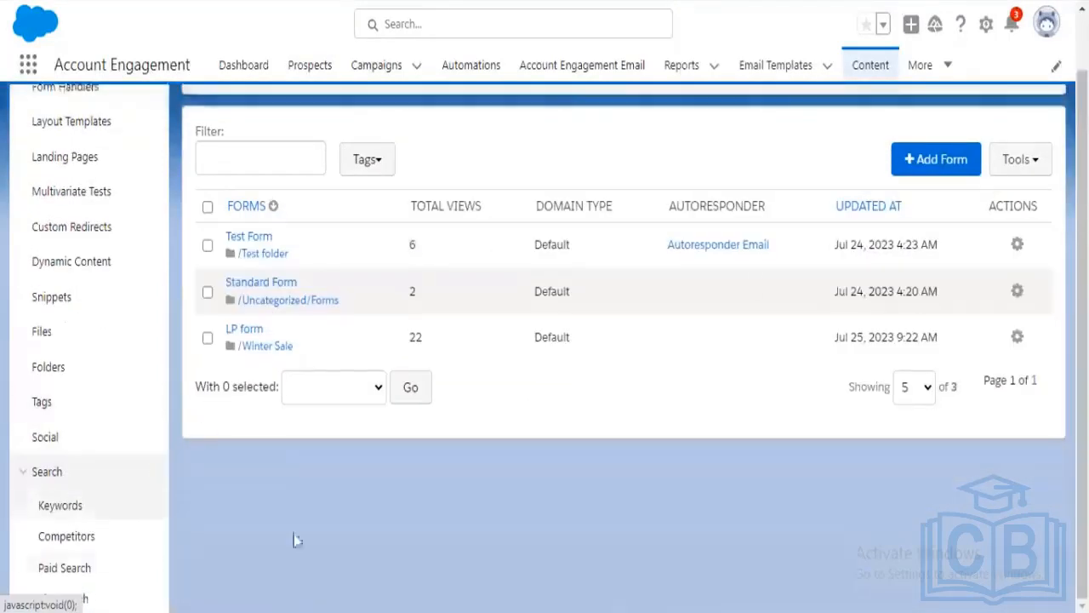
Step: Go to the email preference pages and open the link of the Default Email Preferences Page
click(629, 70)
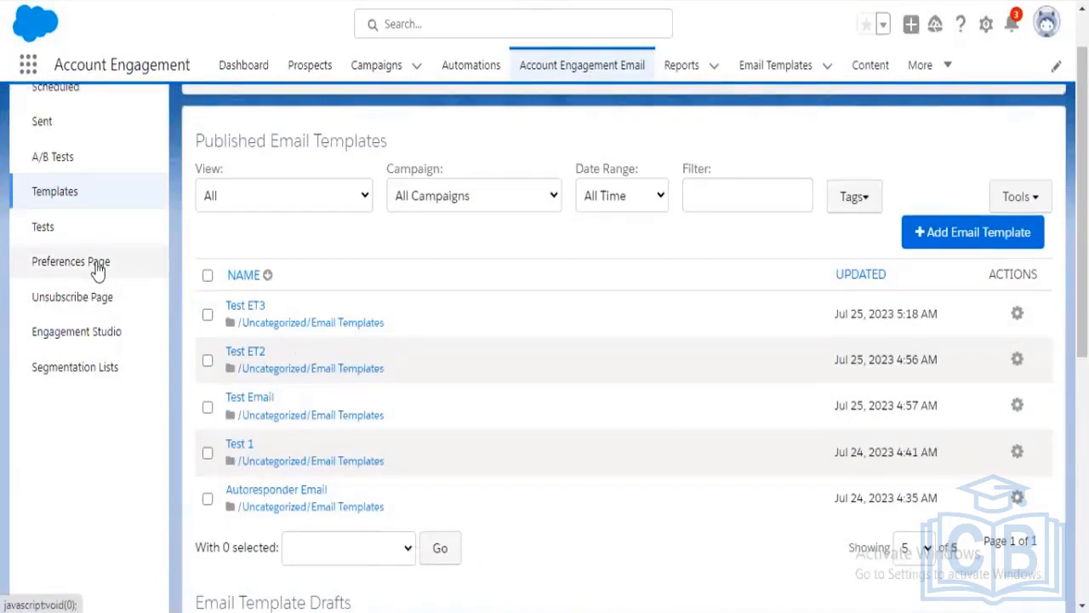
click(98, 269)
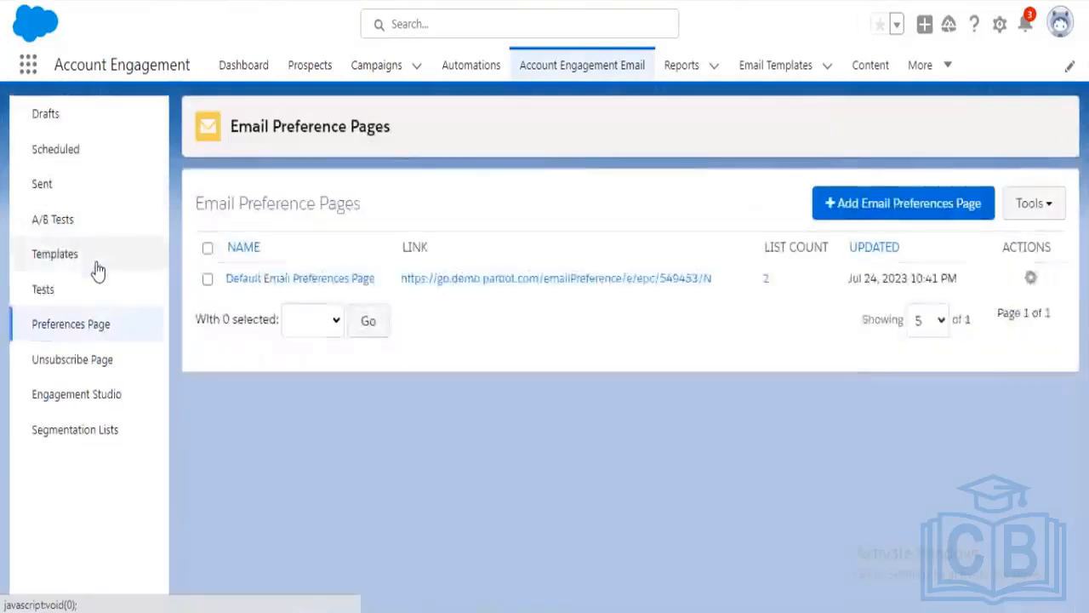
click(575, 288)
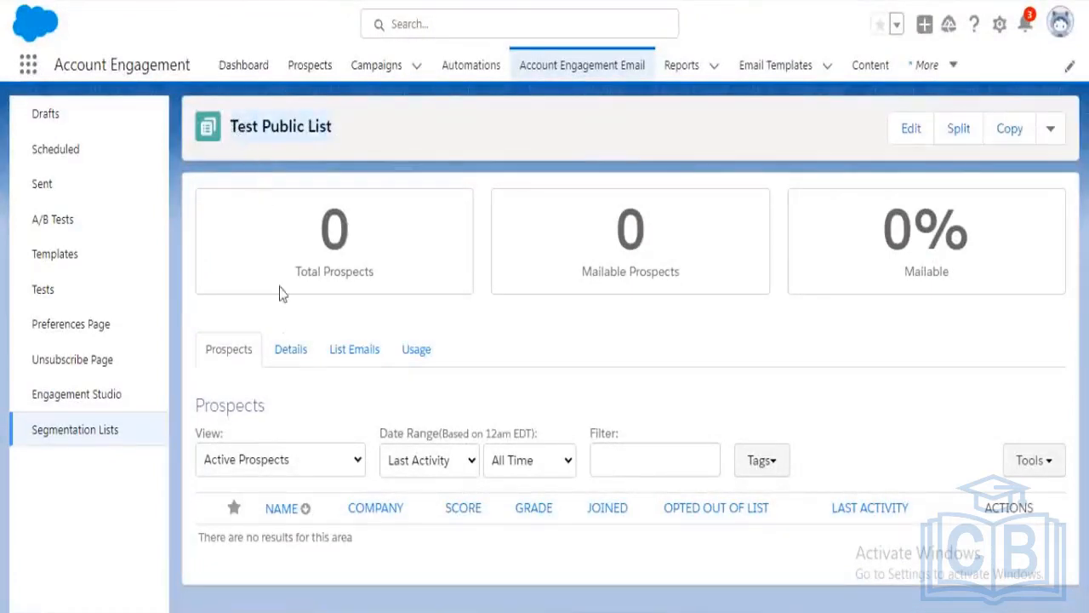
Step: Open Test Public List's information for editing and compare its label with the entry on the email preferences page
click(912, 132)
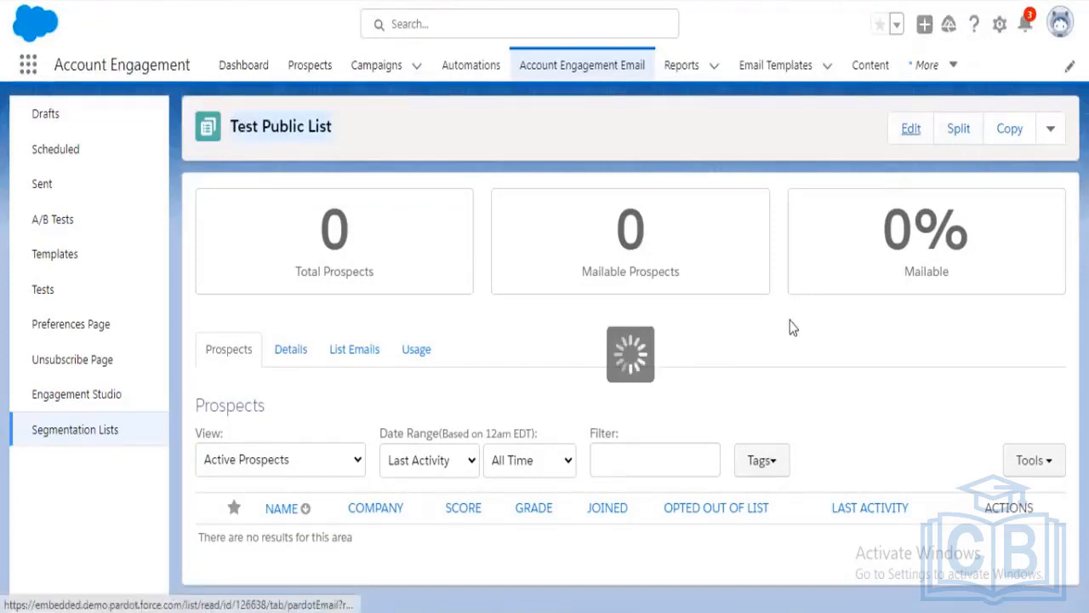
scroll(627, 368, down, 4)
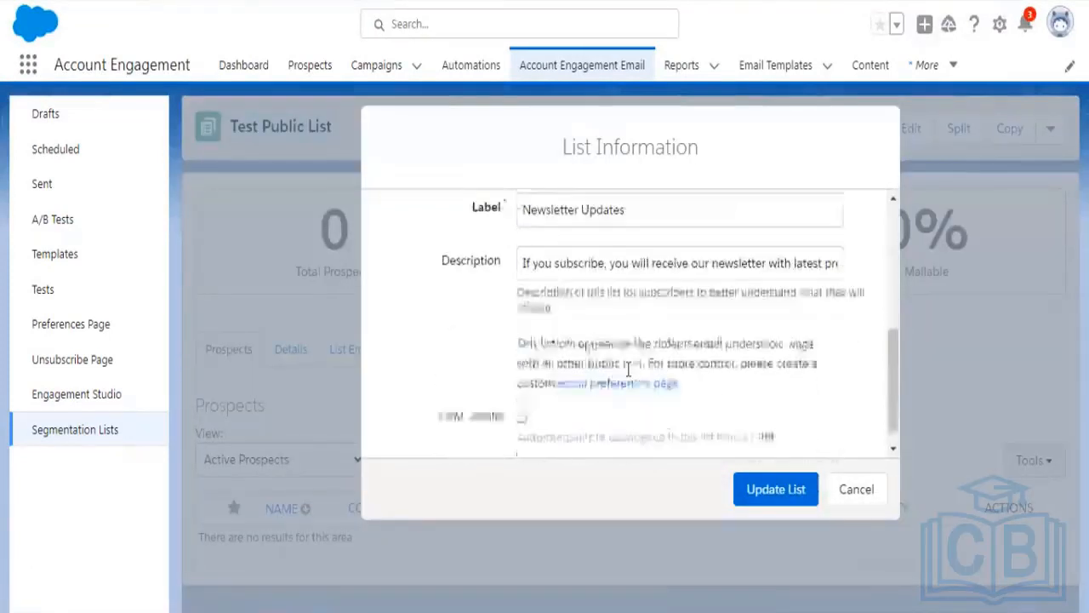
scroll(616, 367, up, 2)
drag(656, 388, 496, 390)
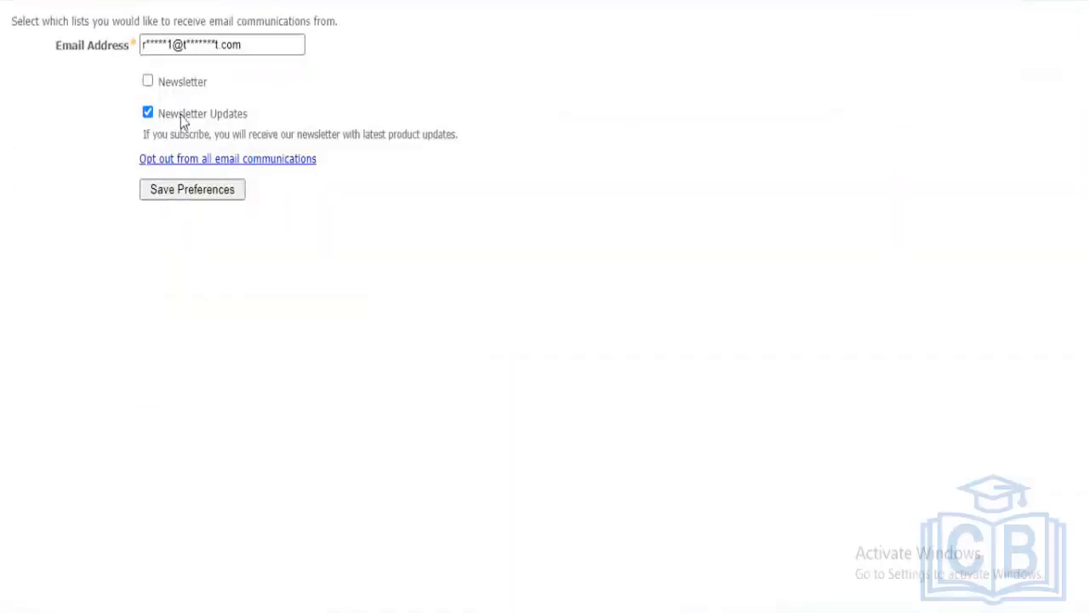
drag(159, 114, 249, 115)
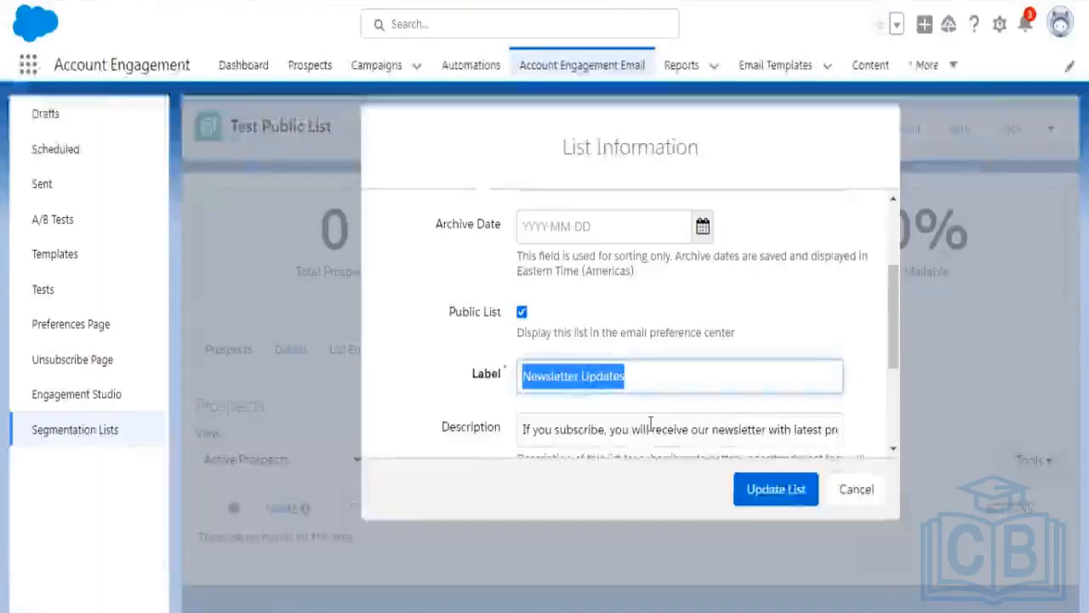
Step: Compare the public list's description with the text on the preferences page and close the list information without updating
scroll(586, 347, down, 1)
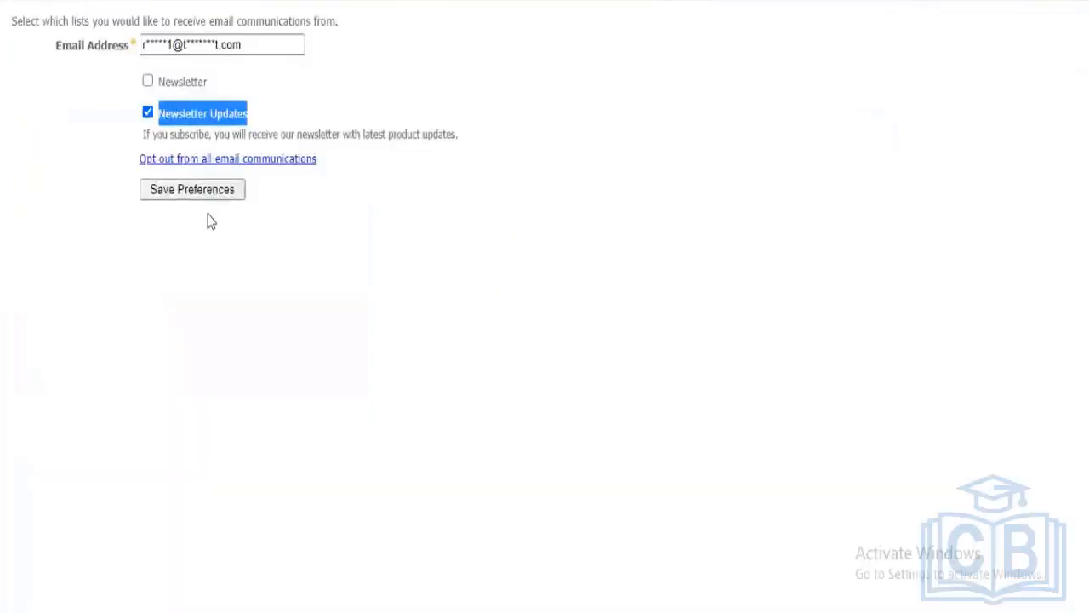
click(319, 239)
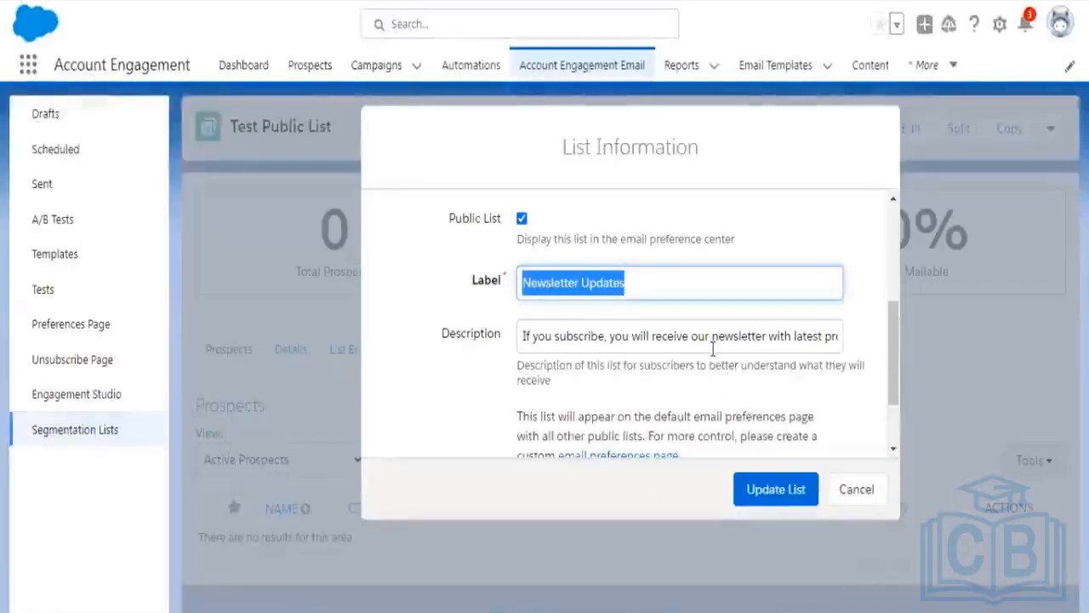
click(712, 342)
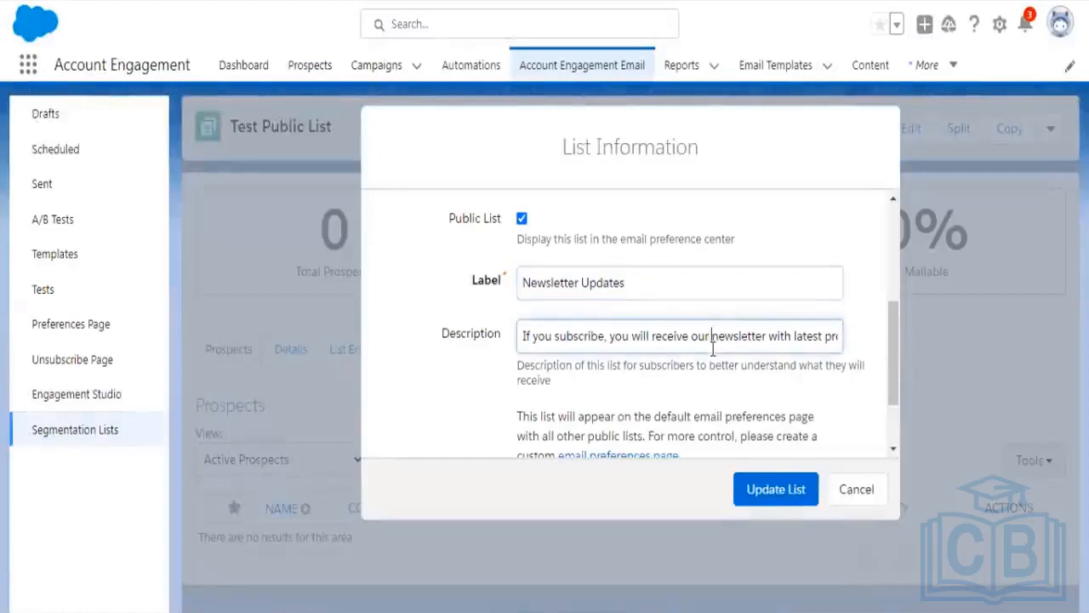
click(845, 490)
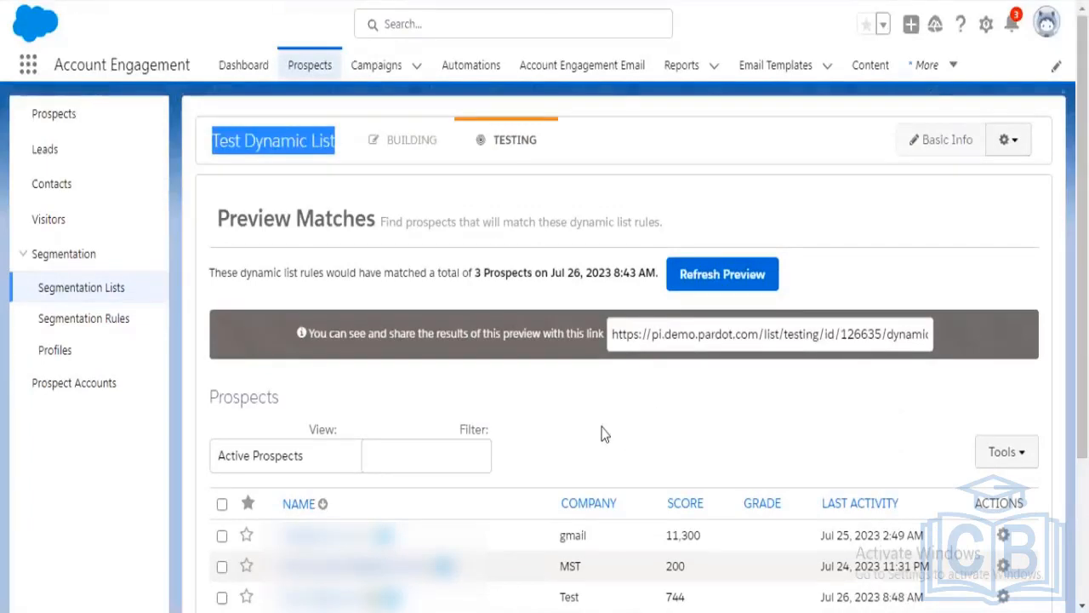
Step: Examine the scores of the prospects in the Test Dynamic List preview and open the prospect from company MST
scroll(603, 432, down, 2)
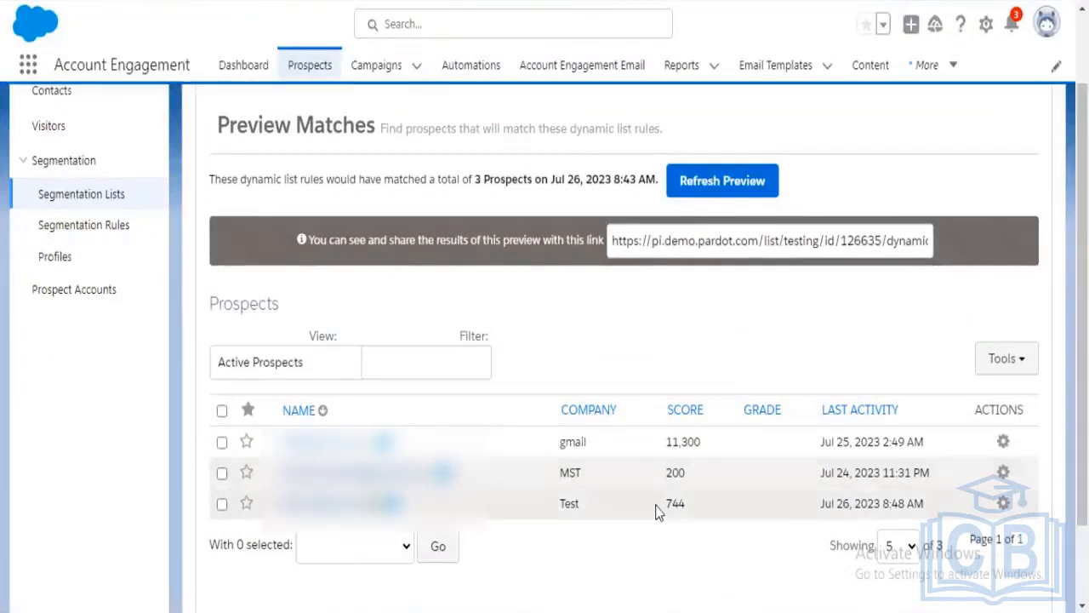
drag(667, 504, 686, 508)
click(679, 534)
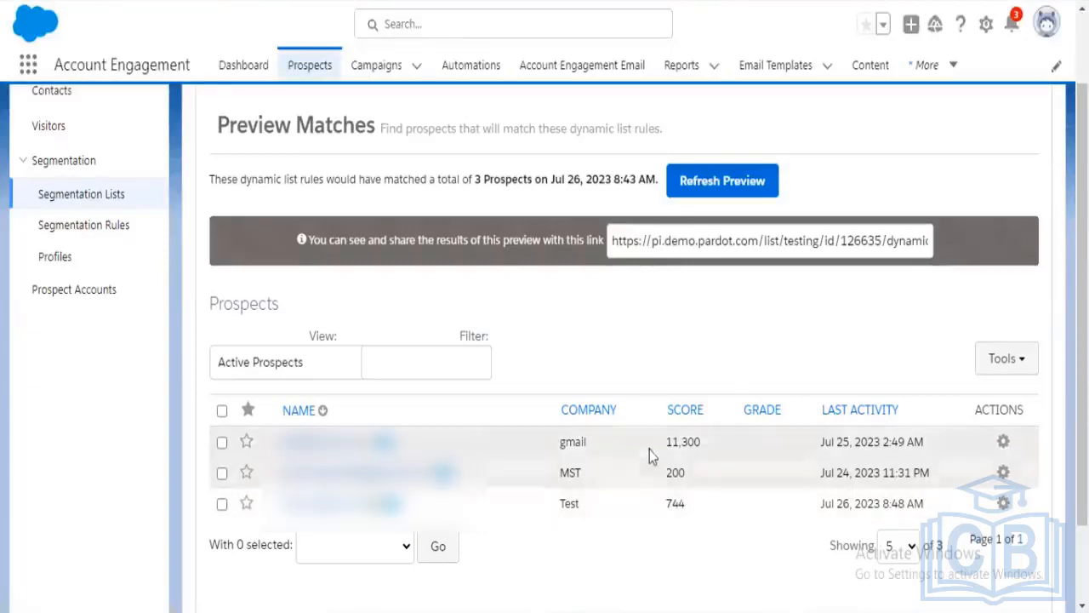
drag(667, 441, 695, 442)
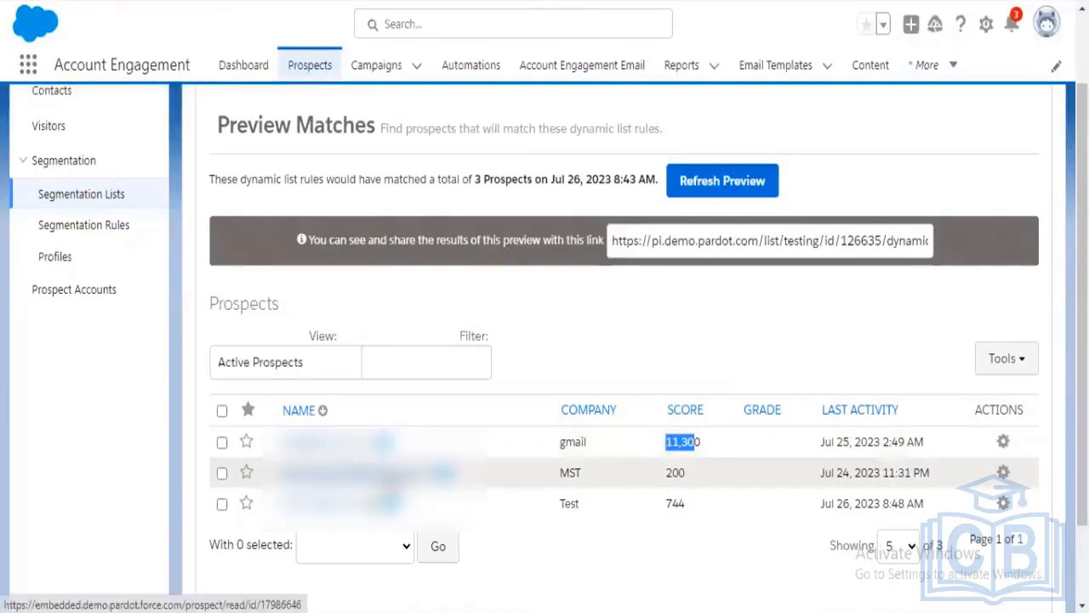
click(392, 476)
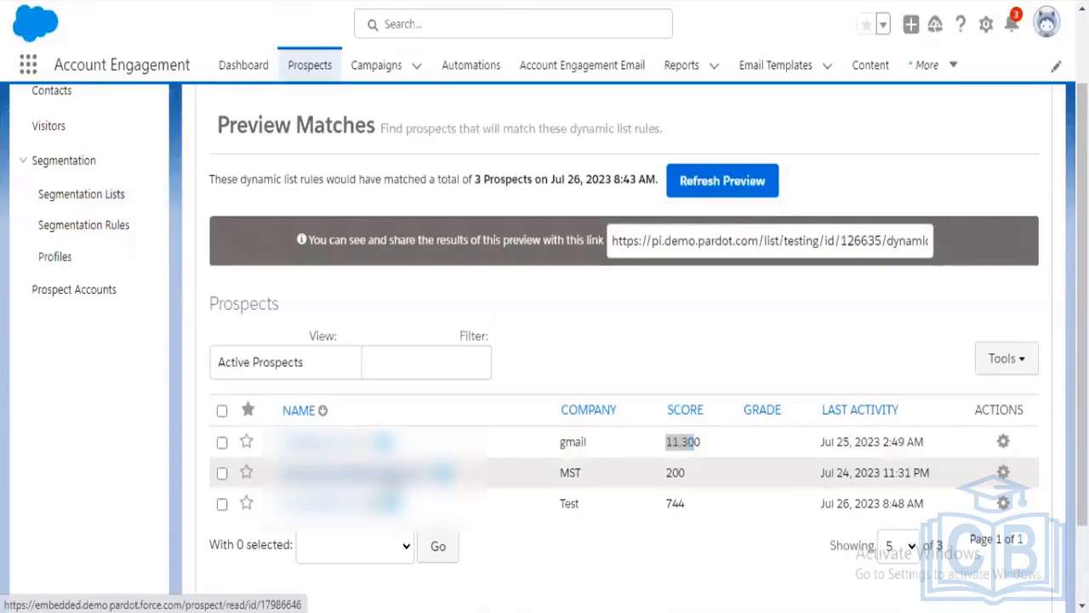
Step: Examine the form activities, mailability and score on the record of the prospect from company MST
click(394, 471)
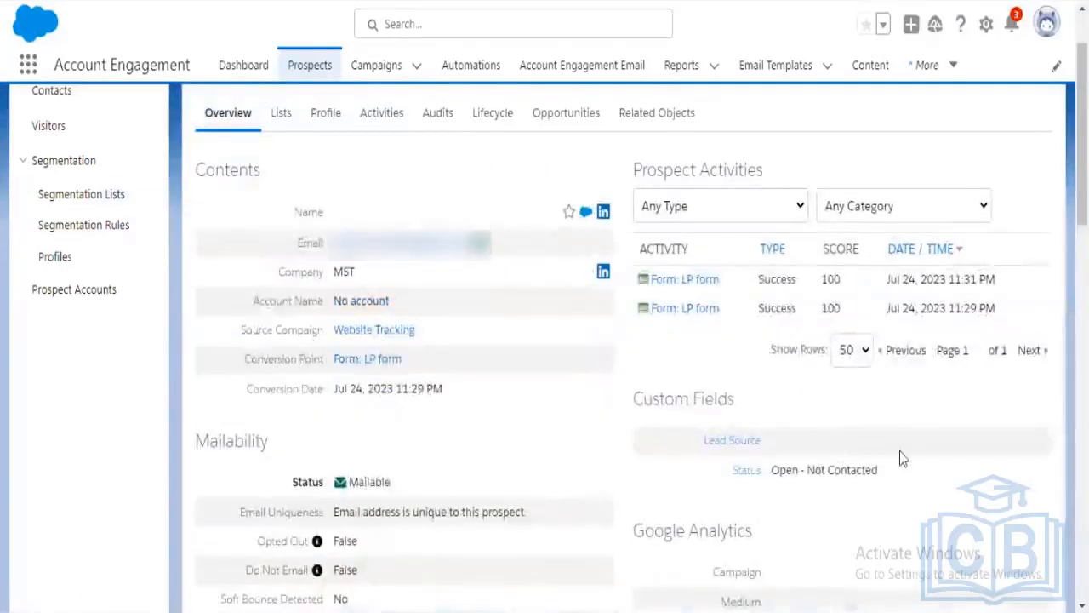
mouse_move(675, 293)
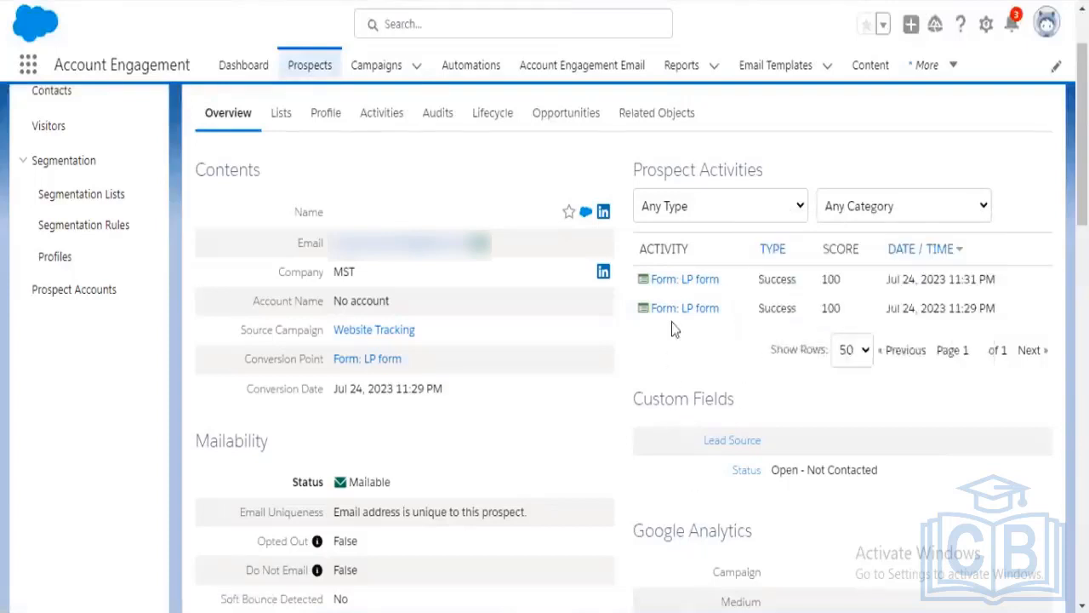
scroll(451, 447, down, 2)
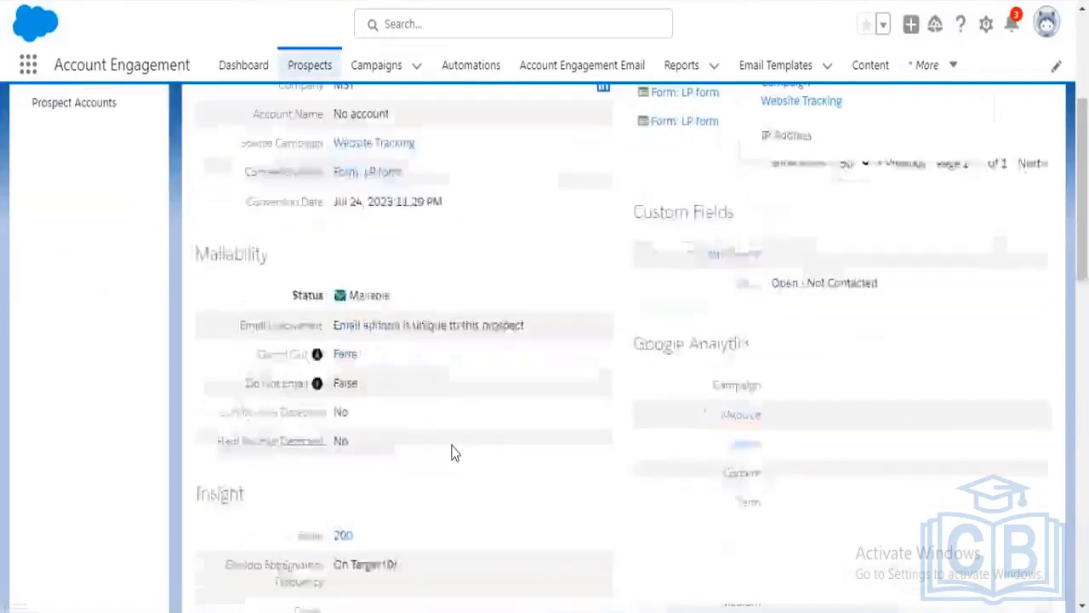
scroll(451, 454, down, 3)
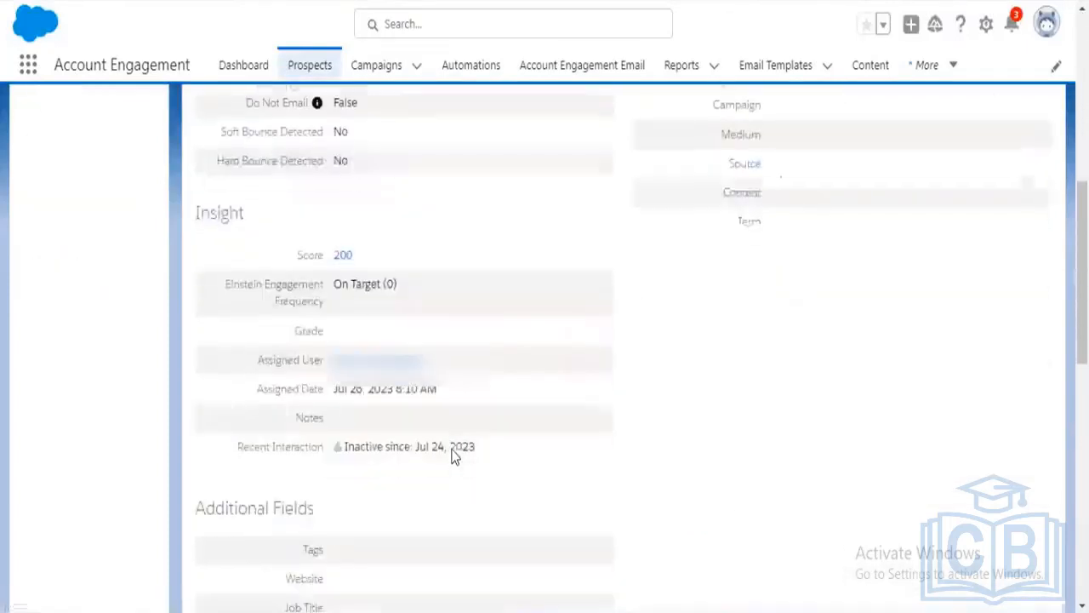
Step: Return to the Test Dynamic List preview and run the list's rules on the matching prospects
click(22, 2)
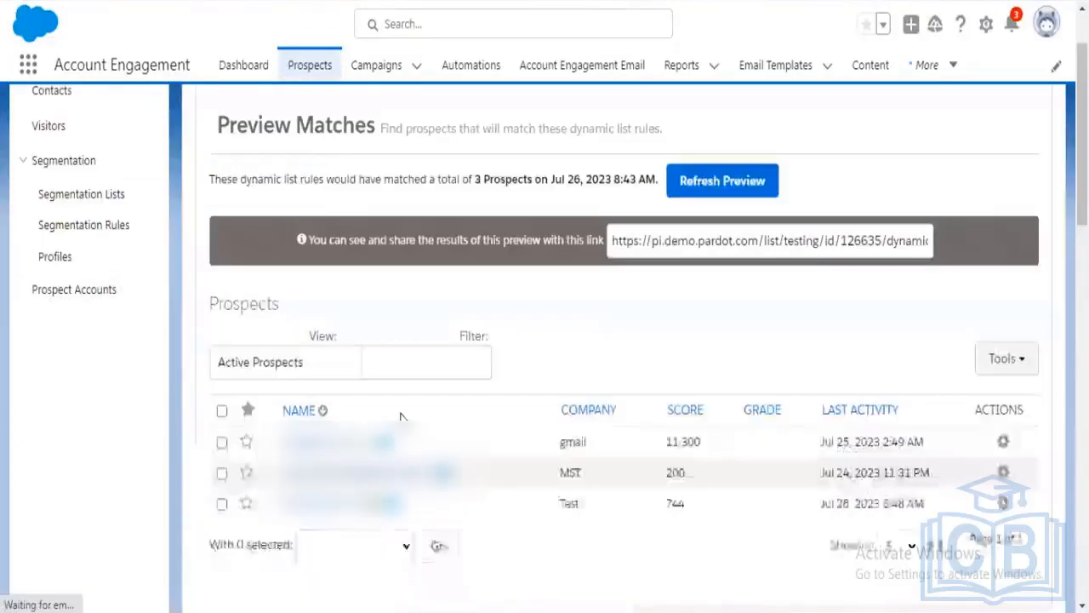
scroll(369, 444, up, 1)
scroll(726, 365, down, 1)
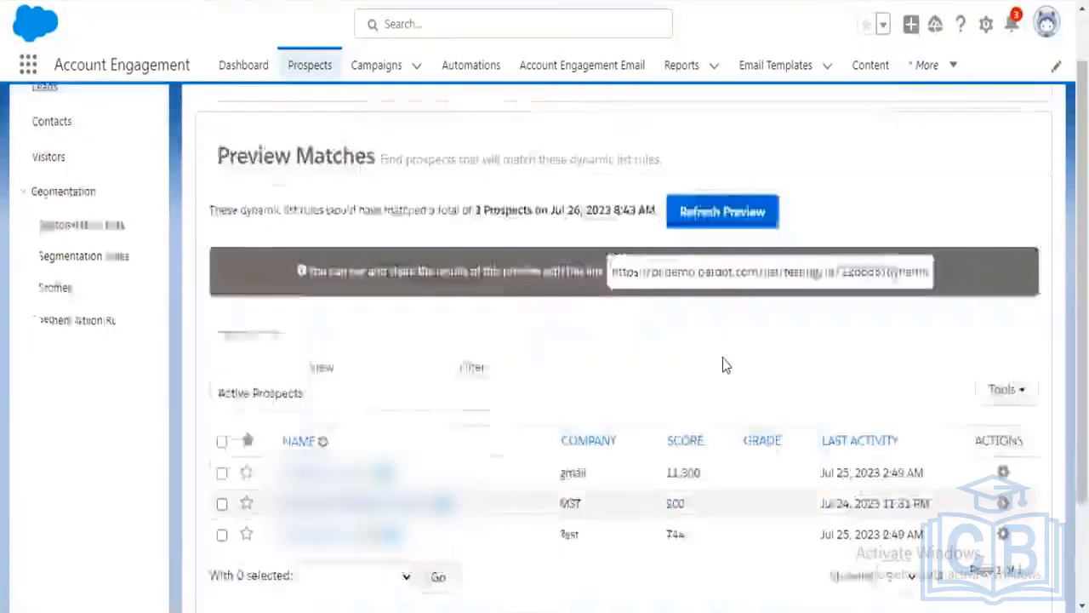
scroll(723, 360, down, 2)
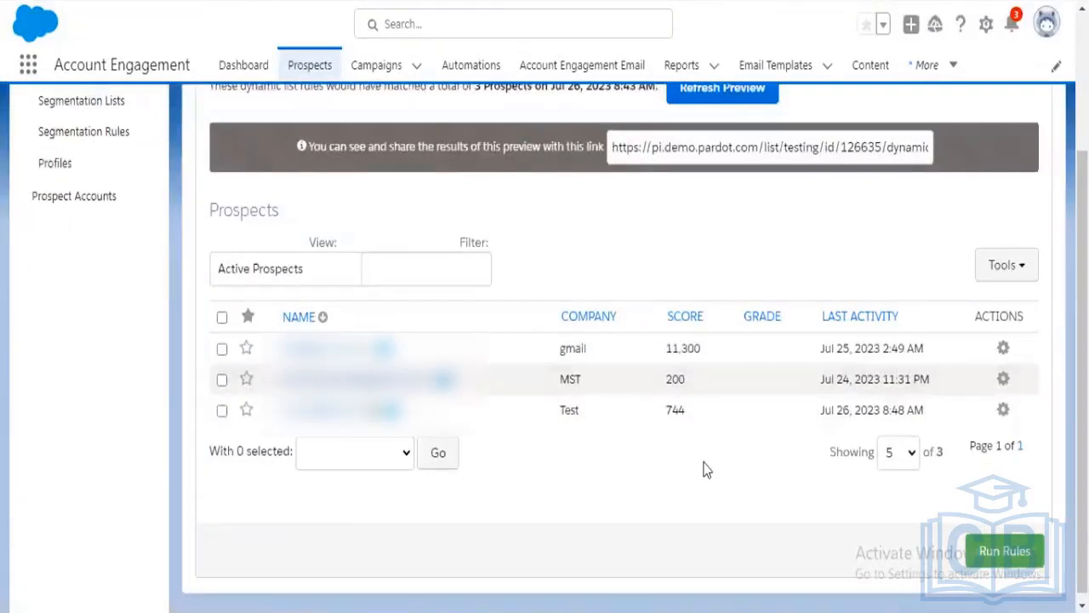
click(993, 553)
click(625, 90)
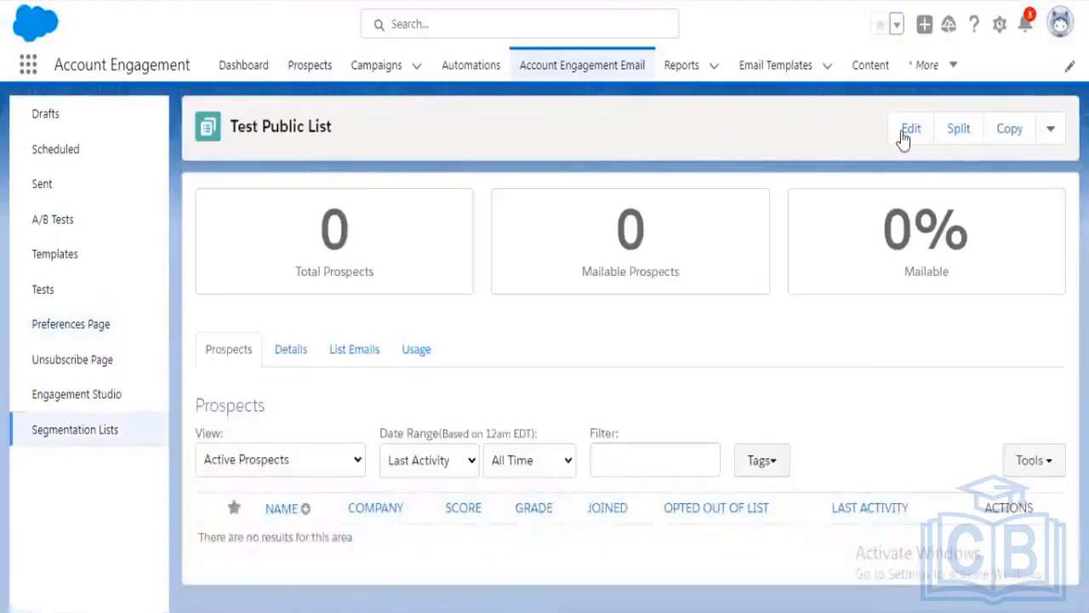
Step: Open Test Public List's information for editing and update the list without changing any field
click(907, 132)
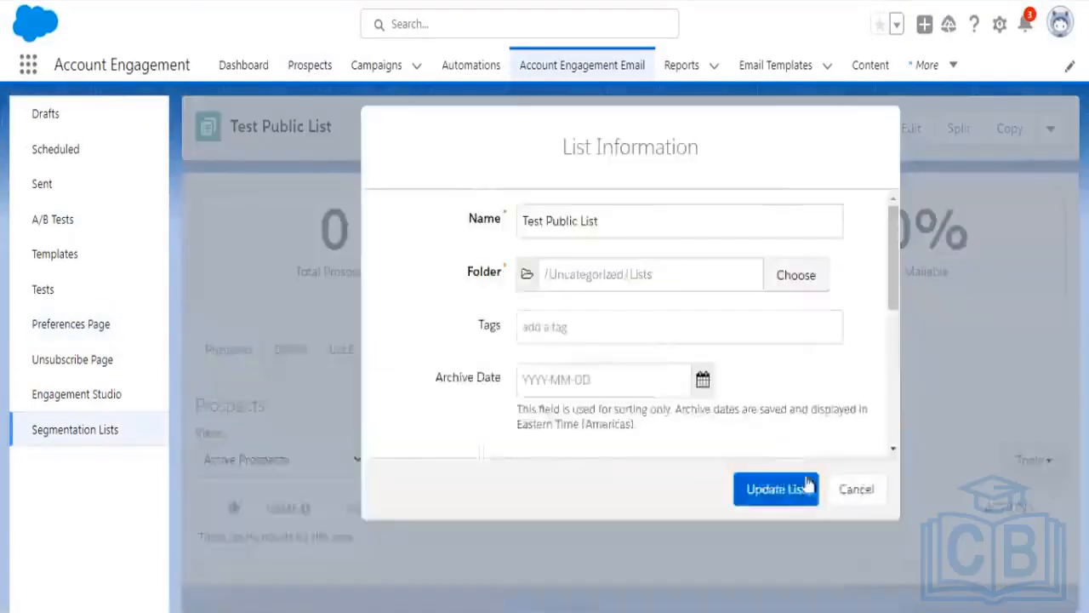
click(807, 484)
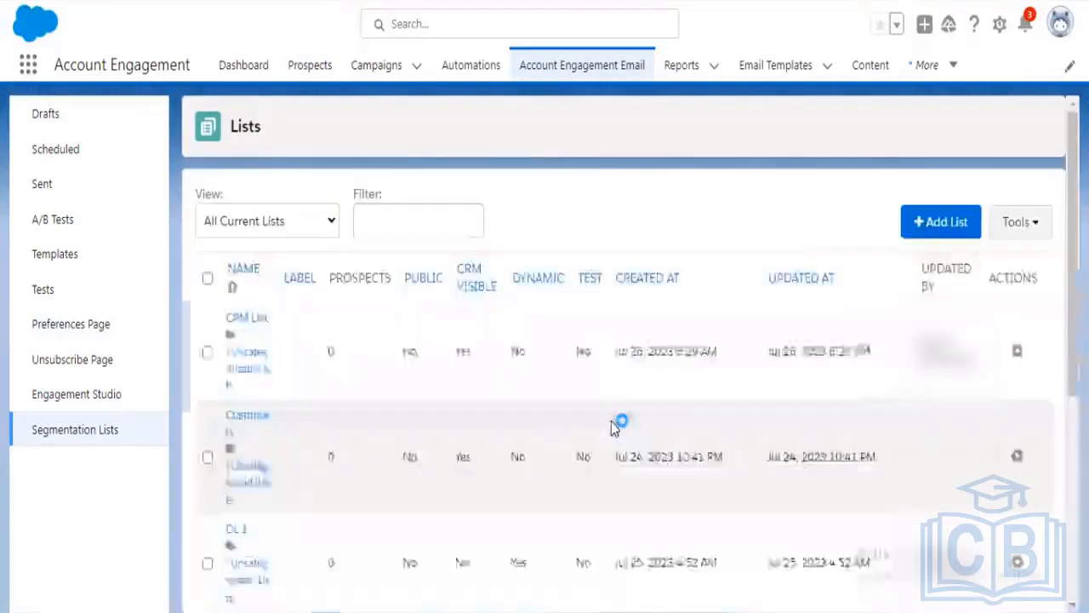
Step: Add a new segmentation list named Test CRM List and make it CRM visible
click(934, 222)
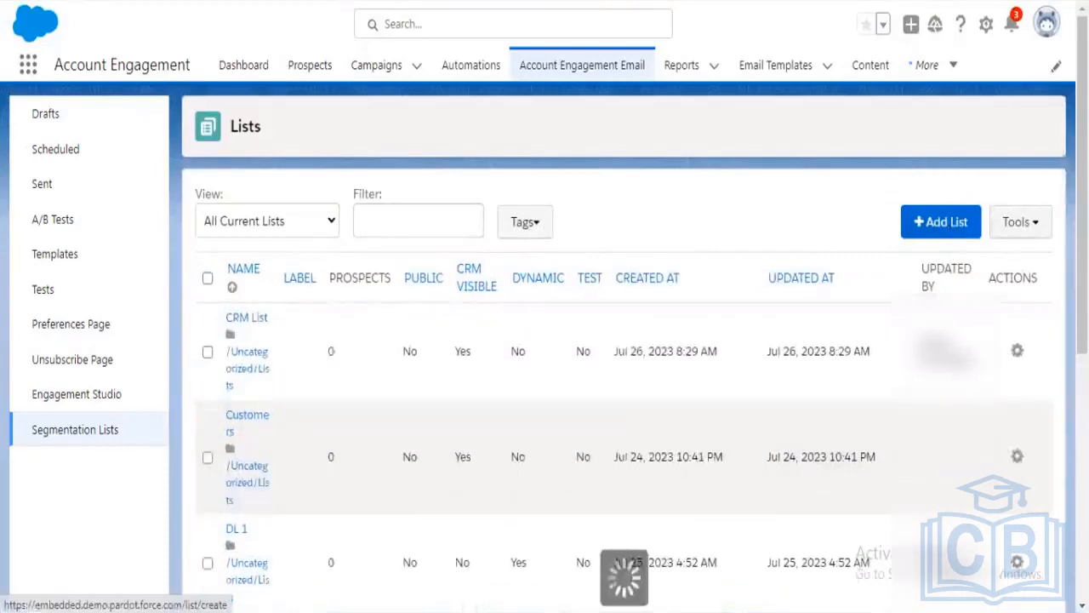
scroll(642, 426, down, 2)
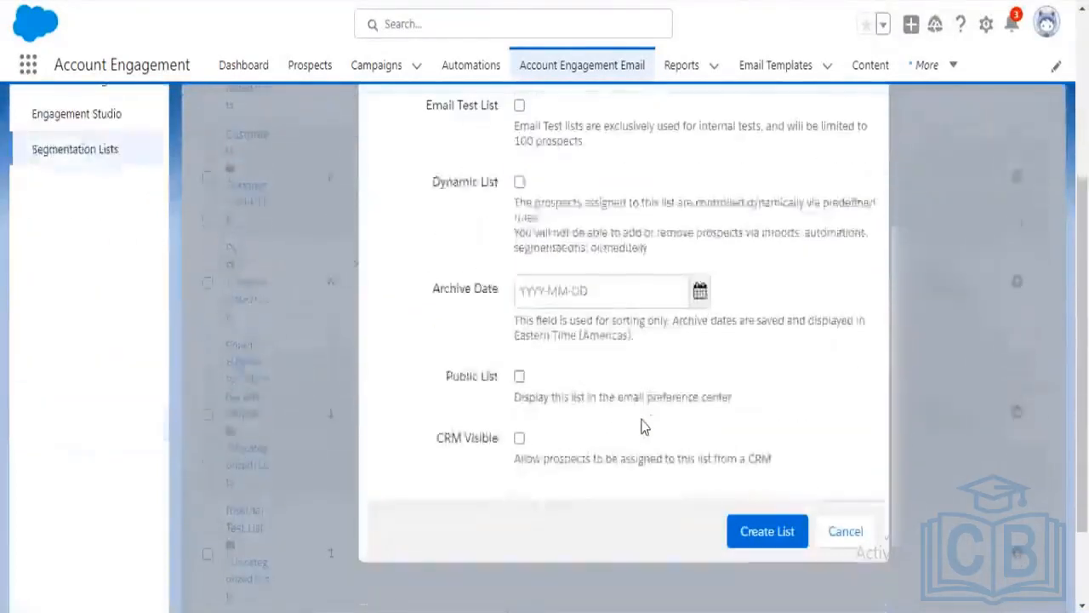
click(520, 438)
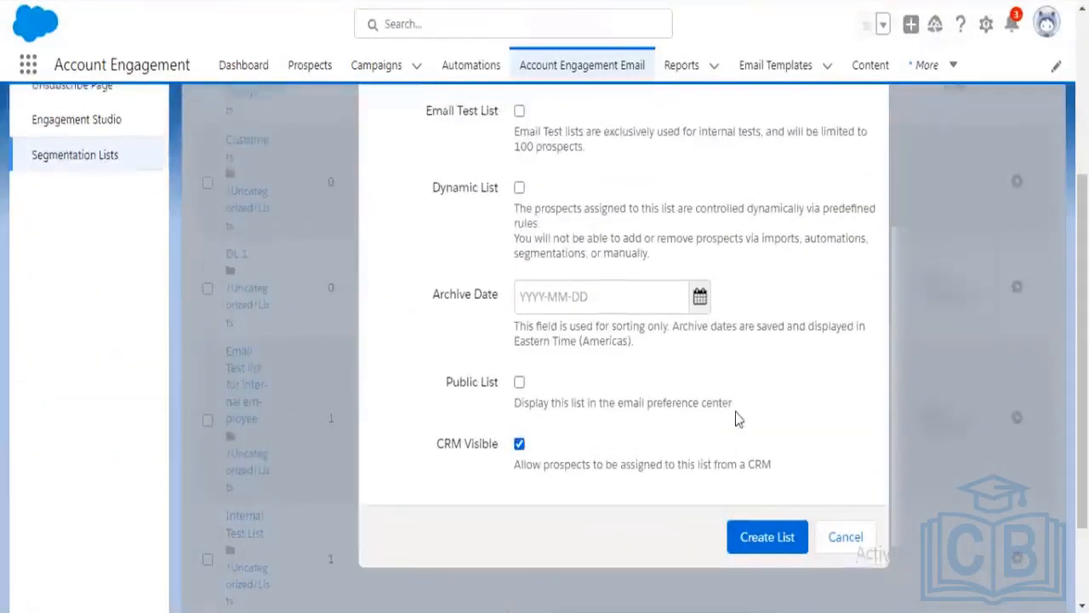
scroll(737, 418, up, 3)
click(583, 234)
text(T)
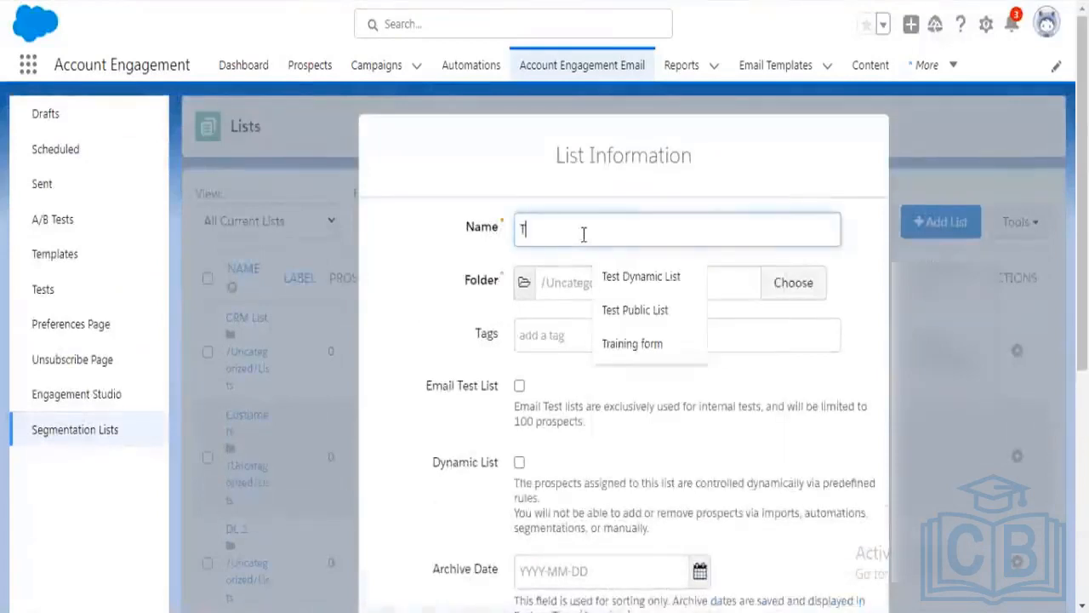
text(est C)
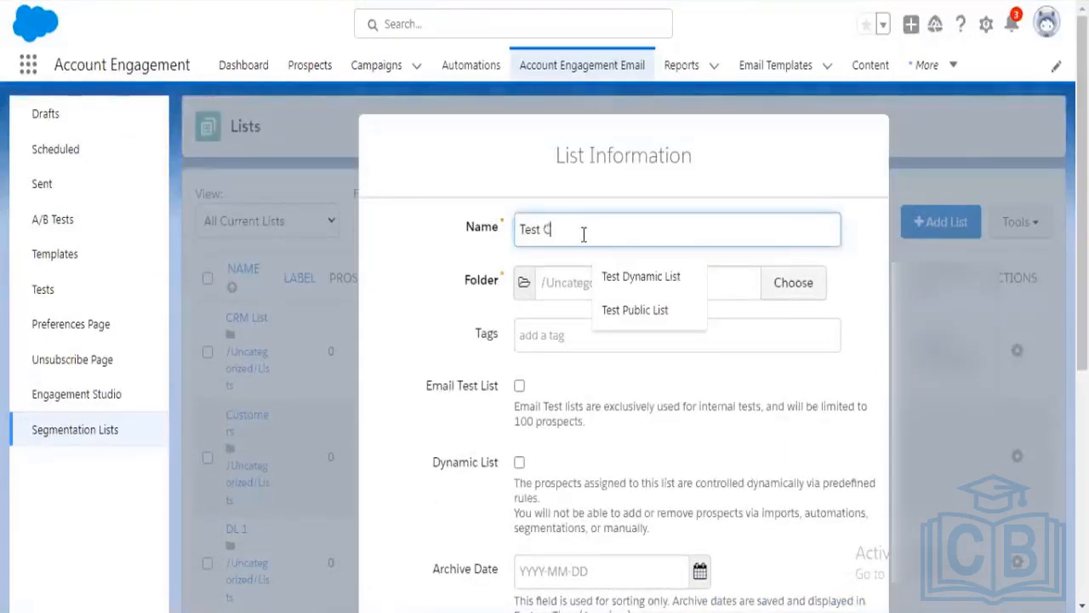
text(RM List)
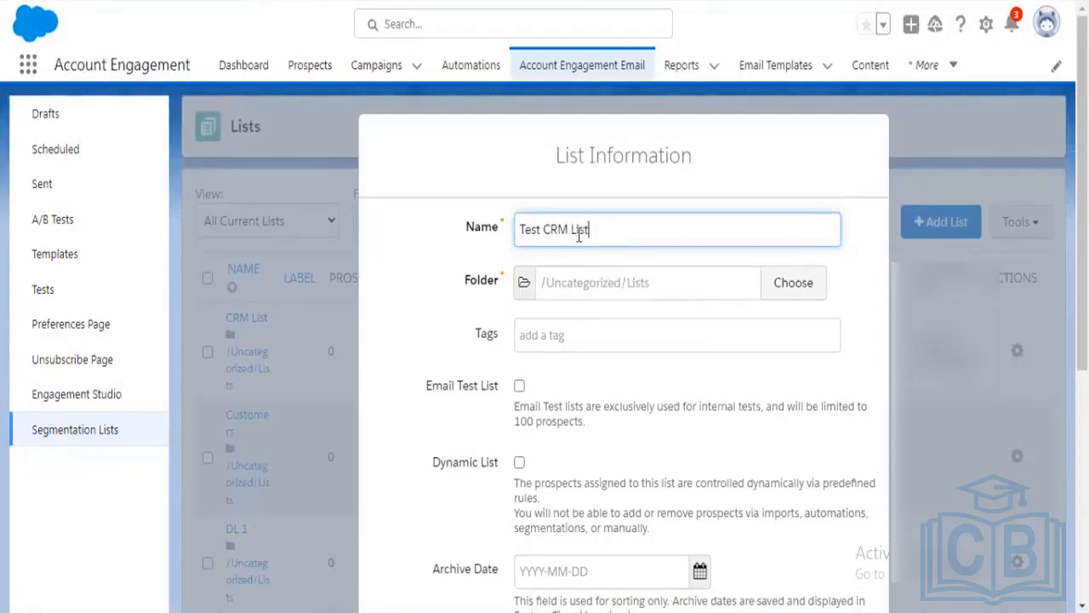
Step: Review the new list's settings and create the list
scroll(580, 408, down, 2)
scroll(592, 414, down, 1)
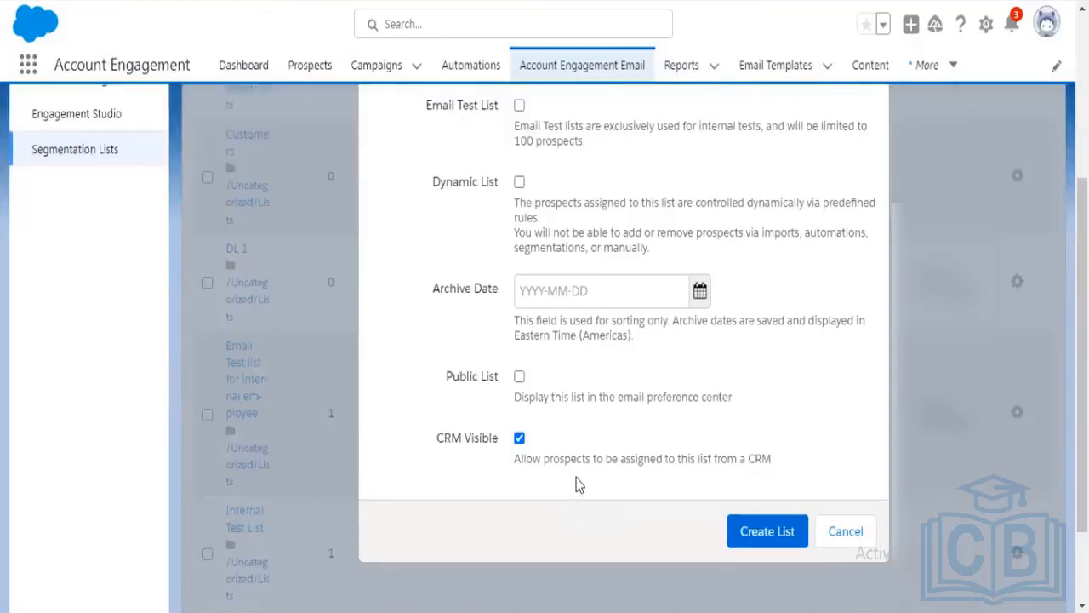
scroll(581, 379, up, 5)
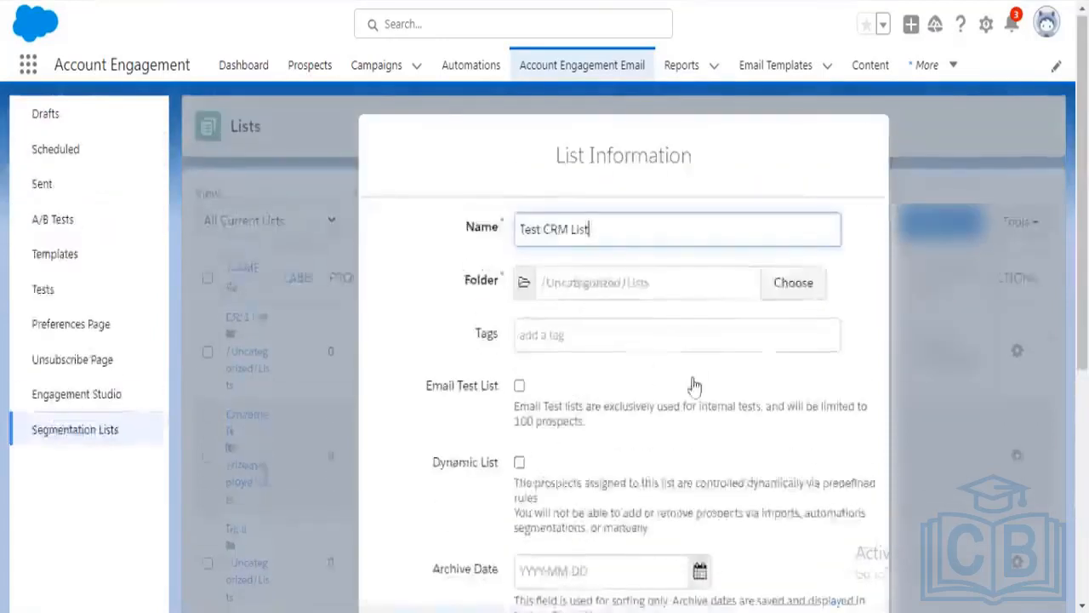
scroll(694, 391, down, 5)
scroll(695, 405, down, 1)
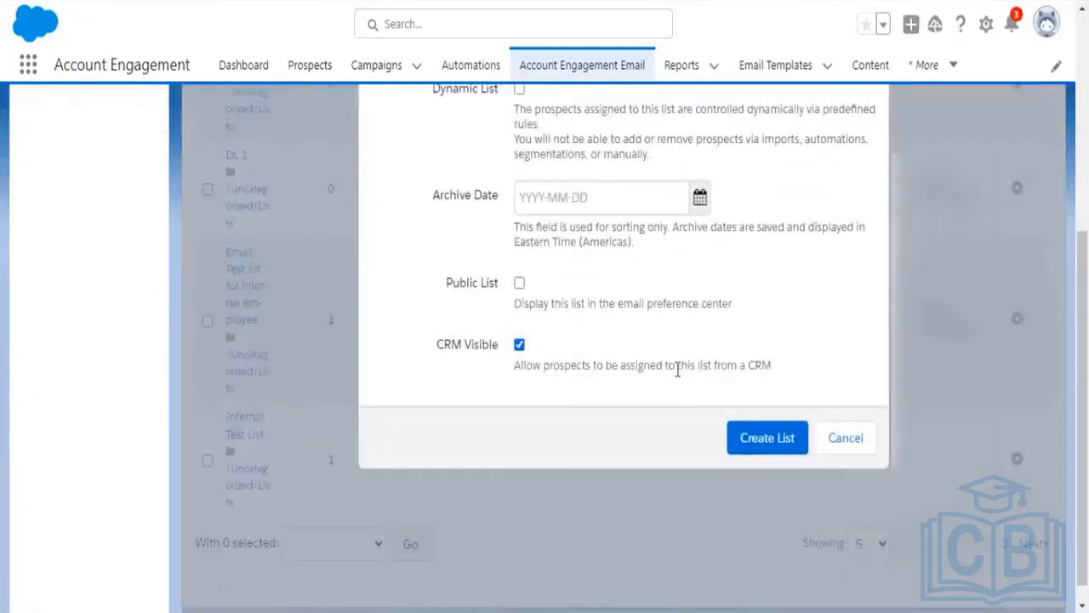
click(784, 451)
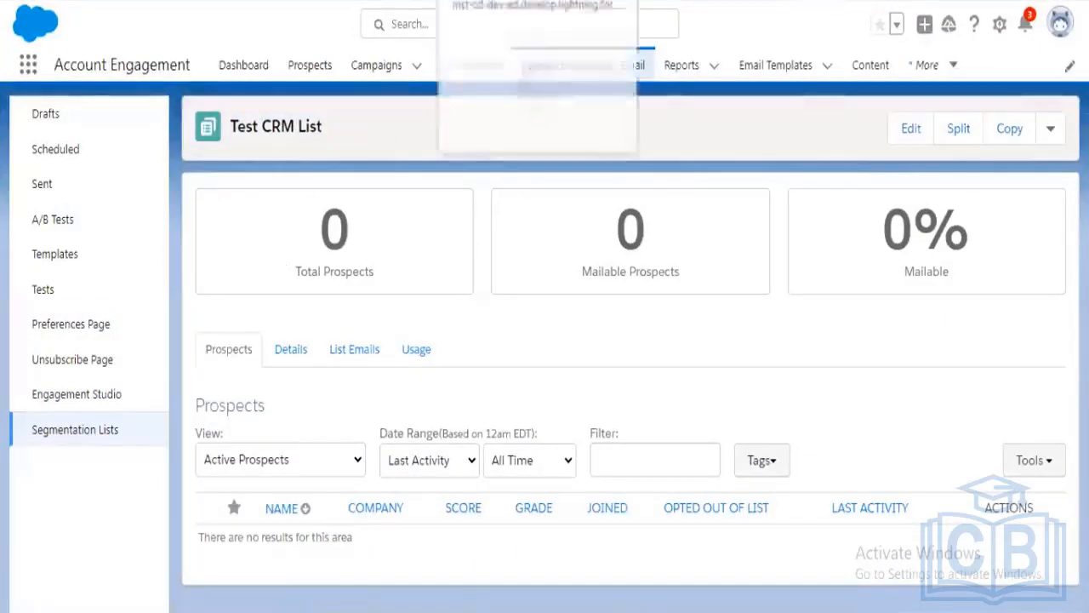
Step: Switch to the lead from company MST and add it to the prospect list Test CRM List
click(489, 1)
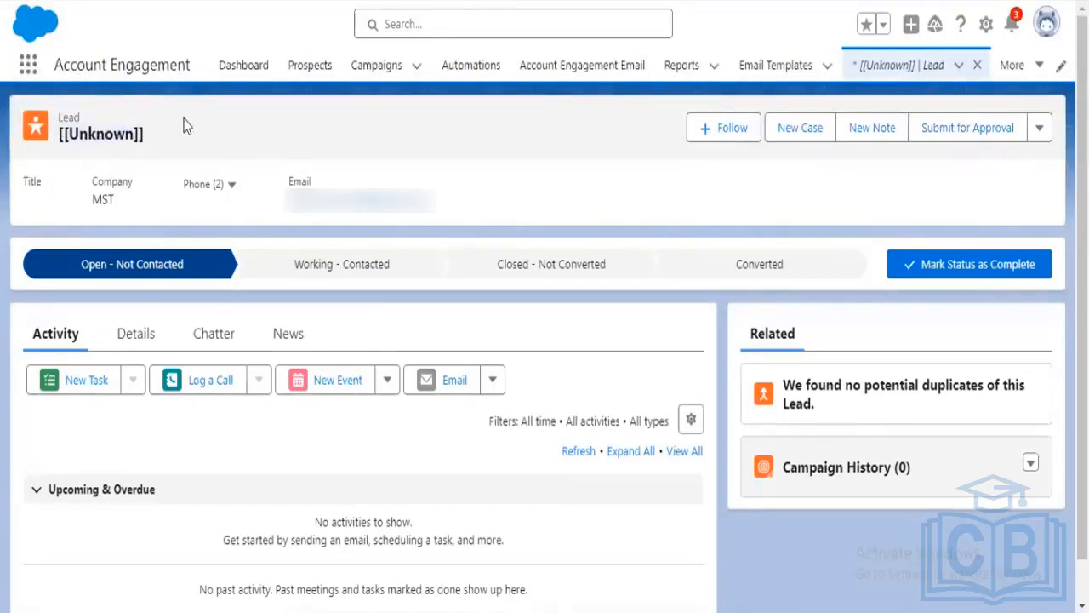
click(1042, 128)
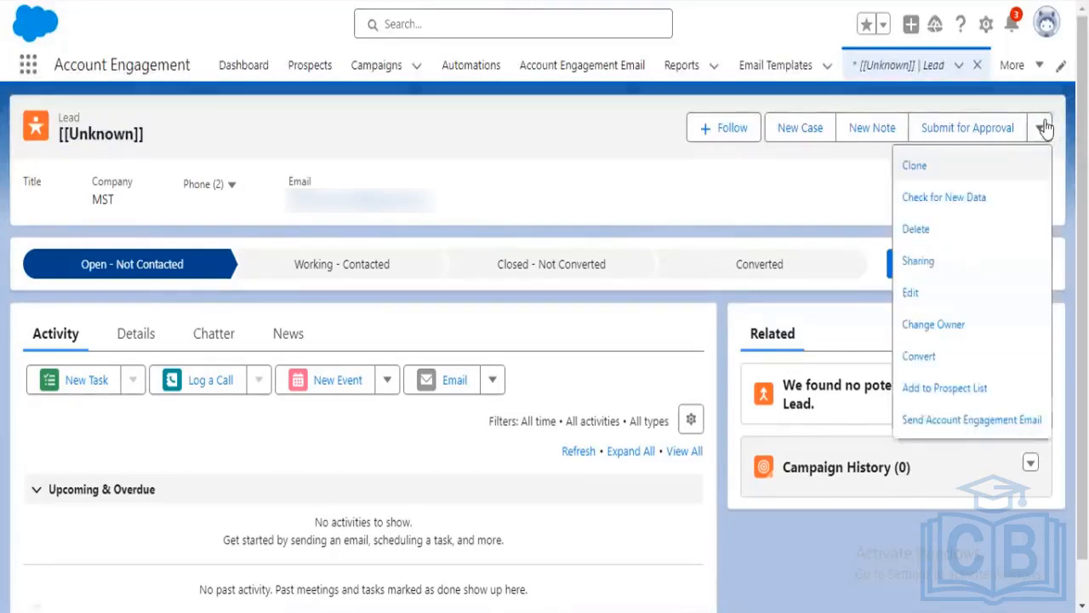
click(976, 394)
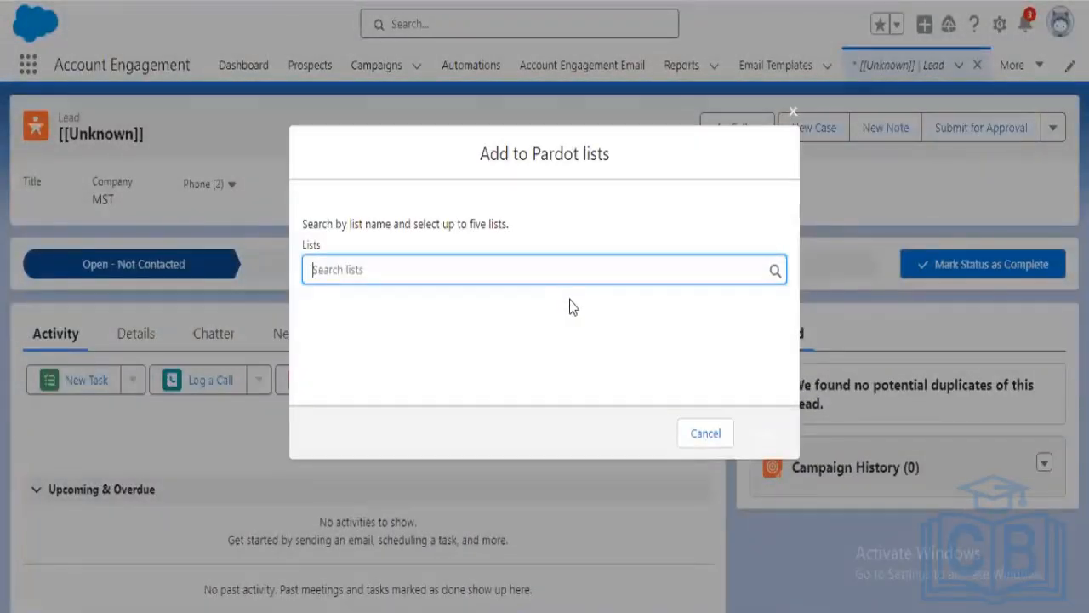
text(crm)
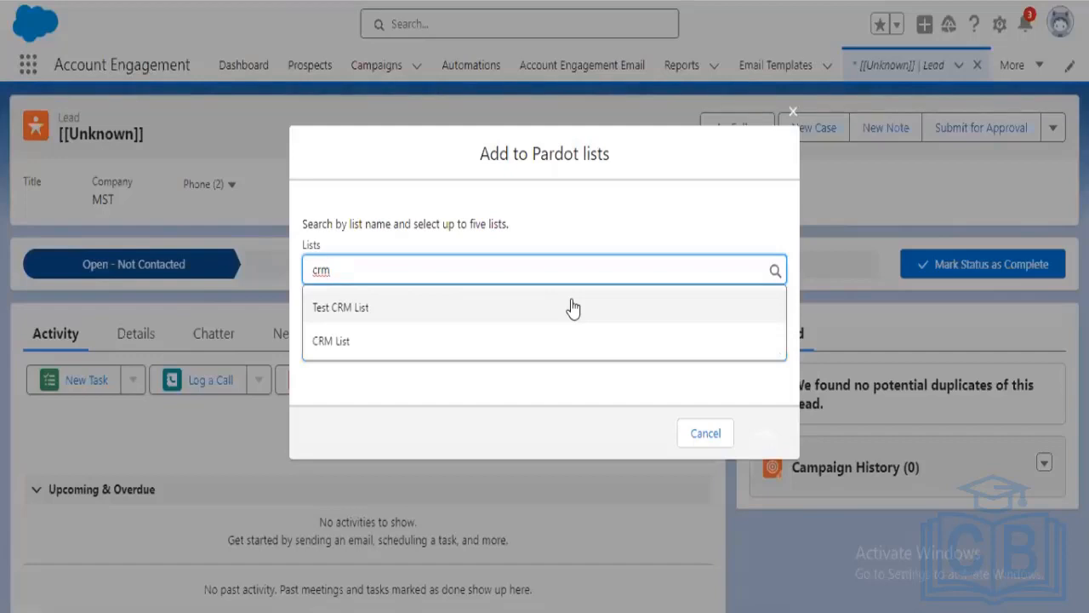
click(573, 308)
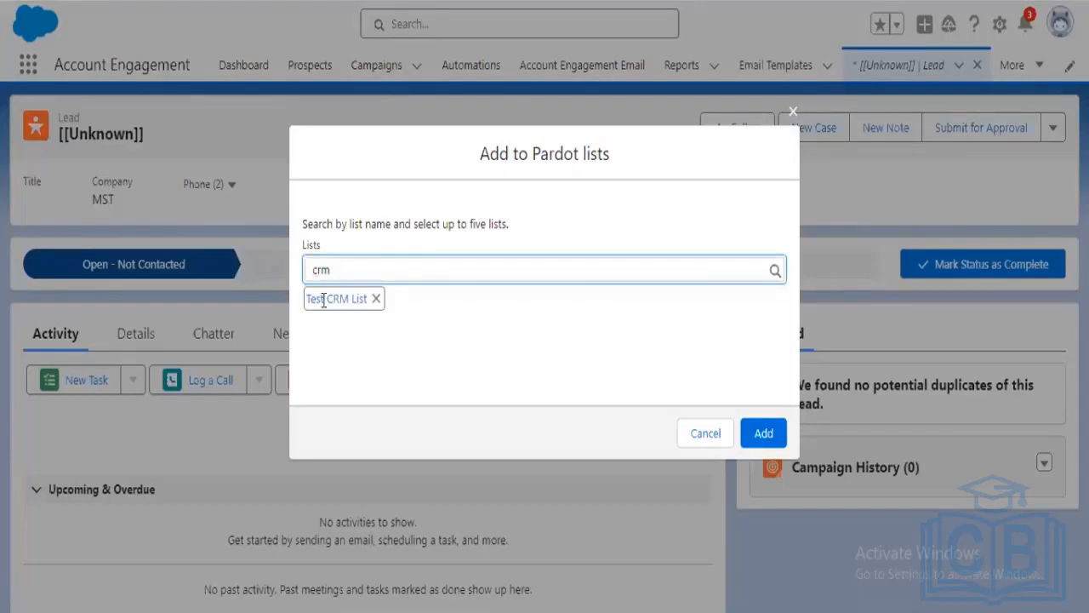
click(763, 433)
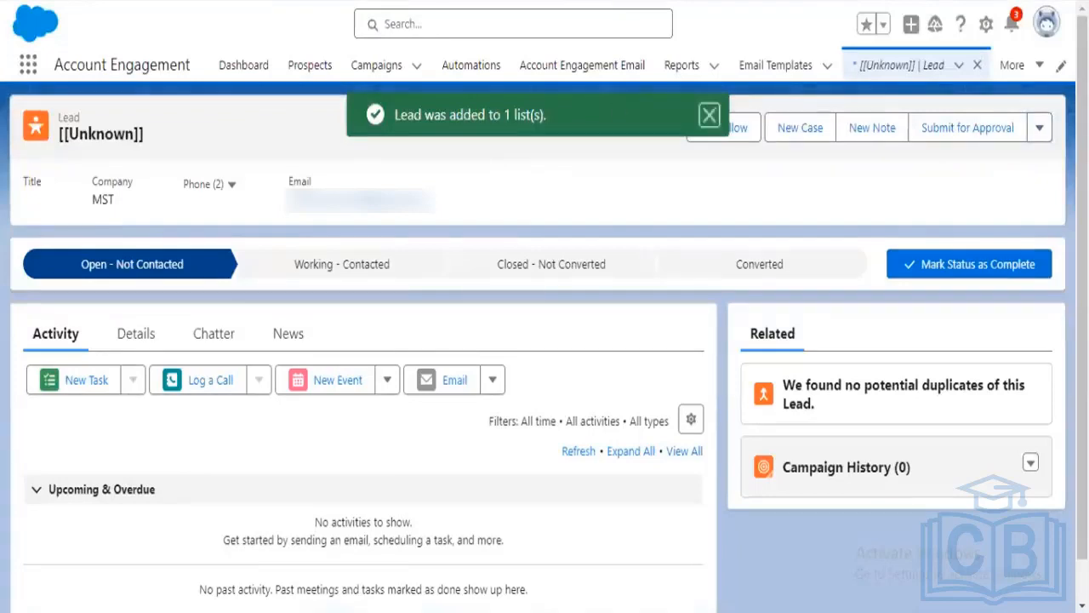
click(709, 116)
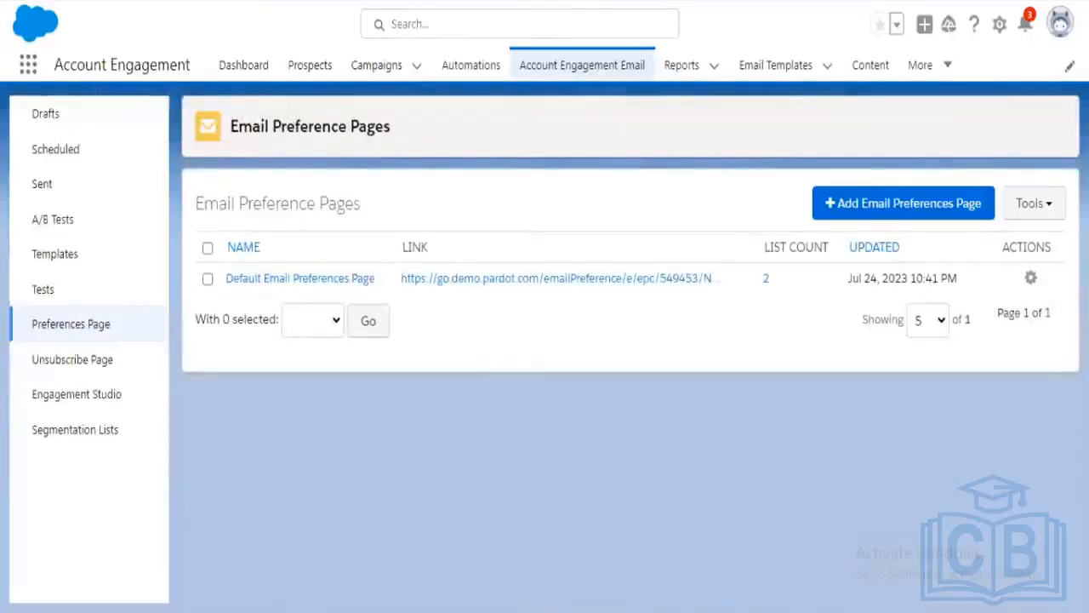
Step: Switch to the public email preferences page and save the preferences with only Newsletter Updates selected
click(409, 1)
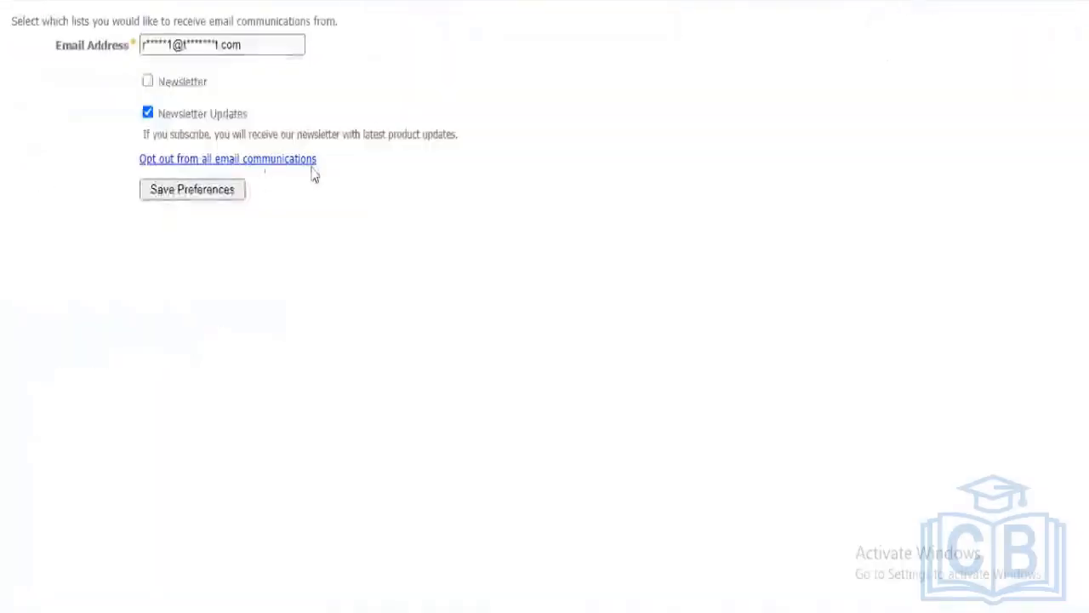
click(227, 196)
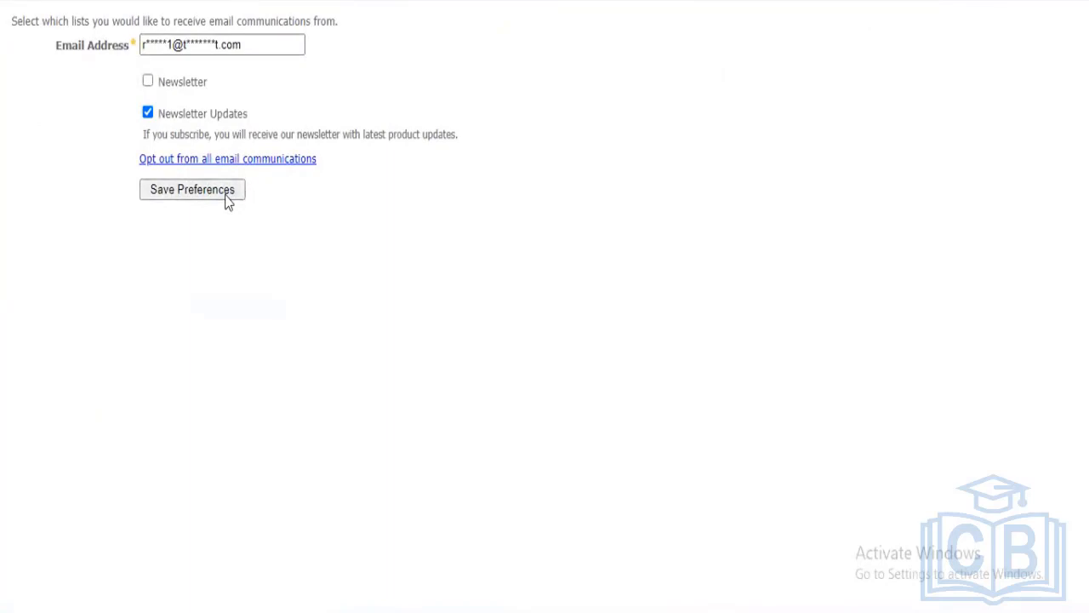
click(226, 197)
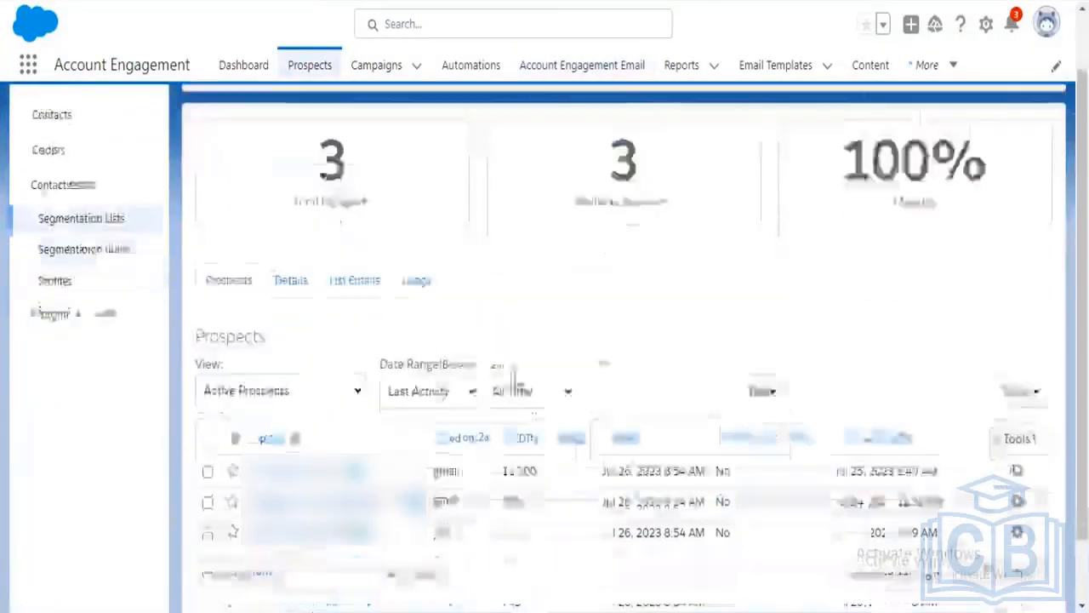
Step: Check the total number of prospects and the members of the Test Dynamic List
scroll(514, 382, down, 1)
scroll(517, 377, up, 2)
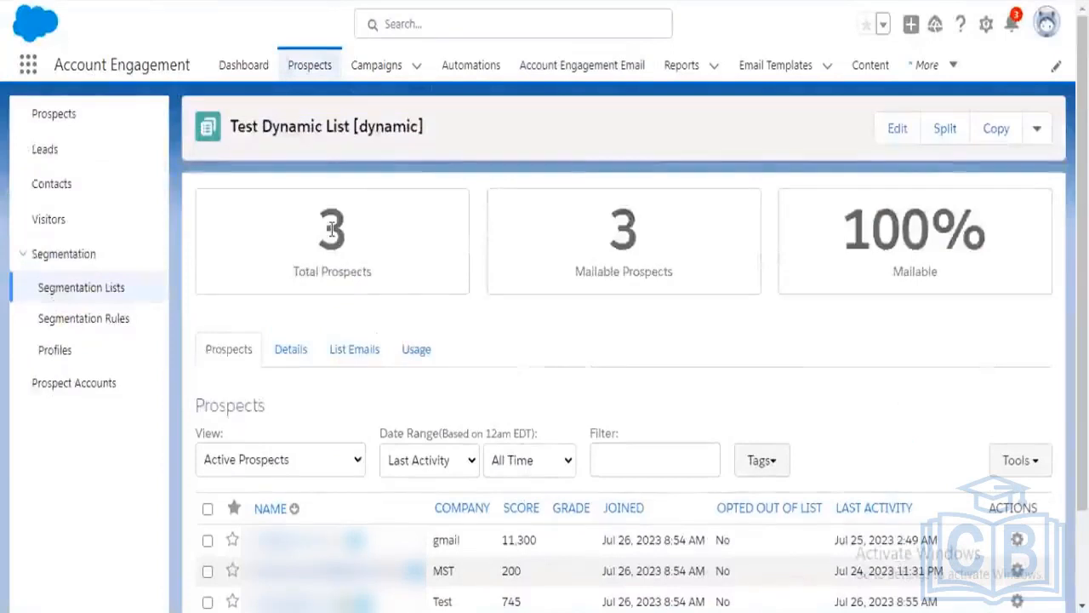
double_click(332, 228)
click(418, 239)
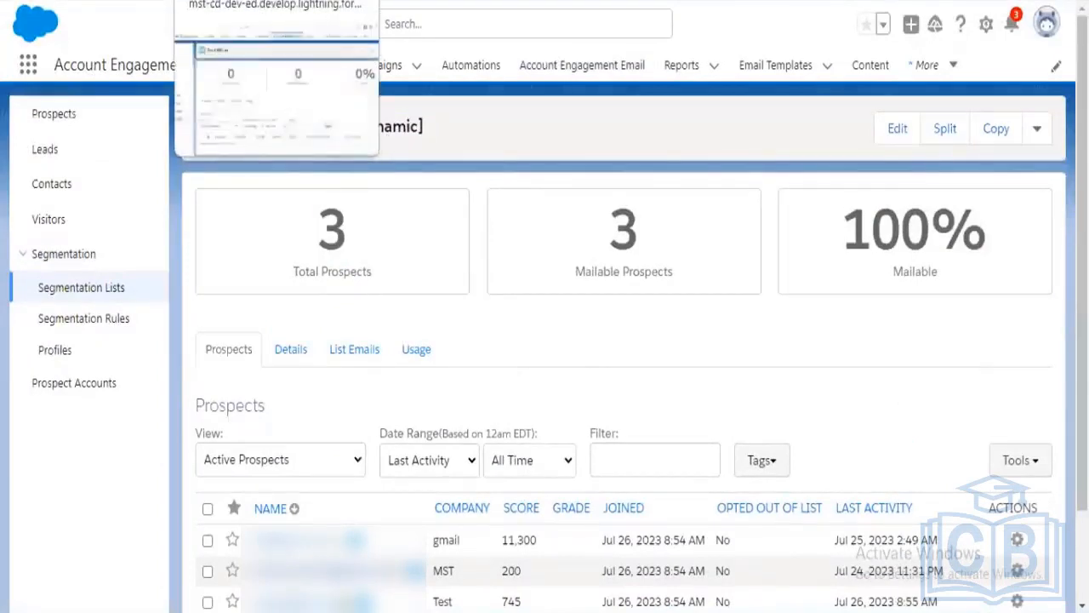
Step: Switch to Test CRM List and check which prospects it contains
click(249, 2)
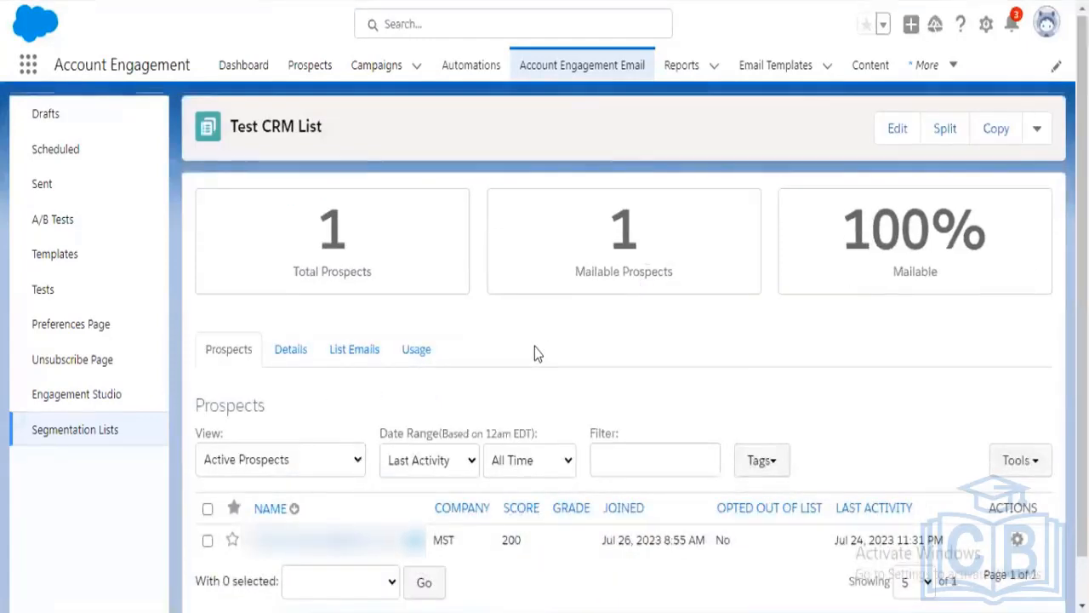
scroll(534, 346, down, 1)
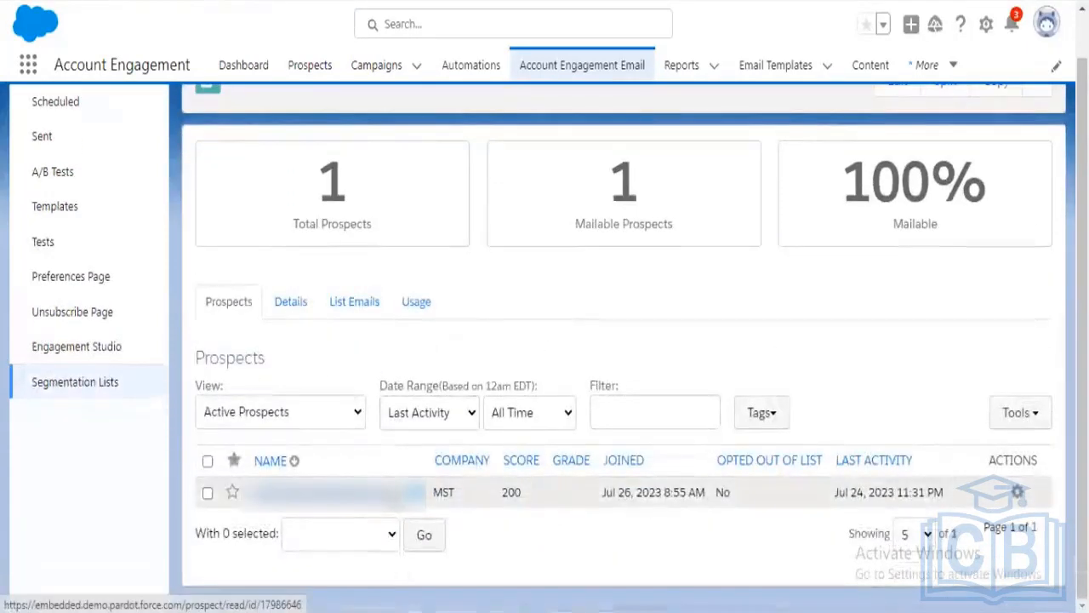
scroll(603, 421, up, 1)
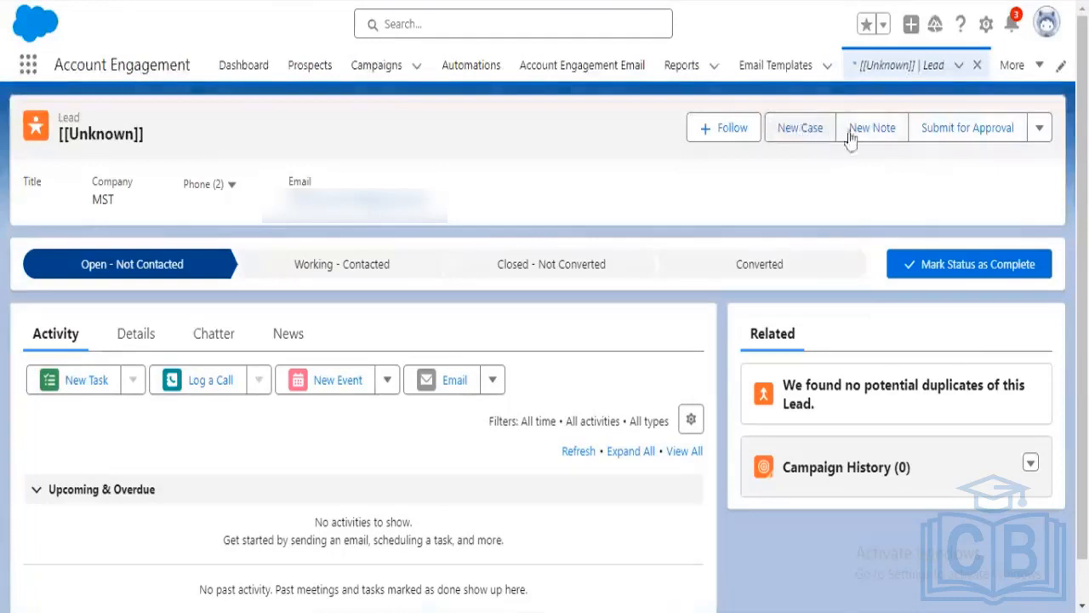
Step: Search for "cr" among the prospect lists available to the MST lead, and close the dialog without adding the lead
click(1040, 129)
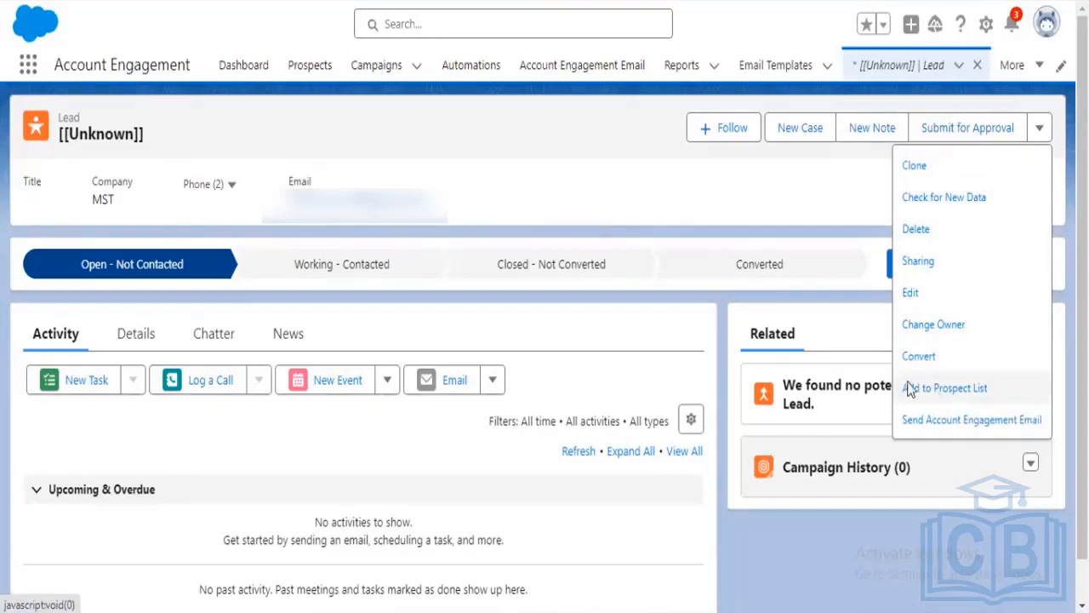
click(939, 389)
text(cr)
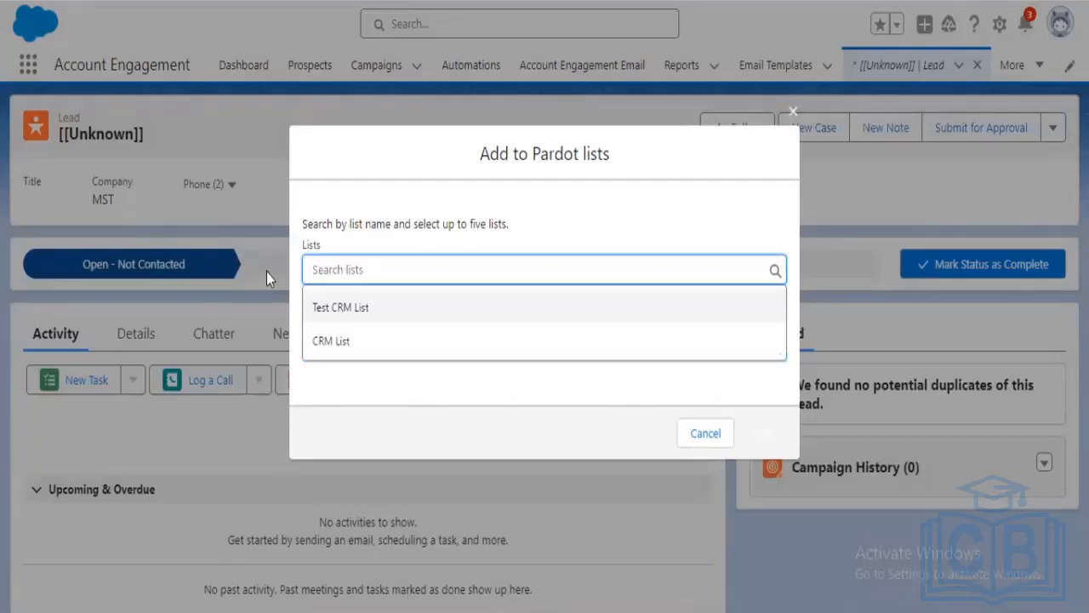
click(396, 381)
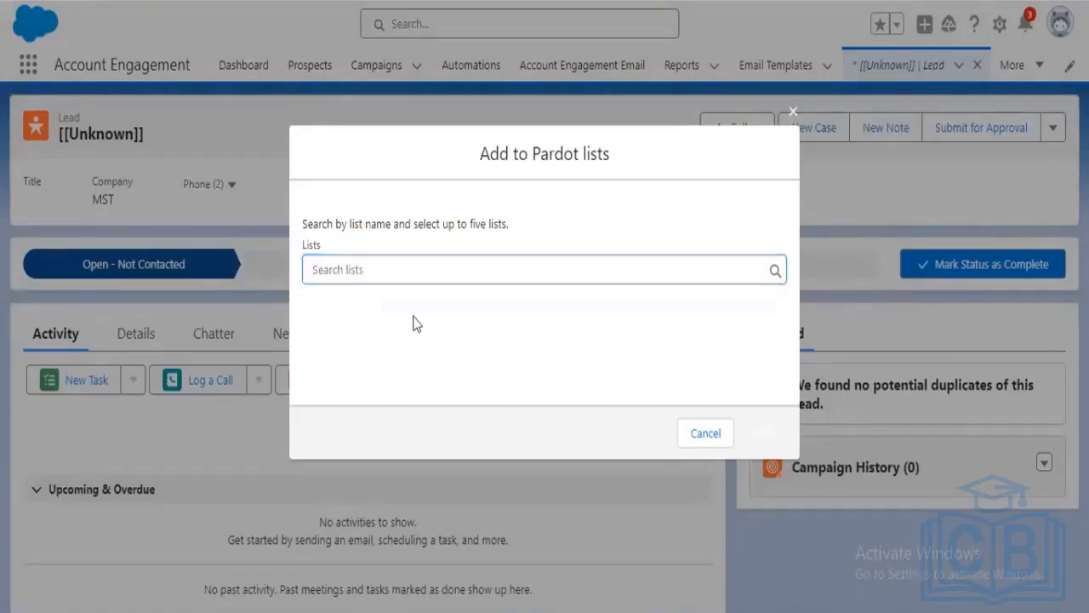
click(465, 274)
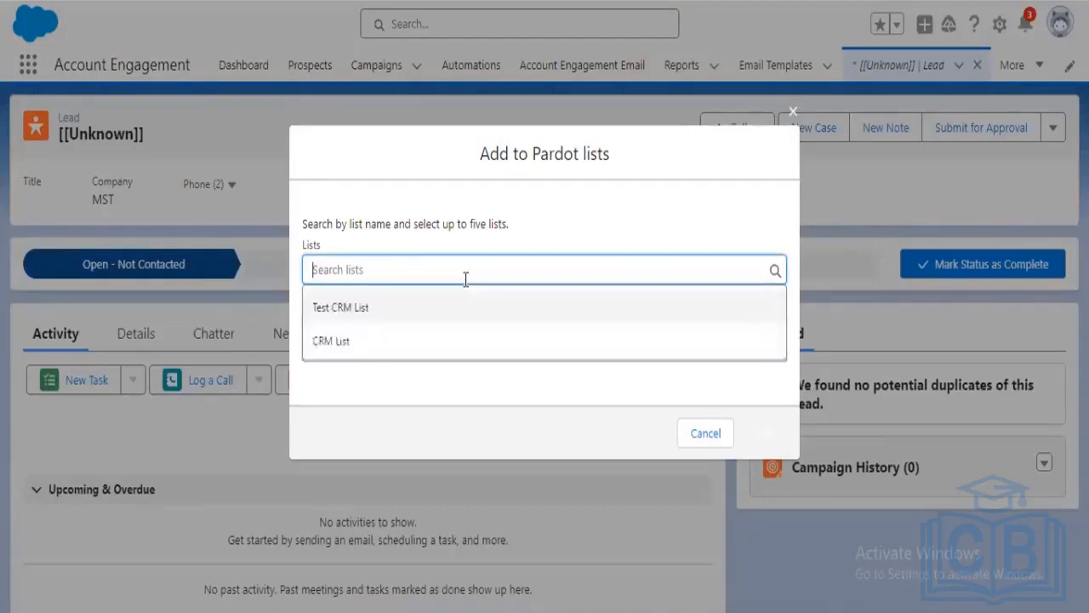
click(704, 434)
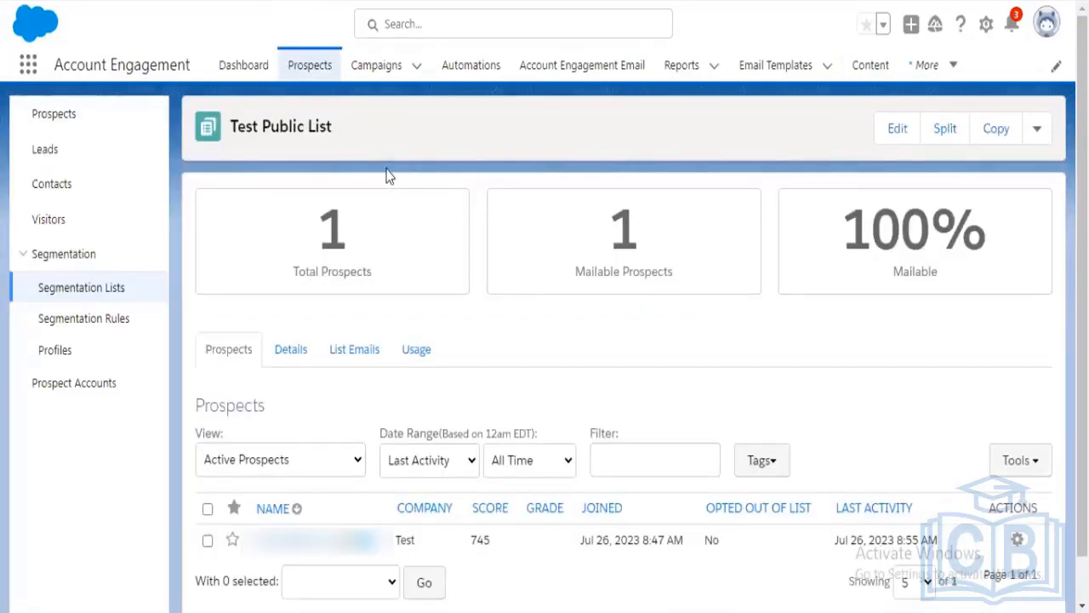
Step: Open the Test EP program from Engagement Studio in Automations and look over its flow
click(935, 66)
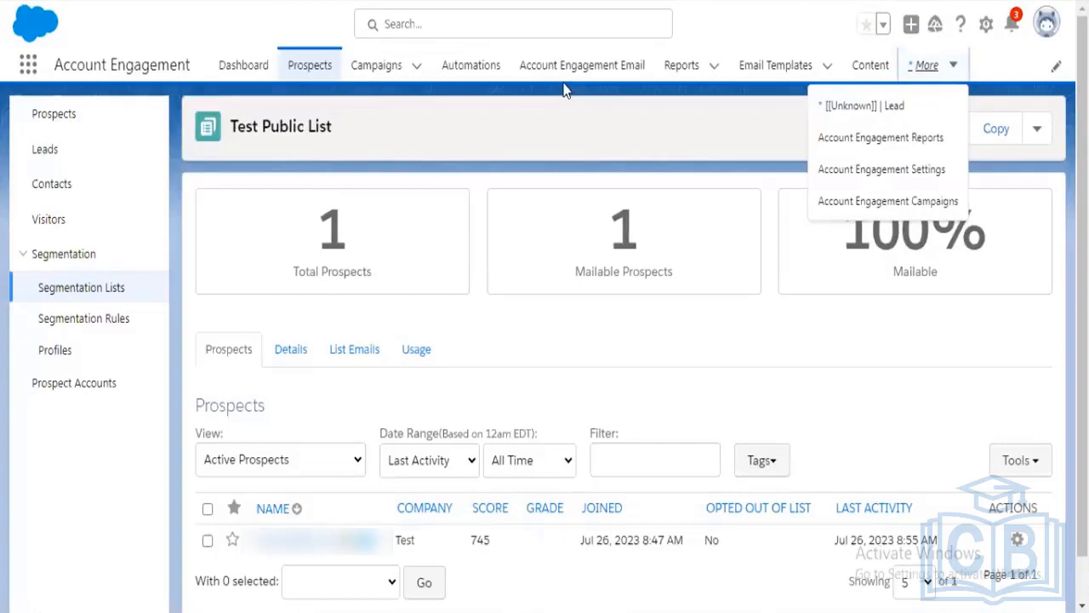
click(464, 68)
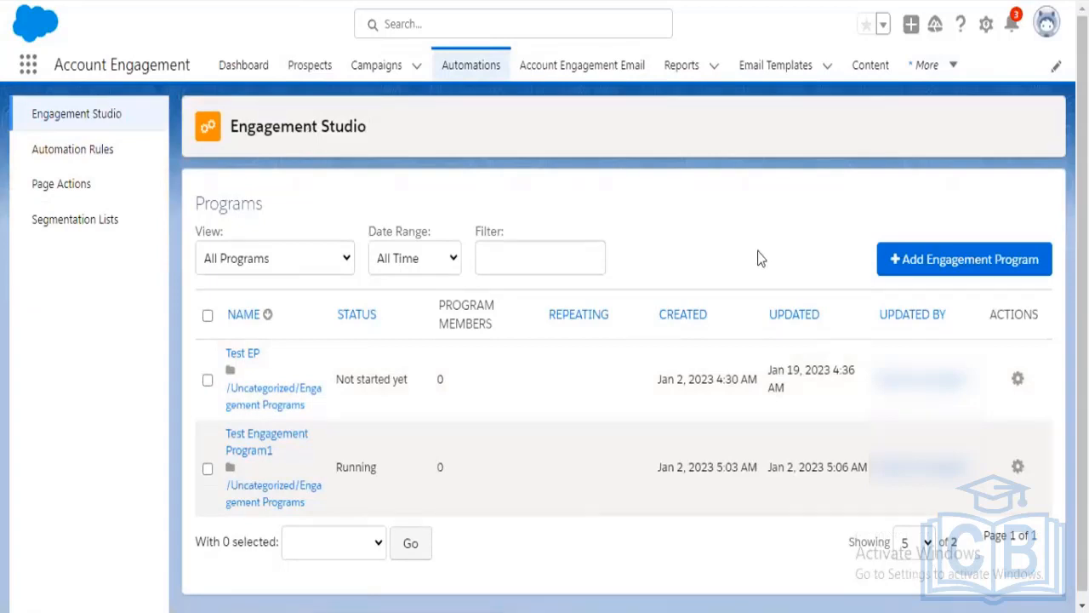
click(246, 354)
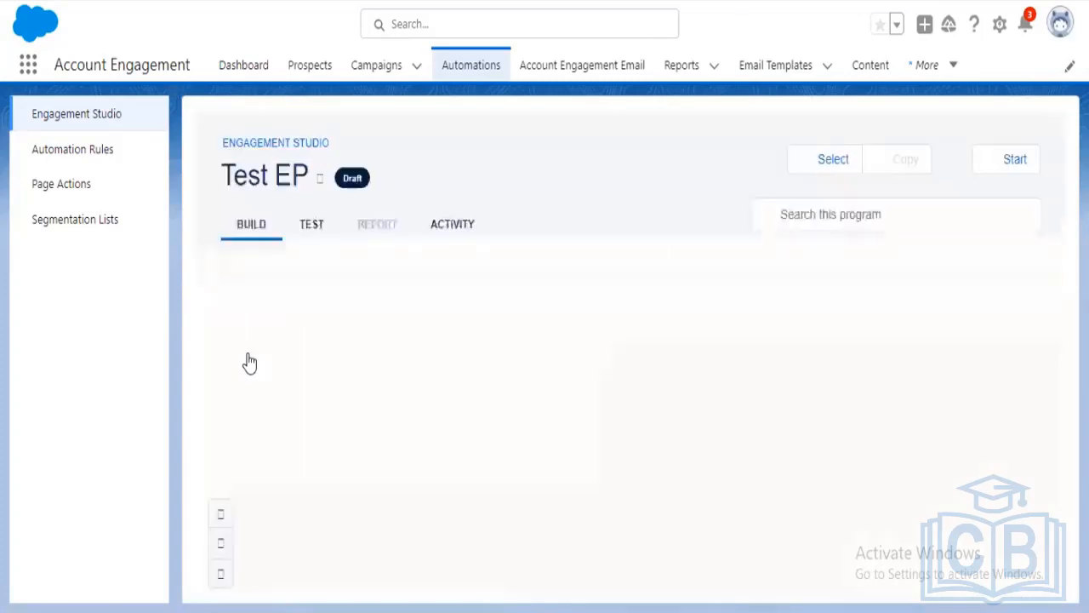
click(221, 543)
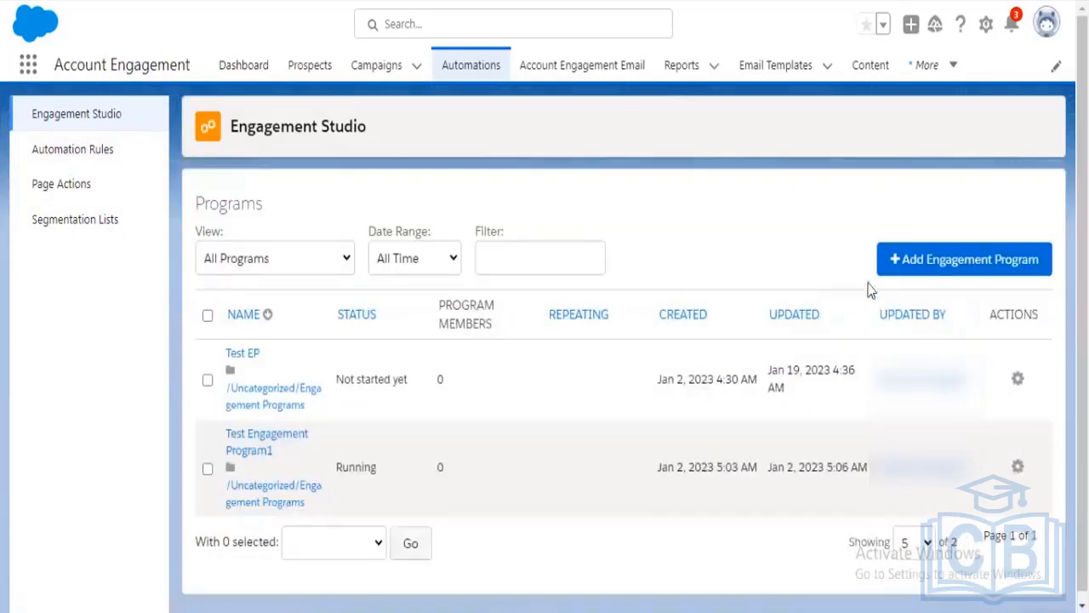
Step: Start a new engagement program named "Test Engagement program" in the Uncategorized/Engagement Programs folder
click(923, 269)
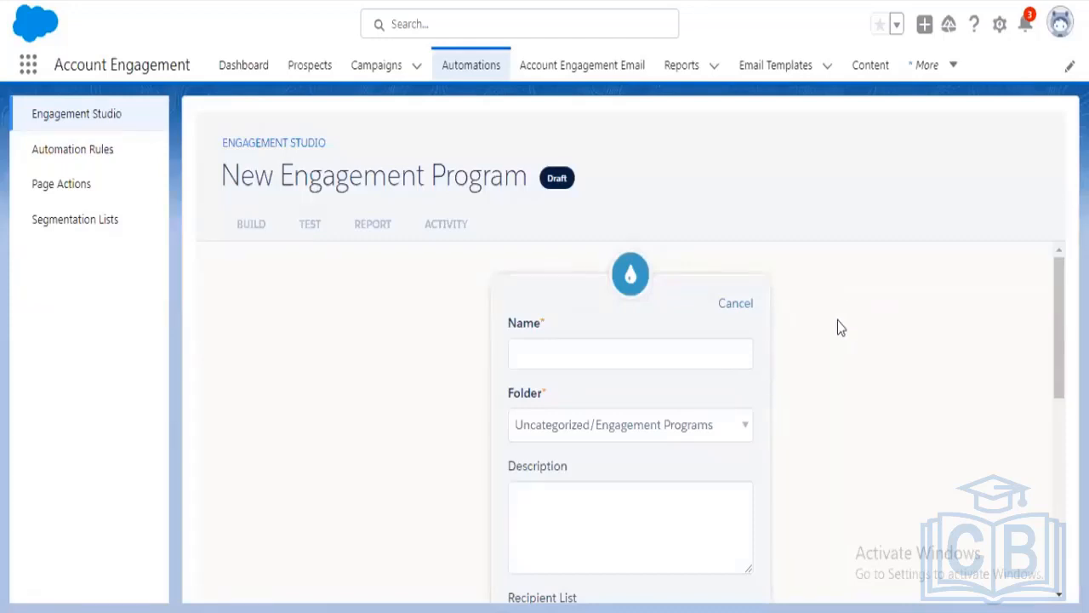
click(639, 353)
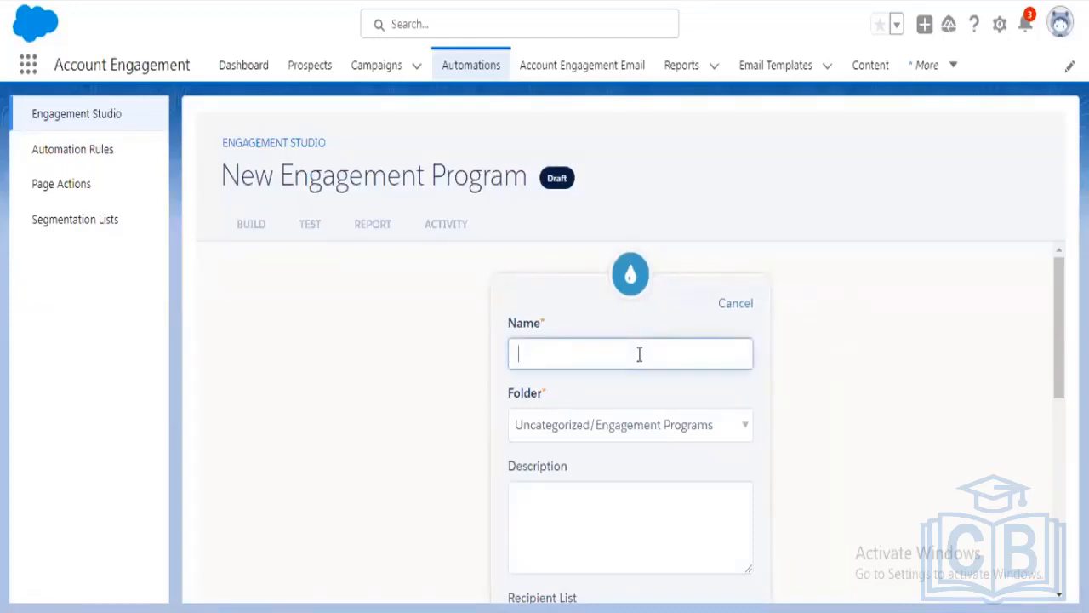
text(Test)
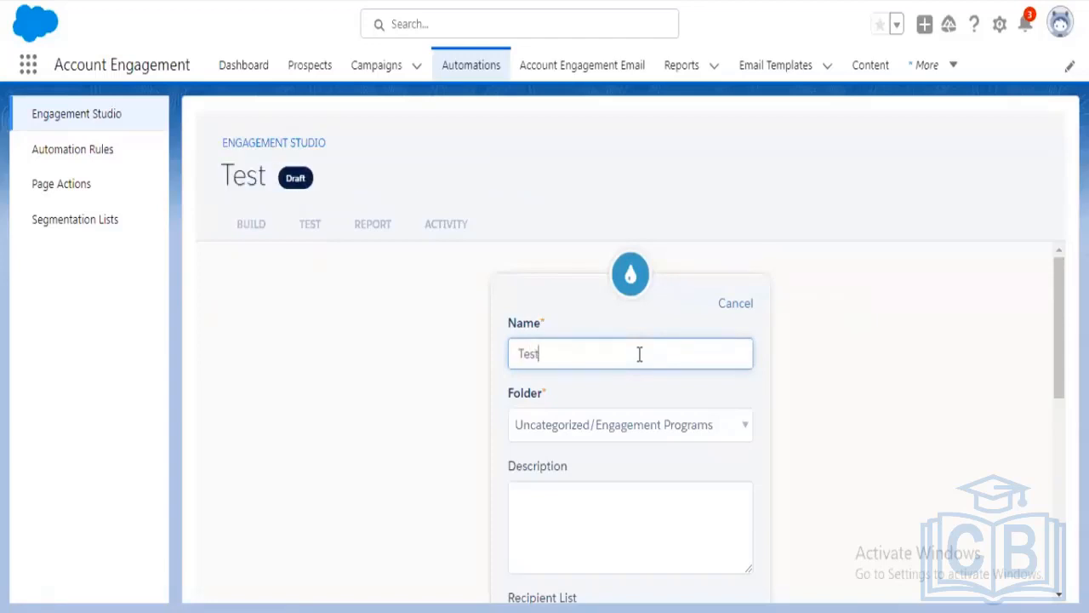
text( Enga)
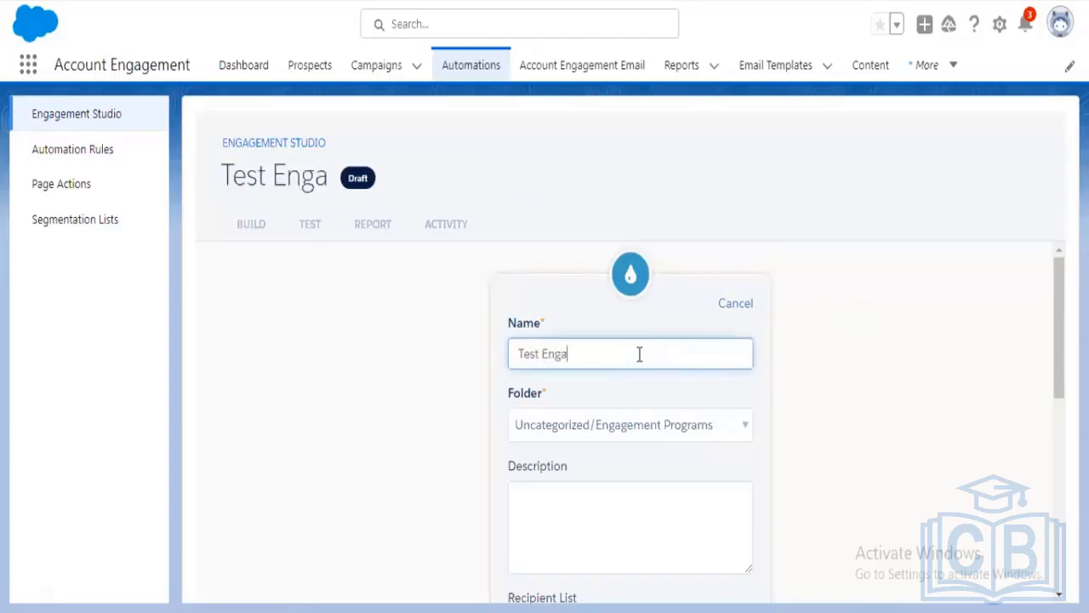
text(gement)
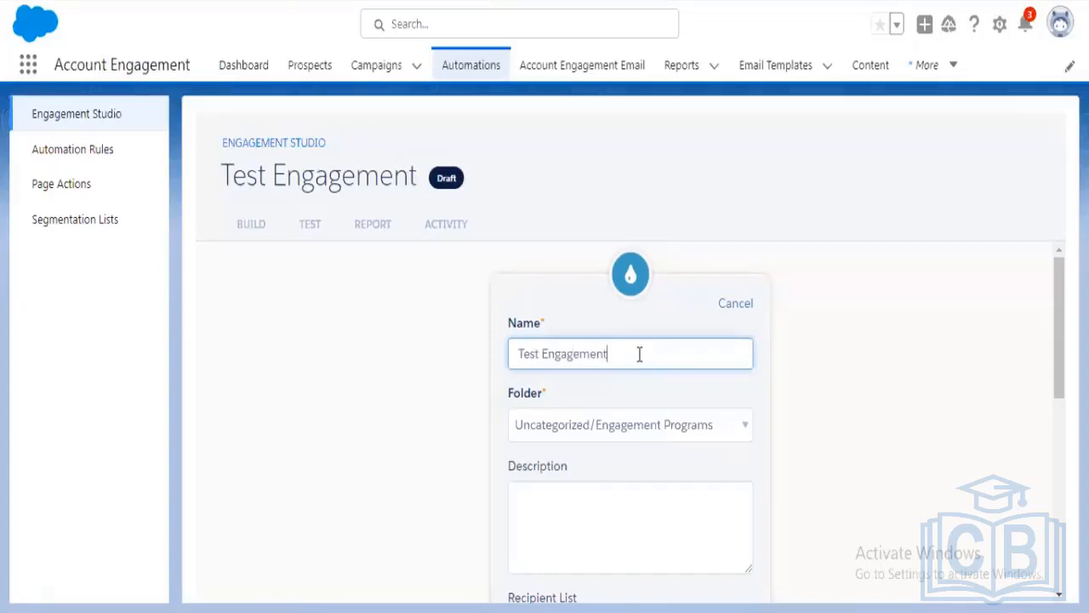
text( program)
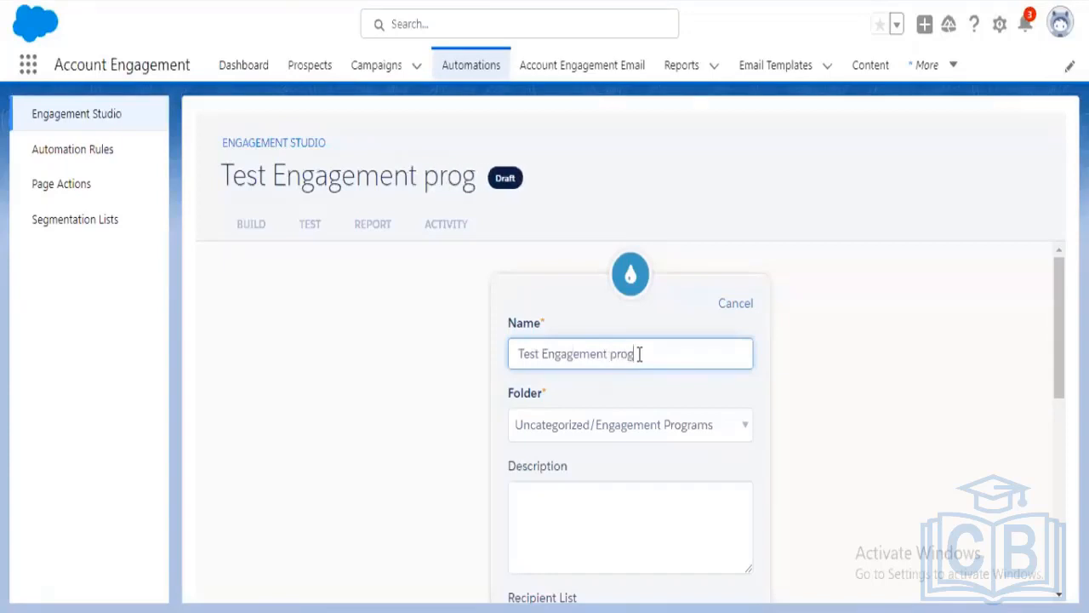
click(809, 425)
scroll(811, 422, down, 3)
scroll(811, 429, up, 3)
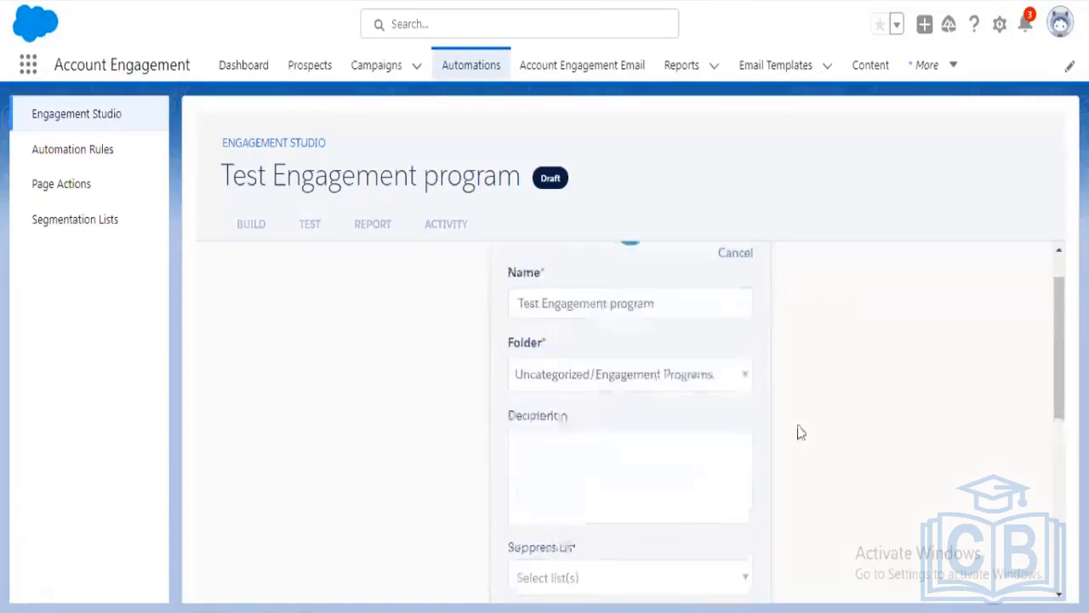
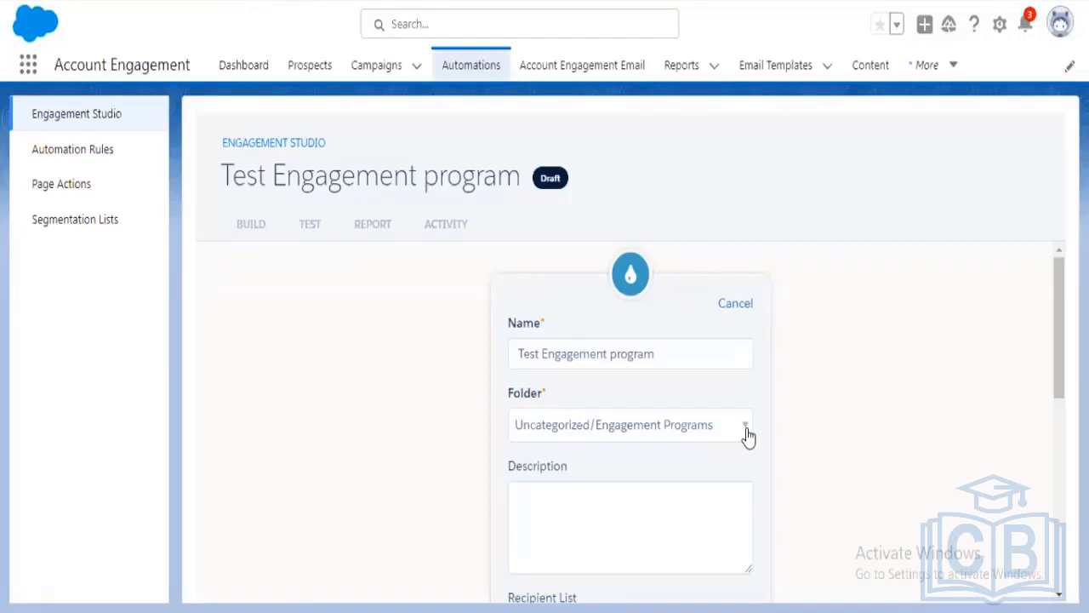
Step: Set Test Dynamic List as the program's recipient list, turn off business-hours-only sending, keep repeat entries disallowed, and save the program
scroll(757, 442, down, 3)
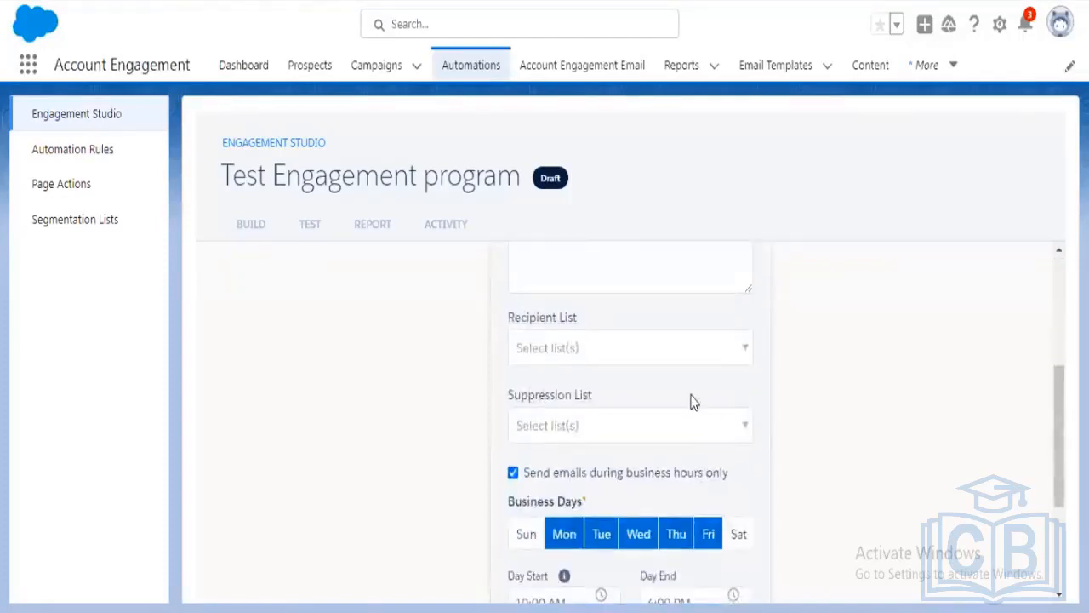
click(743, 352)
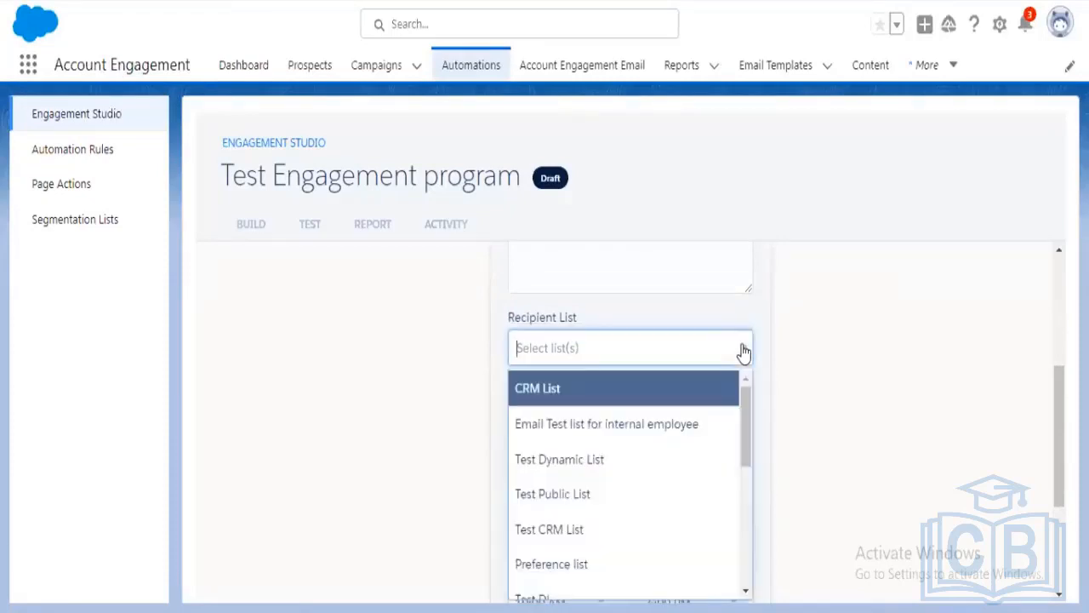
scroll(681, 450, down, 1)
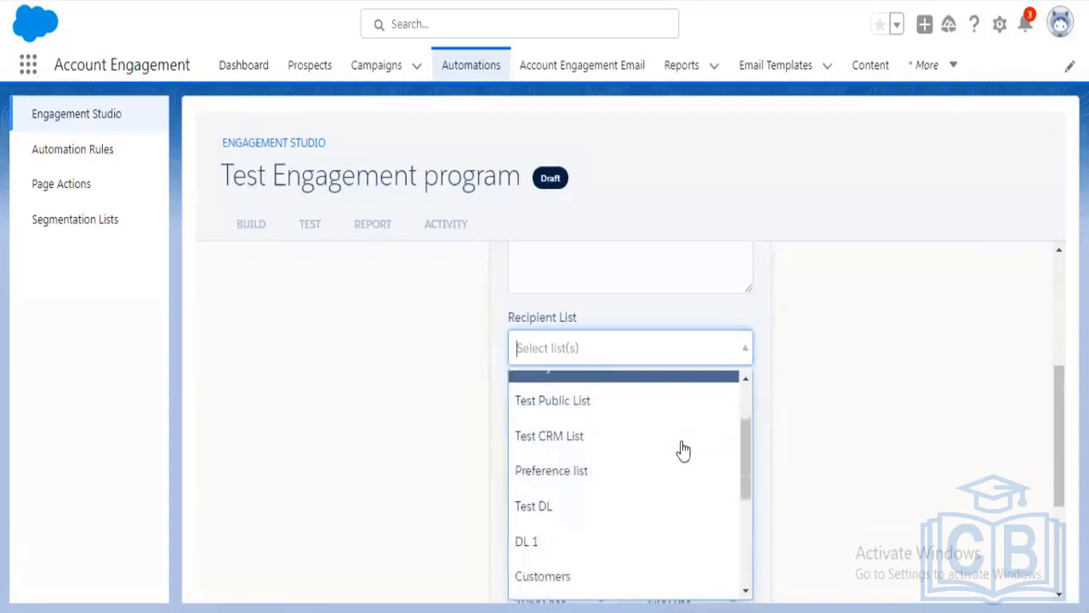
scroll(682, 446, up, 1)
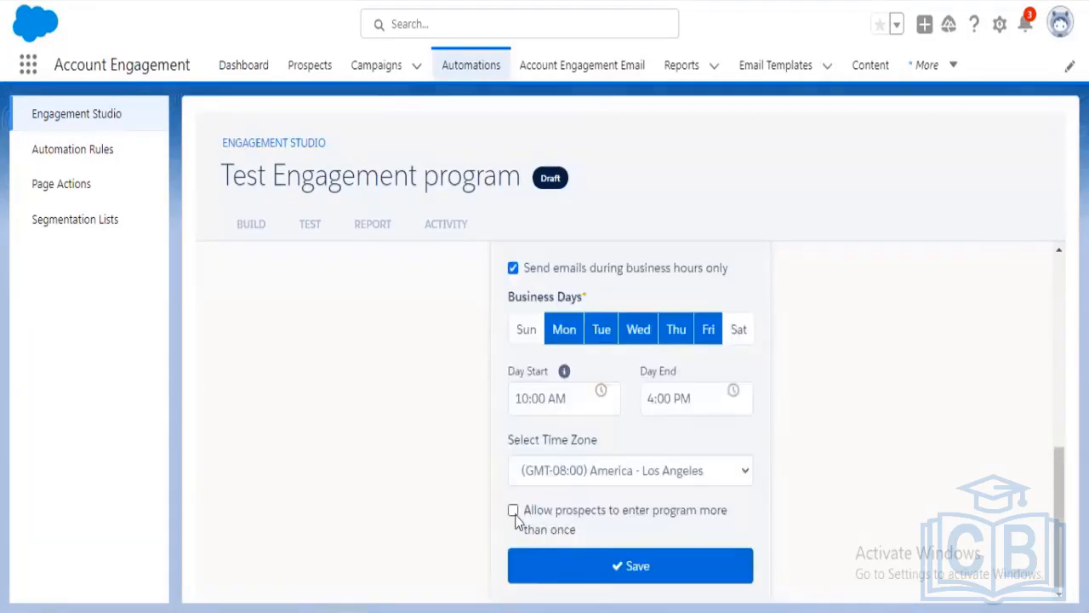
click(513, 510)
scroll(811, 516, down, 2)
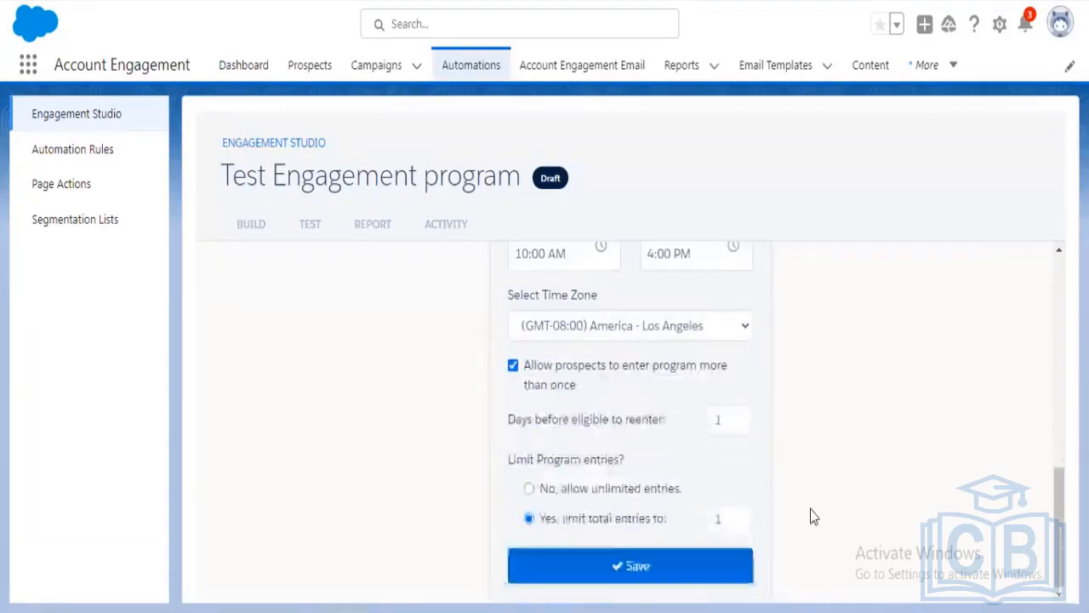
click(733, 520)
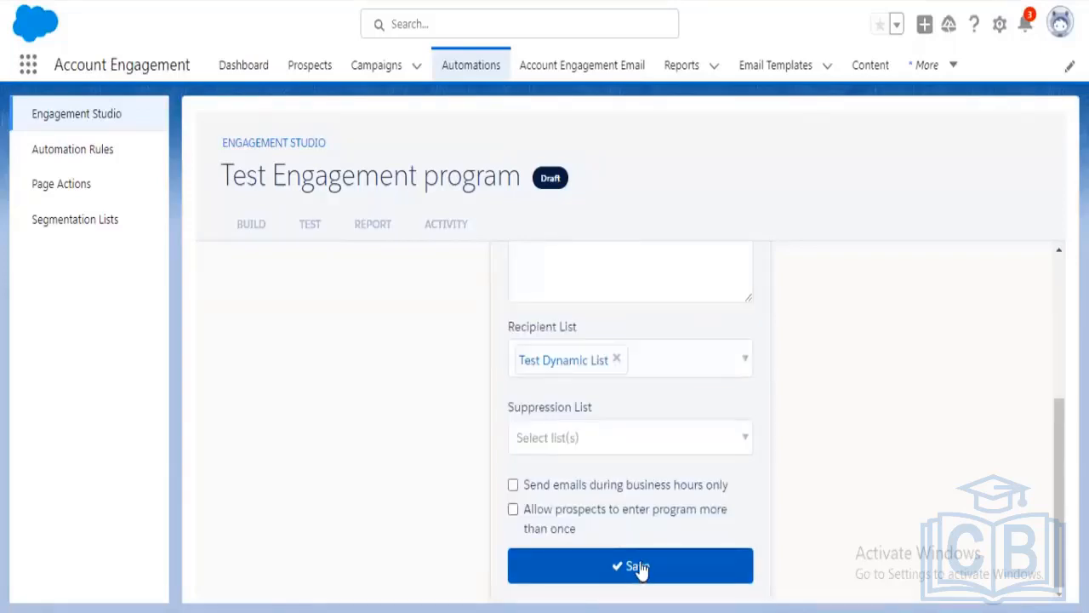
click(644, 570)
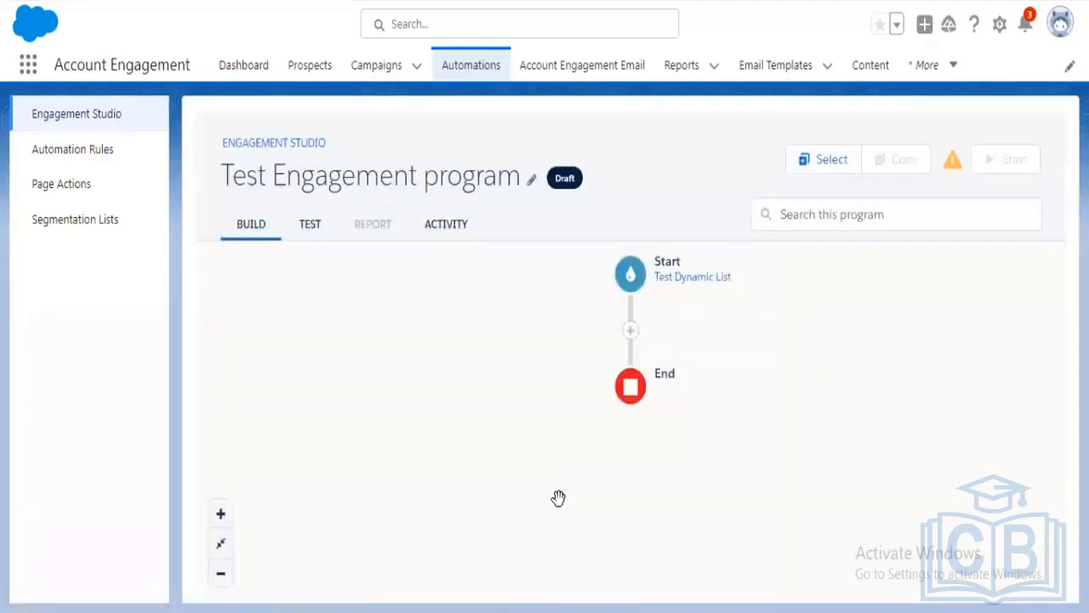
Step: View the Start settings of Test Engagement program and the list of automation rules
click(630, 274)
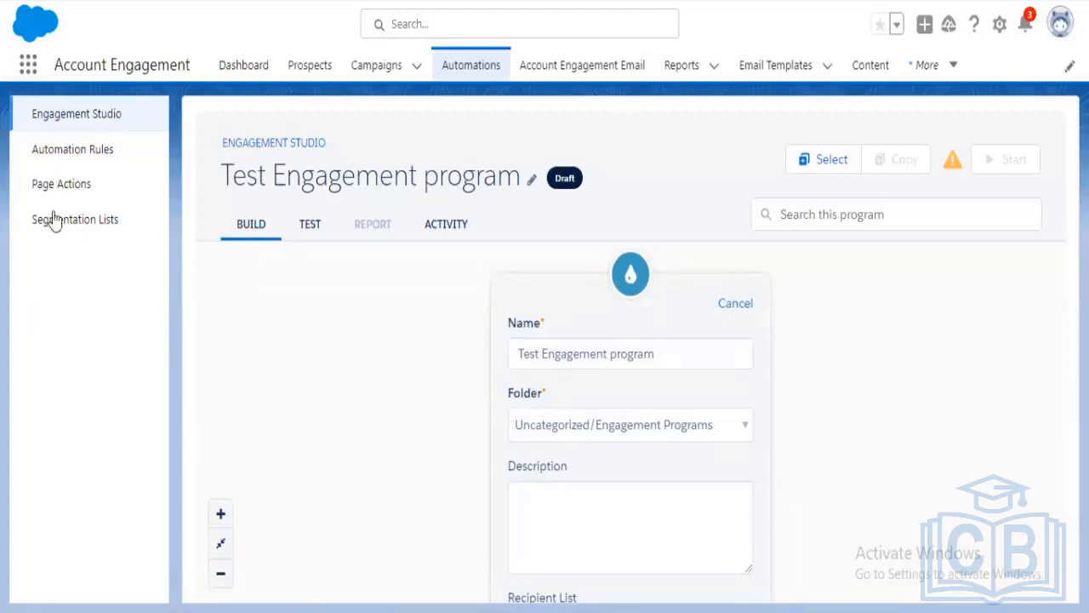
click(68, 116)
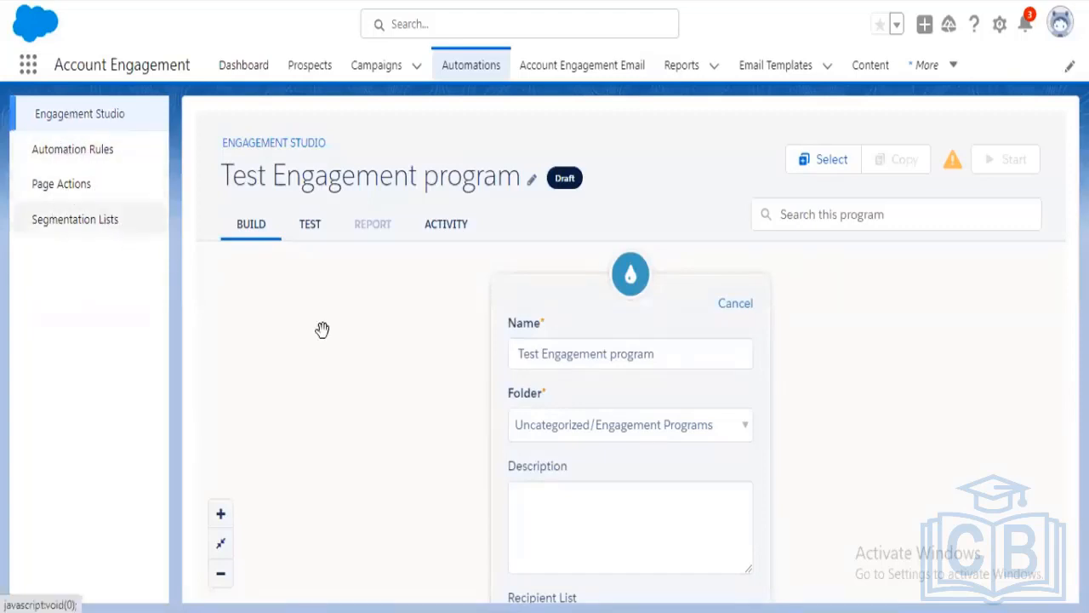
click(83, 160)
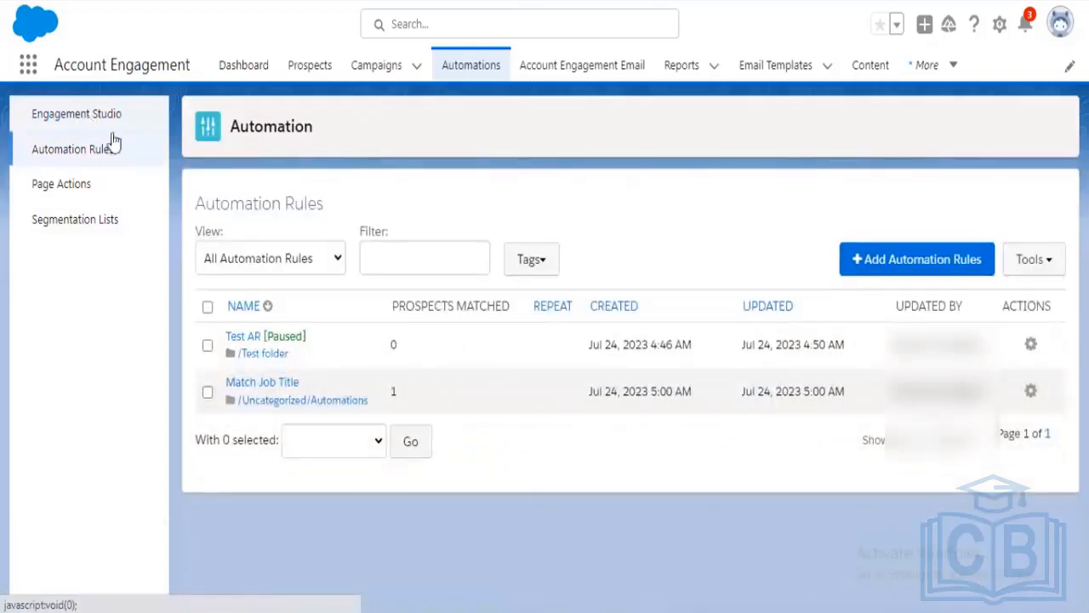
Step: Return to the Engagement Studio programs and view the report flow of Test Engagement Program1 at a readable size
click(88, 117)
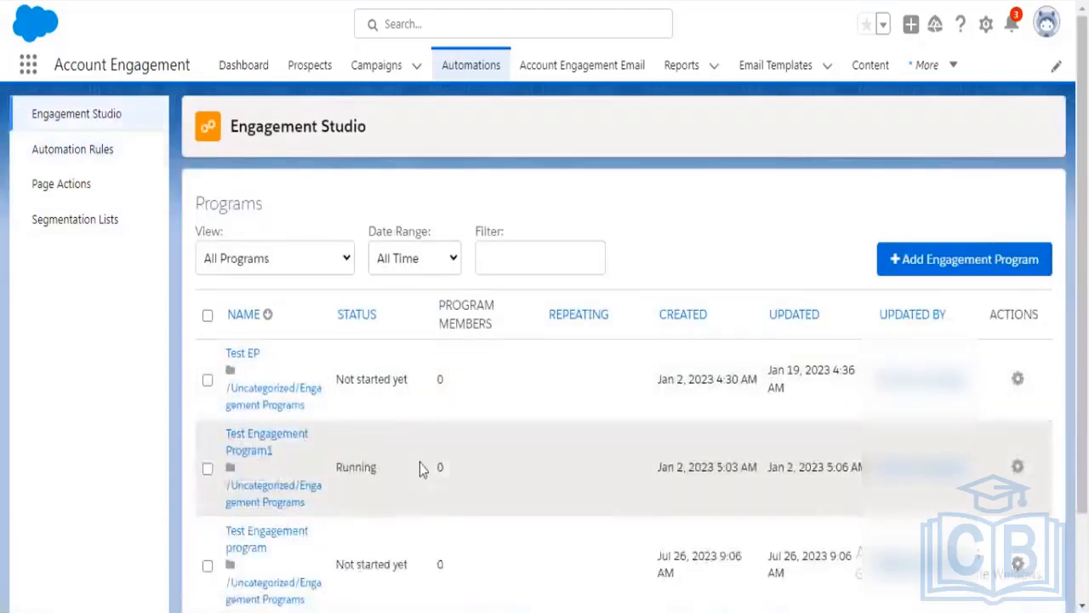
scroll(423, 469, down, 1)
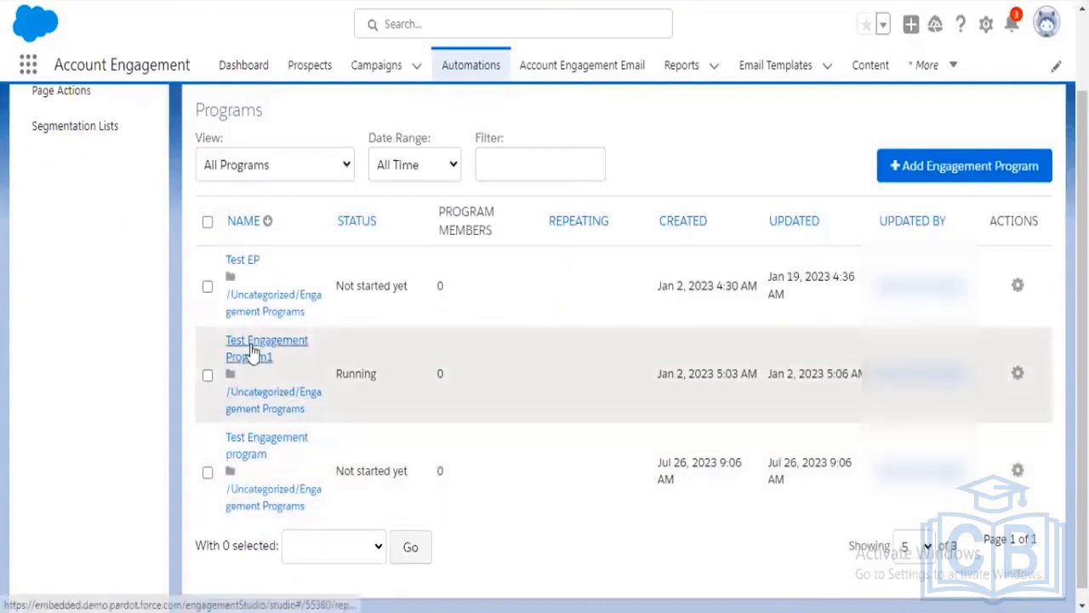
click(253, 352)
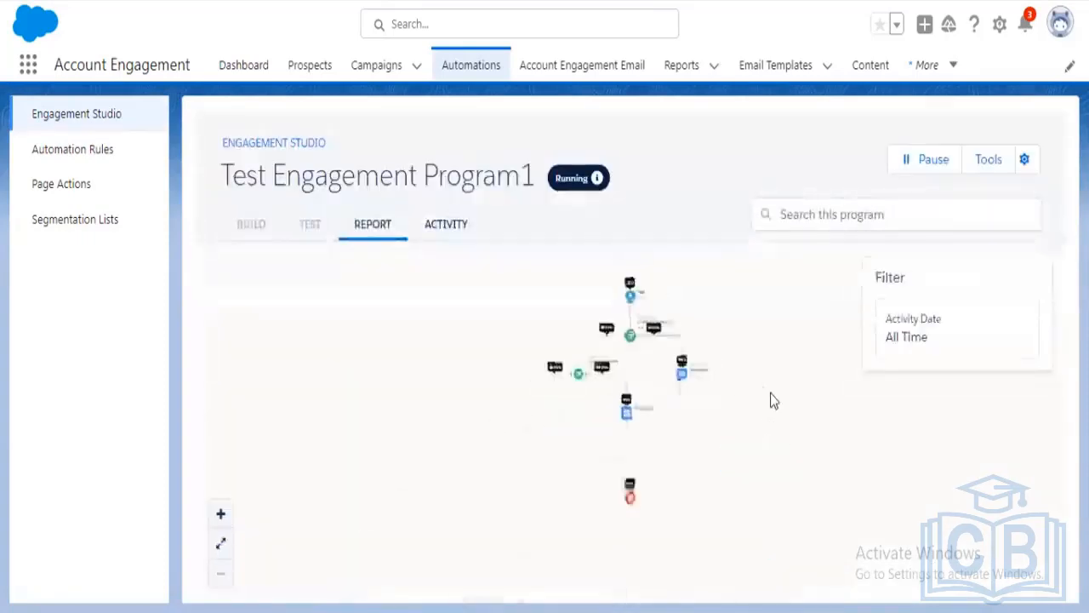
click(221, 544)
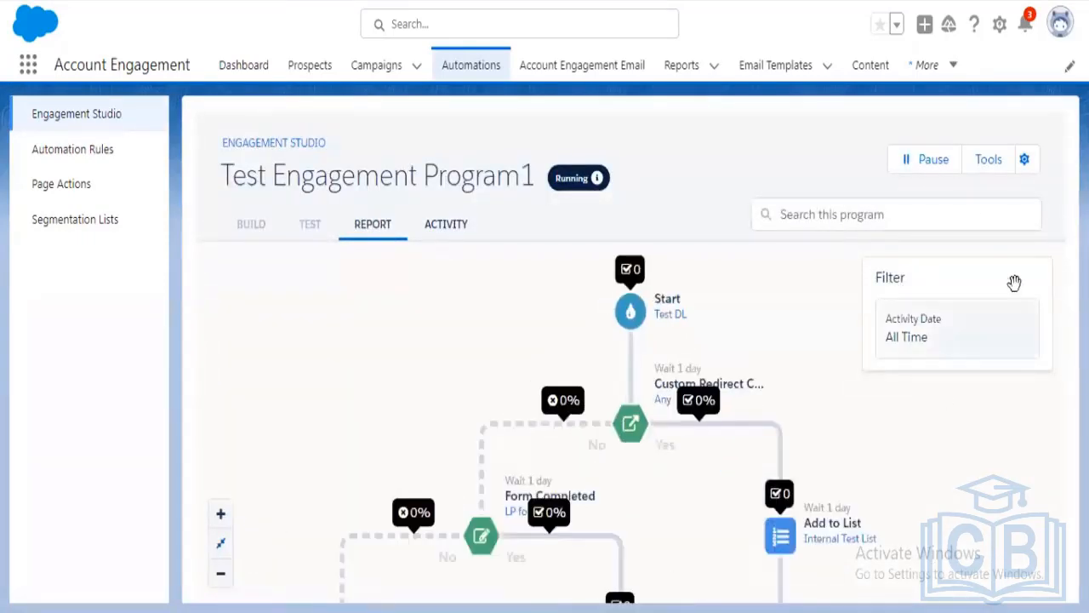
Step: Pause Test Engagement Program1, confirm cancelling its scheduled stop, and show the program's build view
click(934, 164)
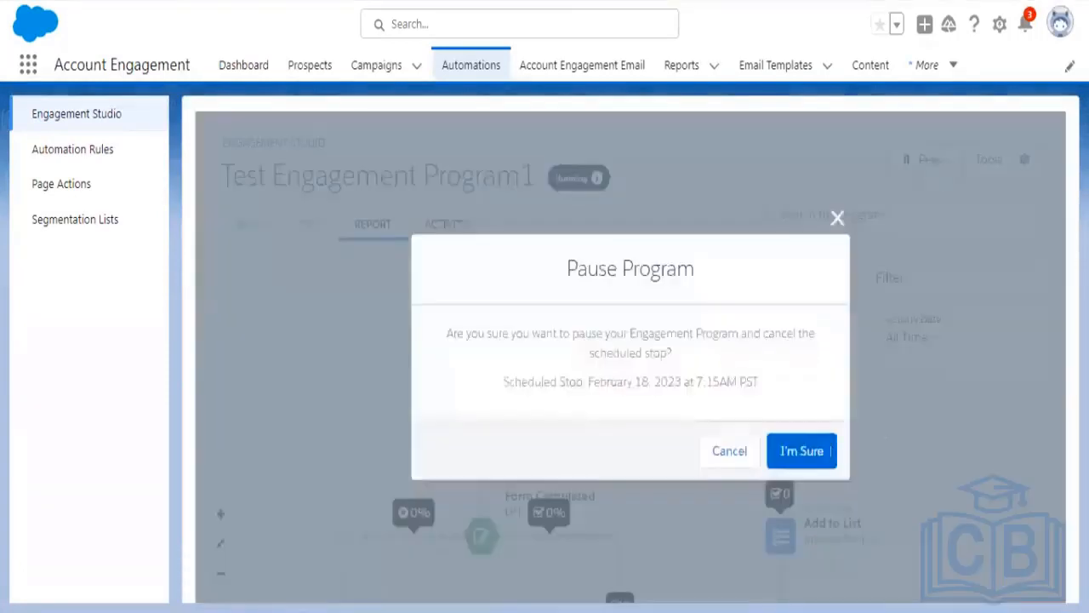
click(822, 450)
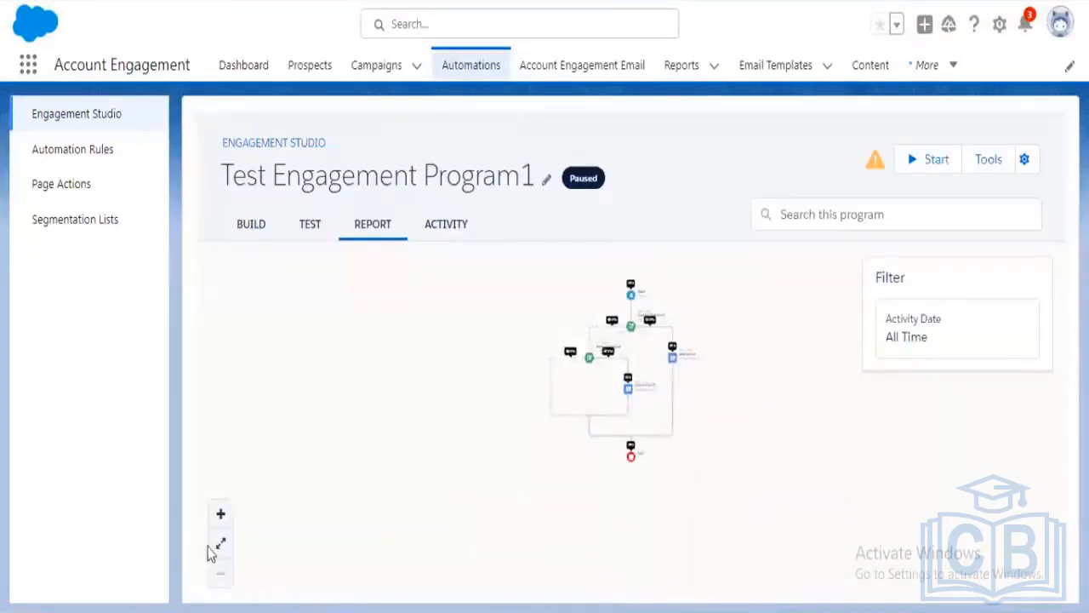
click(220, 544)
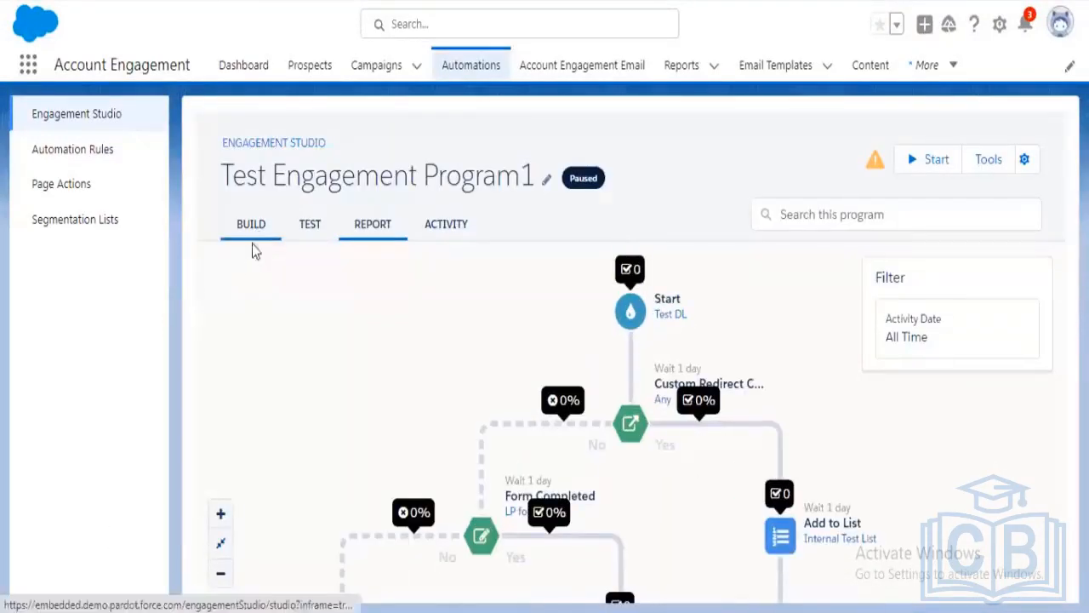
click(252, 242)
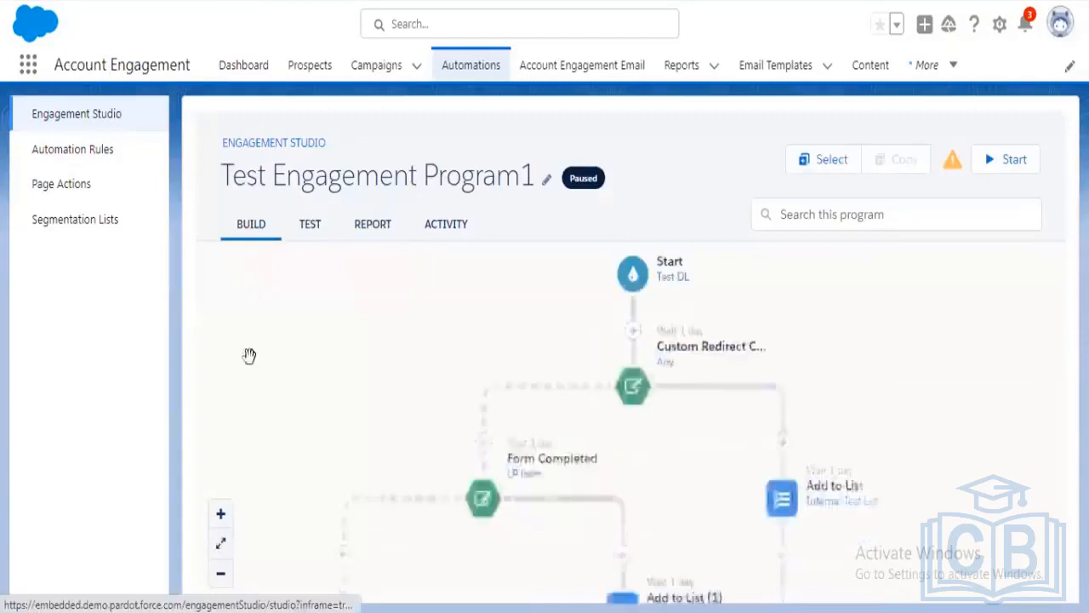
Step: Open the Start settings of Test Engagement Program1 and examine its recipient list, business hours, time zone and entry options
click(220, 544)
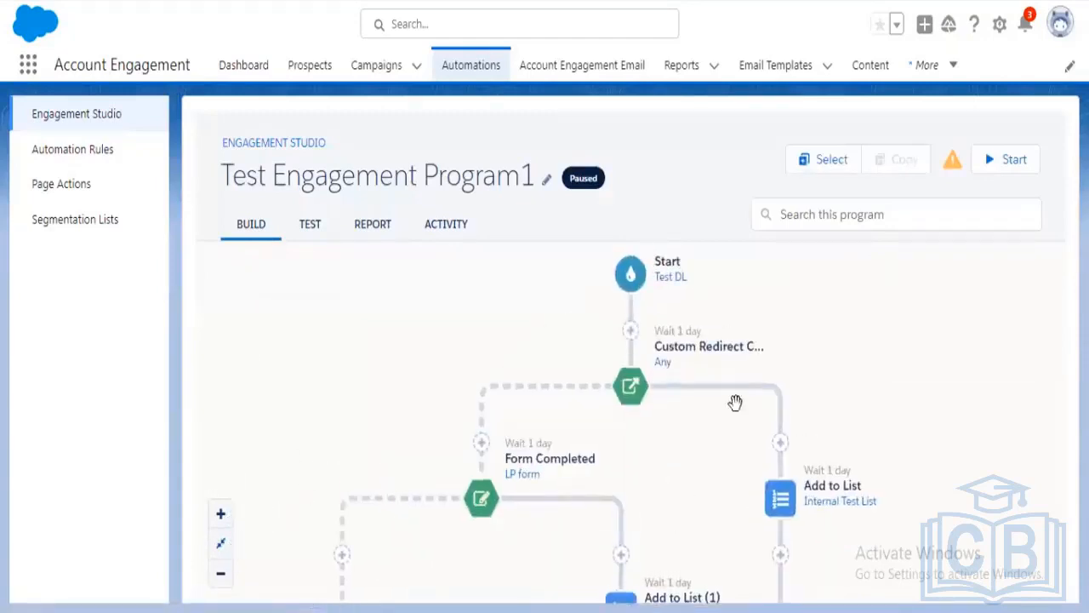
click(629, 331)
scroll(720, 477, down, 3)
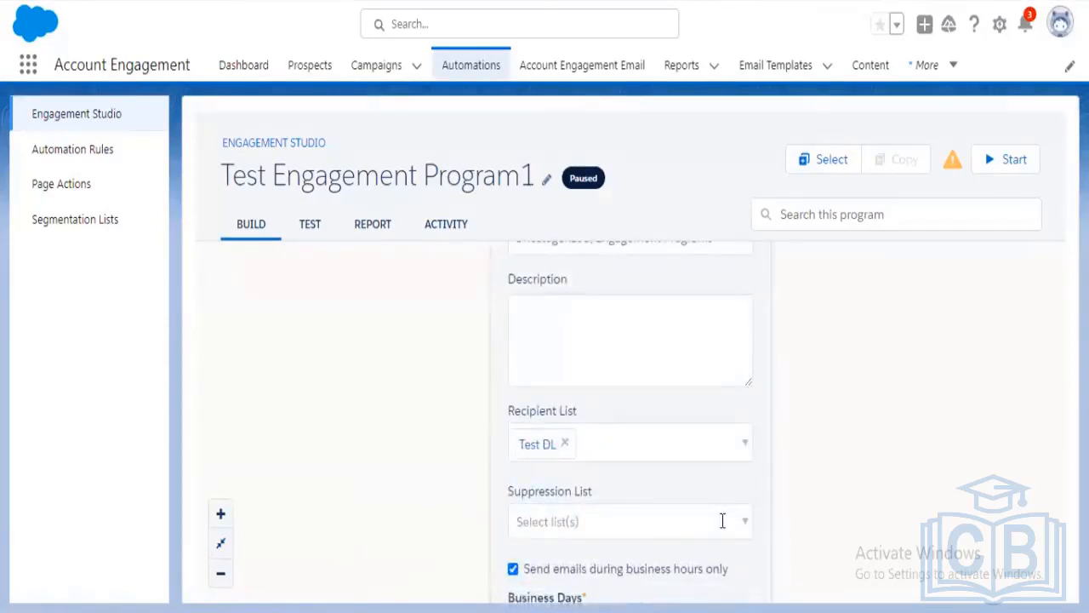
key(ctrl+minus)
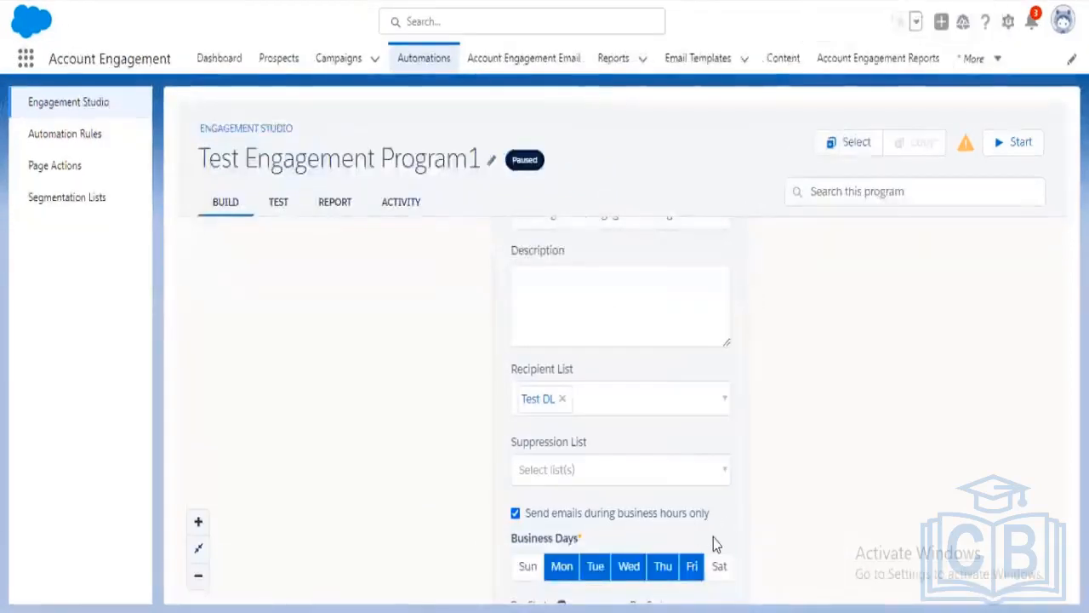
key(ctrl+minus)
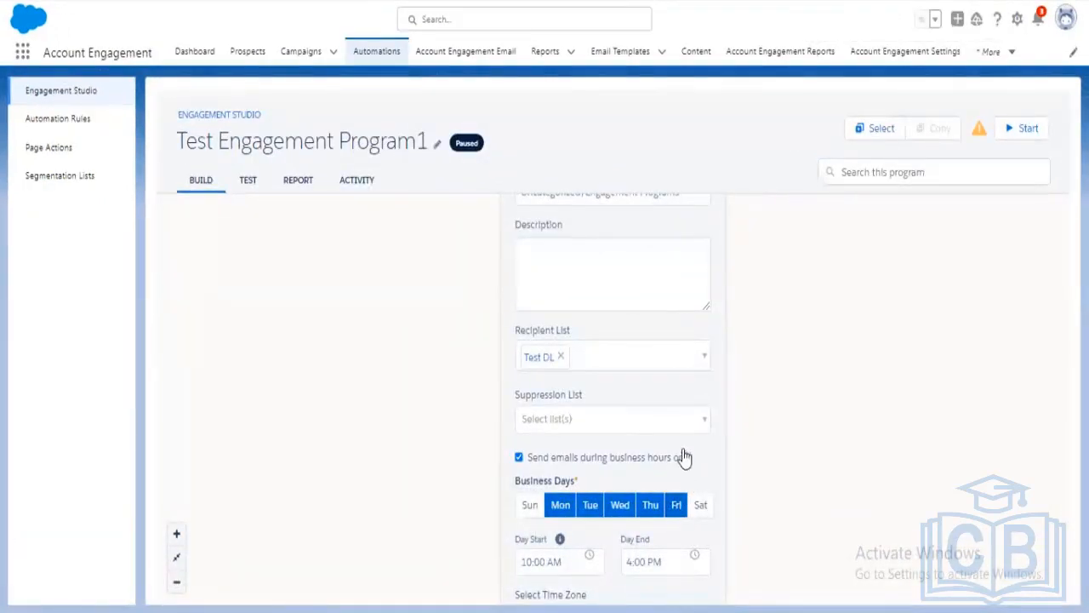
key(ctrl+minus)
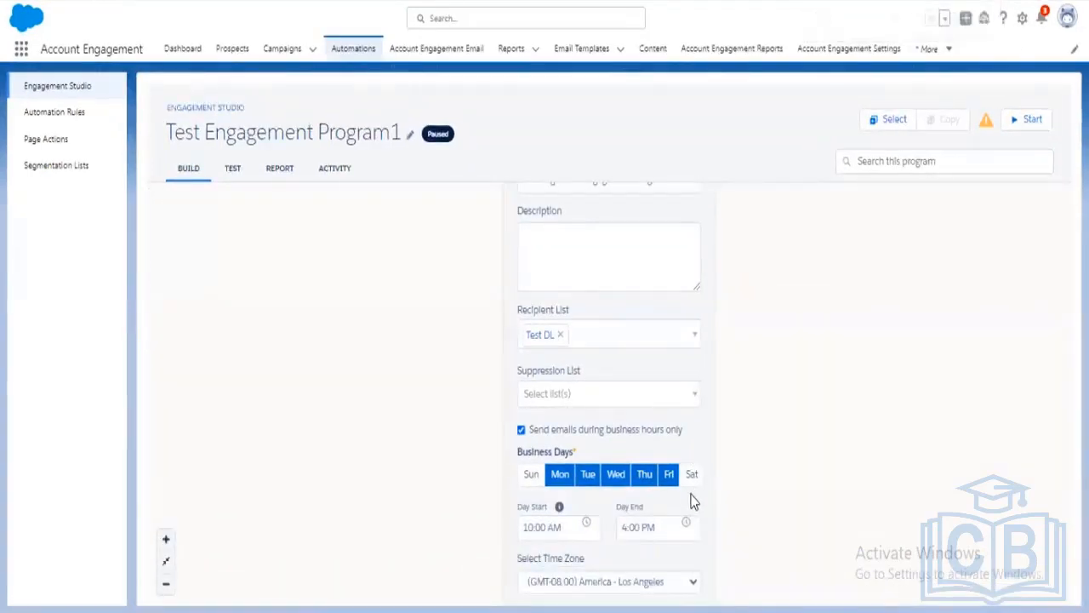
key(ctrl+minus)
key(ctrl+minus)
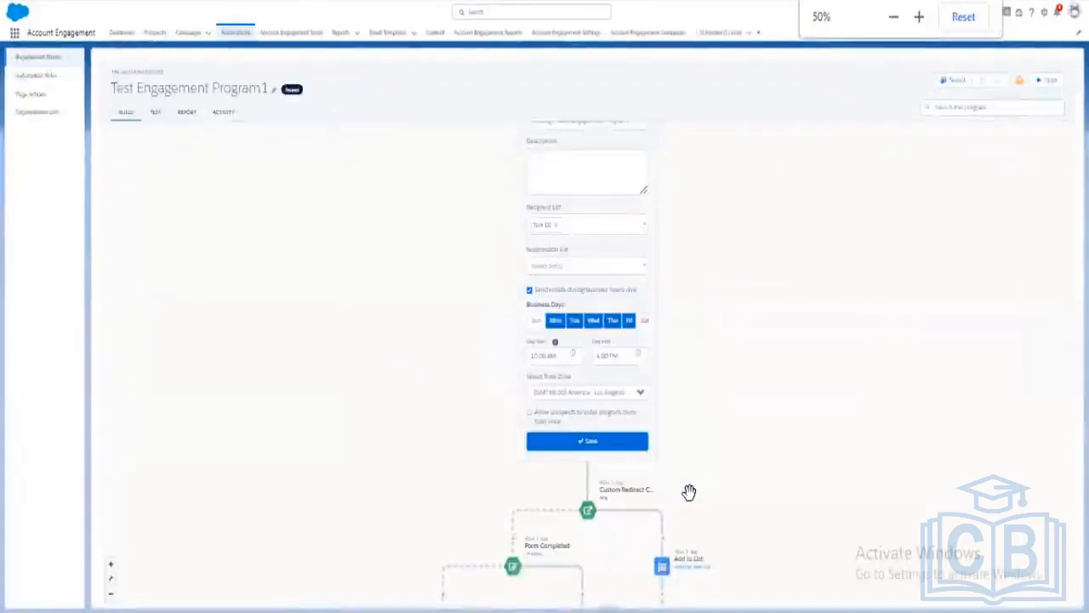
scroll(747, 460, up, 1)
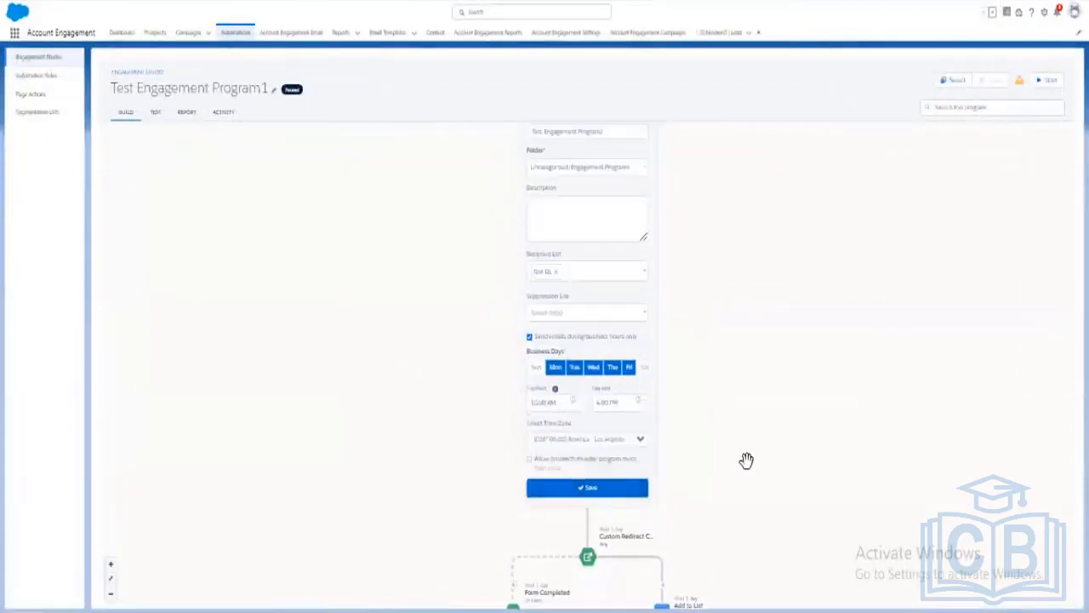
Step: Allow prospects to enter Test Engagement Program1 more than once, confirm the entry settings change, and review the re-entry options
click(550, 466)
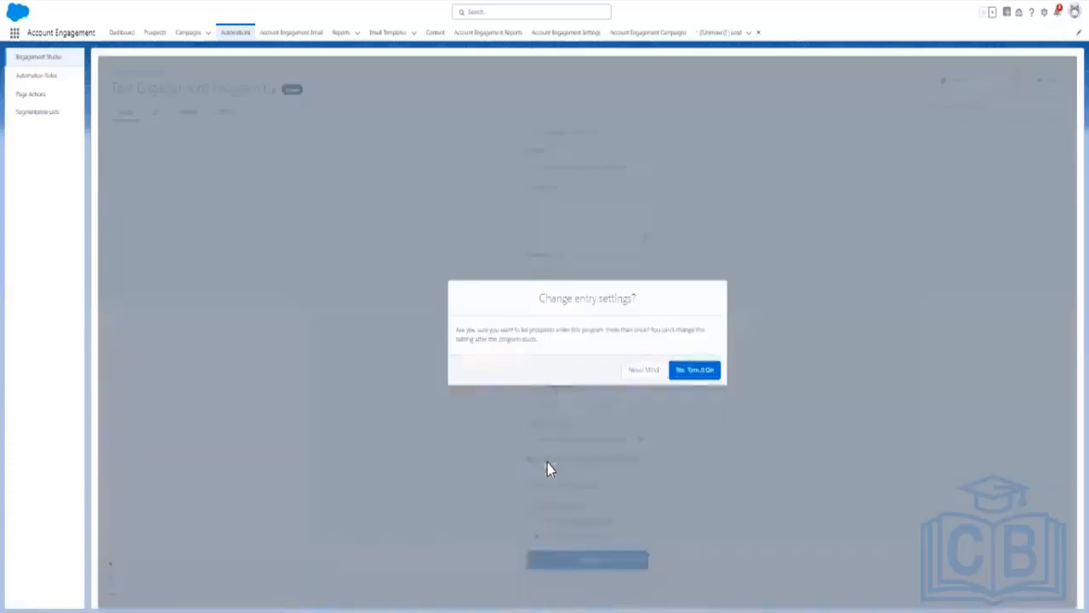
click(694, 375)
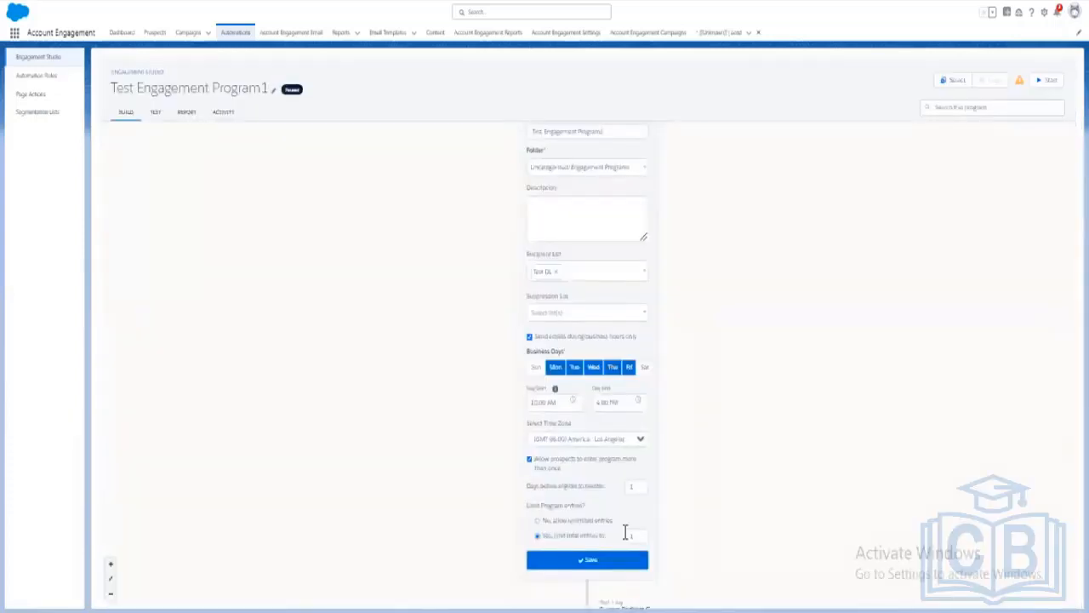
scroll(794, 469, up, 1)
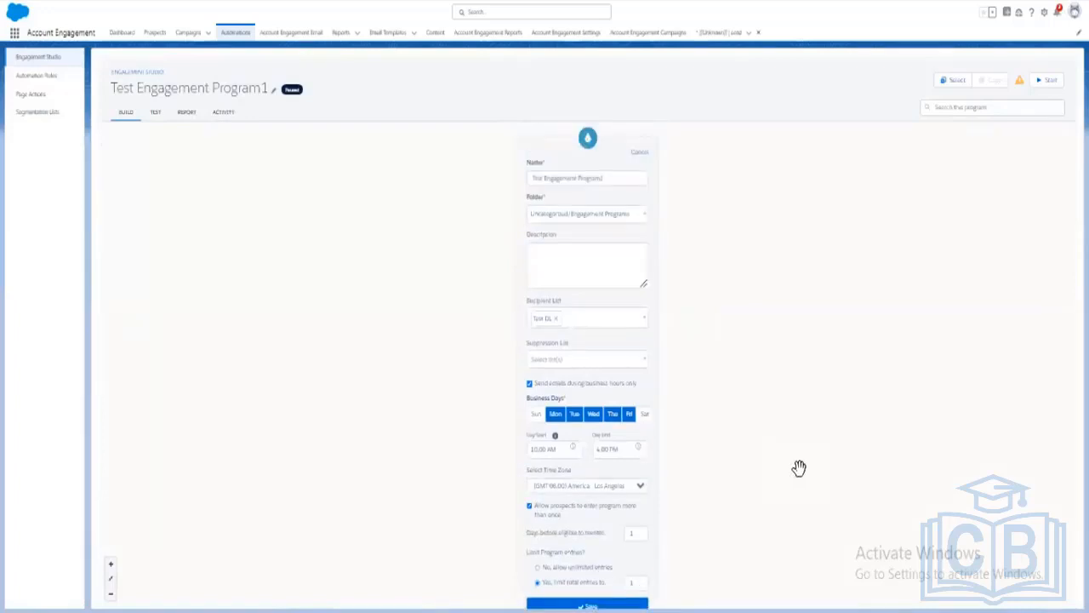
key(ctrl+0)
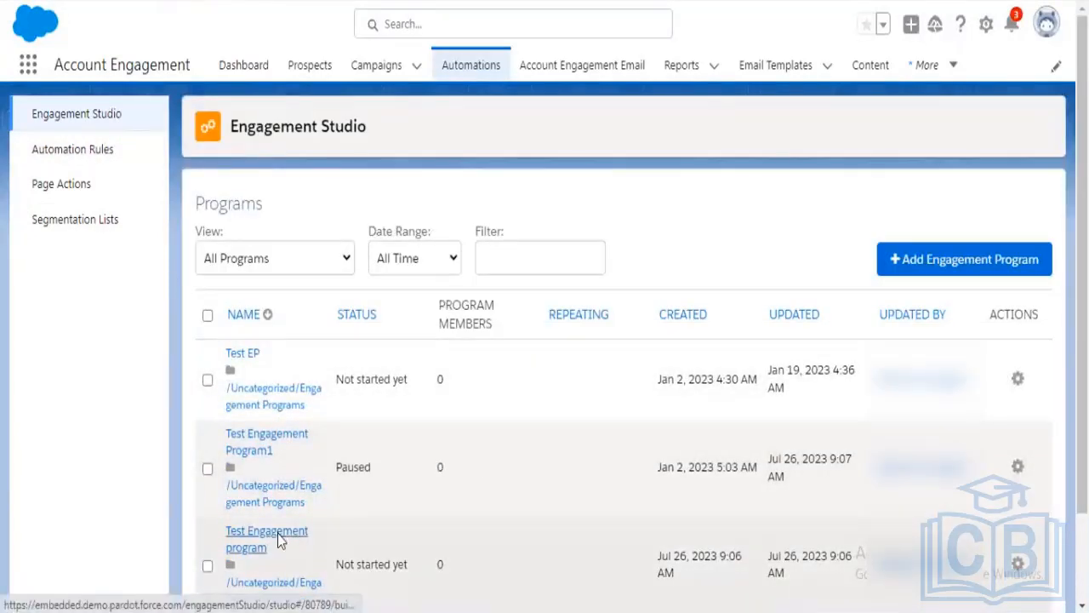
Step: Open the build view of Test Engagement program and examine the action types available between Start and End, without adding one
click(279, 542)
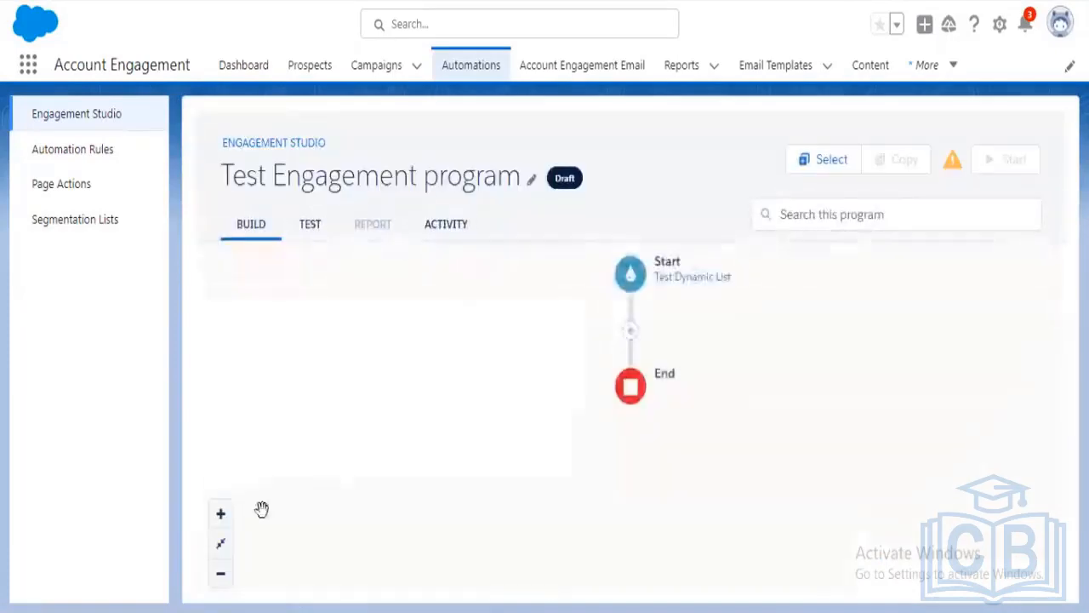
click(631, 332)
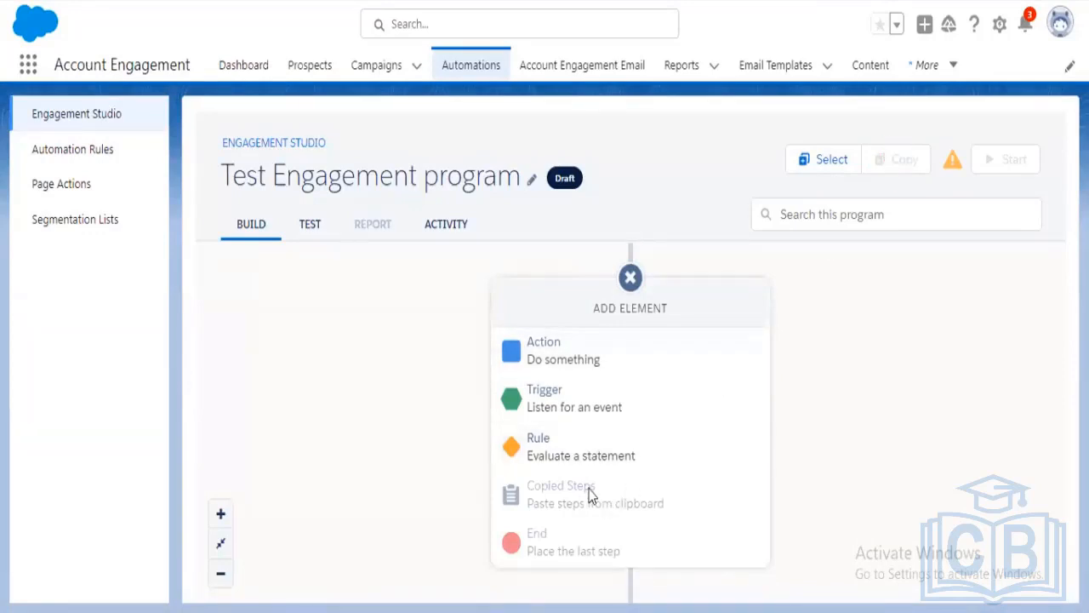
click(587, 366)
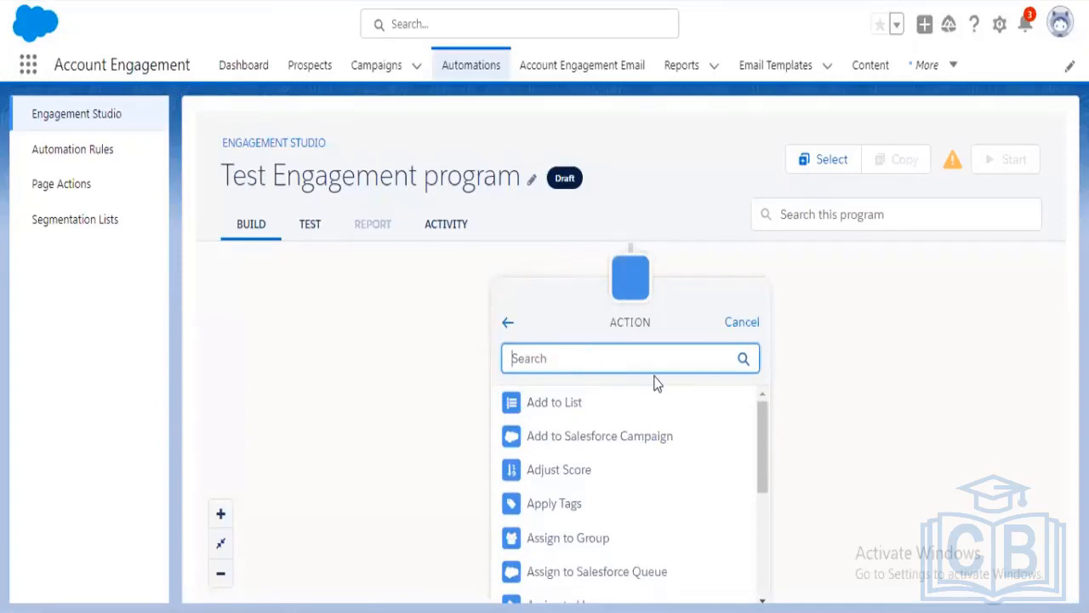
click(743, 330)
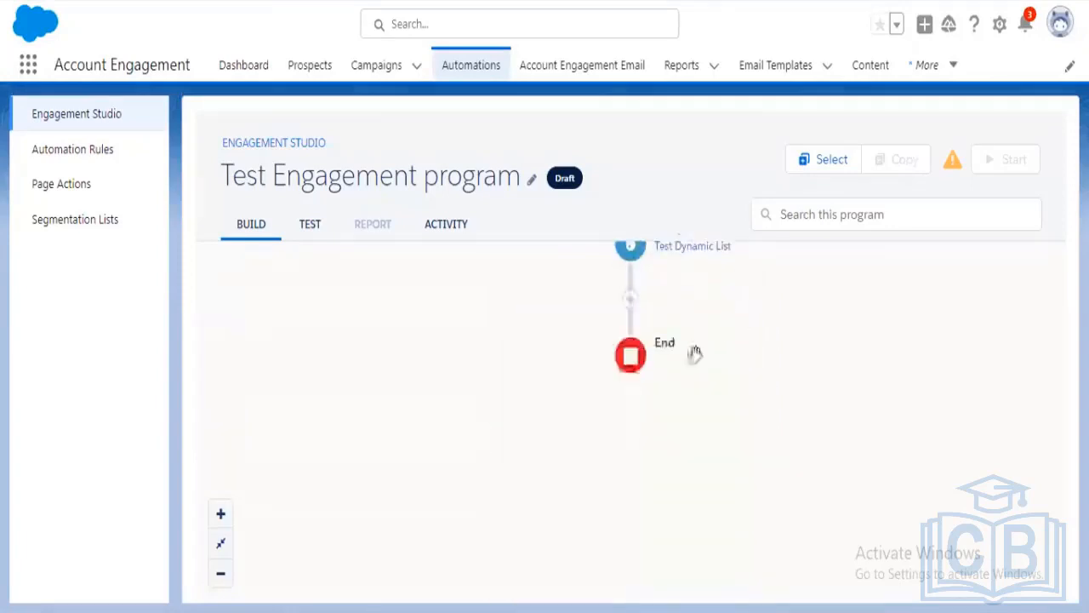
Step: Examine the trigger types available after Start and the settings of the Email Link Click trigger, leaving without saving
click(630, 309)
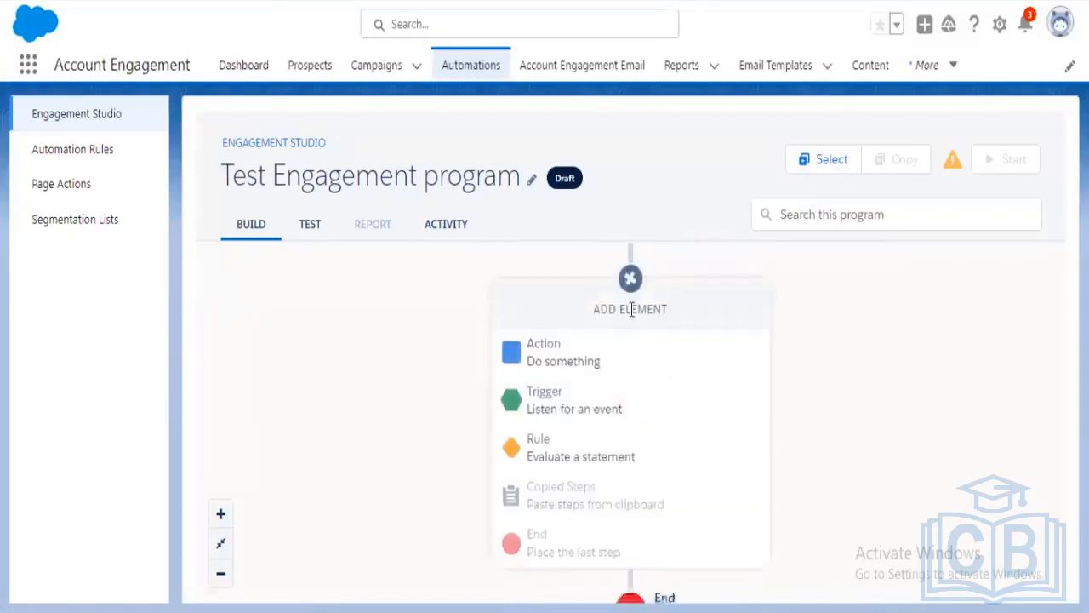
click(615, 408)
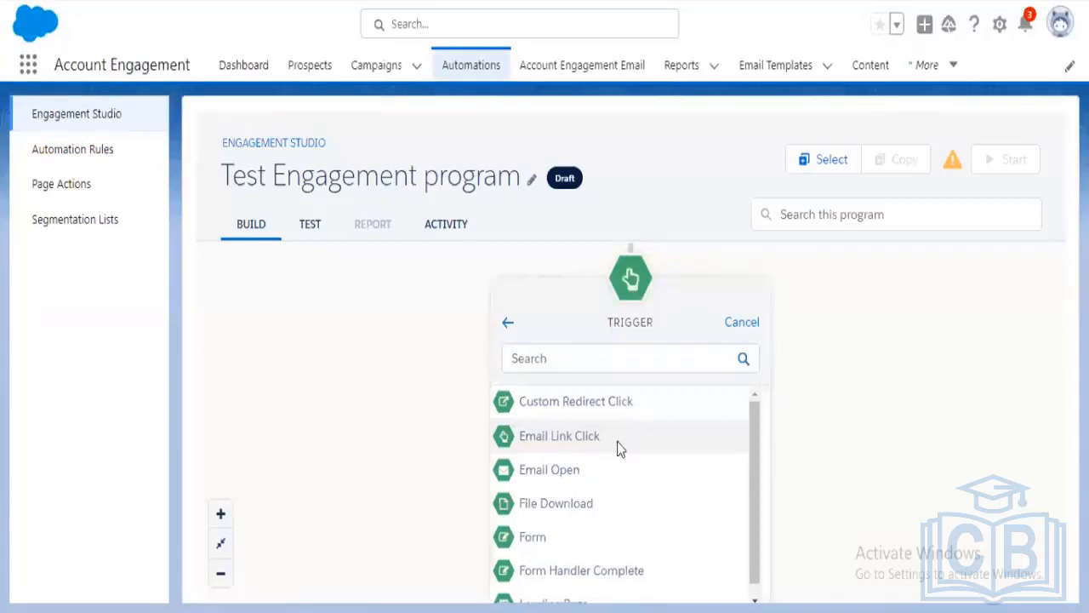
click(618, 444)
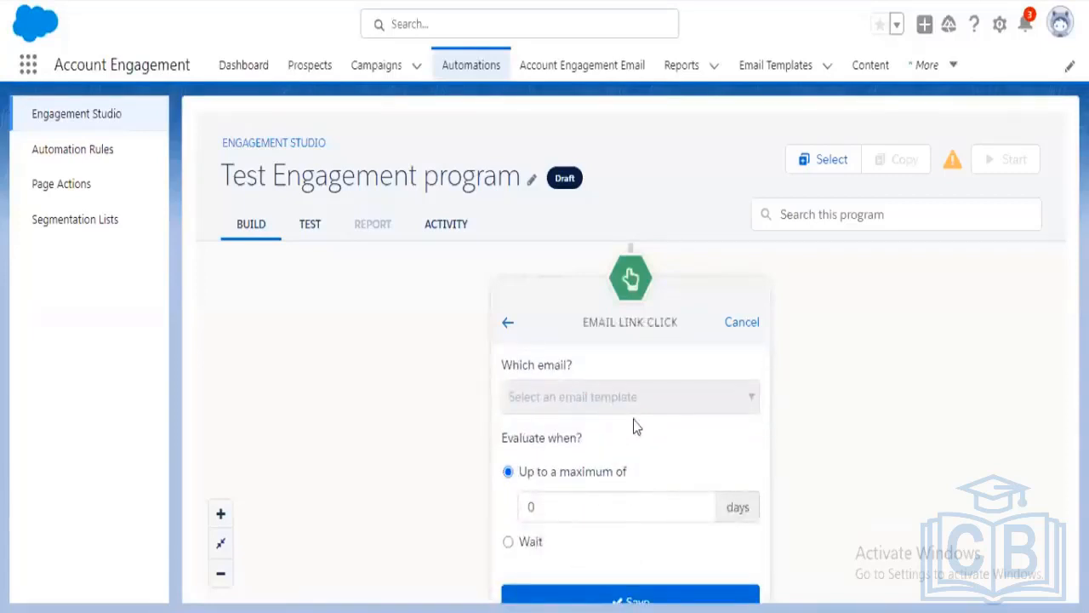
click(743, 328)
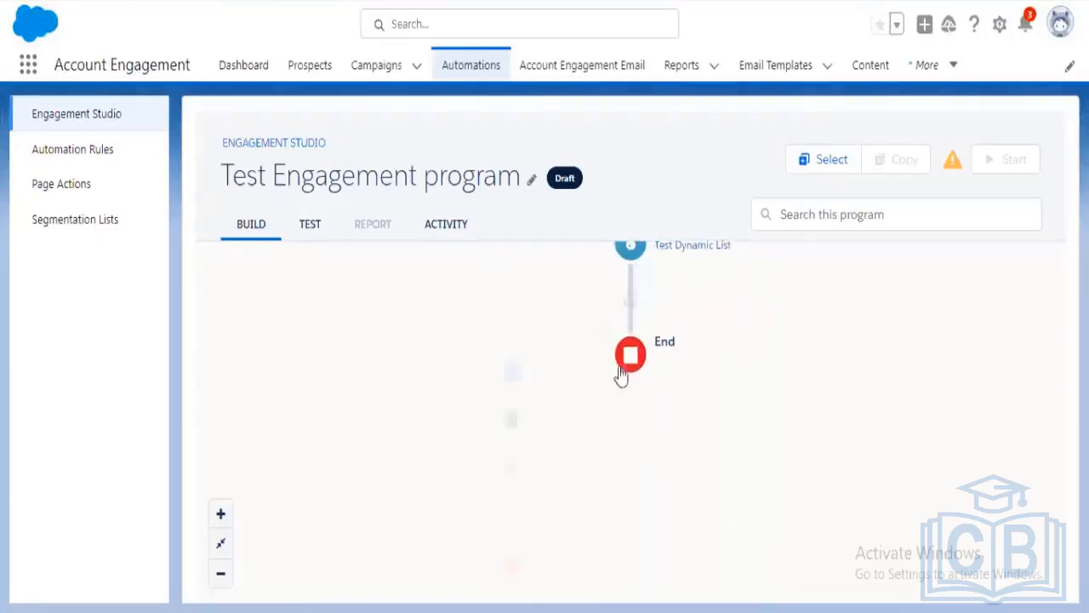
Step: Begin a new Form trigger between Start and End in Test Engagement program
click(624, 373)
click(583, 411)
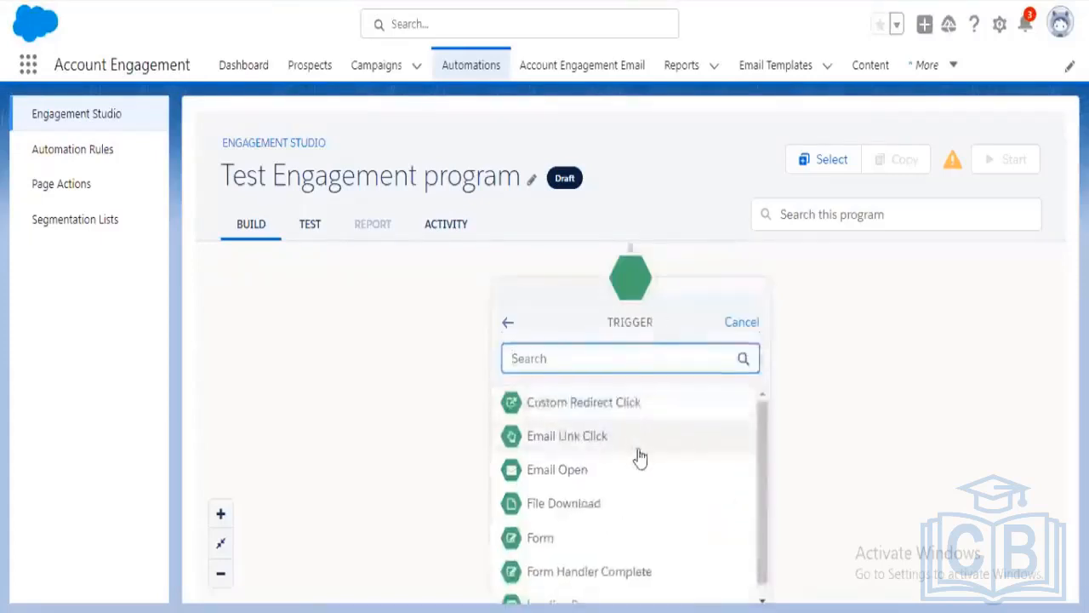
scroll(647, 459, down, 1)
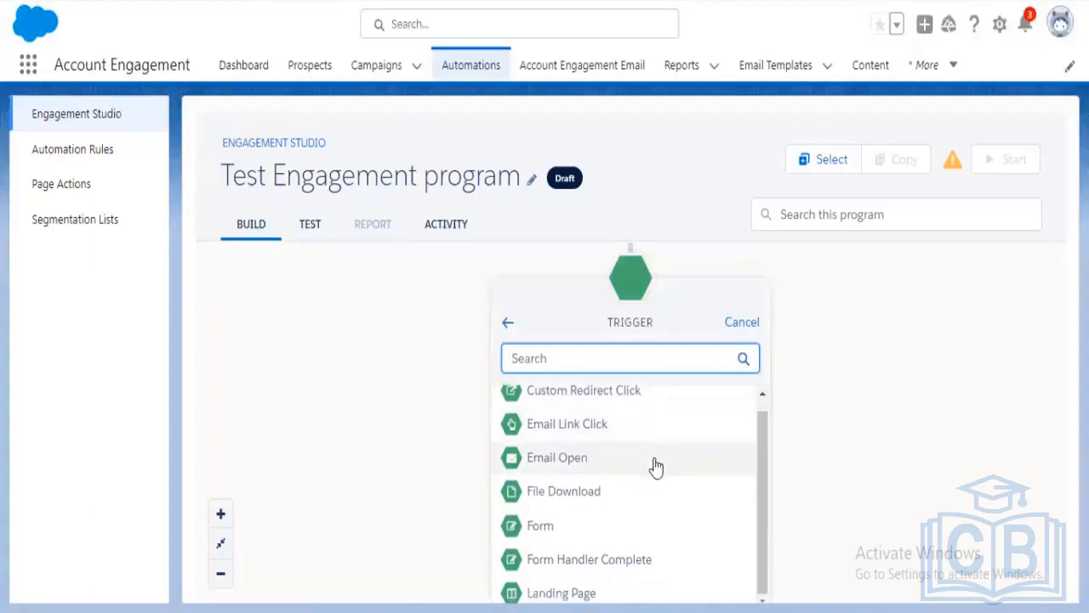
click(659, 538)
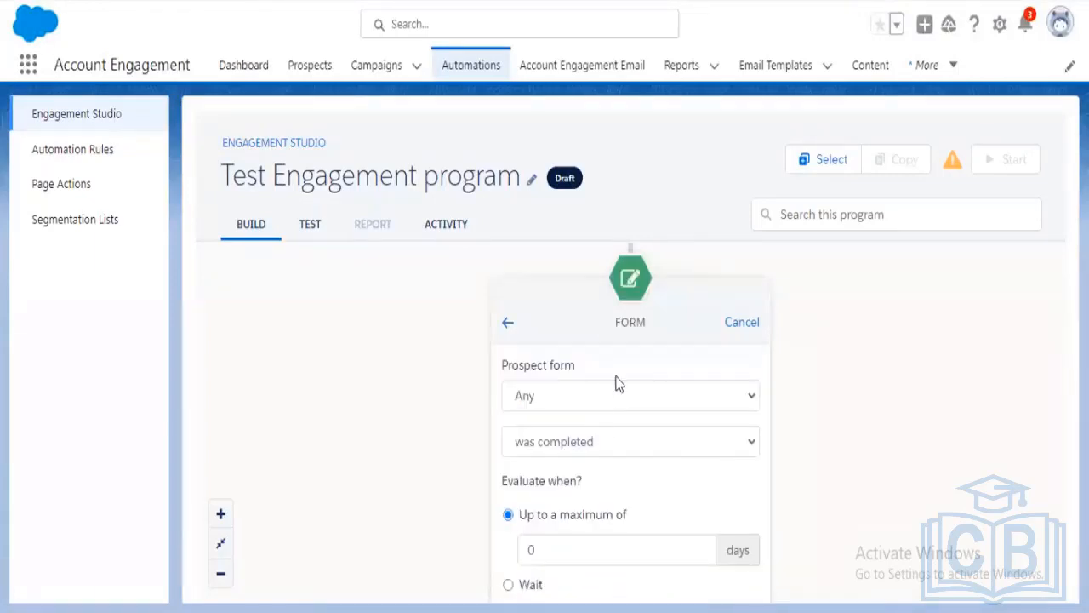
click(509, 325)
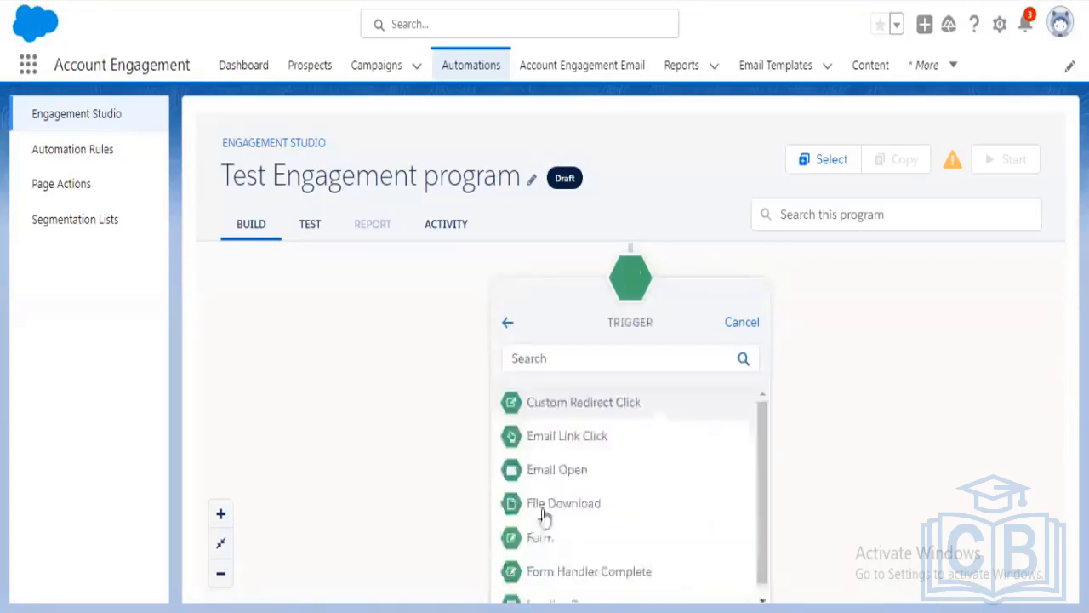
click(606, 542)
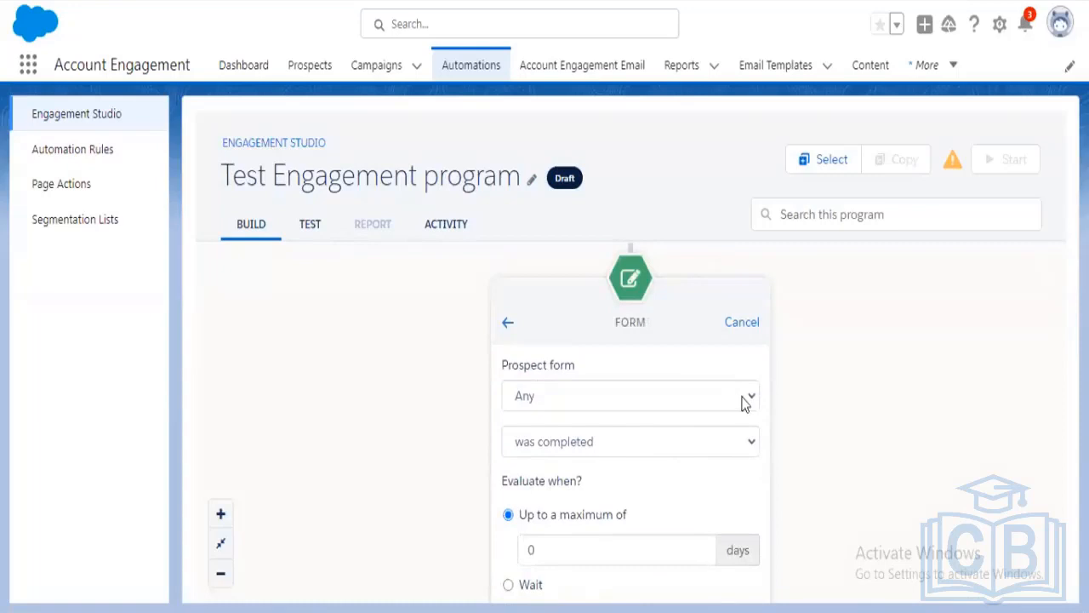
Step: Set the Form trigger to the specific form LP form with the condition "was completed", and save it
click(742, 397)
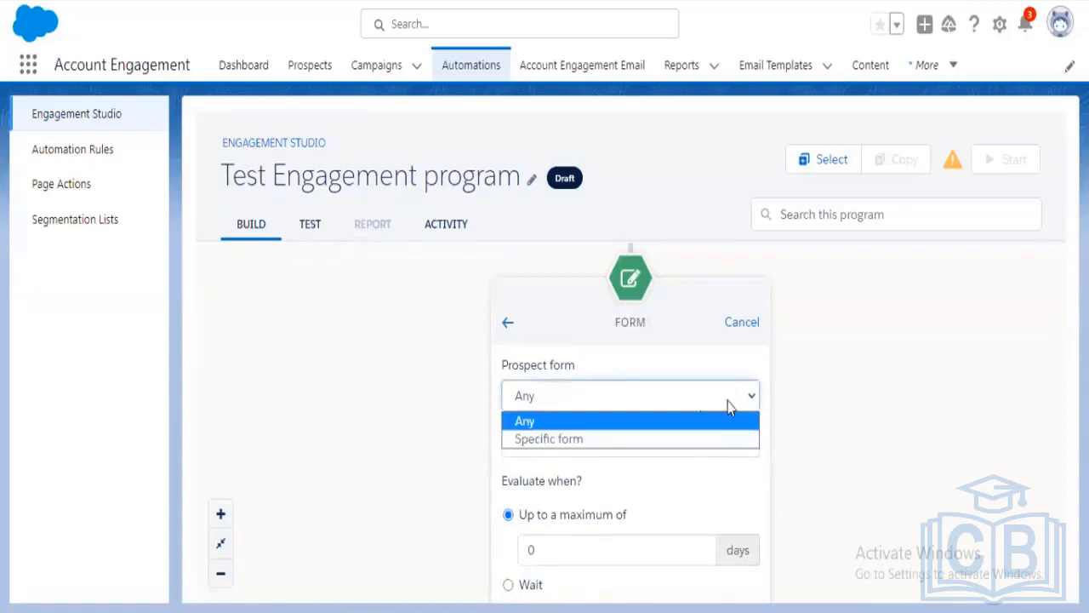
click(632, 440)
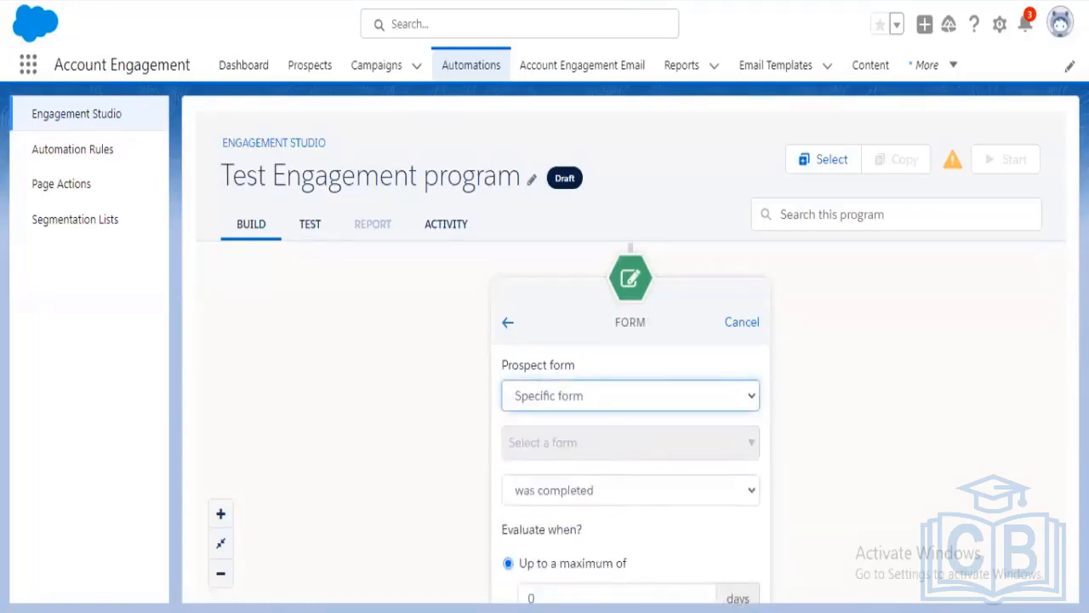
click(743, 444)
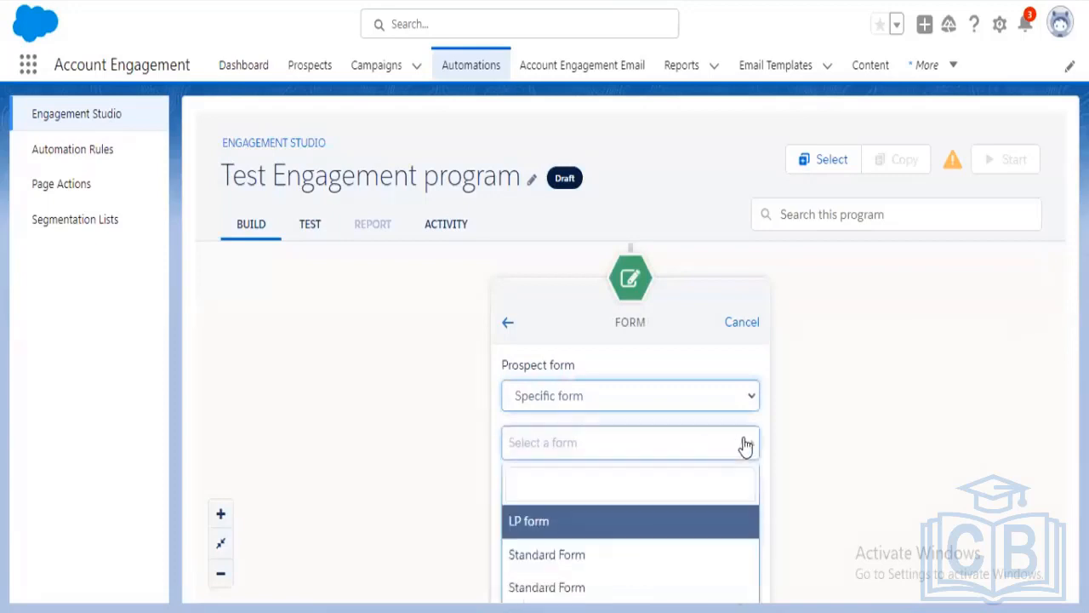
click(590, 529)
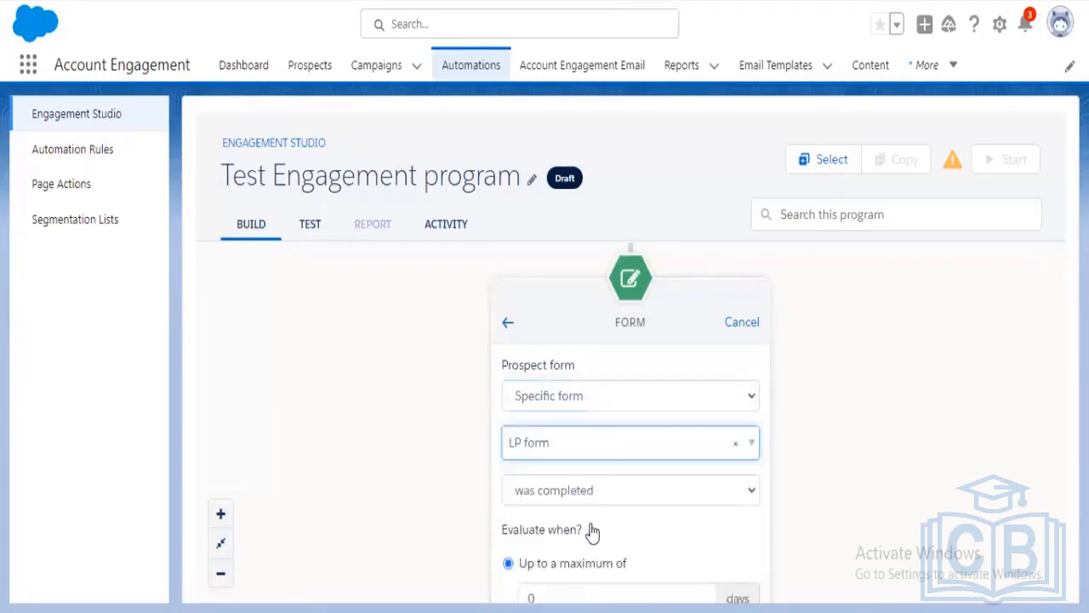
click(814, 503)
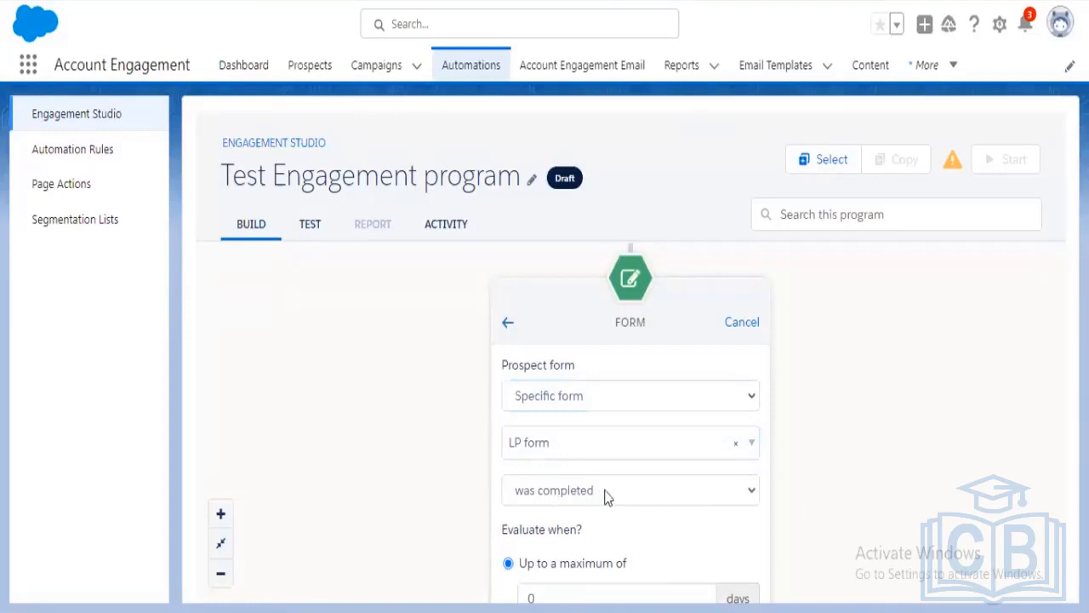
scroll(822, 486, down, 1)
scroll(821, 486, down, 1)
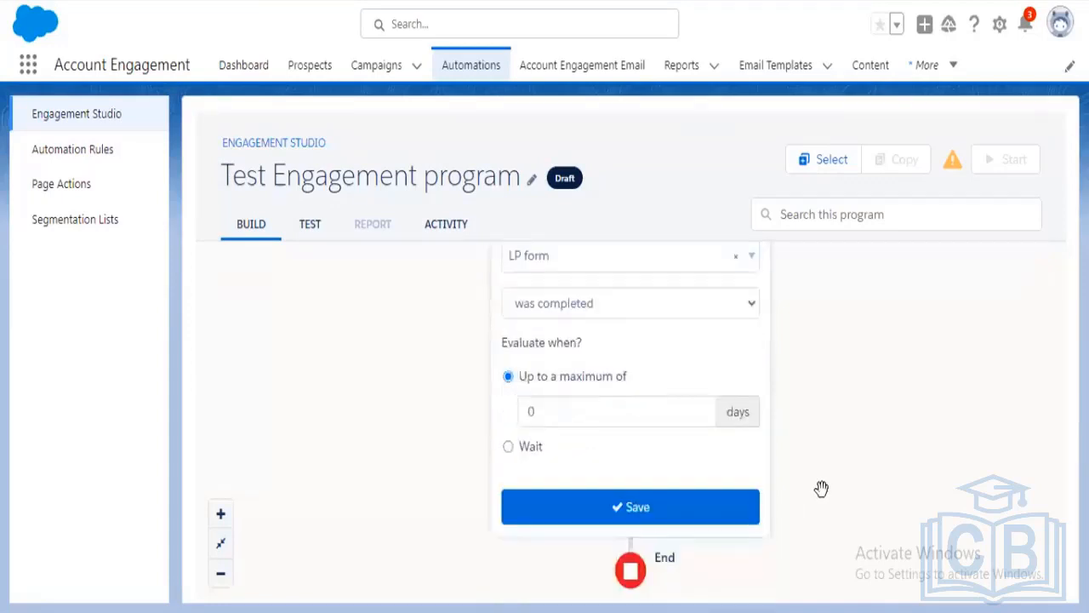
click(620, 508)
click(638, 511)
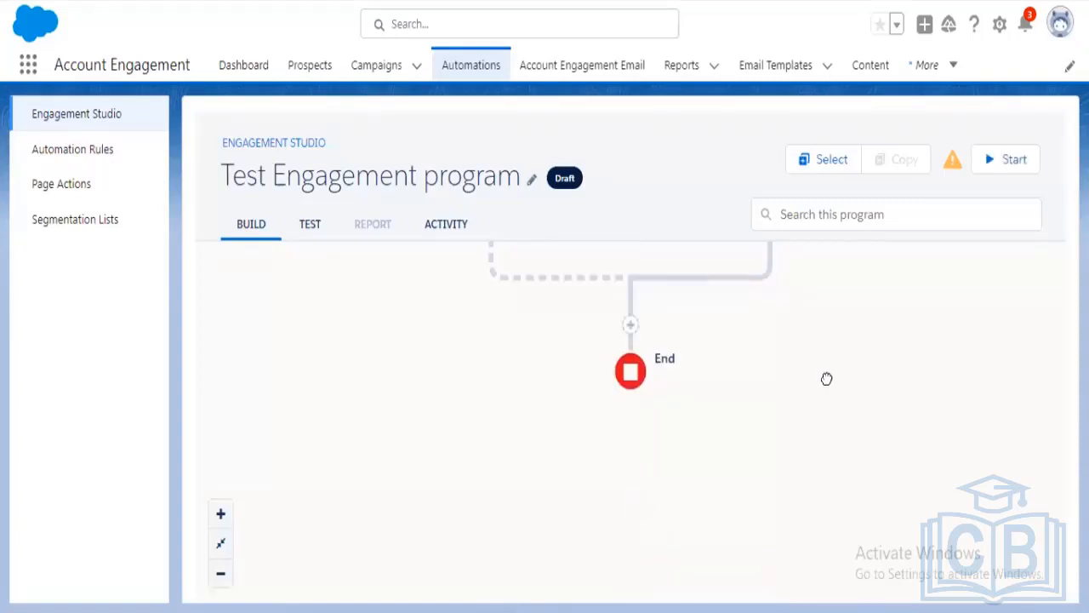
Step: View the program flow and the saved settings of the Form Completed trigger, then close them unchanged
drag(827, 380, 855, 462)
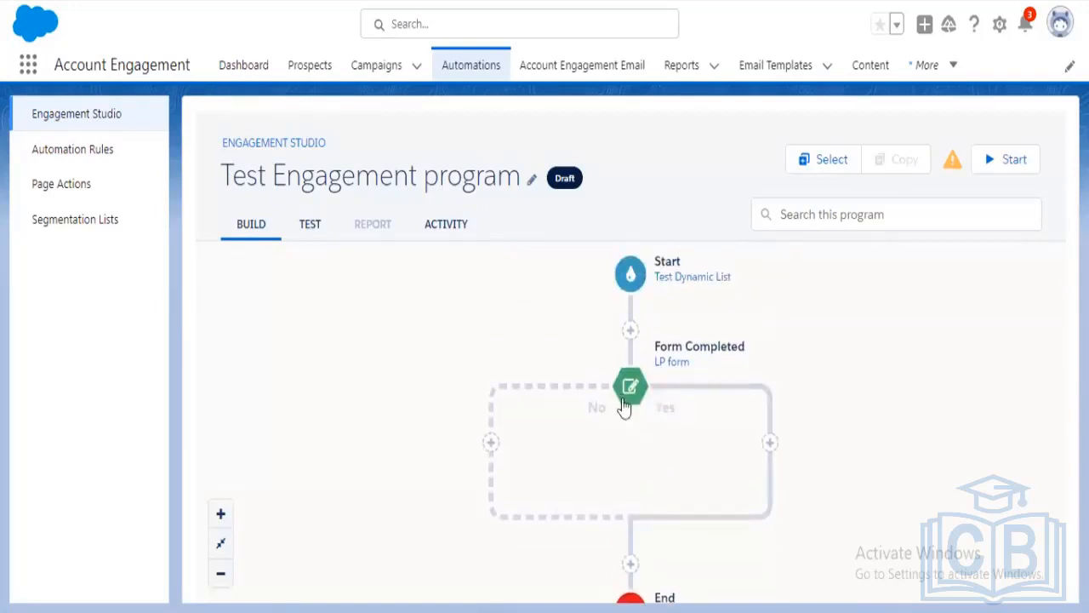
click(630, 392)
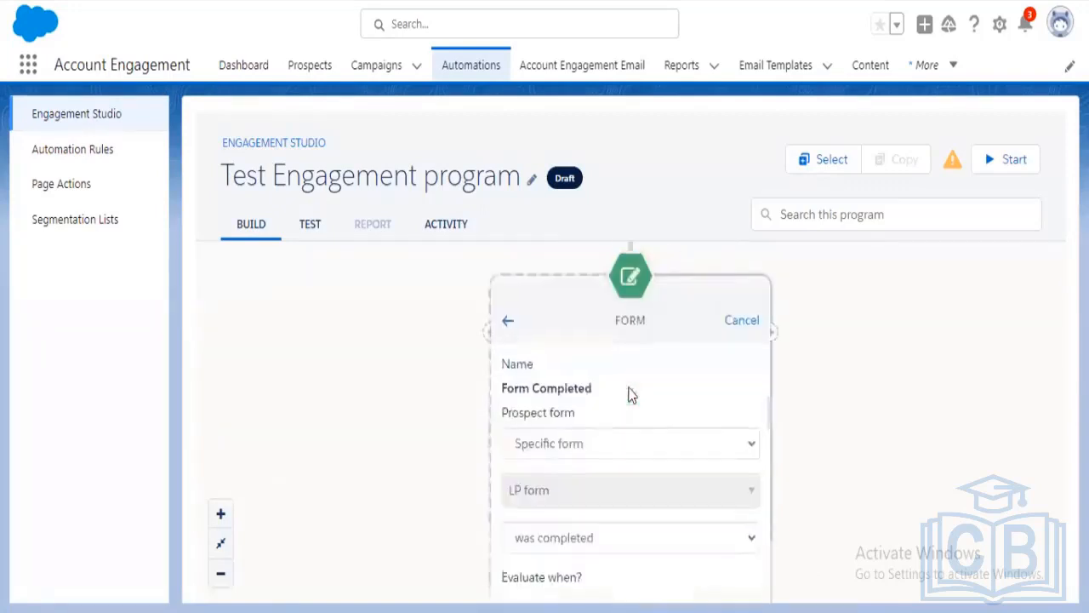
click(737, 321)
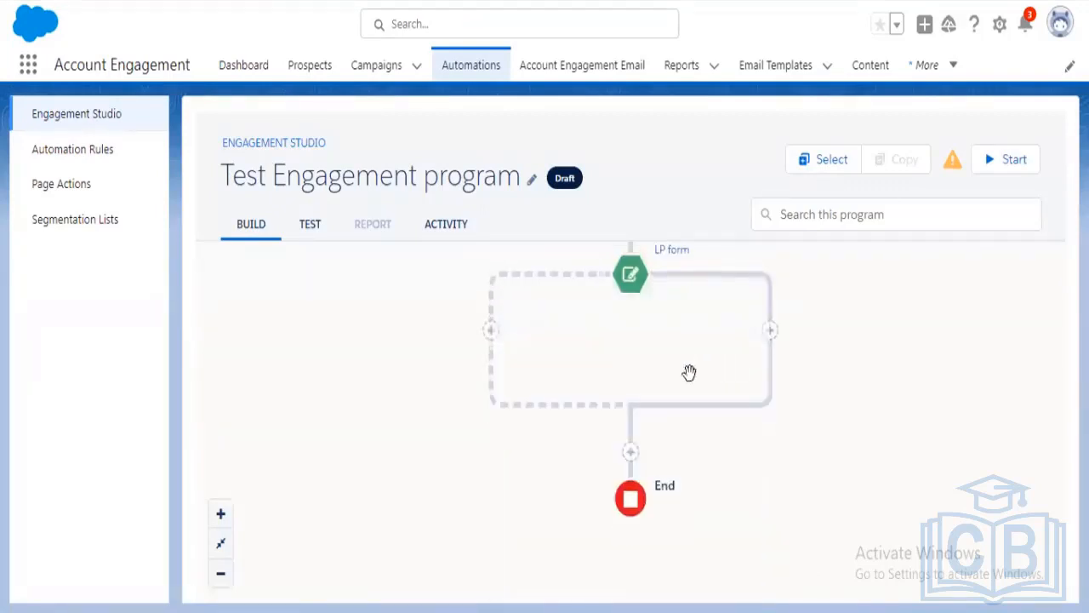
Step: Begin an Add to List action on the solid branch after Form Completed and review the lists available for adding prospects
click(770, 332)
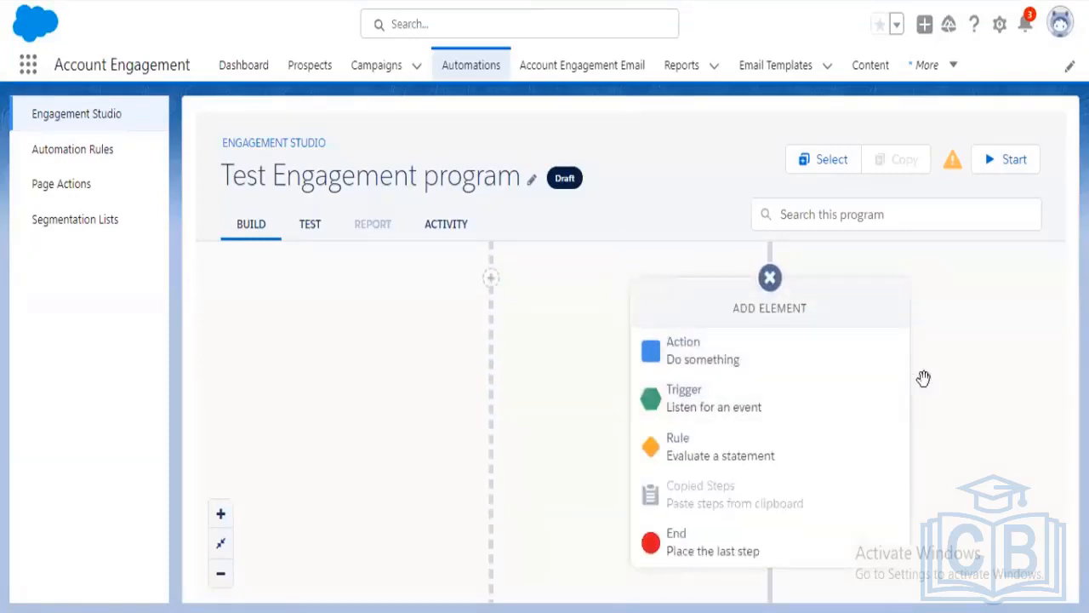
click(769, 279)
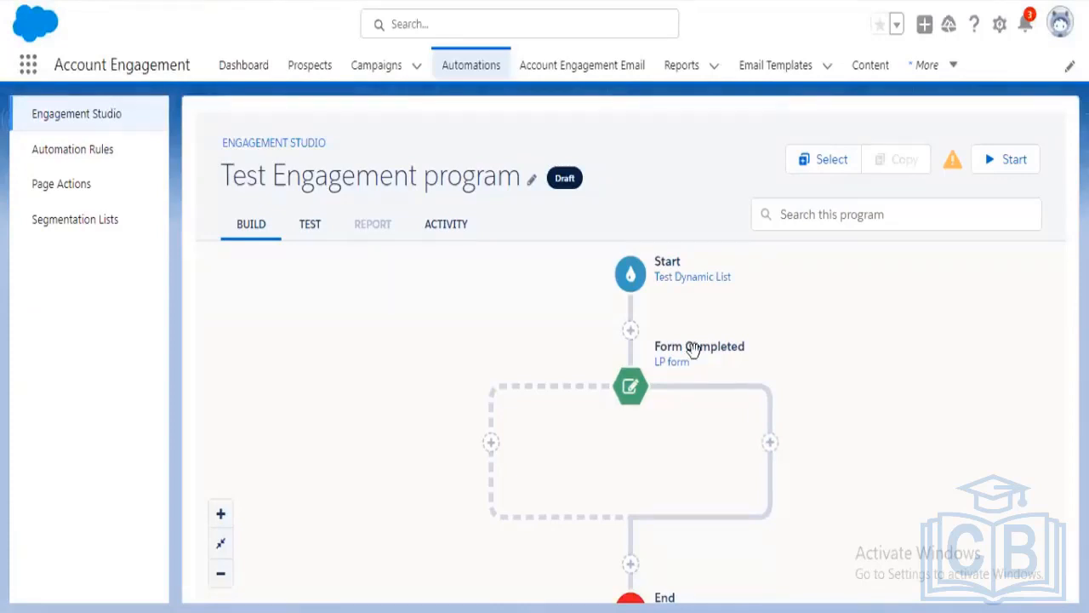
click(771, 445)
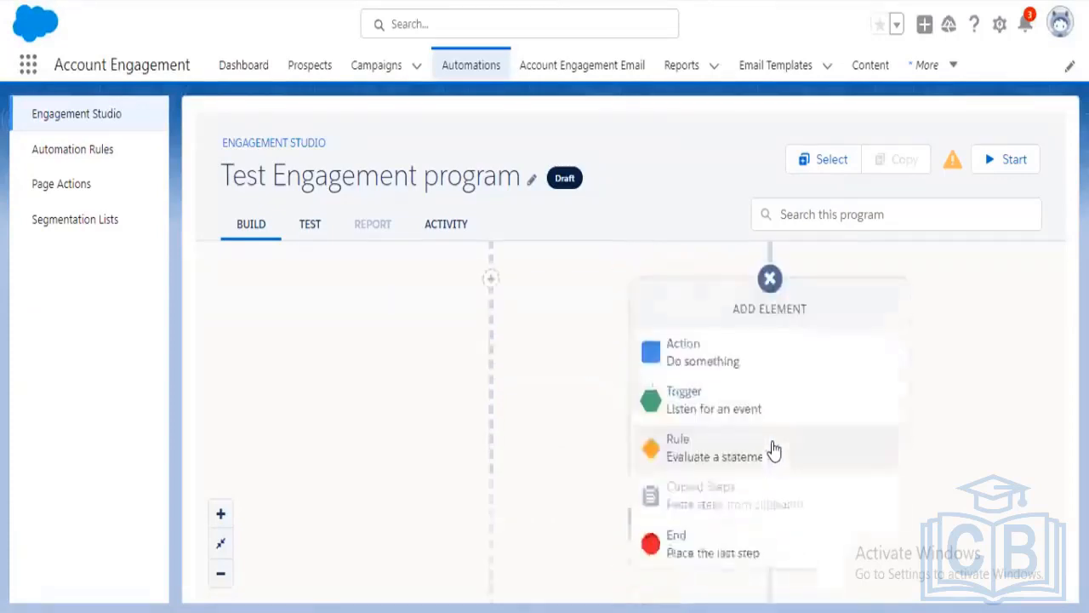
click(717, 368)
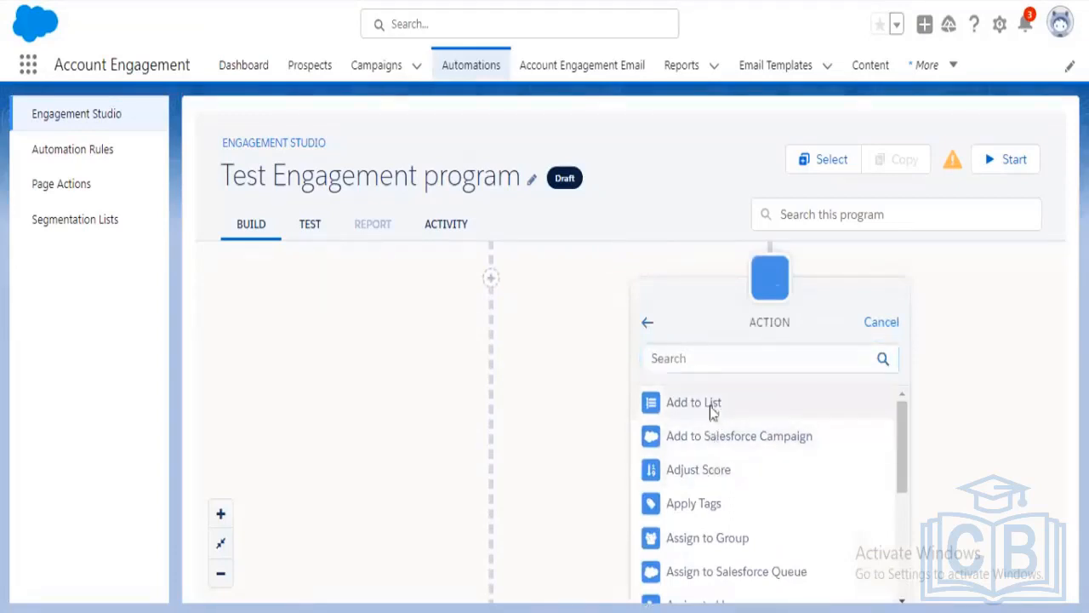
click(711, 408)
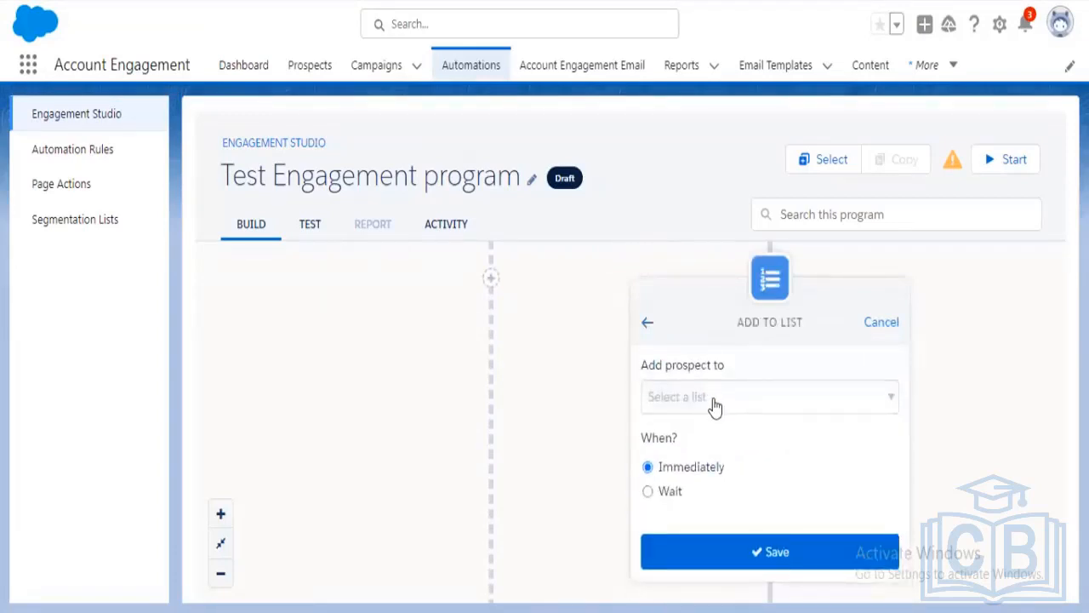
click(715, 405)
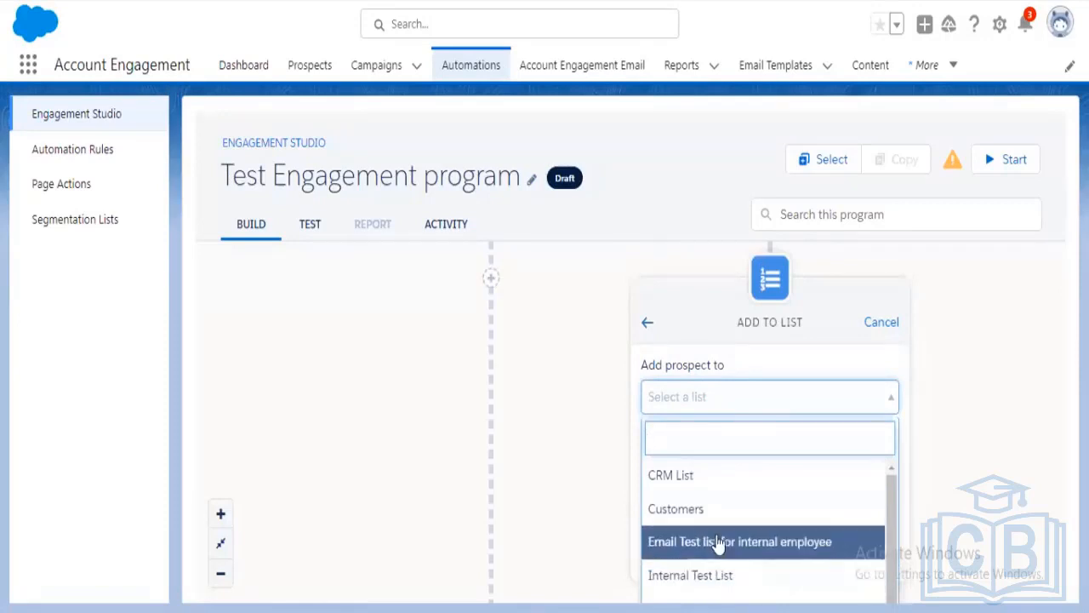
scroll(723, 549, down, 1)
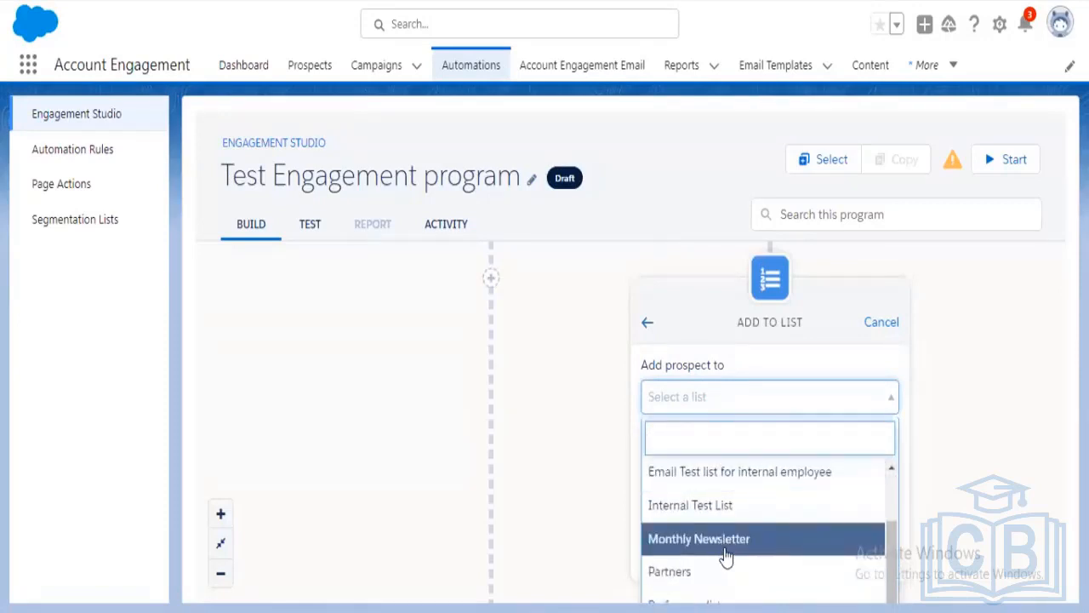
scroll(726, 556, up, 2)
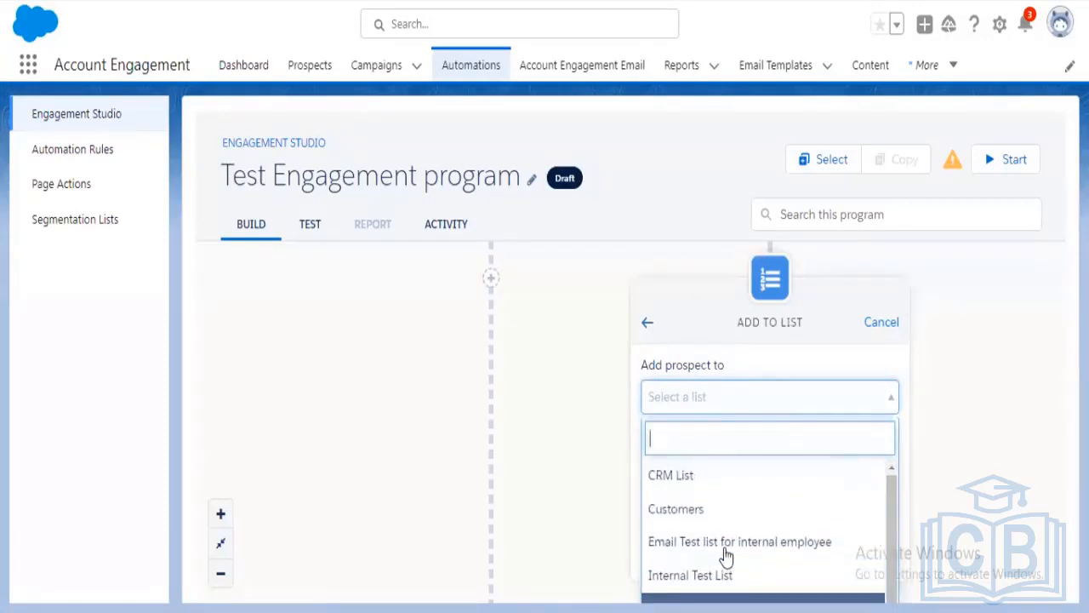
scroll(726, 555, down, 2)
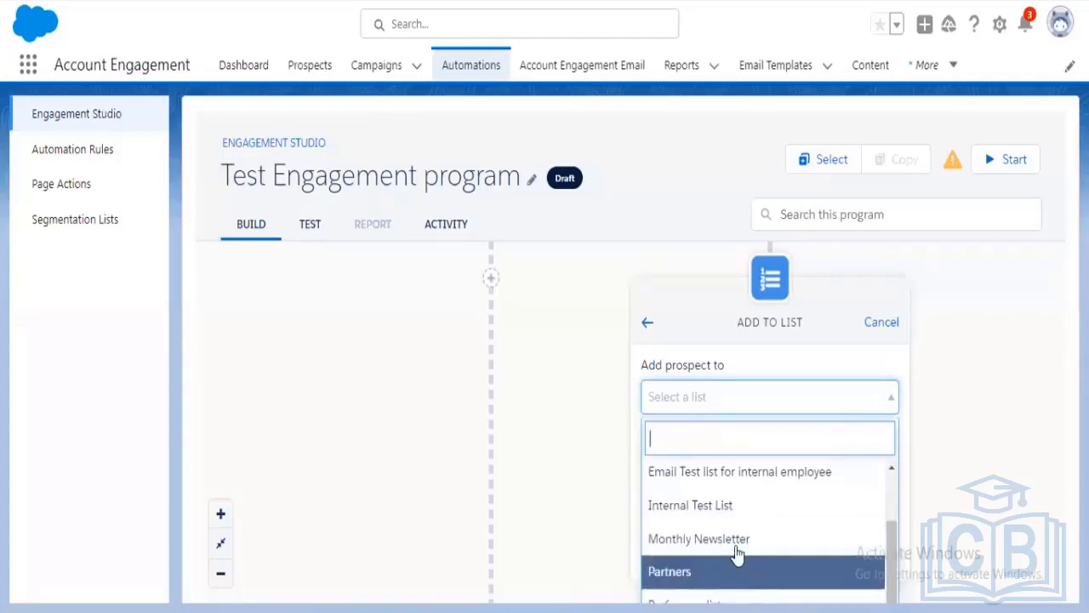
click(735, 511)
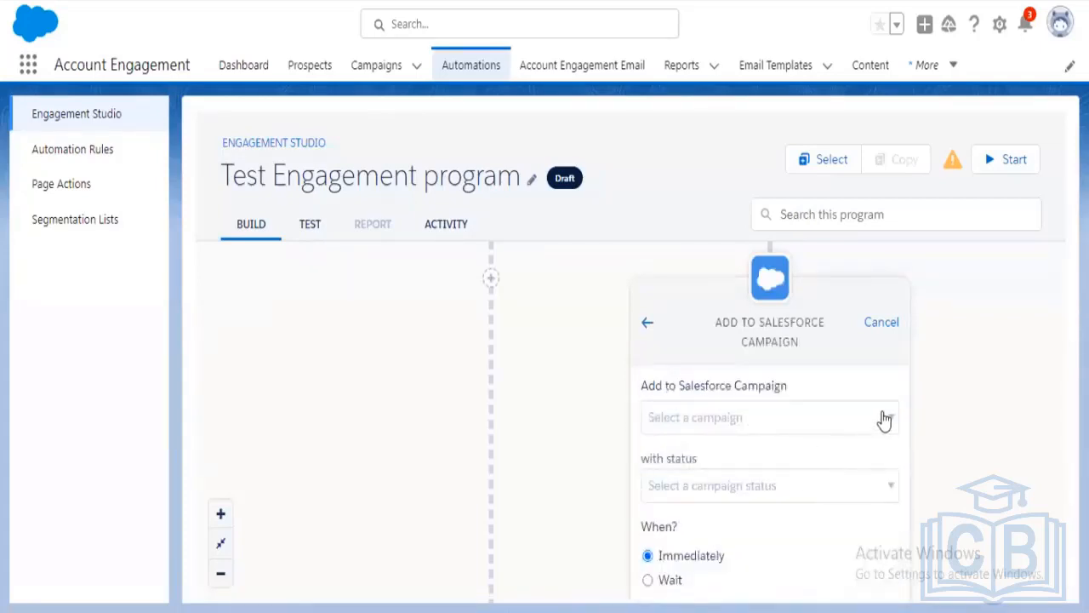
Step: Examine the campaign options of the Add to Salesforce Campaign action by searching campaigns for "t", leaving without saving
click(885, 419)
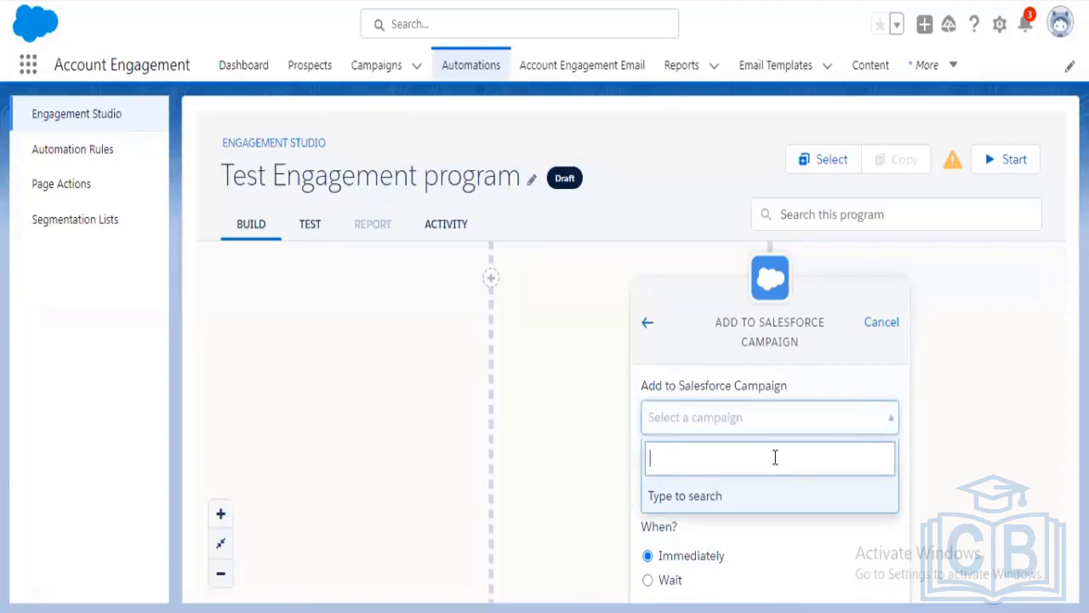
text(t)
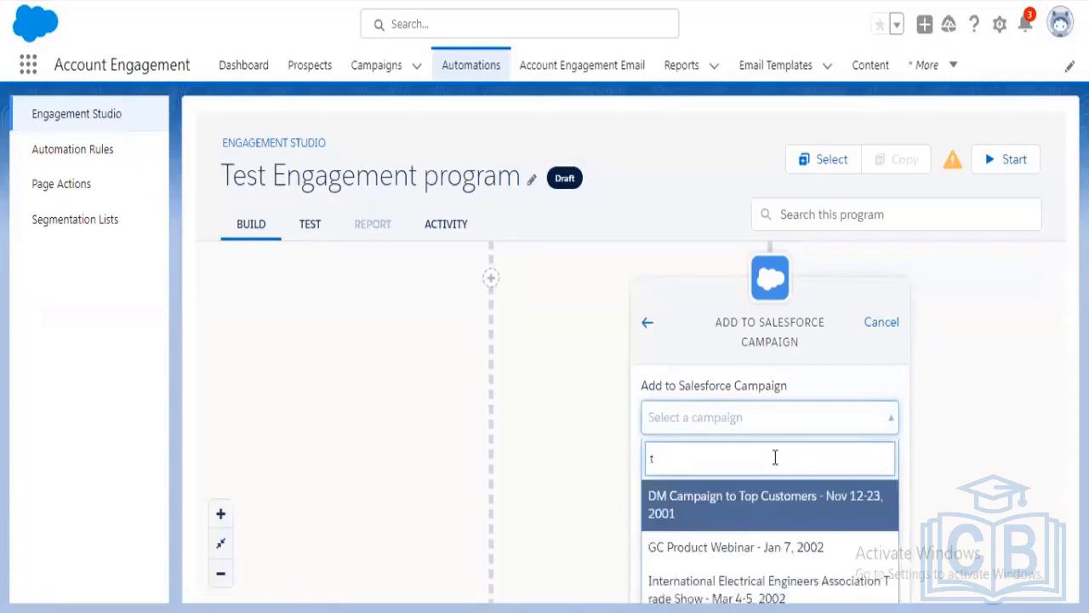
click(767, 513)
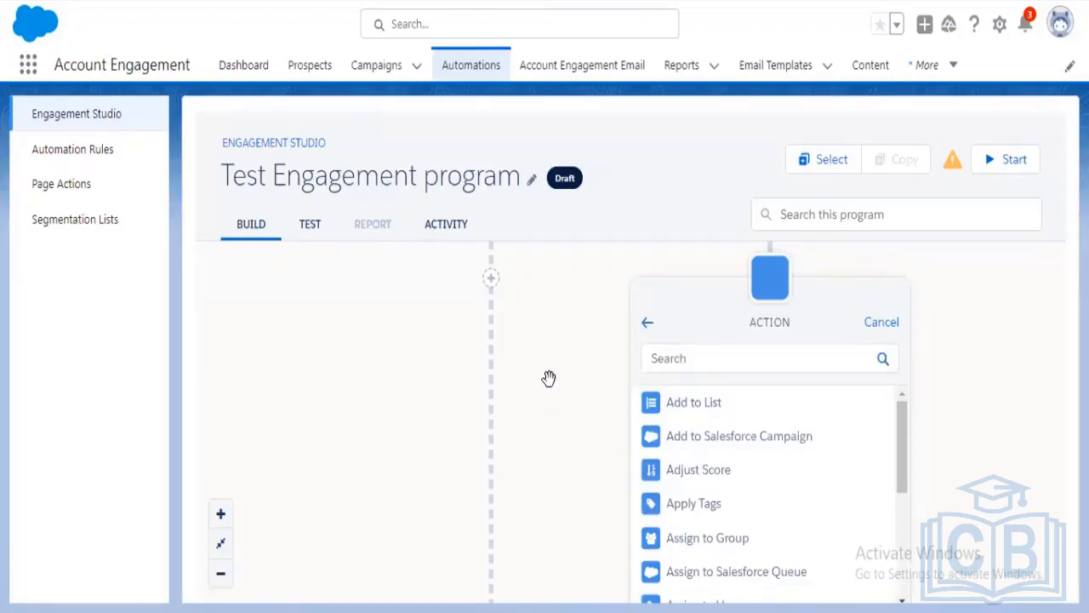
Step: Add an Add to List action with CRM List, set to run immediately, on the solid branch and save it
click(762, 419)
click(712, 399)
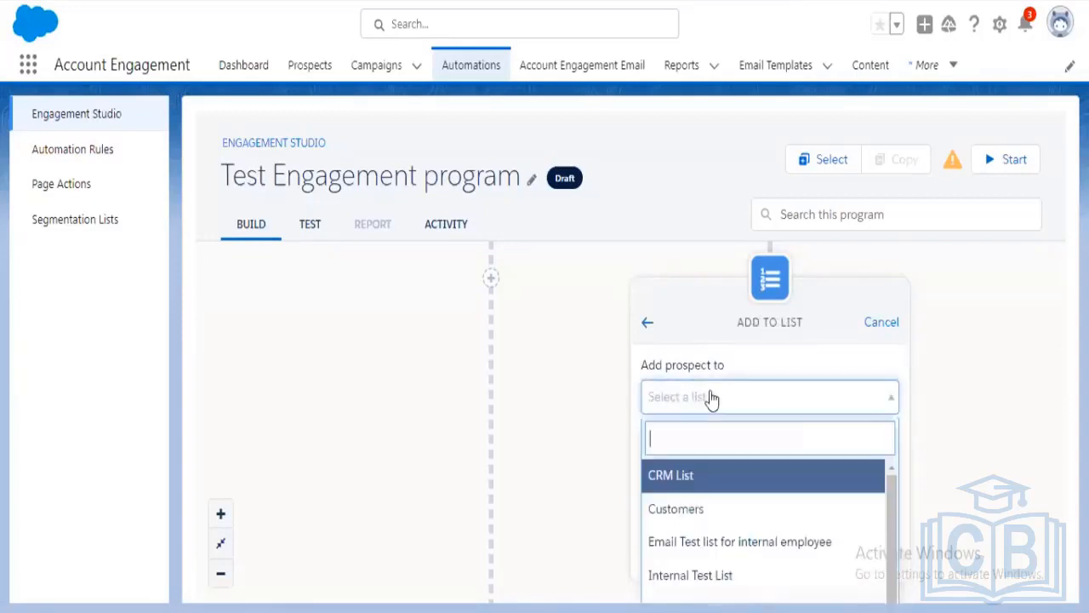
click(720, 482)
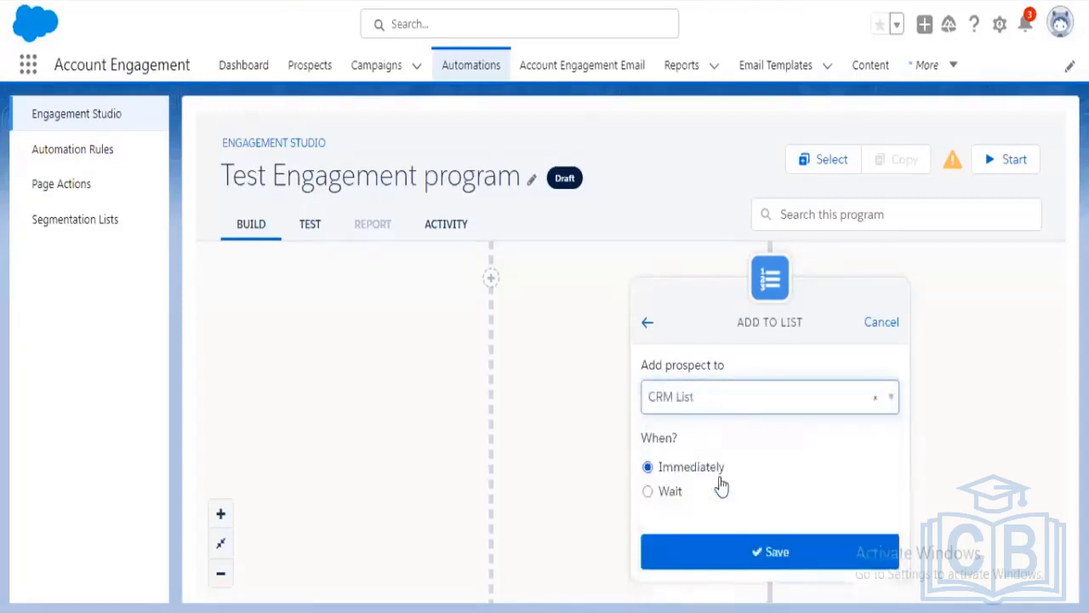
click(769, 549)
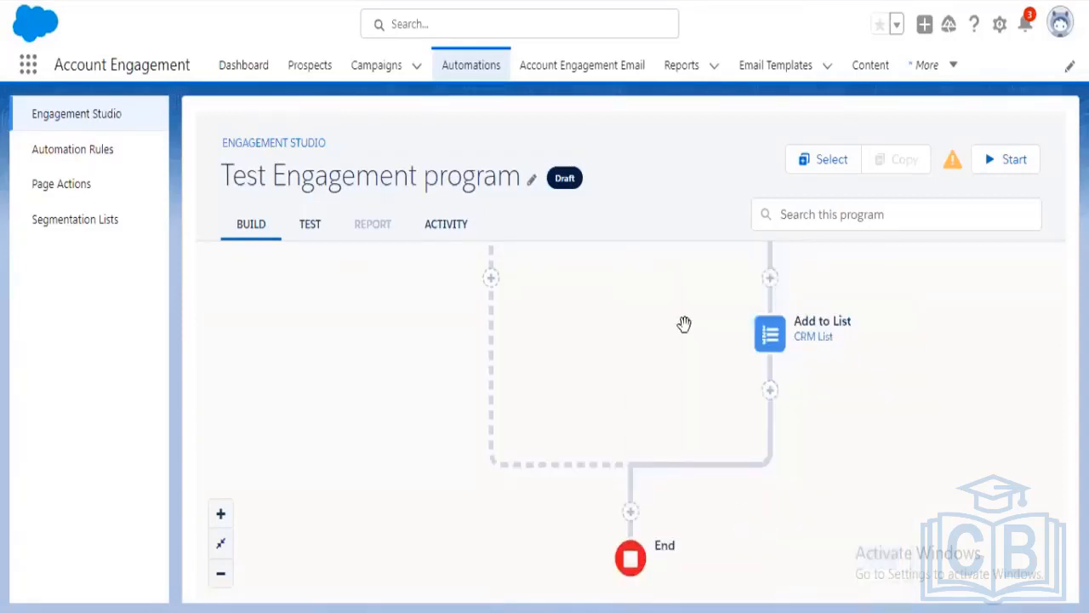
Step: Delete the Add to List action for CRM List from the solid branch after Form Completed
scroll(710, 539, up, 2)
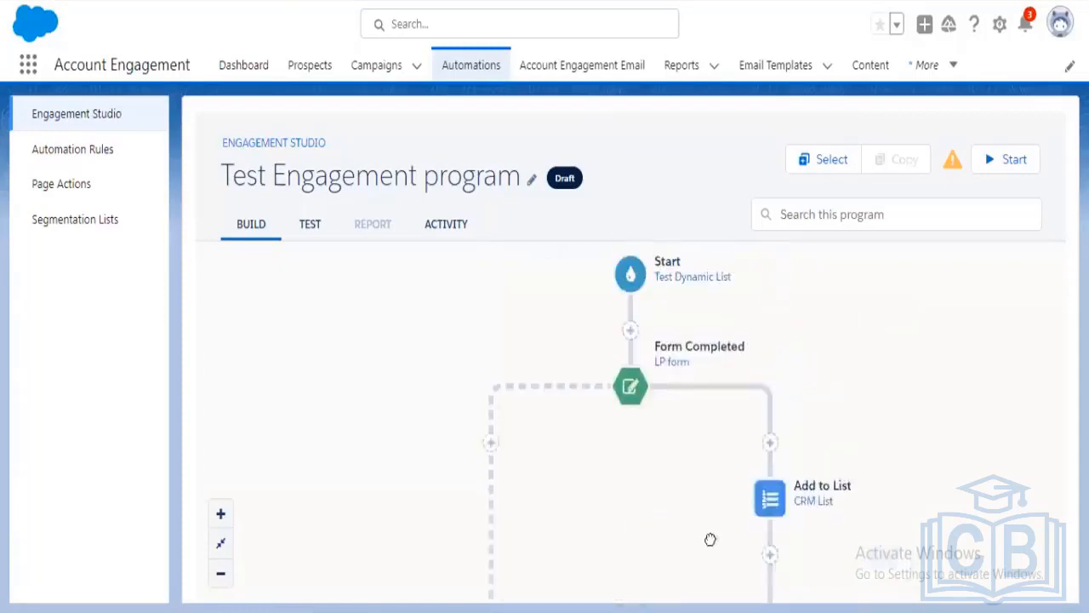
click(815, 505)
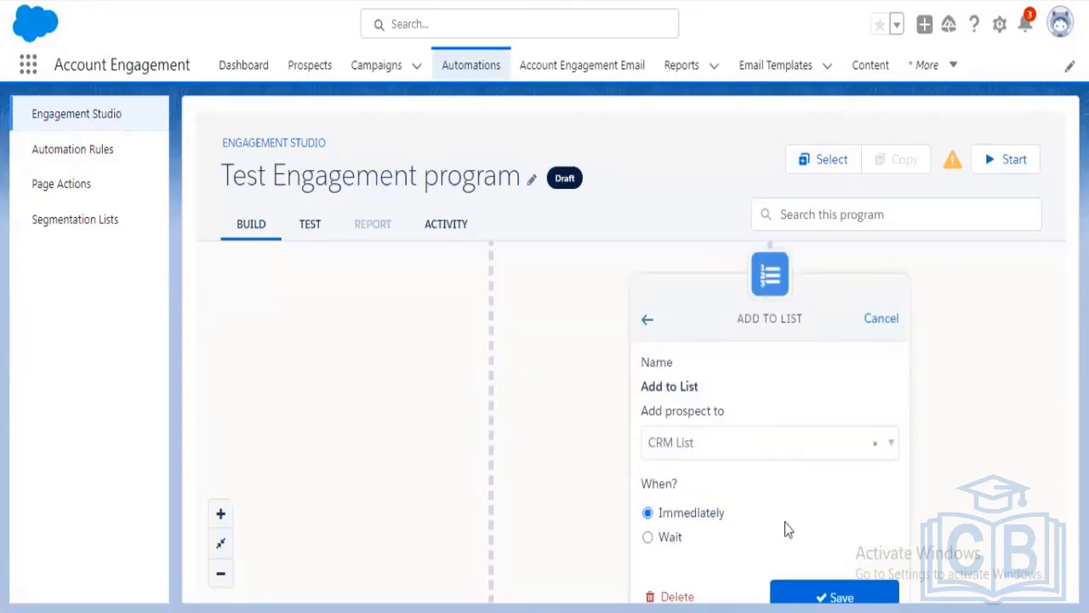
click(681, 597)
click(761, 460)
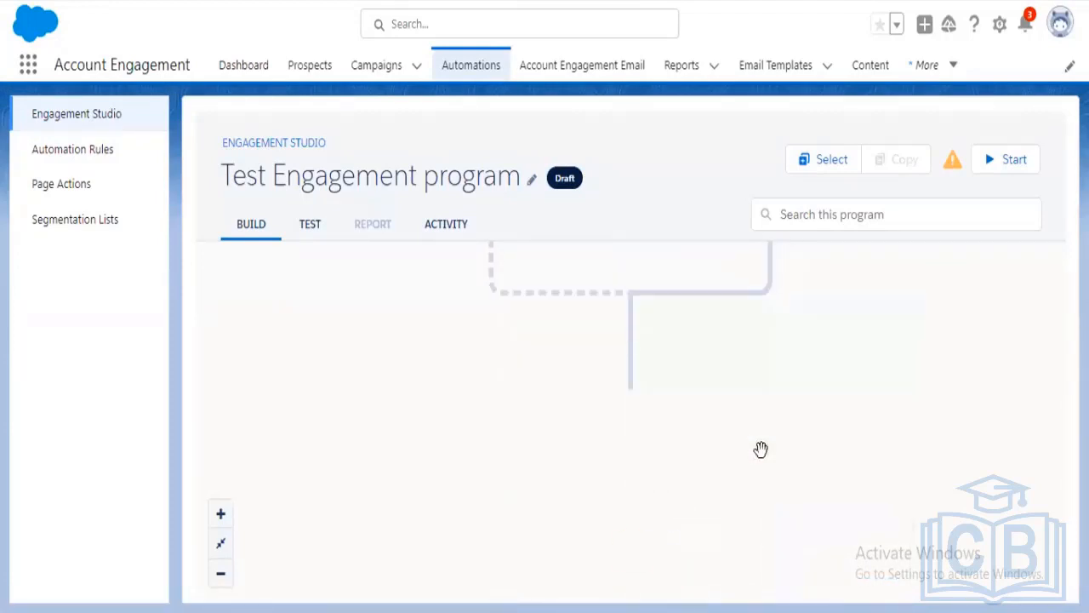
Step: Examine the action types available on the solid branch after Form Completed and the Notify User settings, then cancel without saving
drag(823, 336, 850, 559)
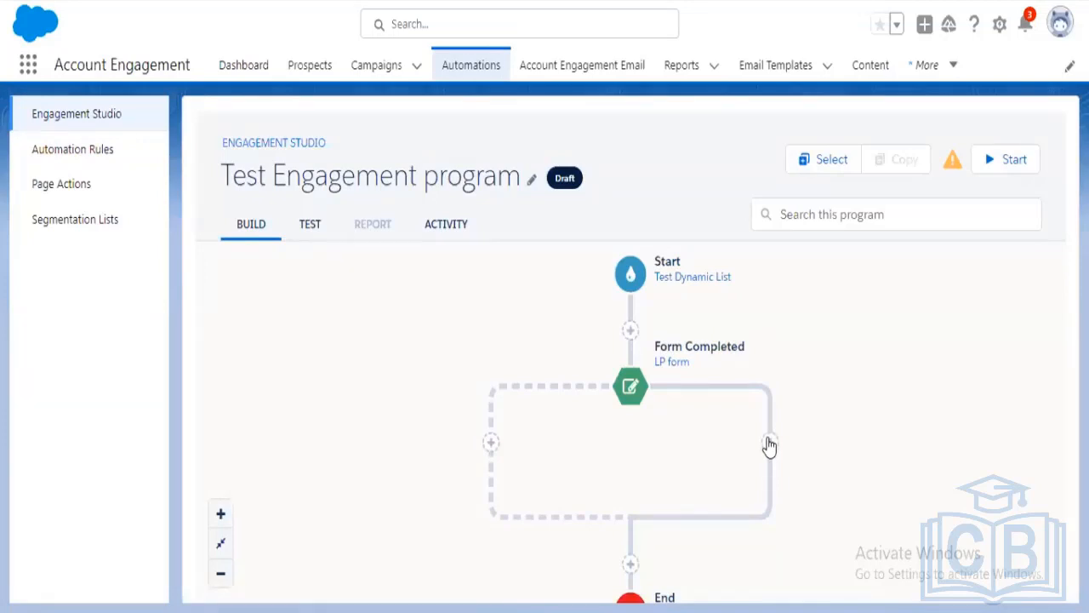
click(770, 446)
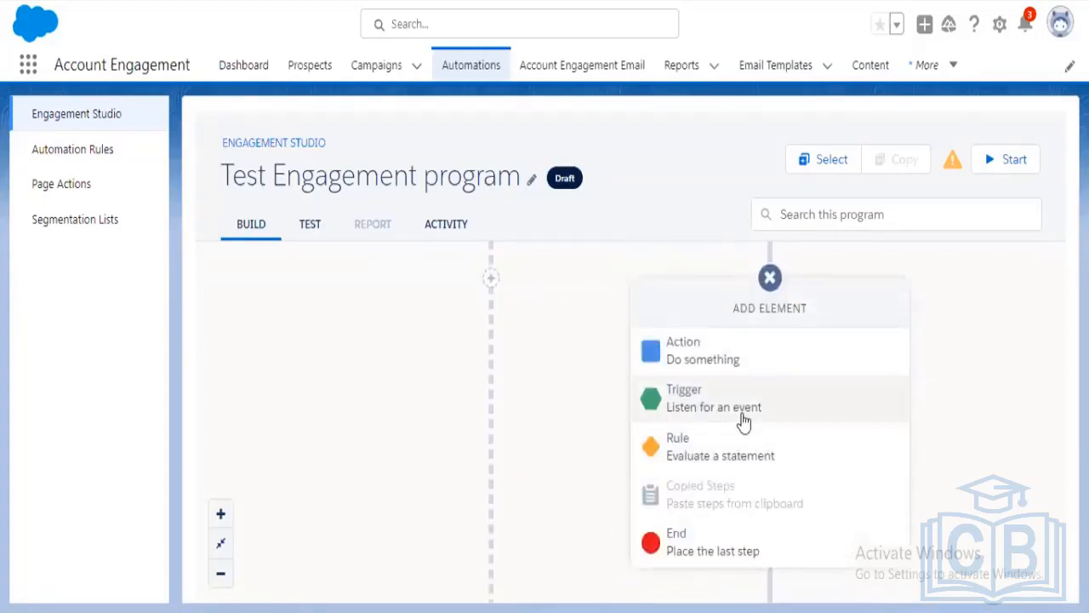
click(740, 364)
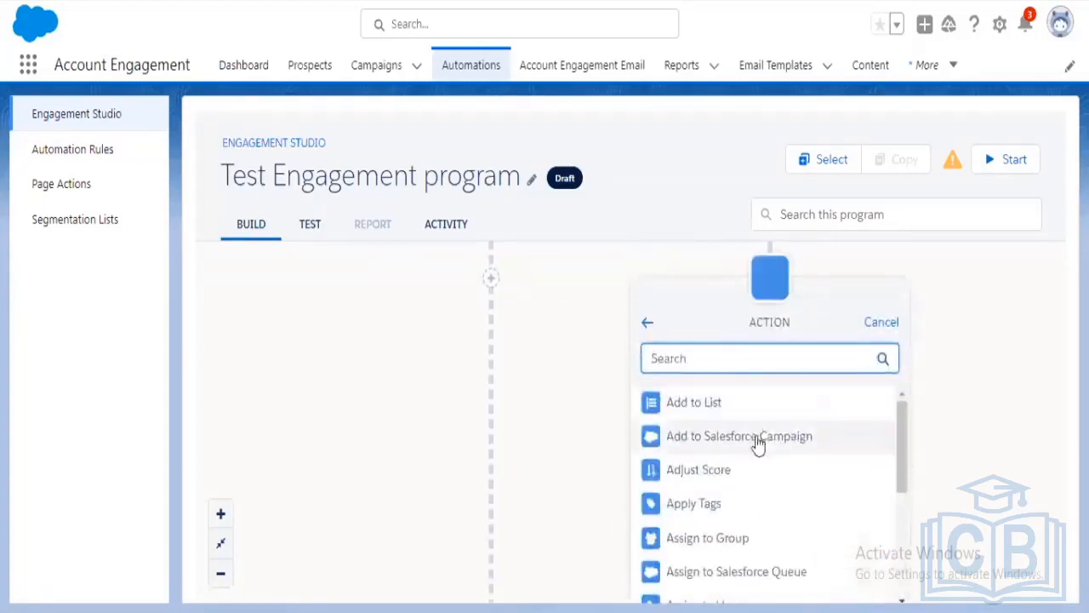
scroll(754, 448, down, 2)
scroll(754, 449, up, 2)
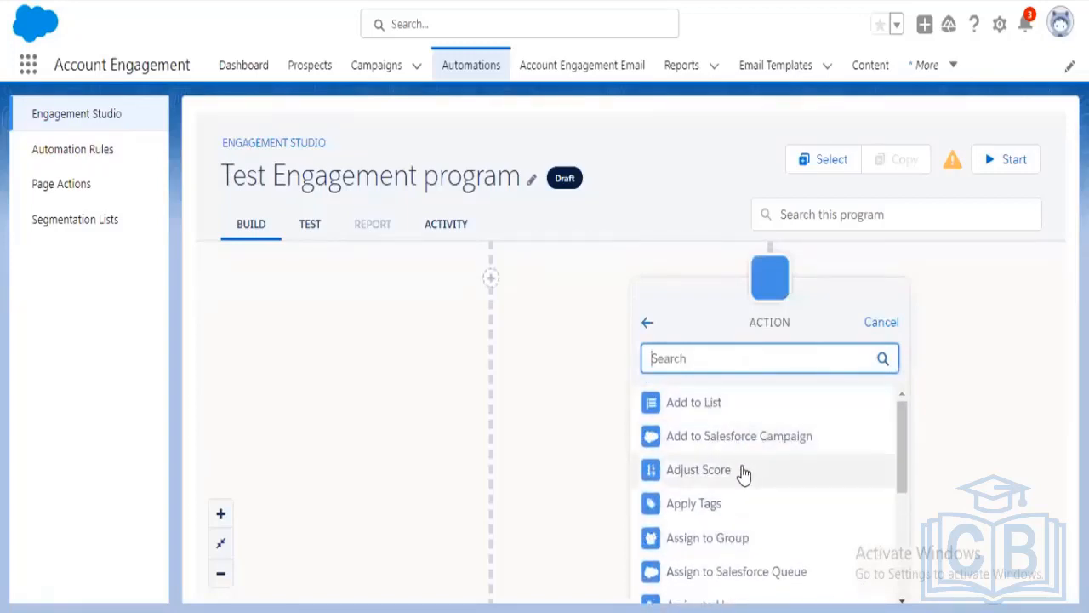
scroll(741, 474, down, 2)
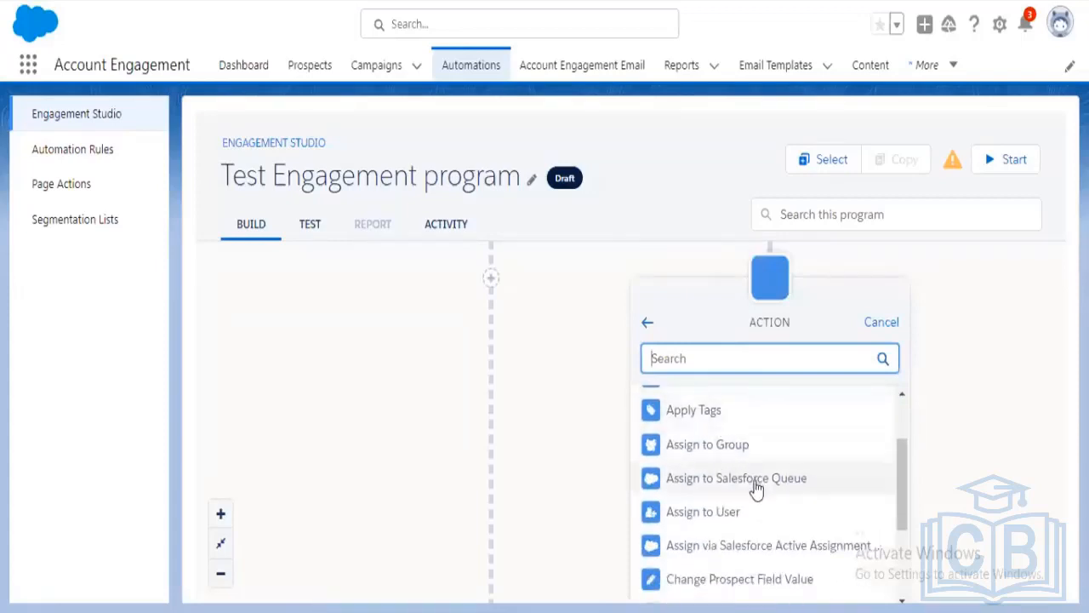
scroll(755, 486, down, 2)
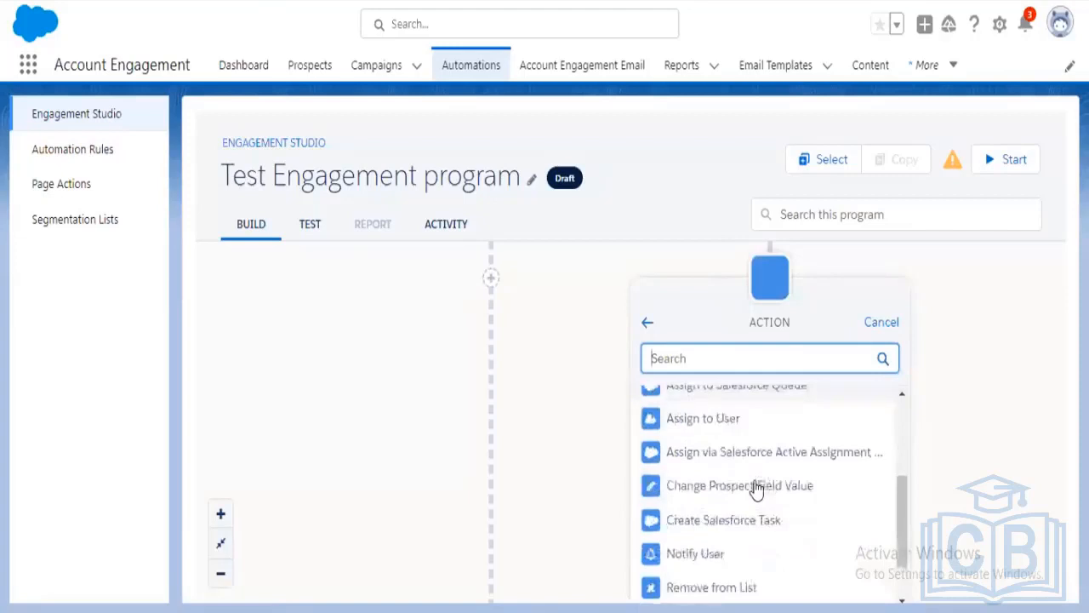
scroll(756, 487, up, 2)
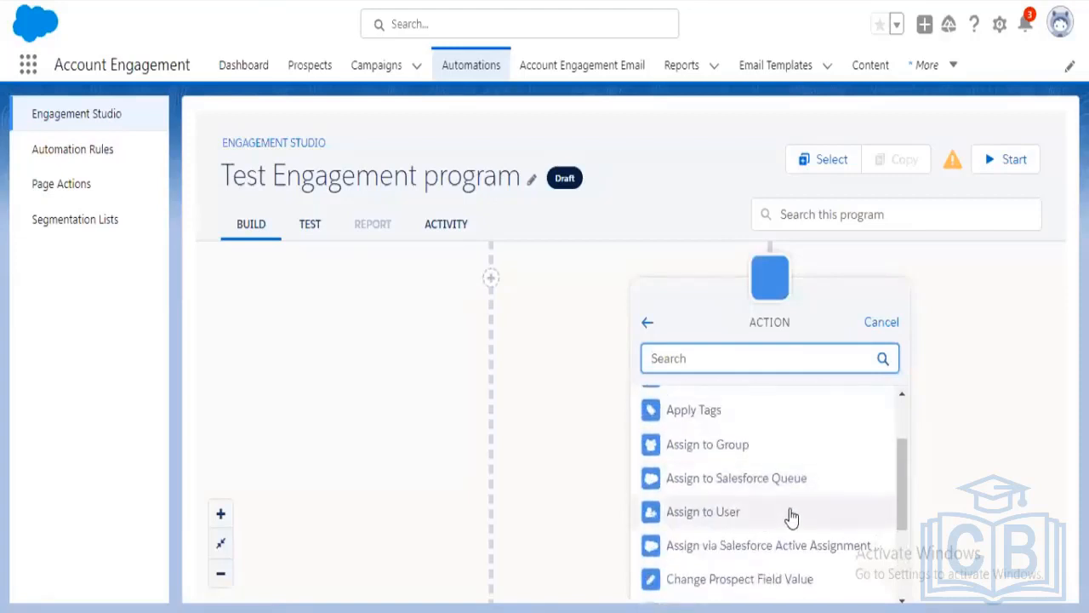
scroll(792, 515, down, 2)
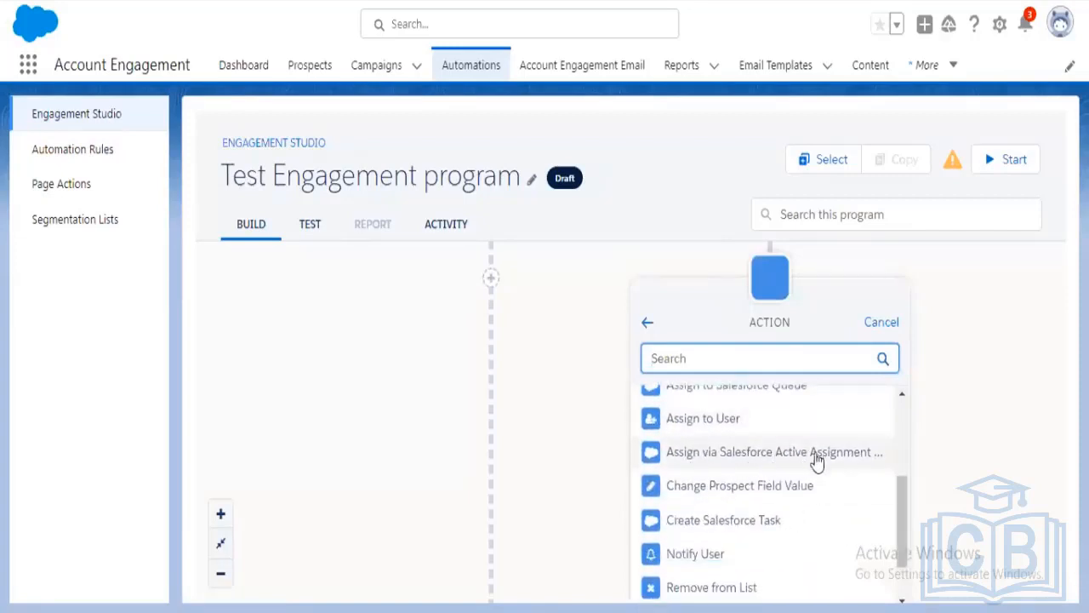
scroll(770, 504, down, 2)
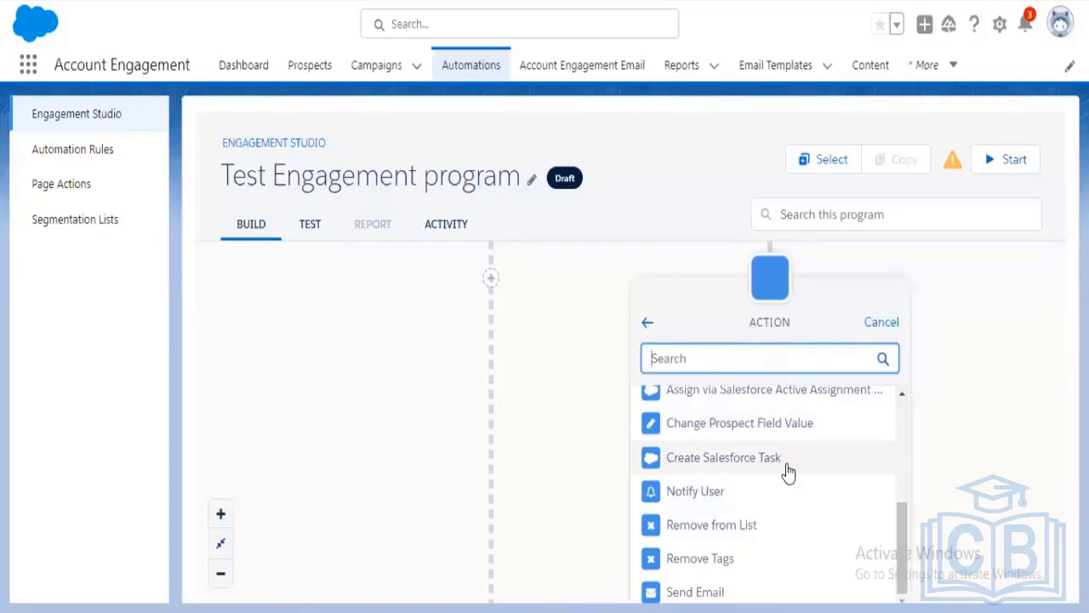
click(783, 500)
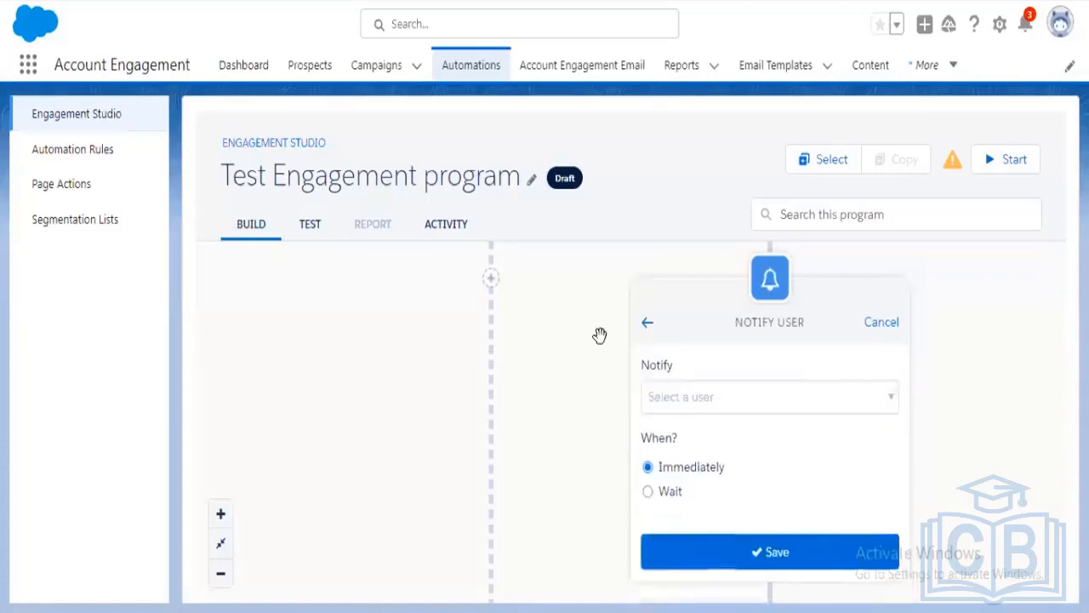
click(881, 324)
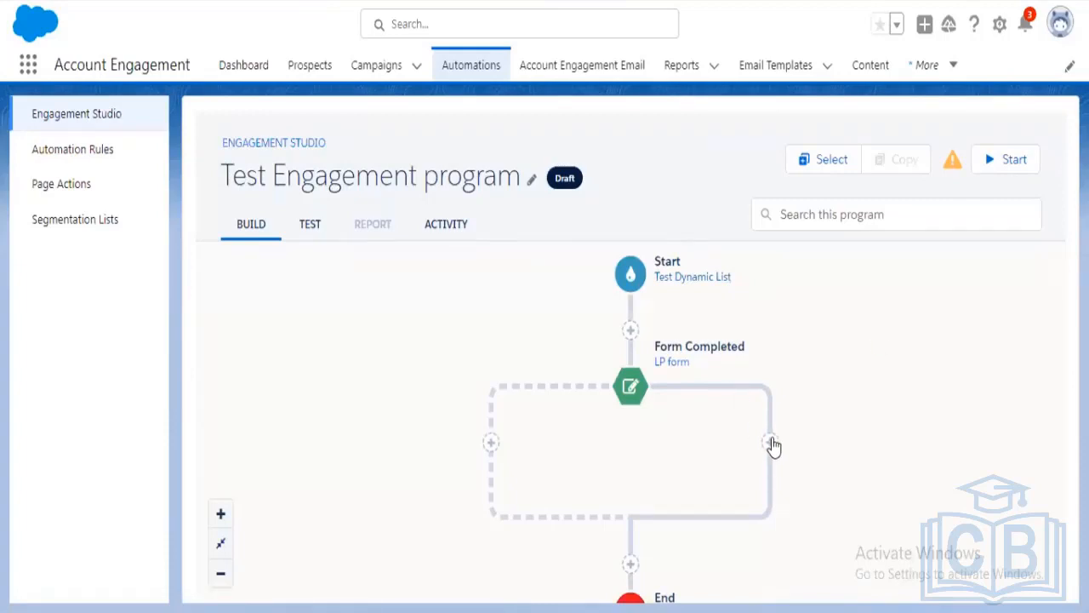
Step: Examine the settings of the Send Email action on the solid branch, then return to the action types without saving
click(772, 444)
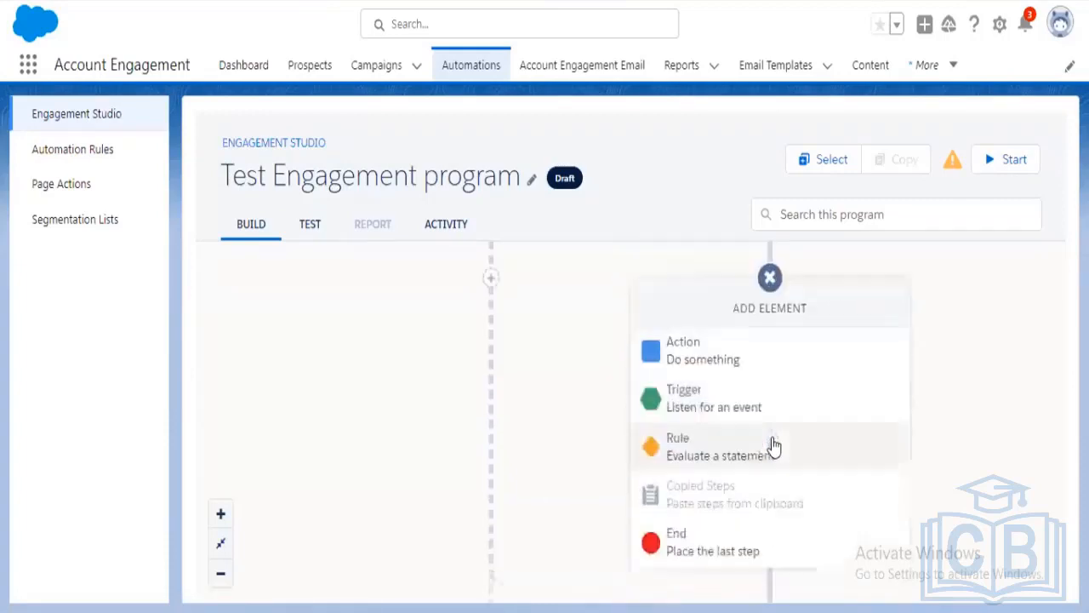
click(718, 356)
scroll(774, 511, down, 5)
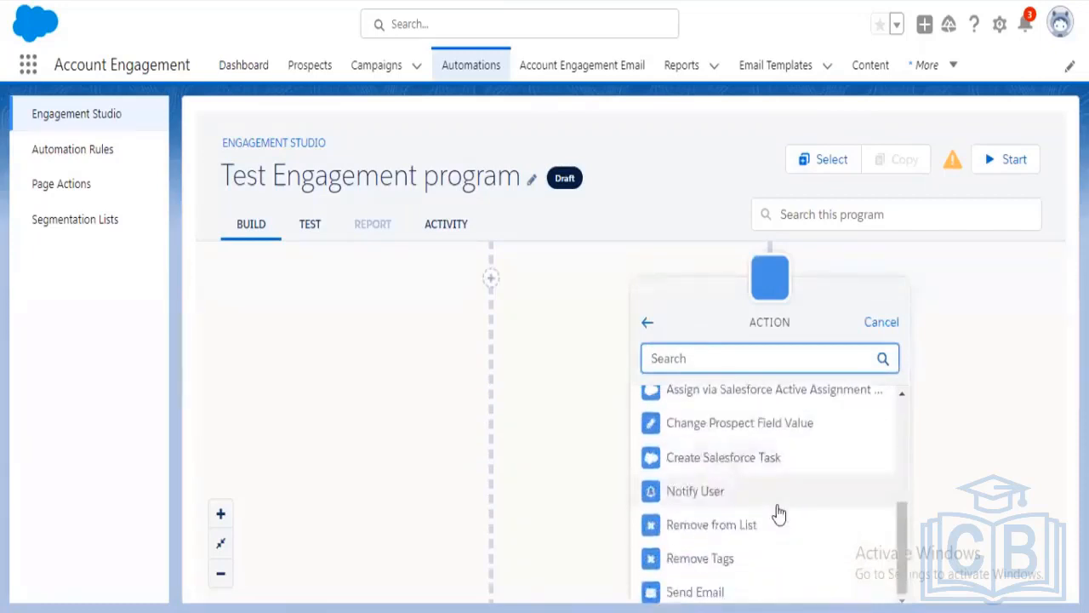
scroll(973, 491, down, 2)
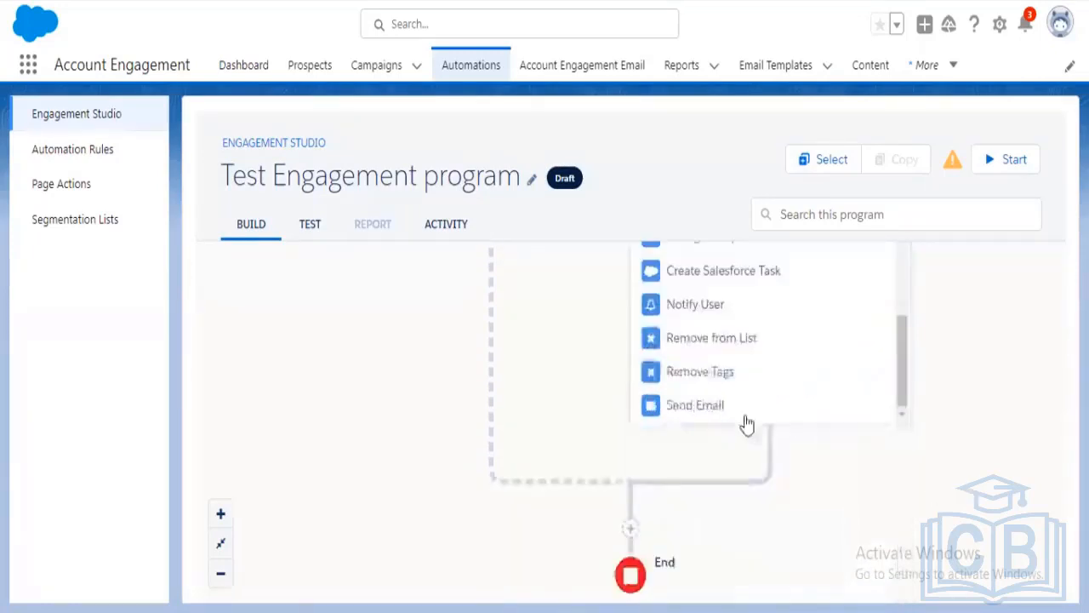
click(742, 409)
scroll(970, 354, up, 2)
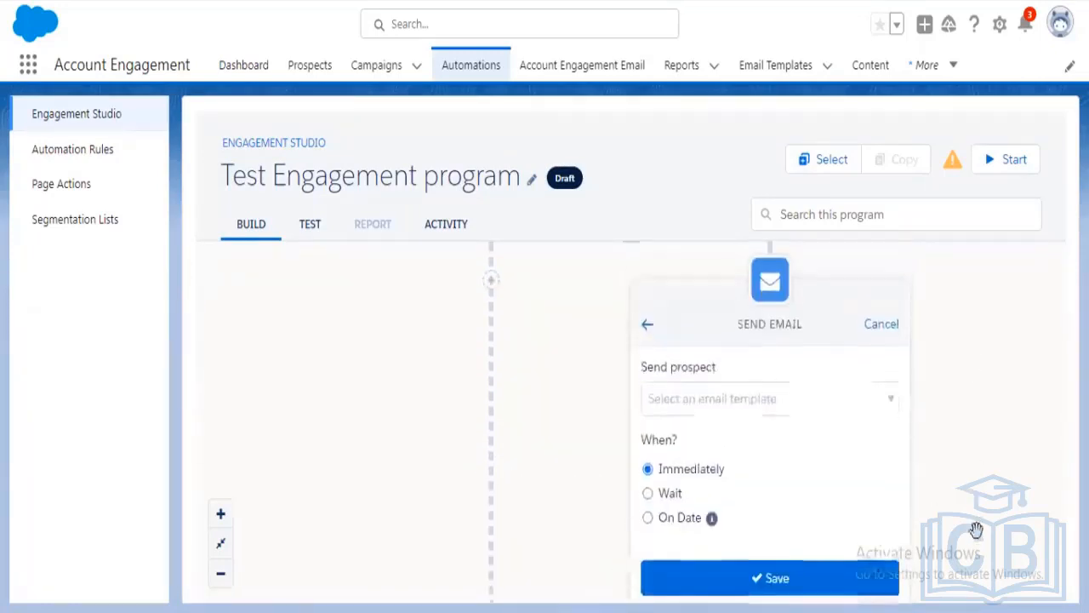
scroll(969, 408, up, 1)
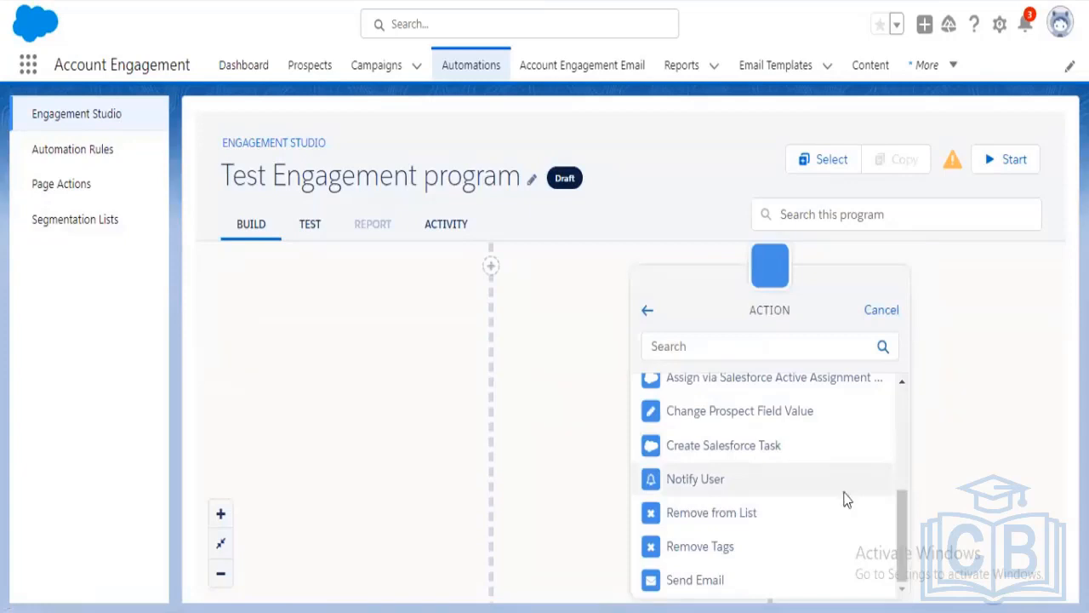
Step: Add a Notify User action for a specific user on the solid branch, set to run immediately, and save it
click(845, 493)
click(792, 394)
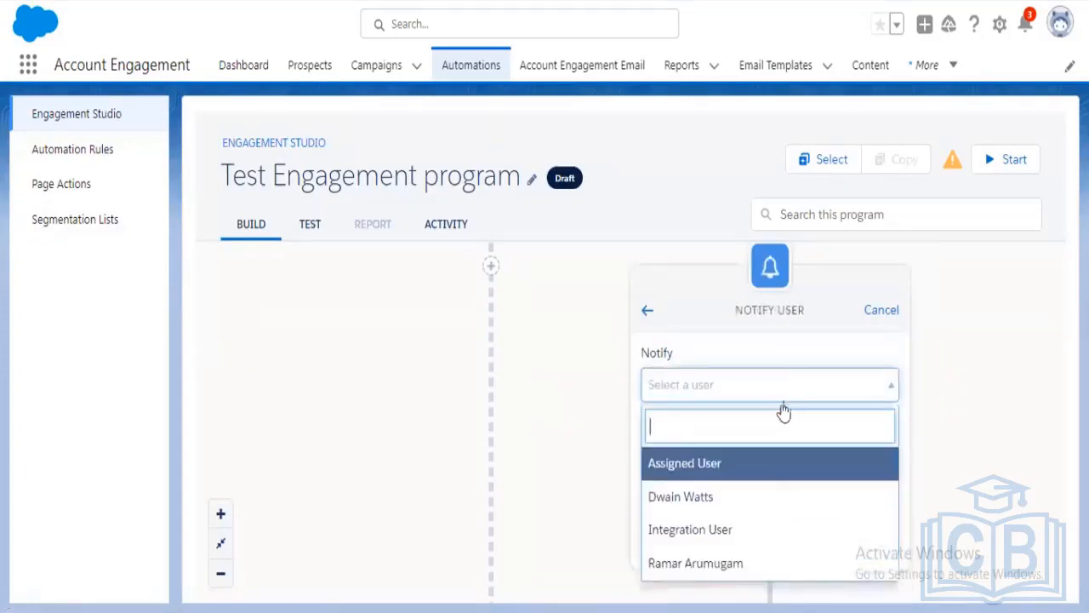
click(757, 509)
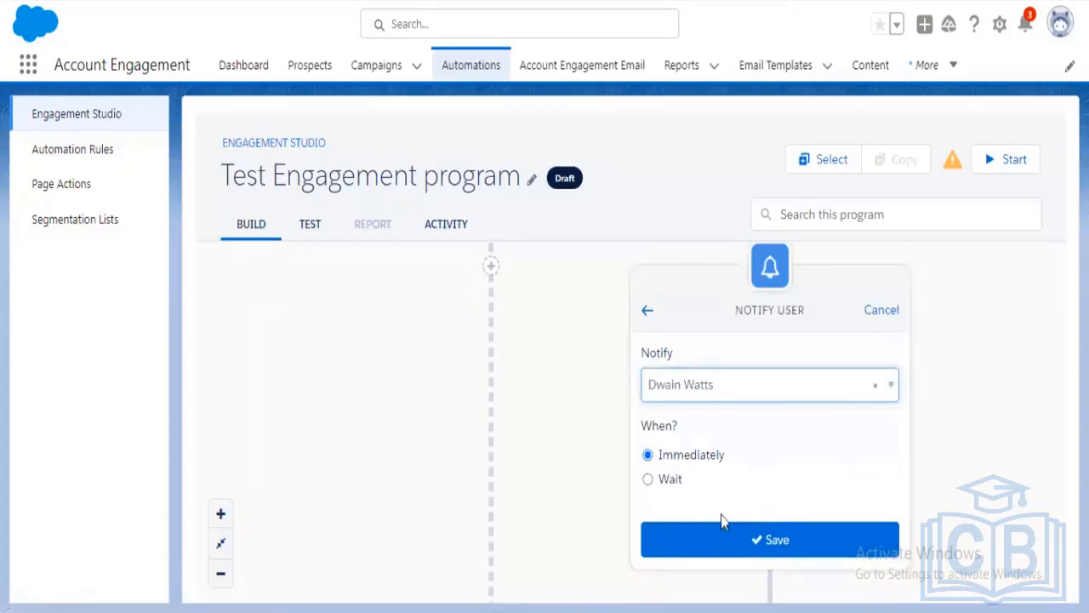
click(757, 537)
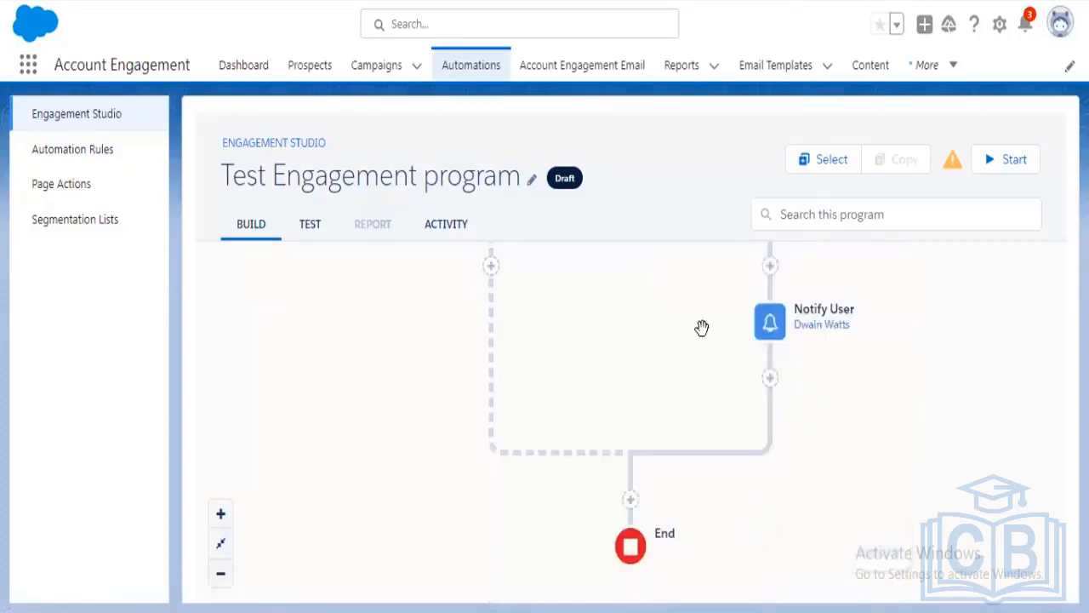
Step: Examine the trigger types available on the dashed branch after Form Completed, then cancel without adding one
scroll(698, 486, up, 3)
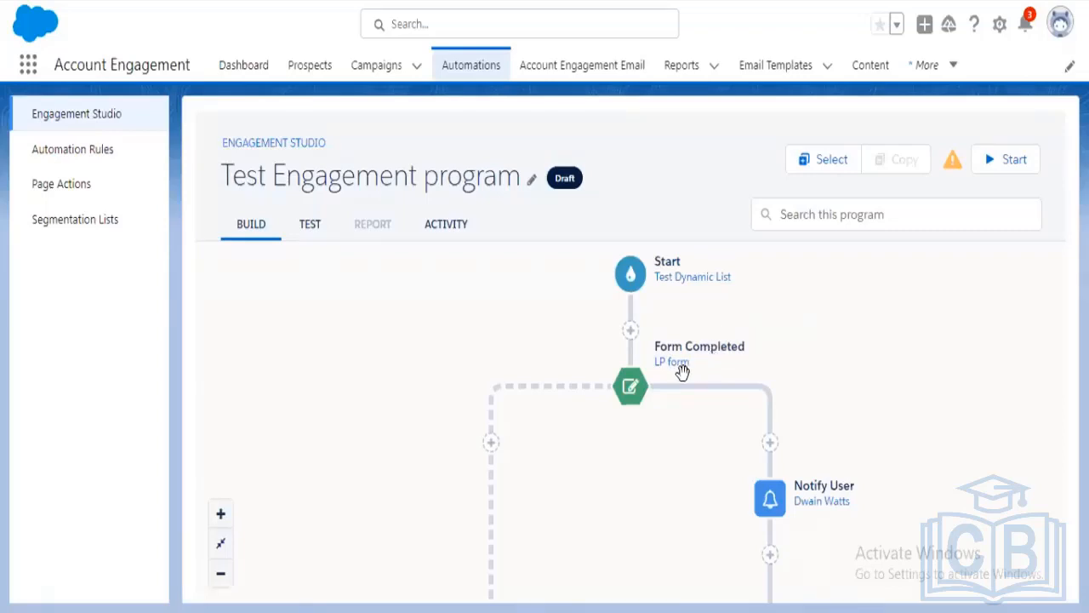
mouse_move(686, 486)
mouse_down()
mouse_move(686, 462)
mouse_move(691, 491)
mouse_up()
drag(620, 505, 616, 473)
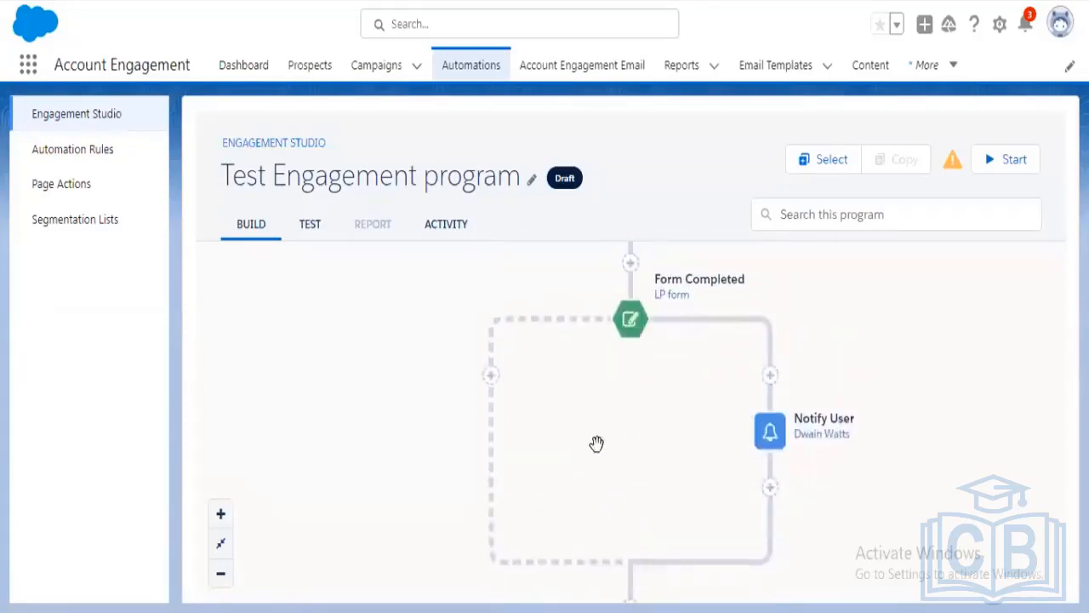
click(488, 377)
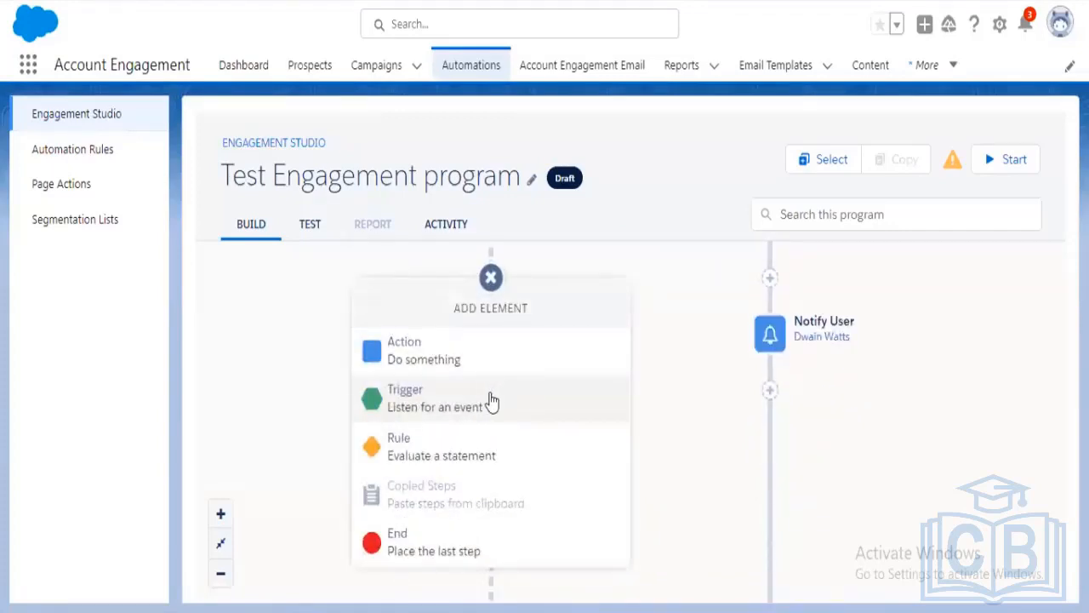
click(492, 400)
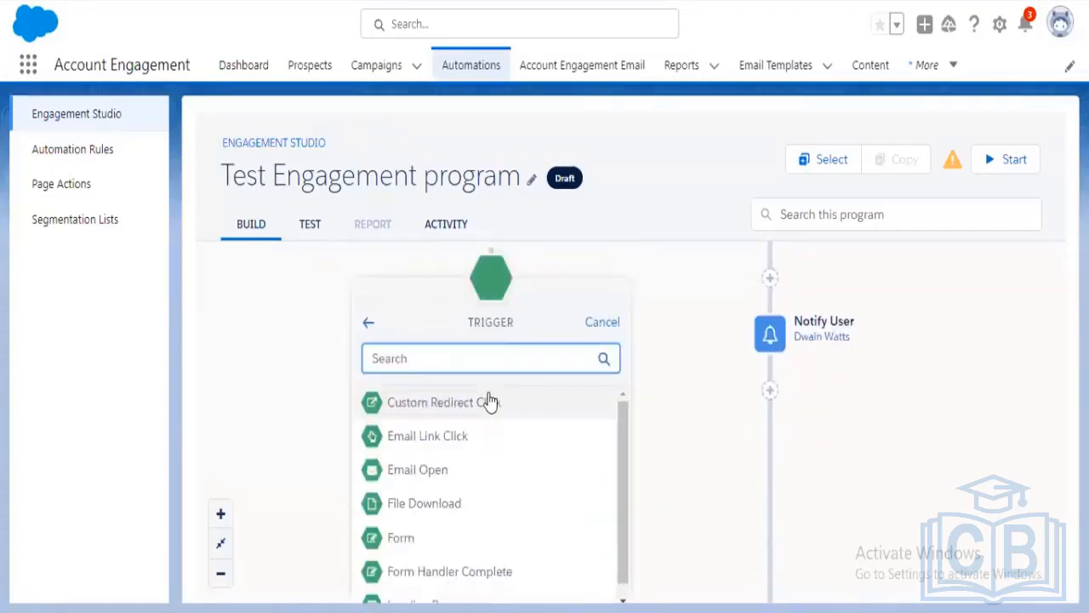
scroll(518, 482, down, 1)
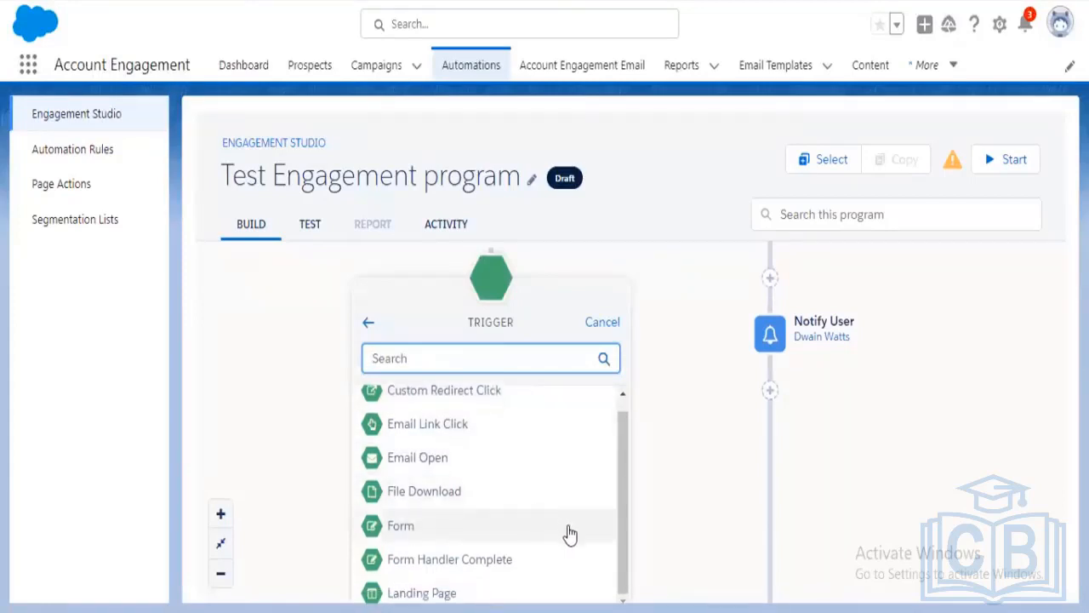
scroll(511, 493, up, 1)
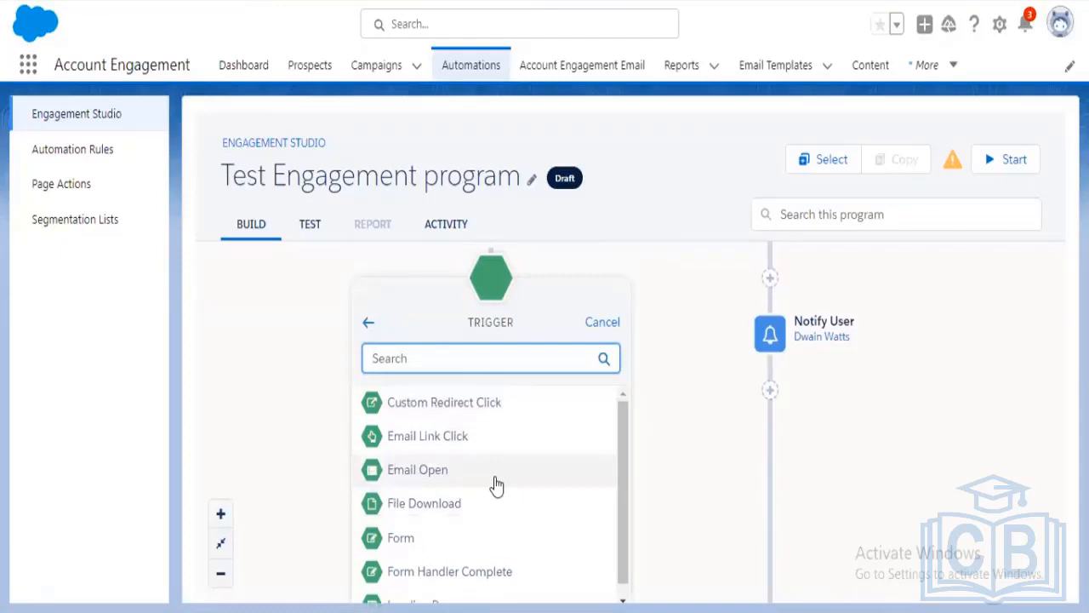
click(601, 322)
drag(657, 316, 656, 511)
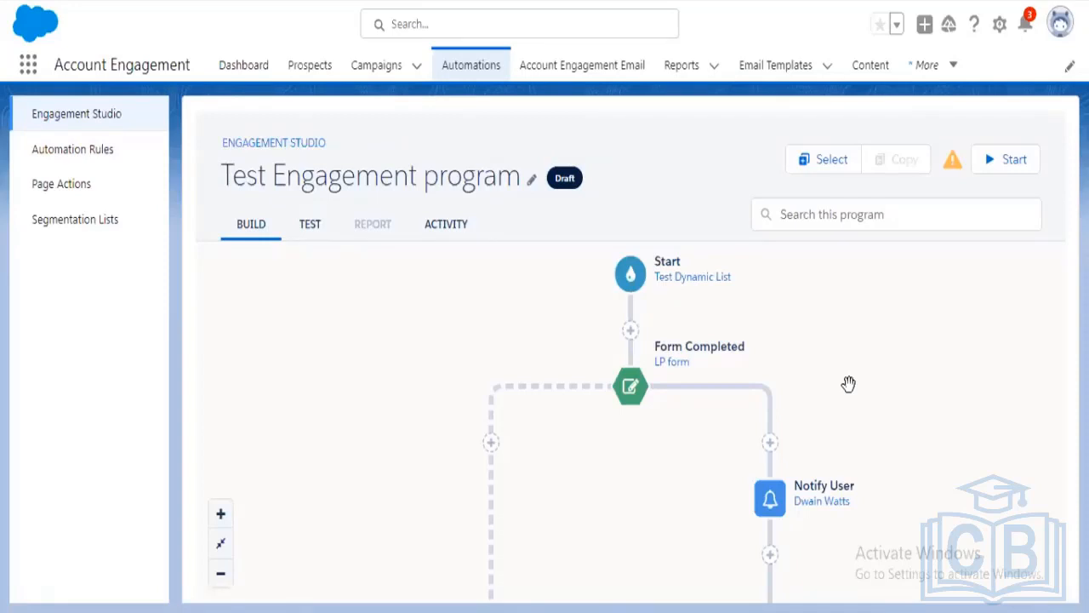
Step: Open the Prospects list separately and review the prospects' companies, scores and last activity
right_click(311, 70)
click(342, 79)
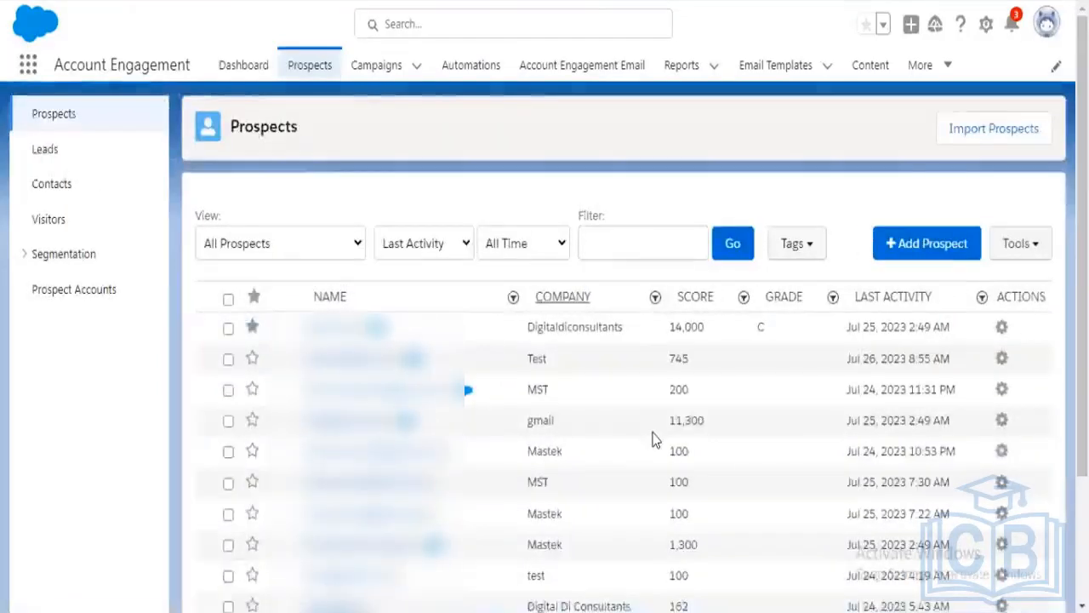
scroll(653, 437, down, 2)
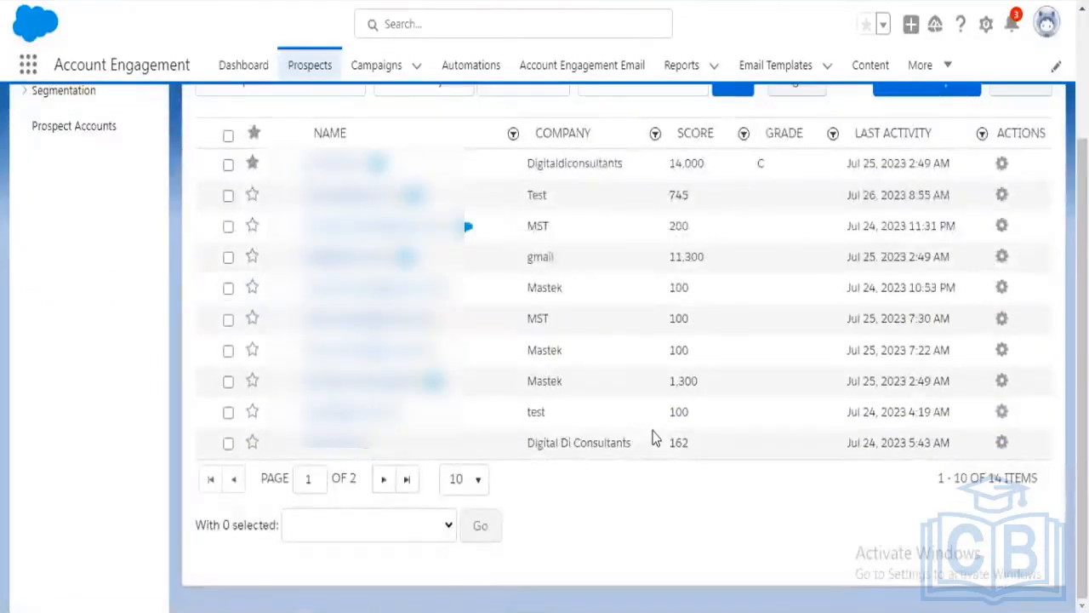
scroll(653, 437, up, 2)
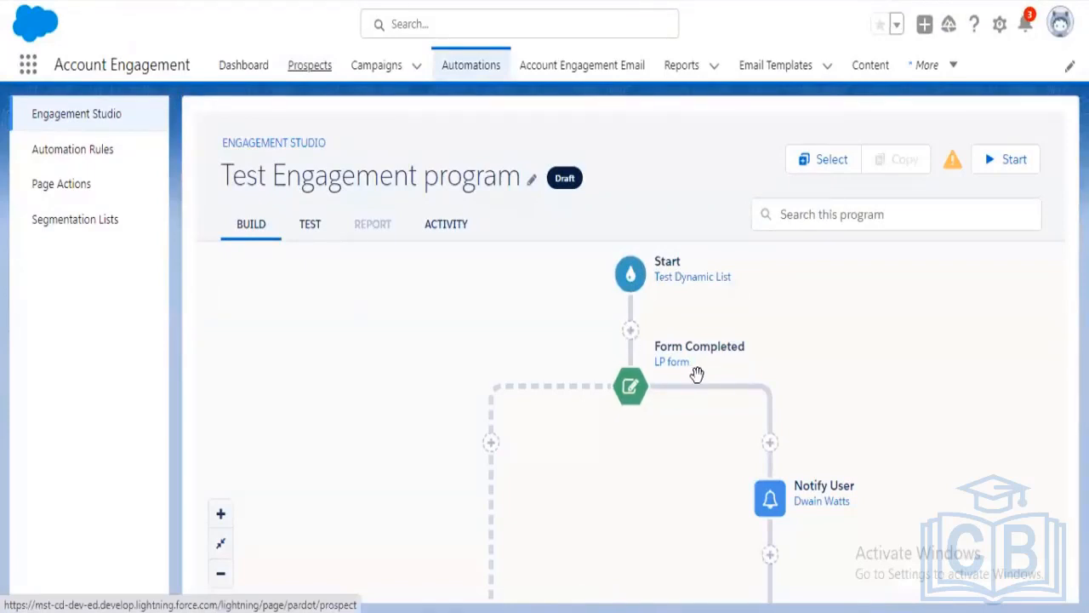
Step: Return to the Test Engagement program and examine the Form Completed trigger's settings, then cancel without saving
drag(829, 384, 829, 334)
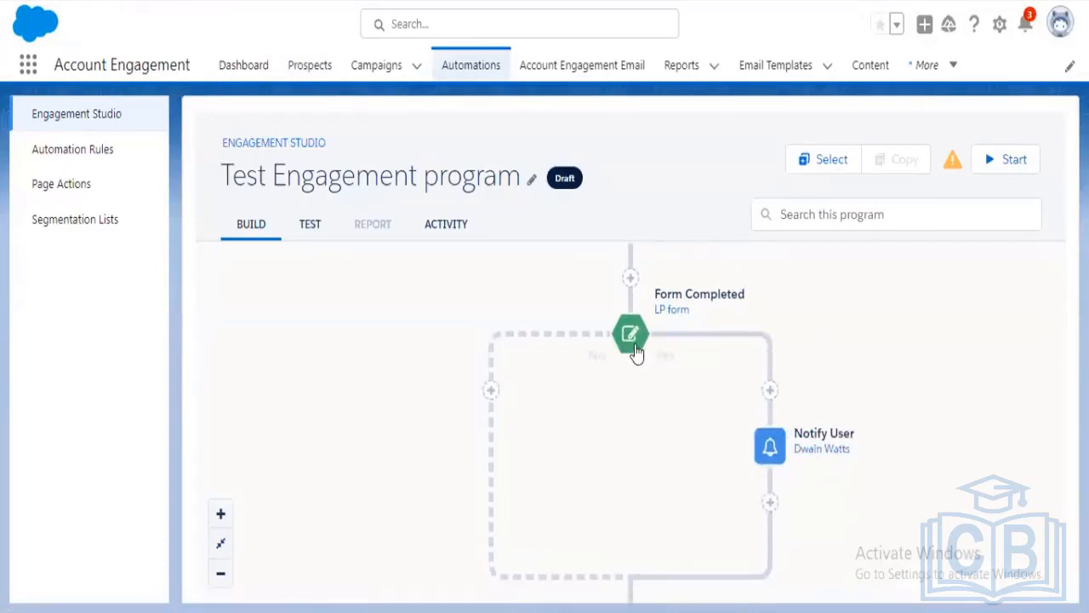
click(633, 348)
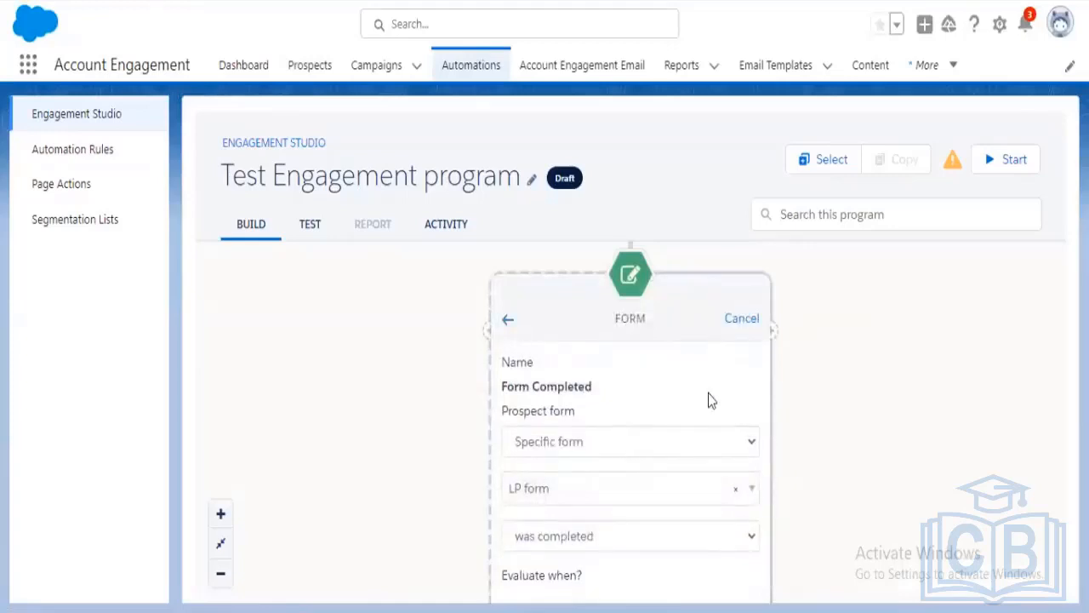
drag(717, 390, 718, 330)
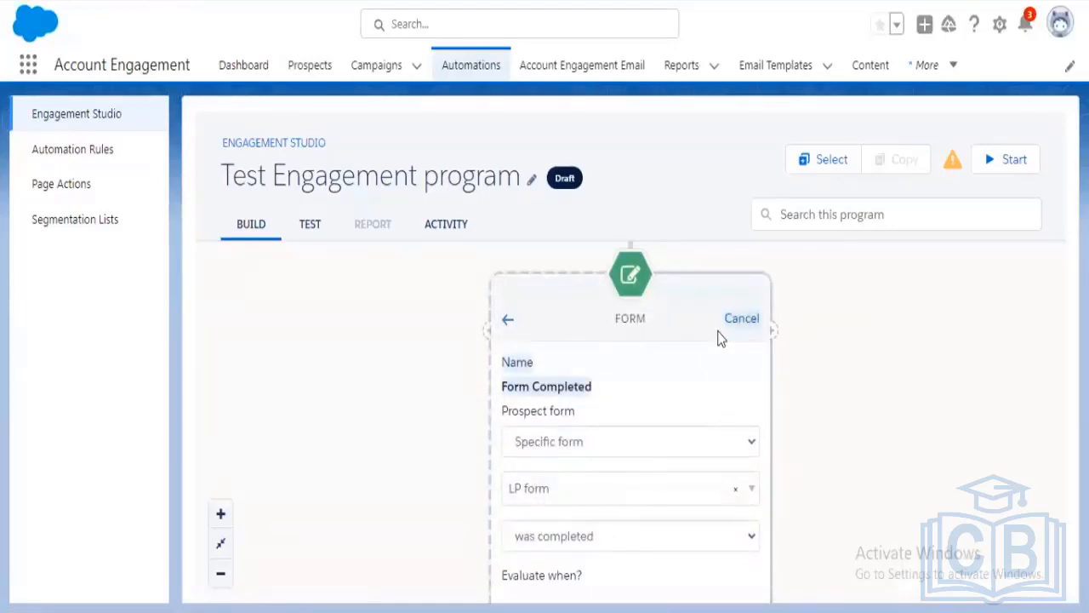
key(ctrl+minus)
key(ctrl+minus)
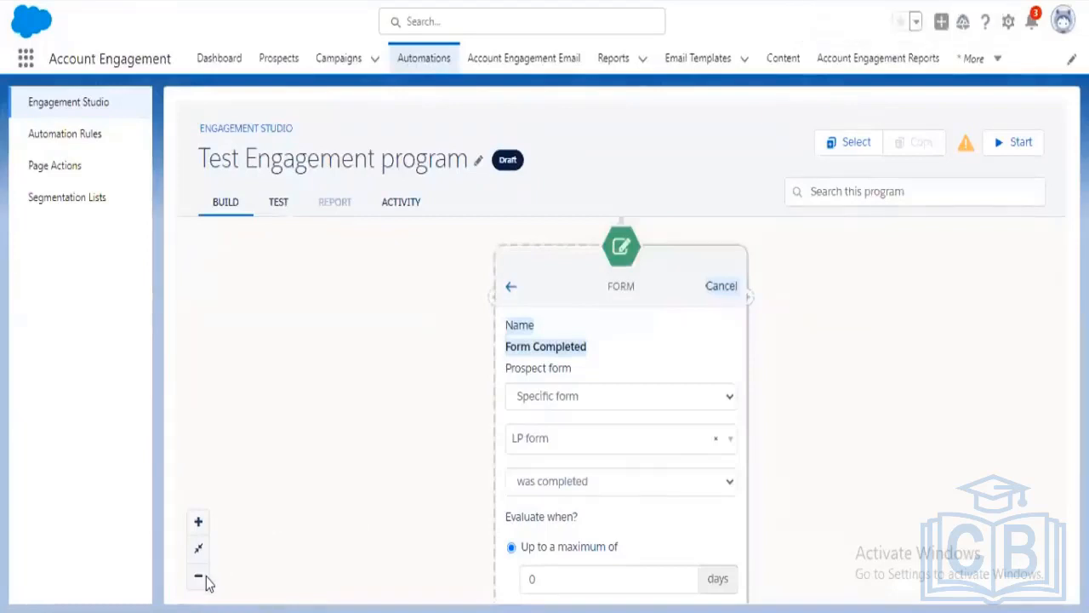
click(720, 288)
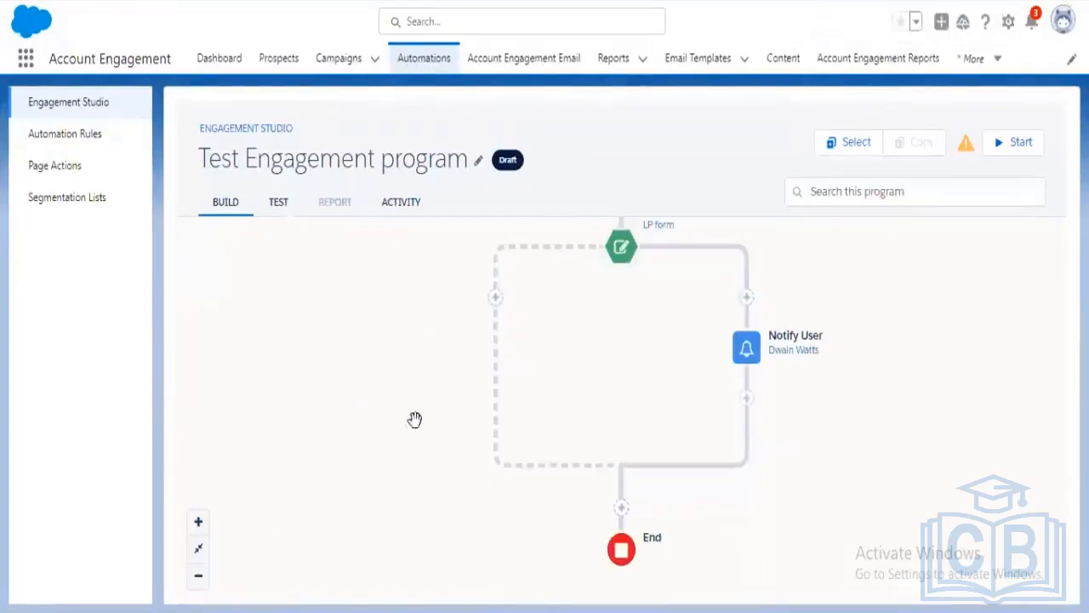
Step: Try to delete the Form Completed trigger from the program
click(198, 579)
click(527, 516)
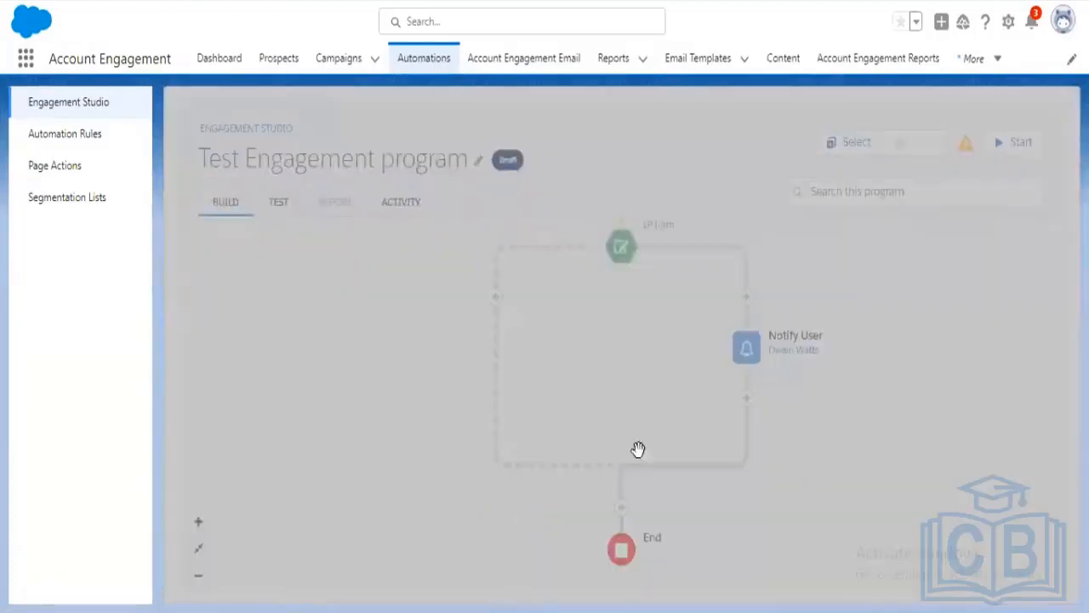
click(626, 255)
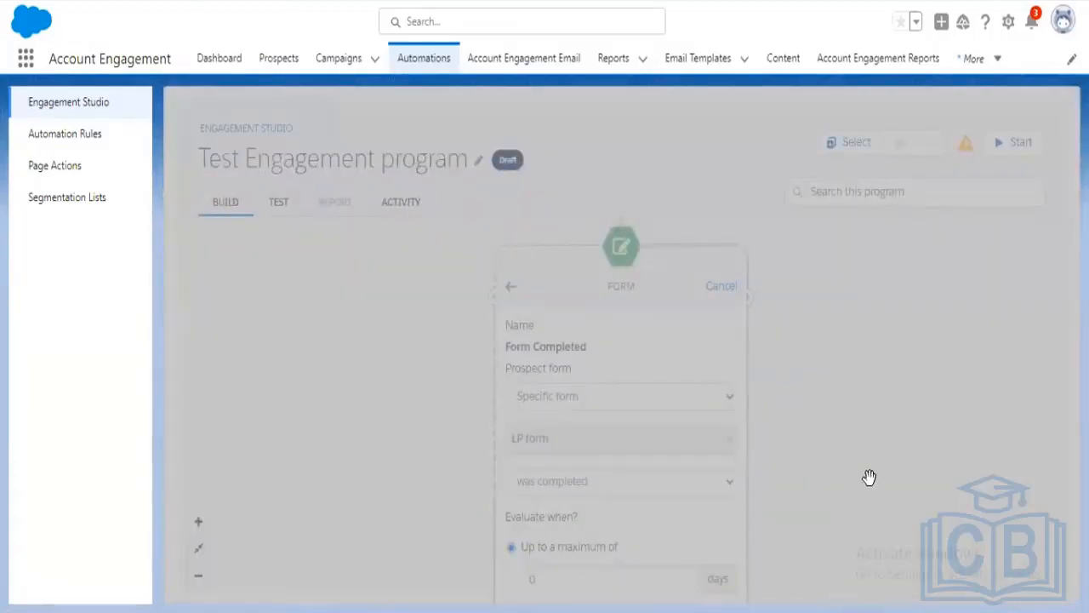
scroll(818, 440, down, 3)
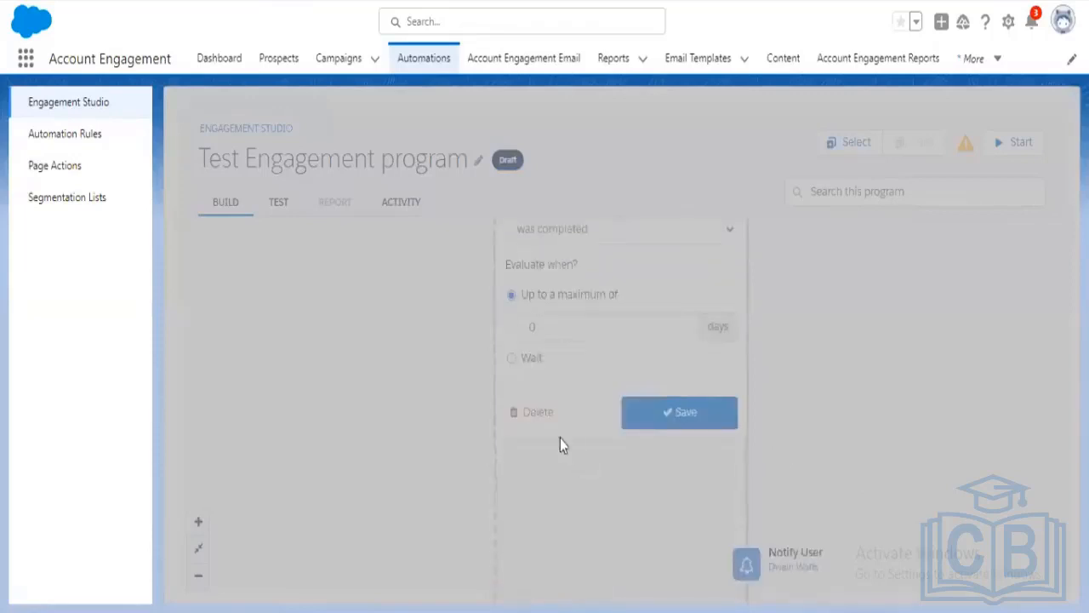
click(536, 413)
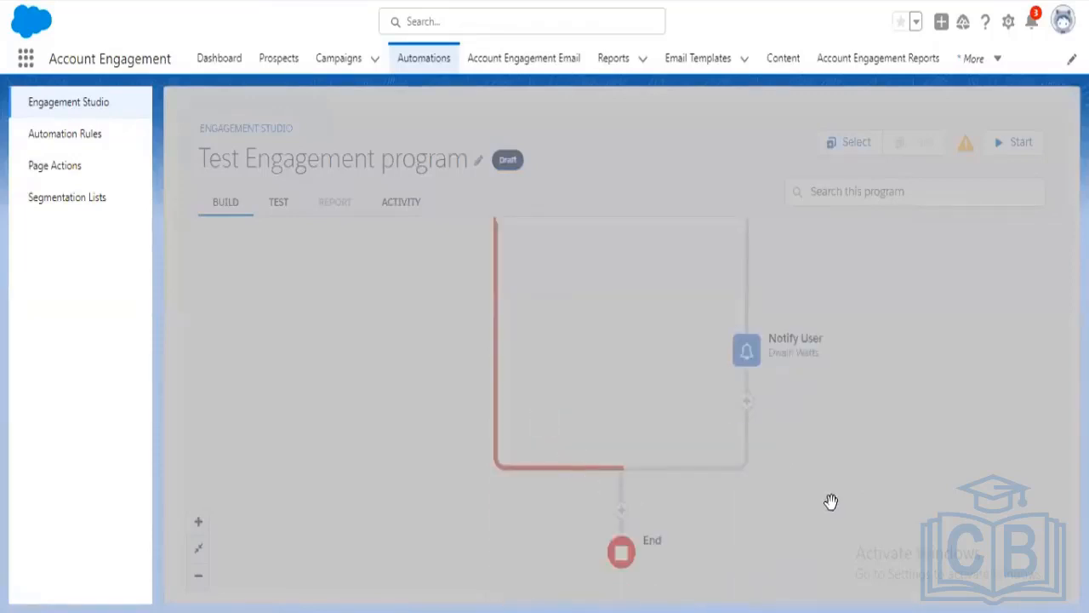
click(199, 549)
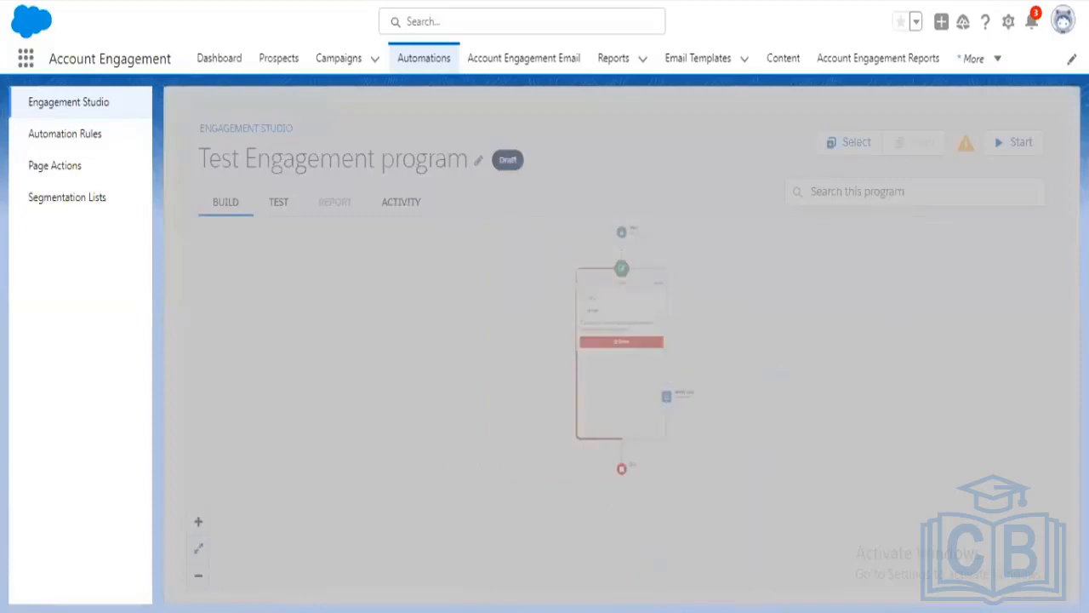
click(1043, 151)
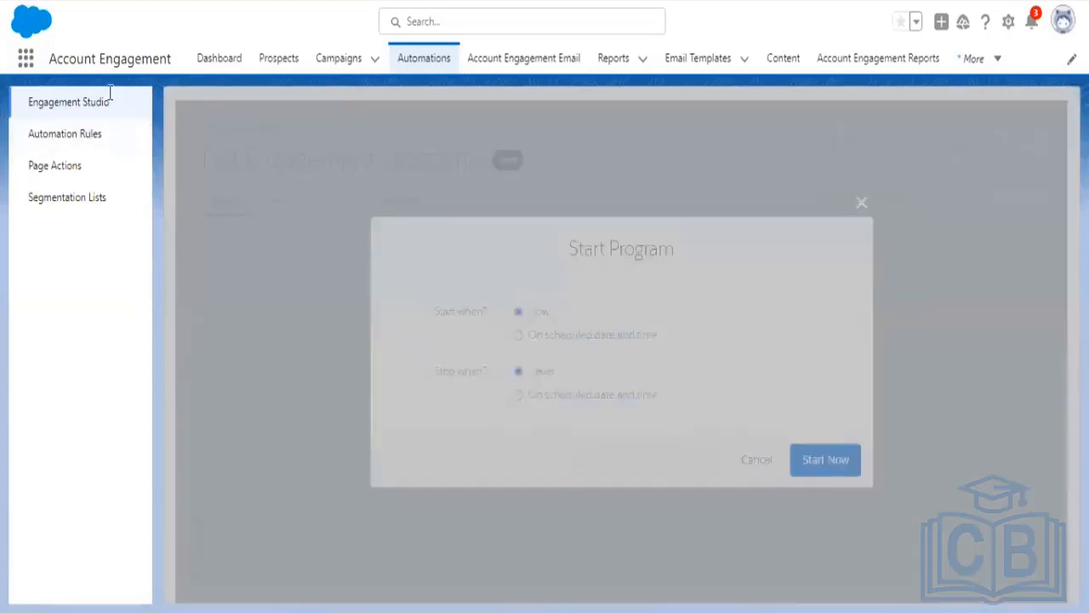
click(756, 464)
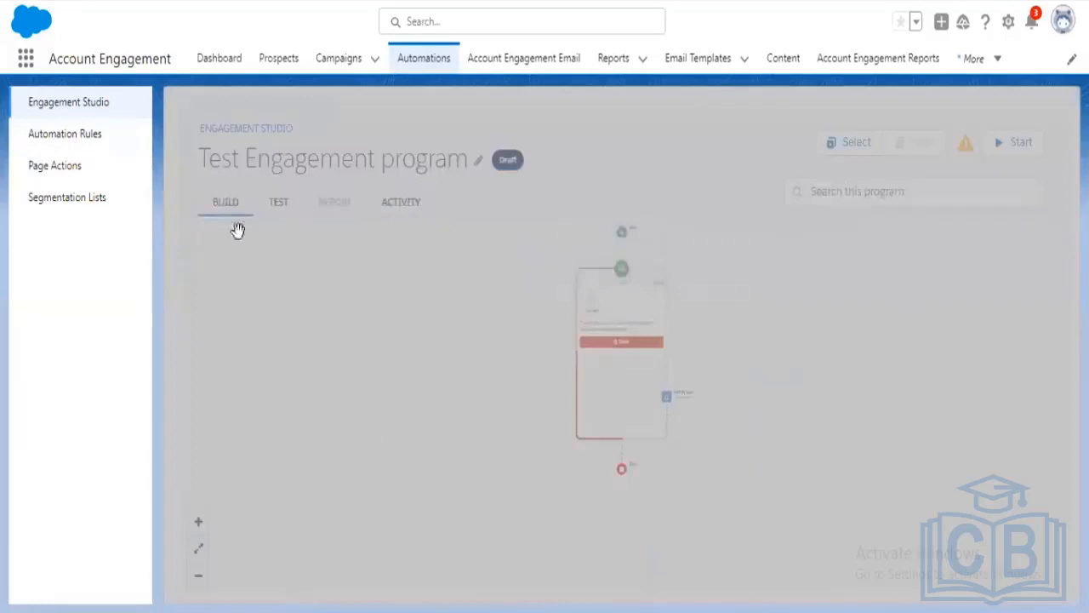
click(394, 217)
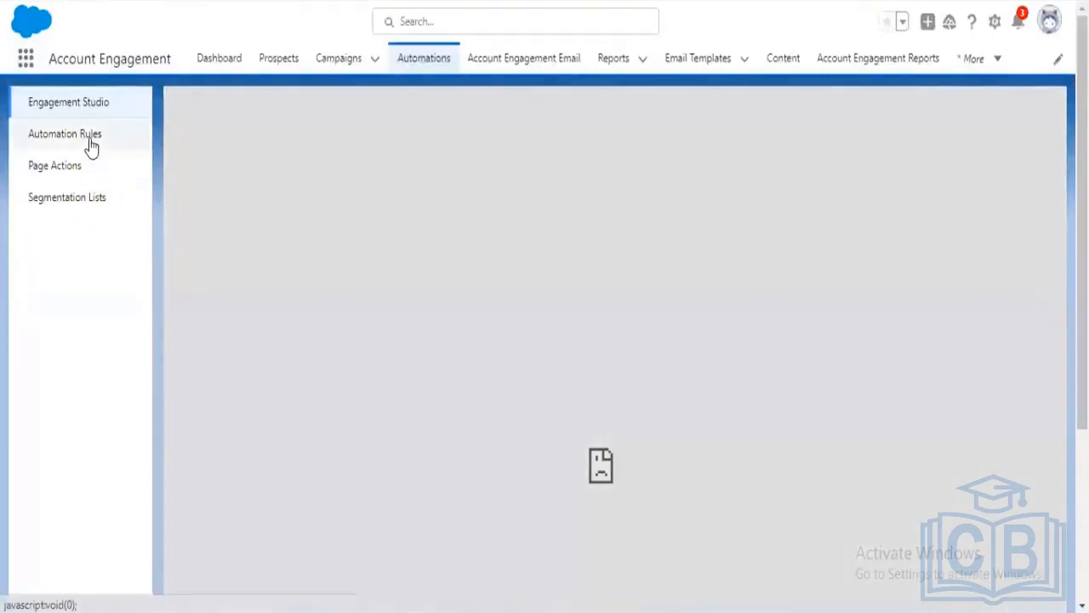
Step: Reopen the Test Engagement program from the Engagement Studio program list
click(91, 145)
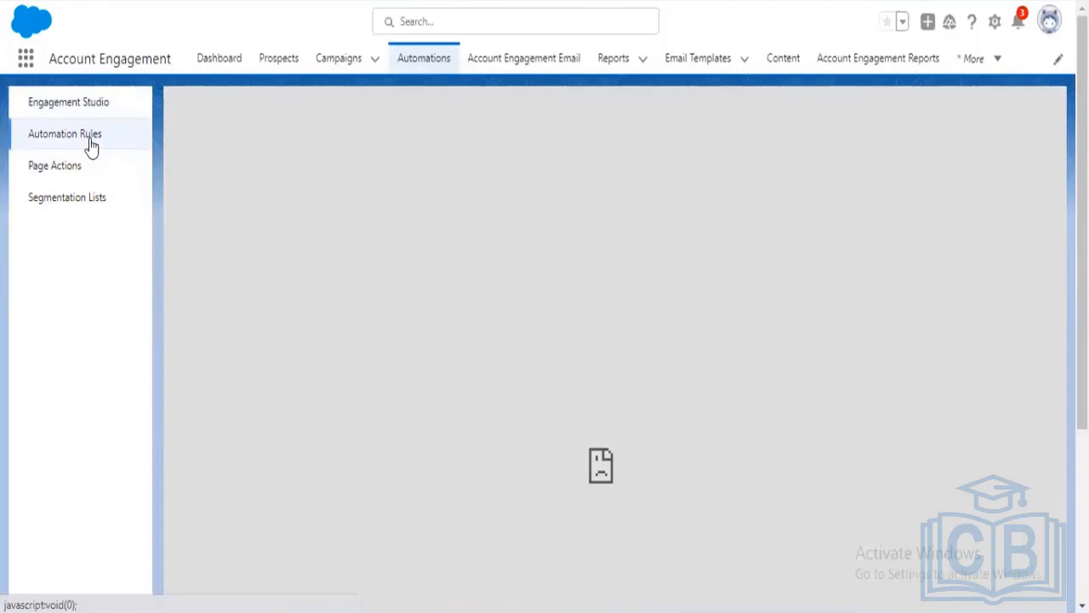
click(91, 145)
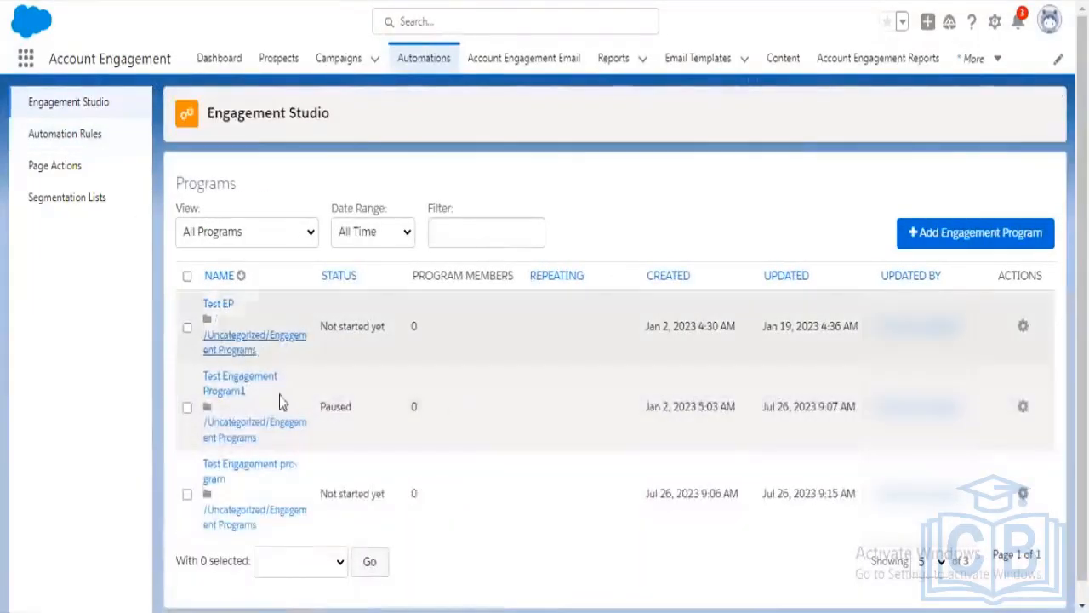
click(270, 469)
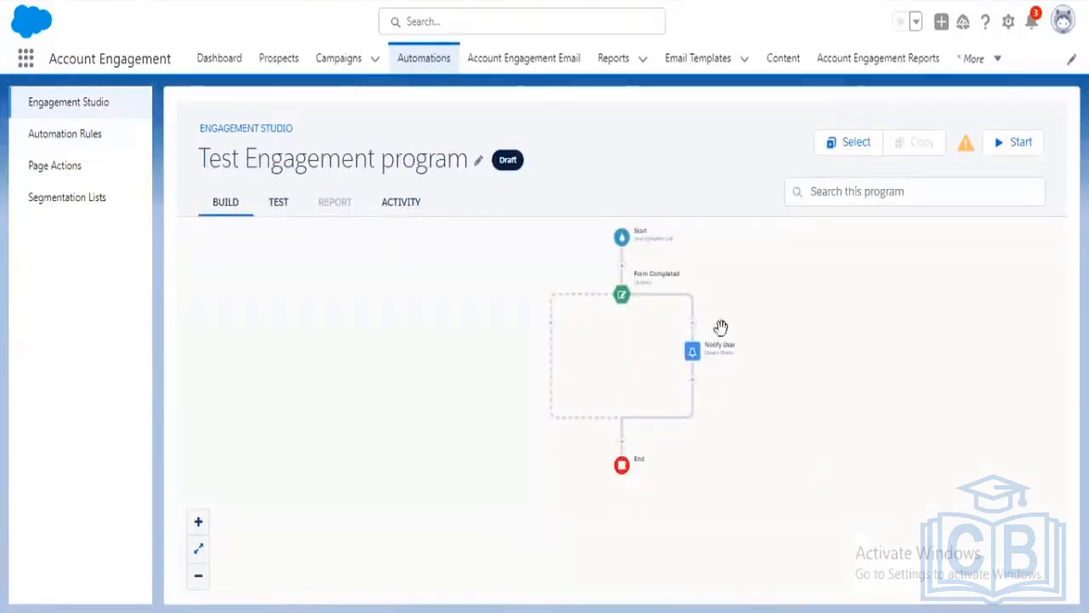
Step: Delete the Form Completed trigger with the Left Path option, keeping the branch that holds Notify User
click(623, 298)
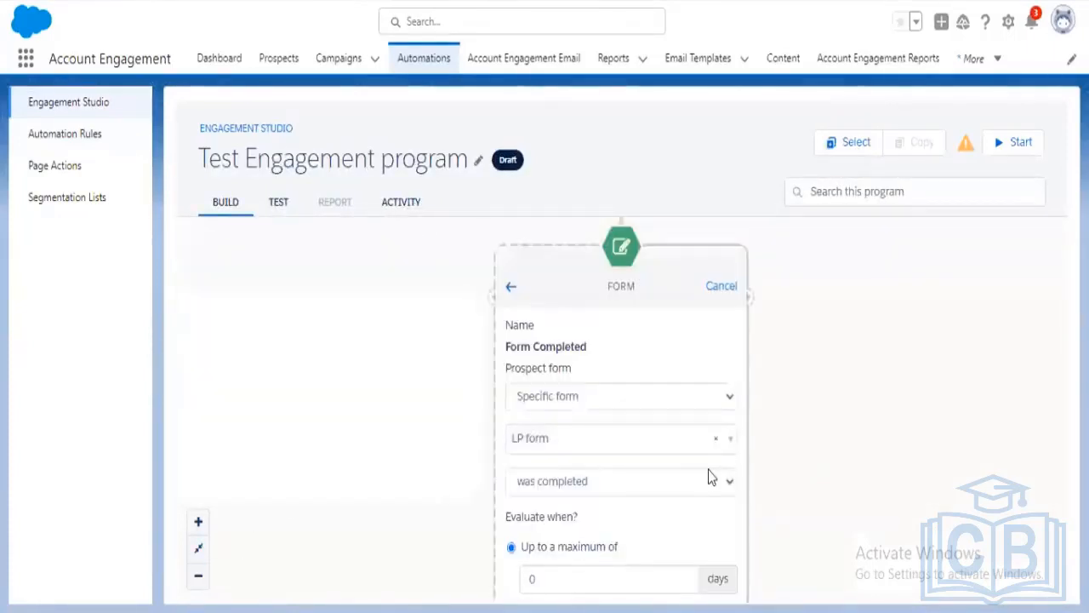
key(ctrl+minus)
key(ctrl+minus)
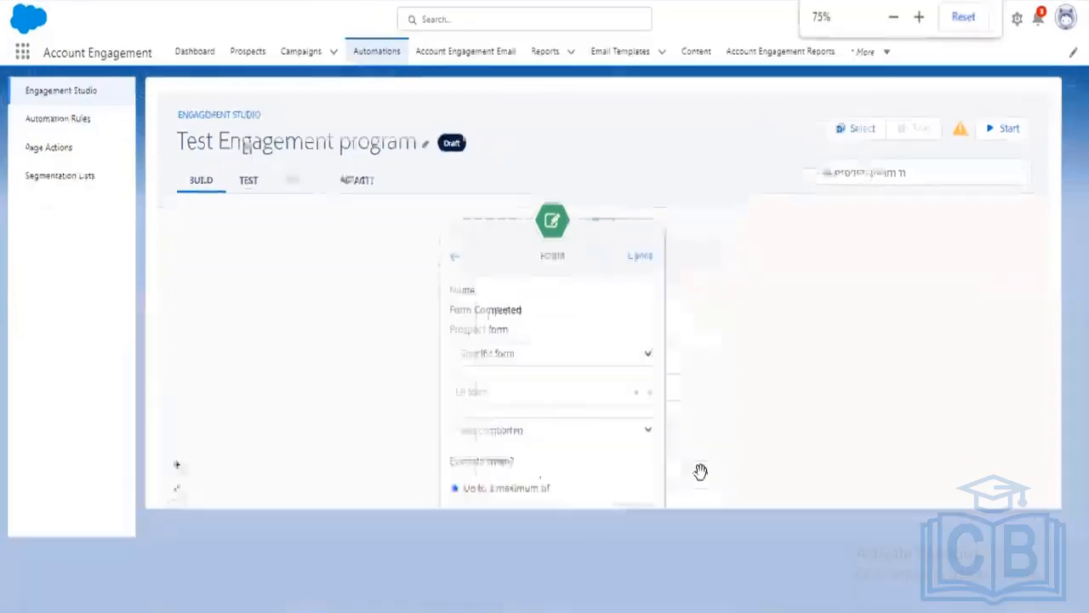
click(537, 562)
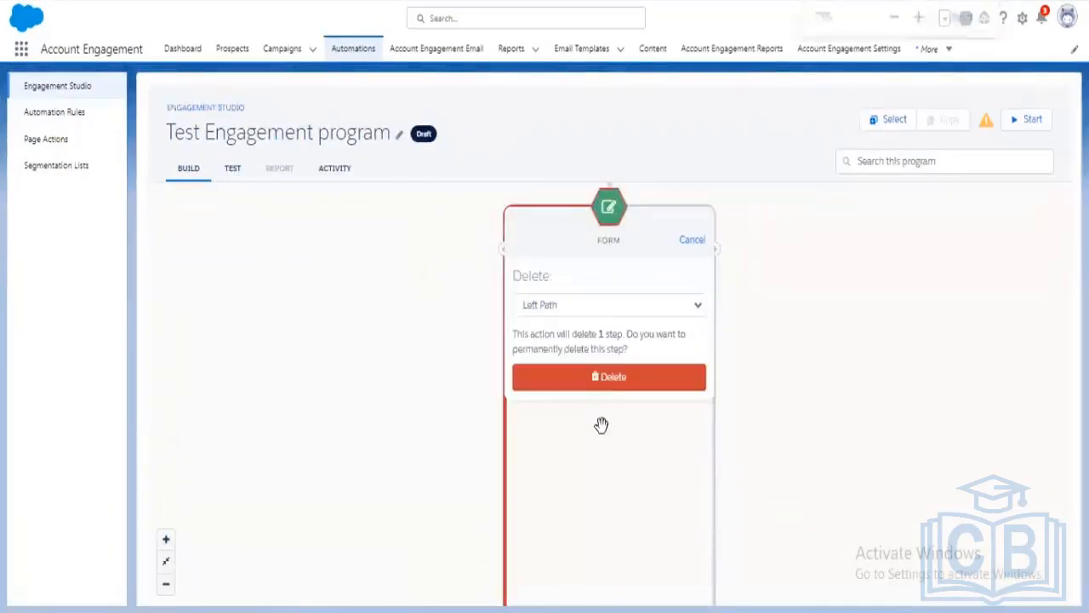
click(604, 377)
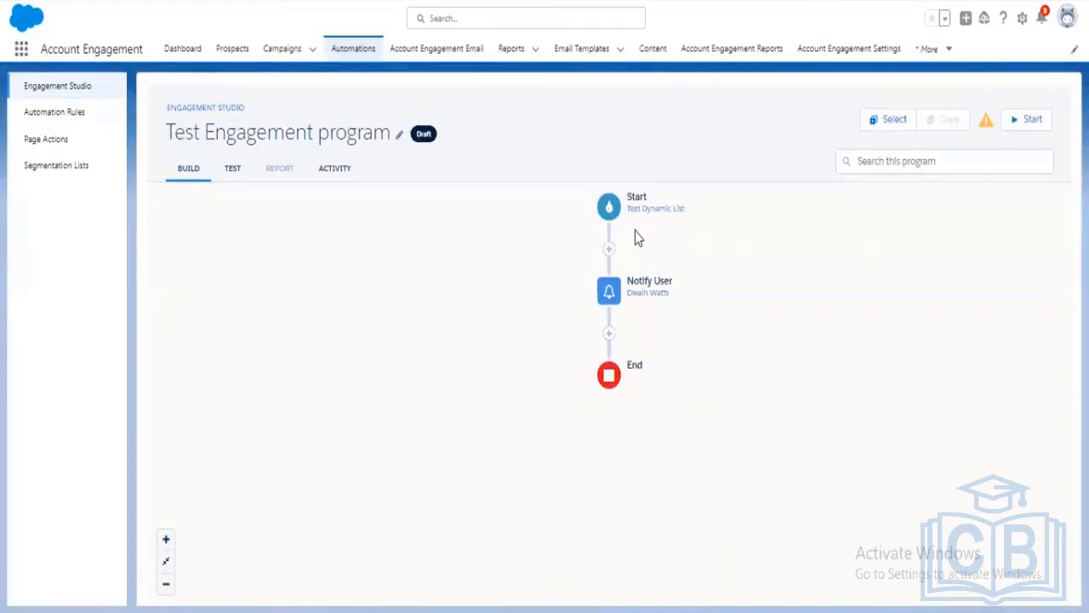
Step: Delete the Notify User action between Start and End
click(612, 303)
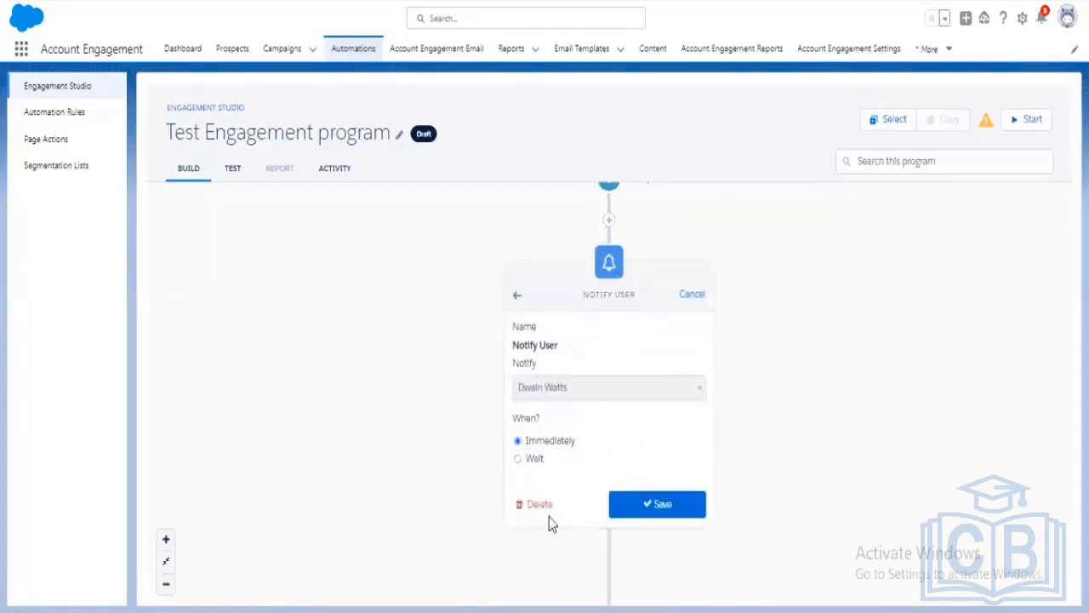
click(540, 506)
click(621, 398)
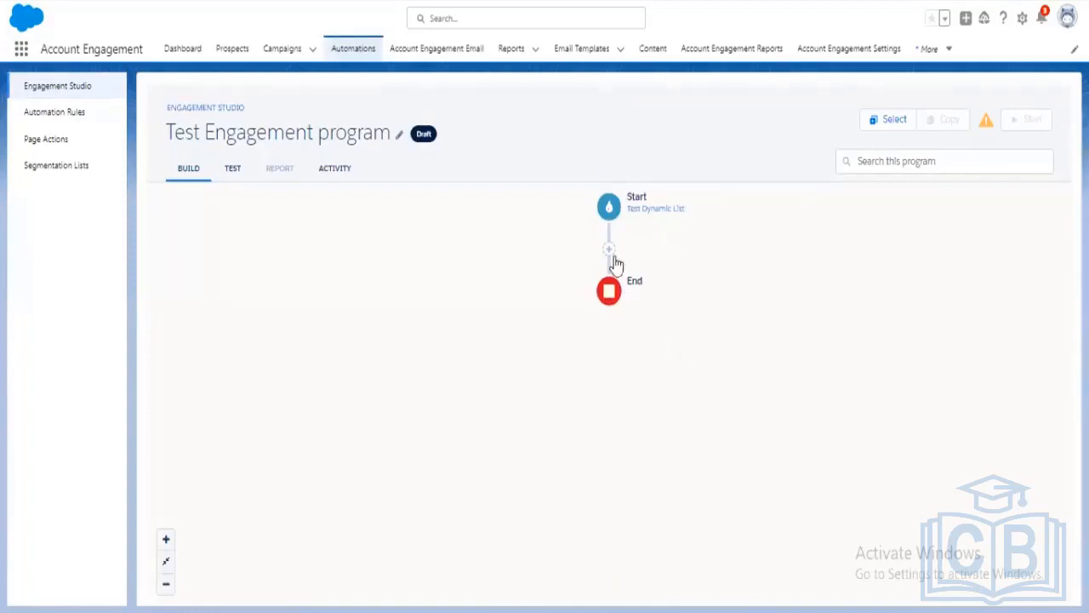
click(609, 251)
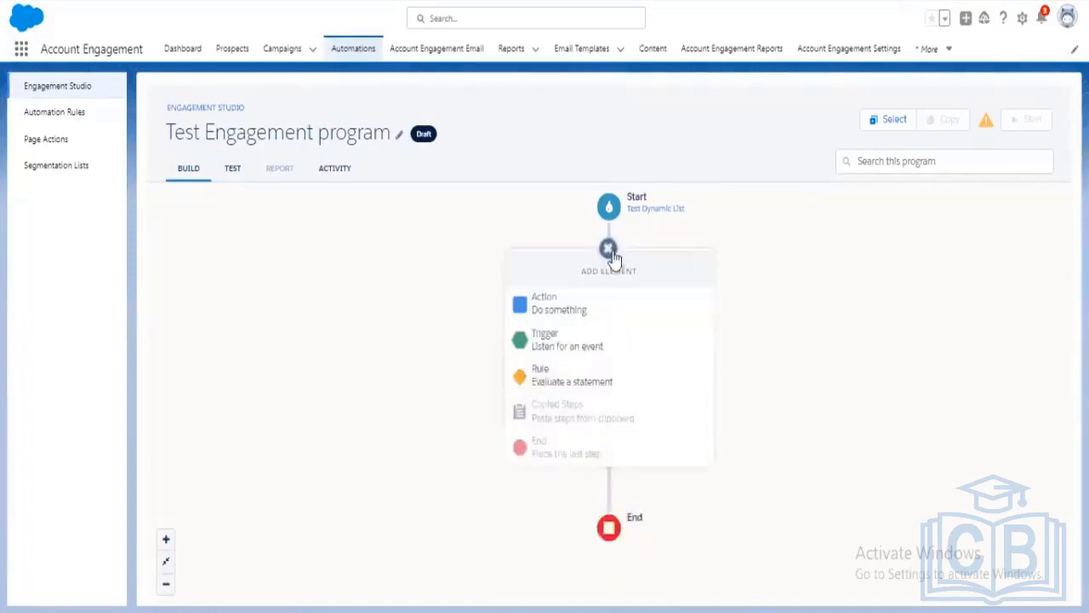
click(583, 322)
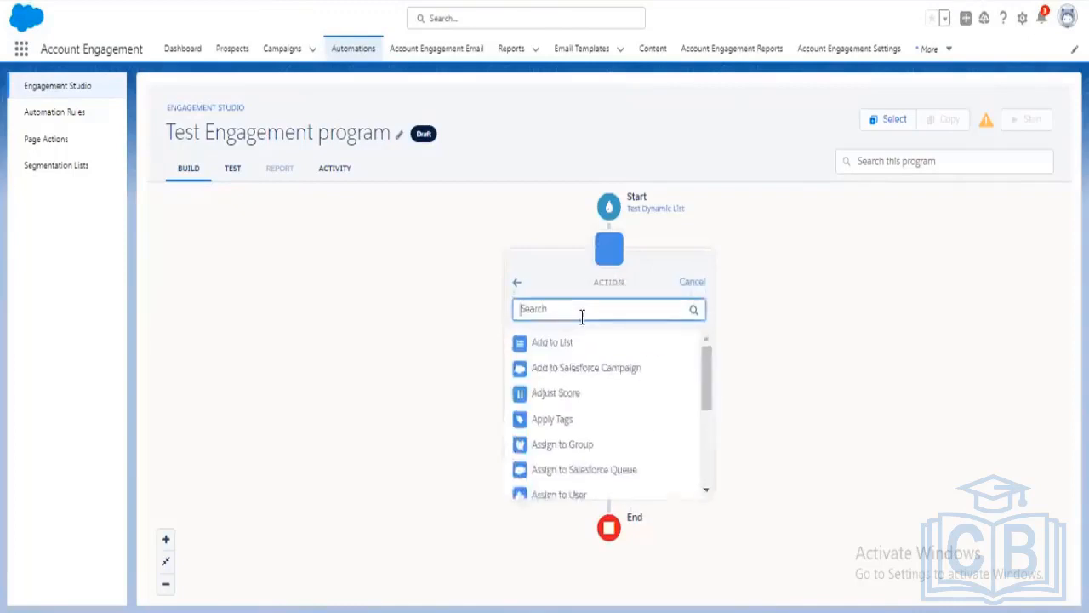
click(692, 282)
click(609, 251)
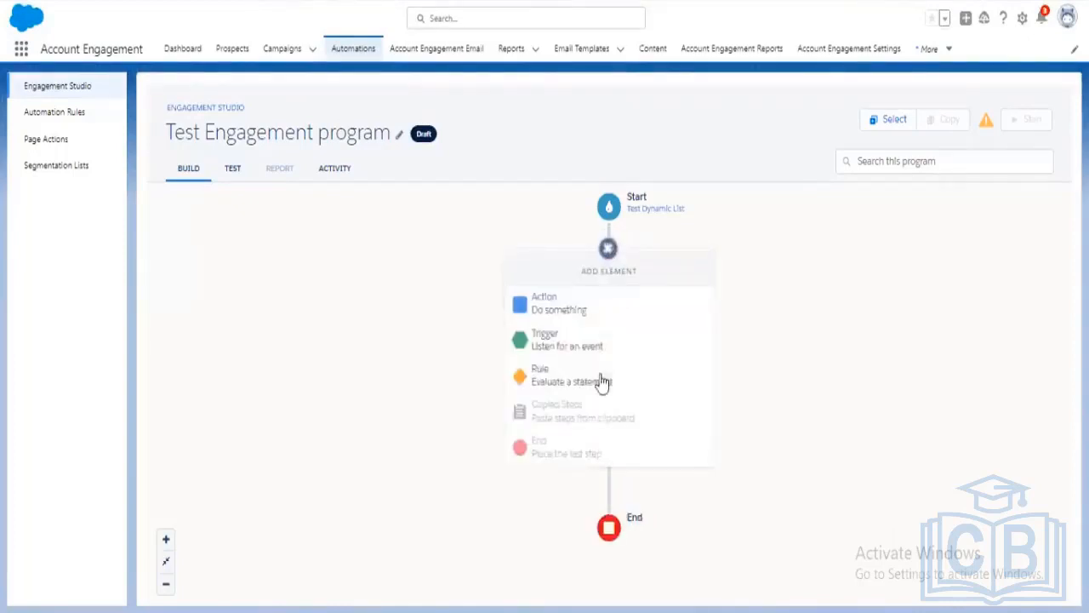
click(570, 344)
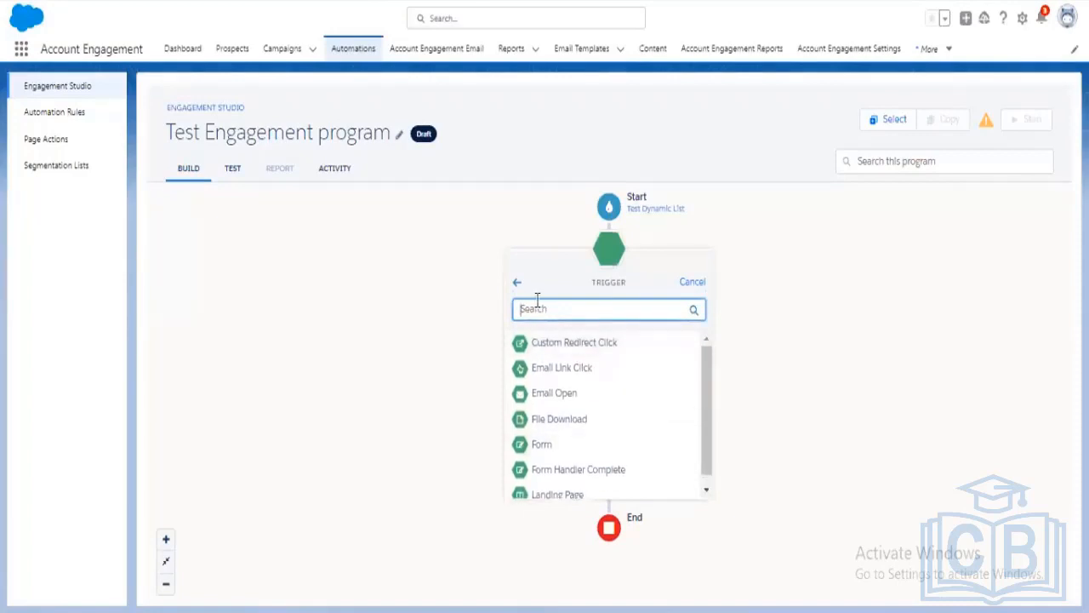
click(692, 283)
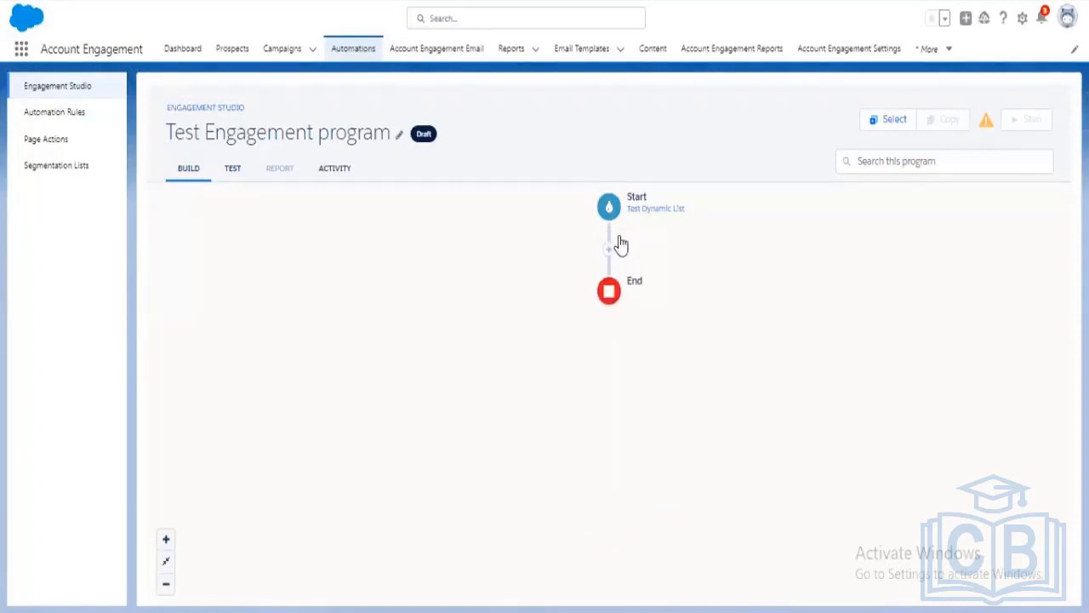
Step: Add a Send Email action between Start and End that sends the Test 1 template immediately
click(609, 254)
click(579, 302)
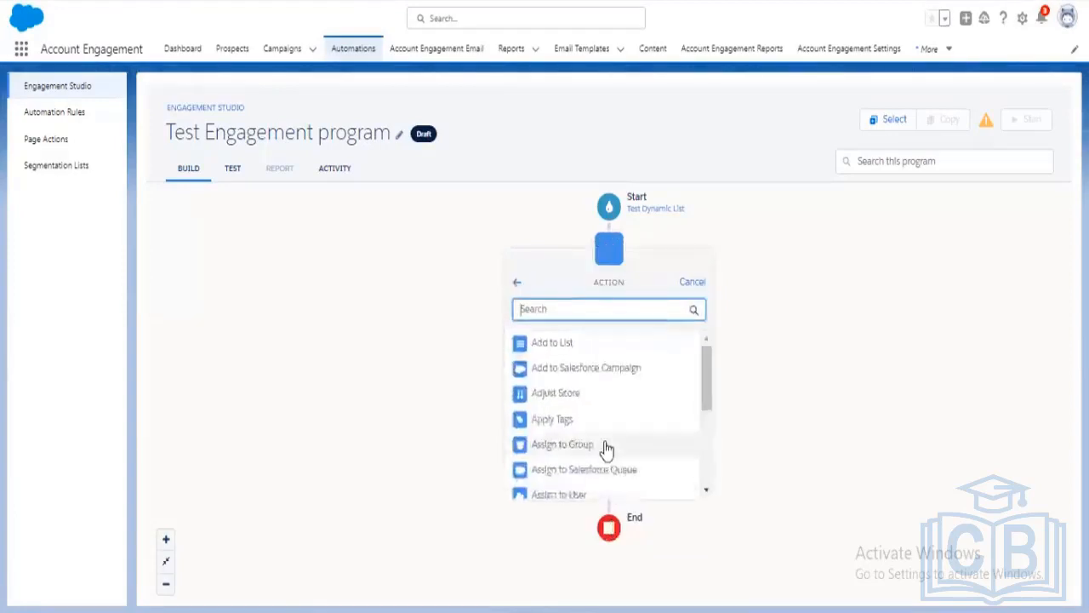
scroll(606, 449, down, 3)
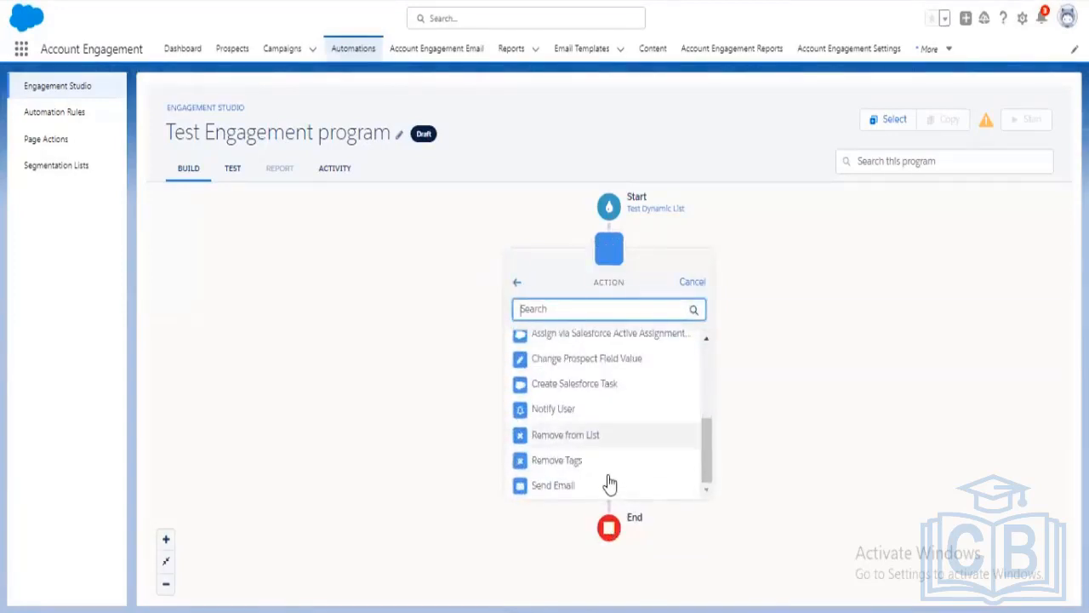
click(606, 485)
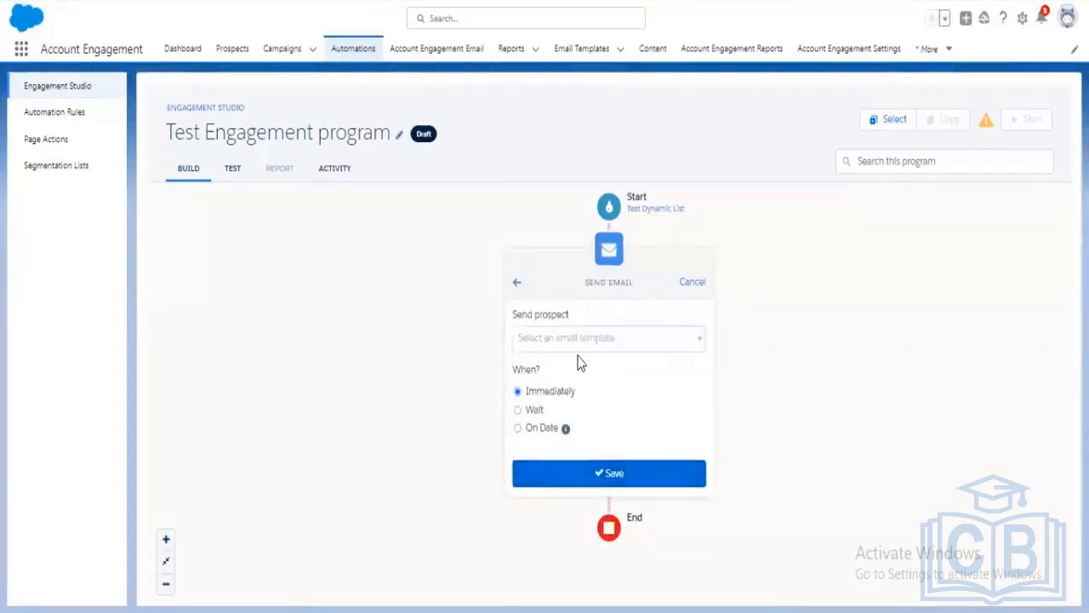
click(582, 341)
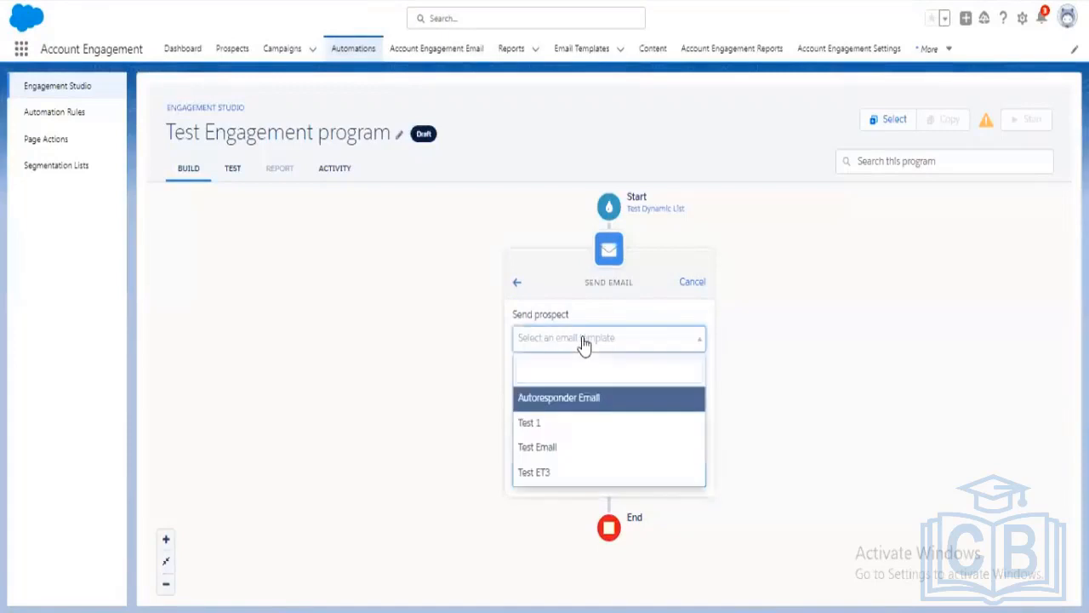
click(577, 427)
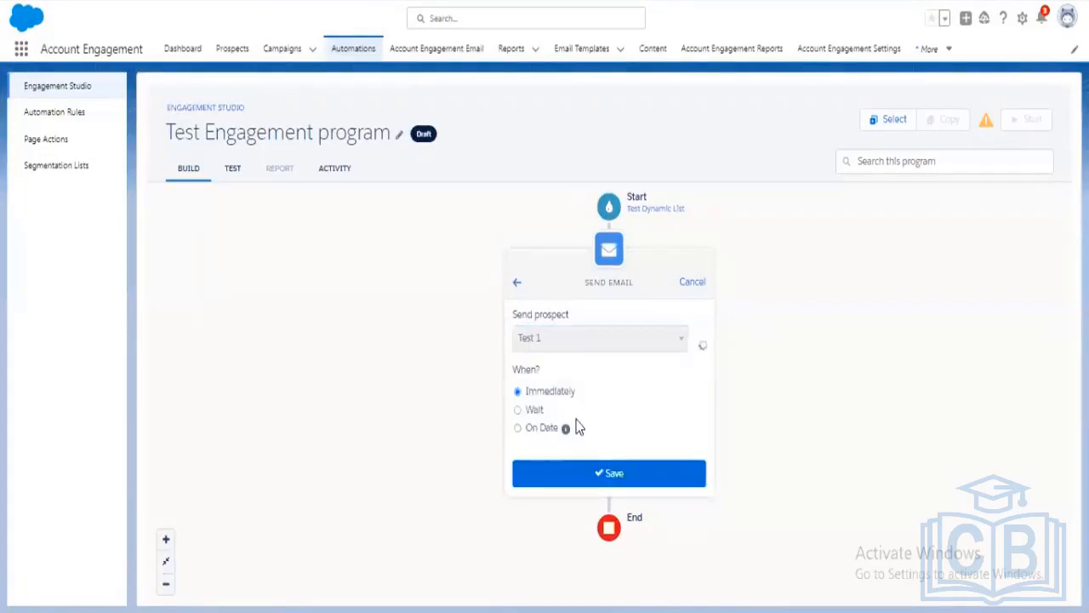
click(614, 473)
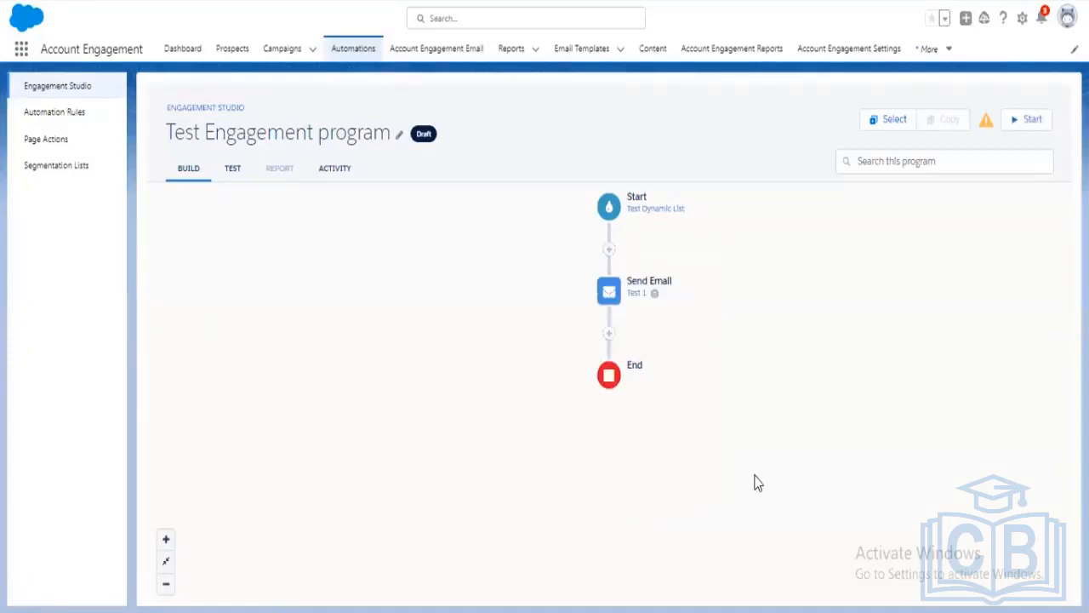
Step: Add an Email Open trigger for Test 1 after the Send Email action, evaluated after a wait of 2 days
click(167, 540)
click(166, 562)
key(ctrl+plus)
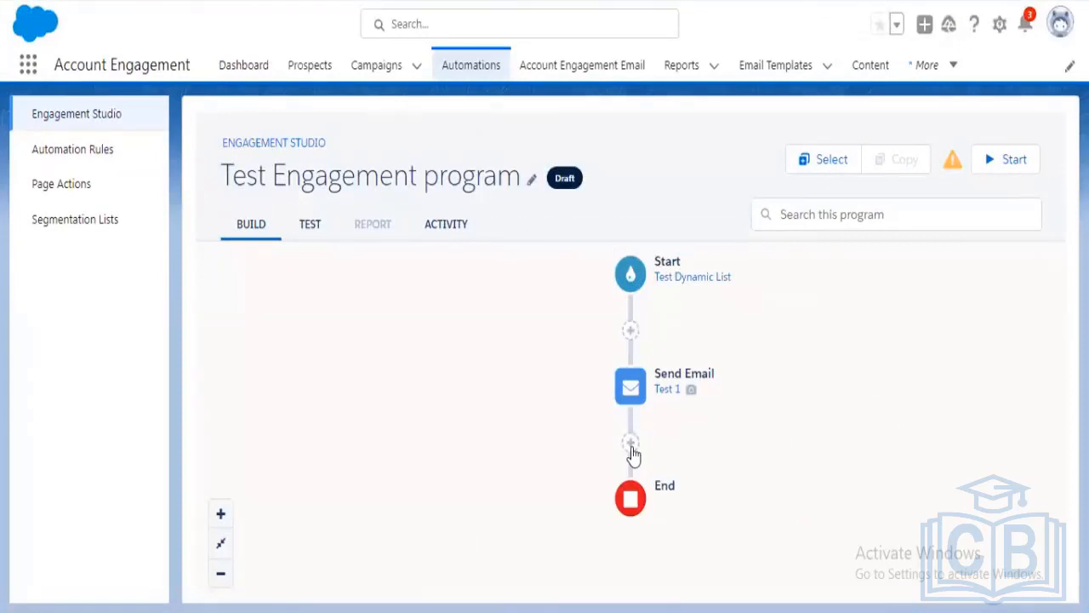
click(631, 443)
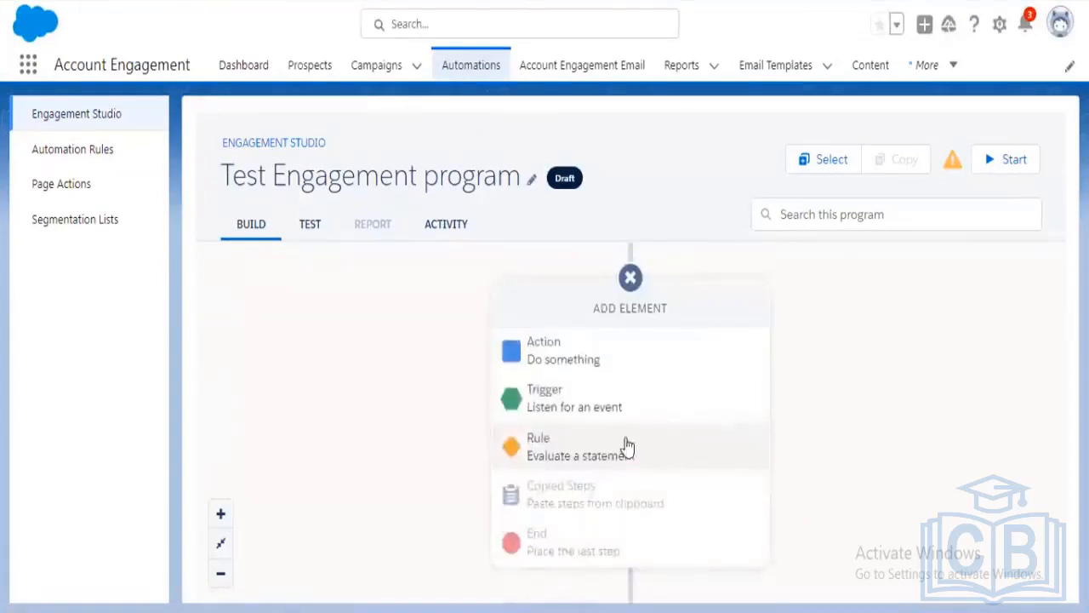
click(618, 416)
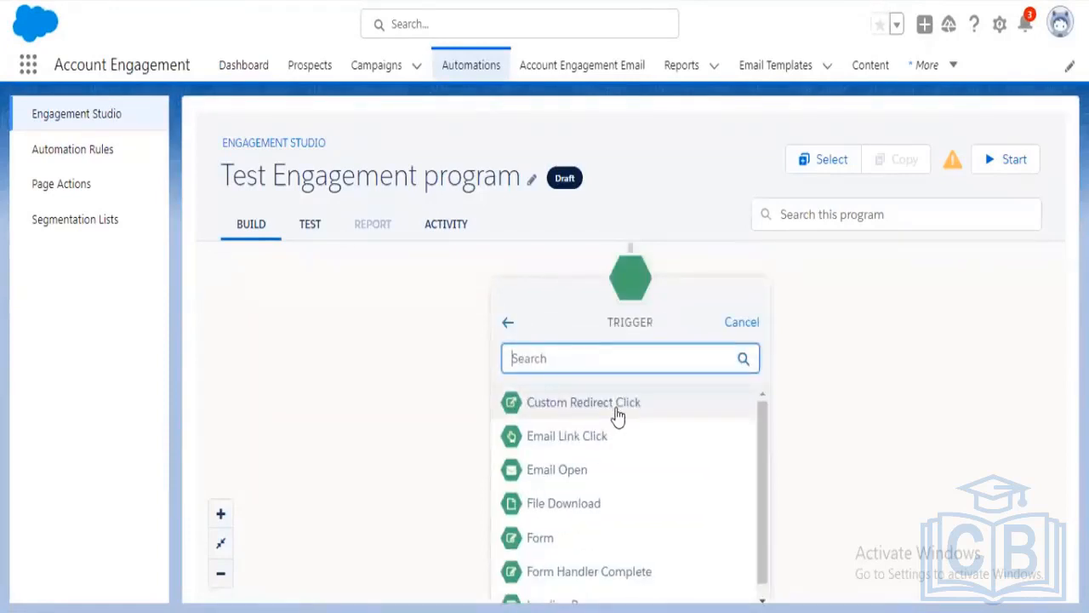
click(602, 479)
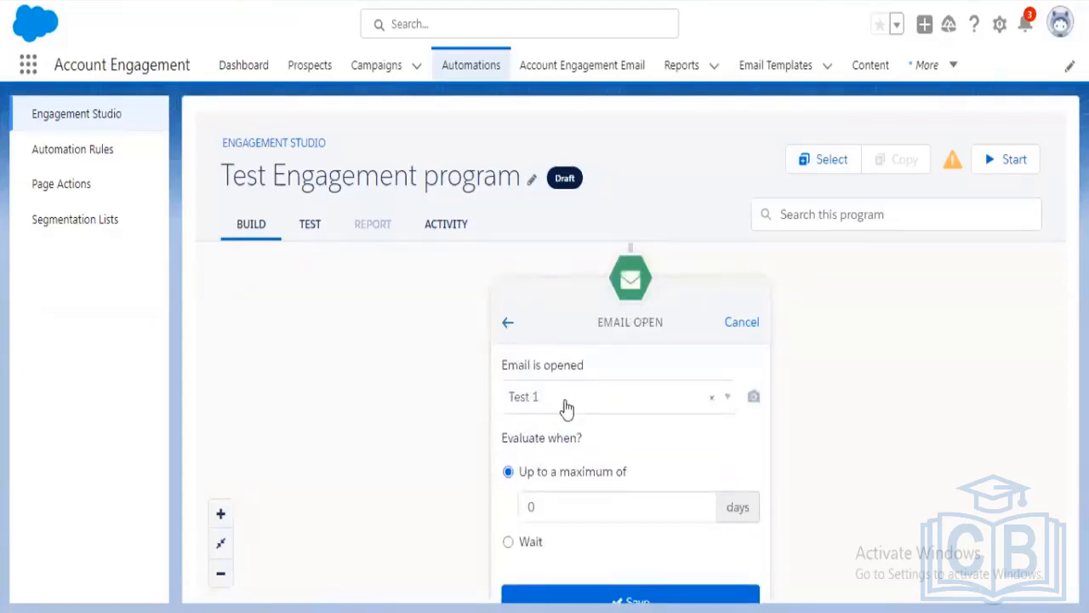
click(523, 543)
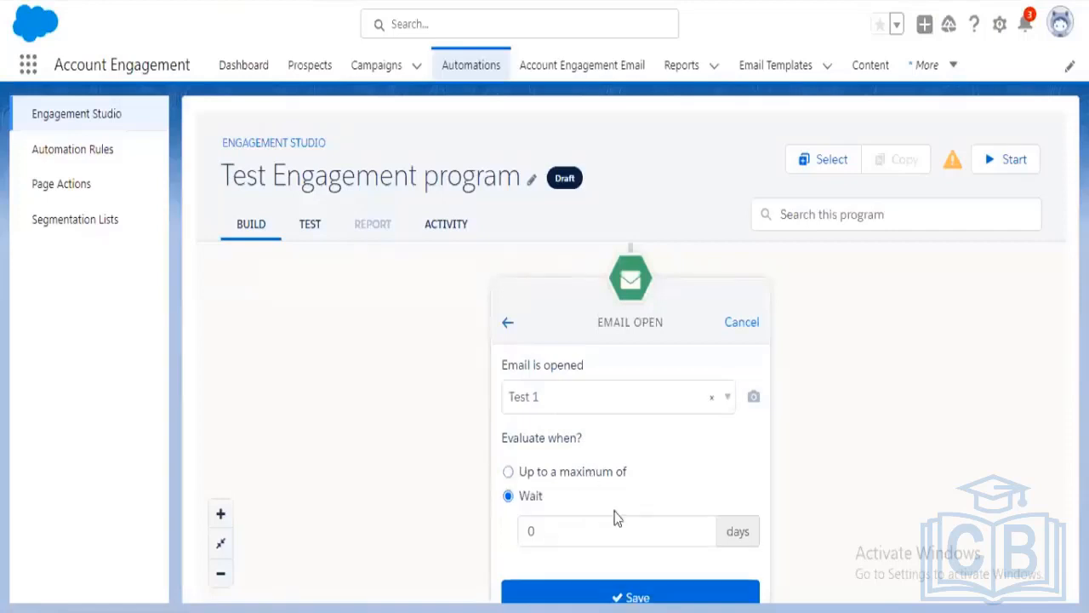
click(595, 530)
key(BackSpace)
text(2)
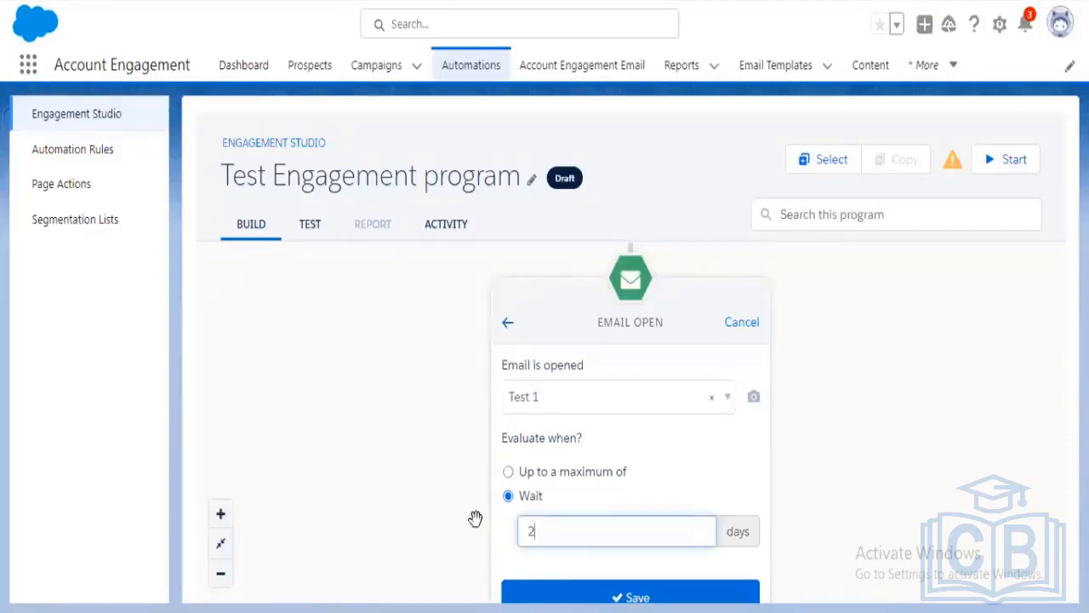
click(648, 596)
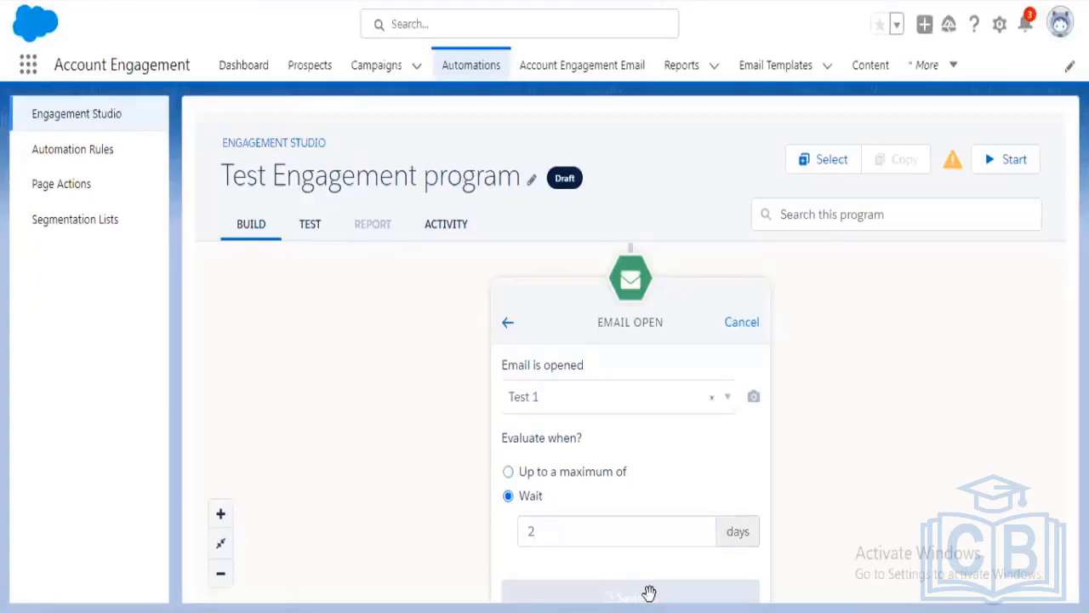
Step: Add a Notify User action on the Yes path of the Email Open trigger, notifying the second listed user immediately
drag(836, 332, 793, 440)
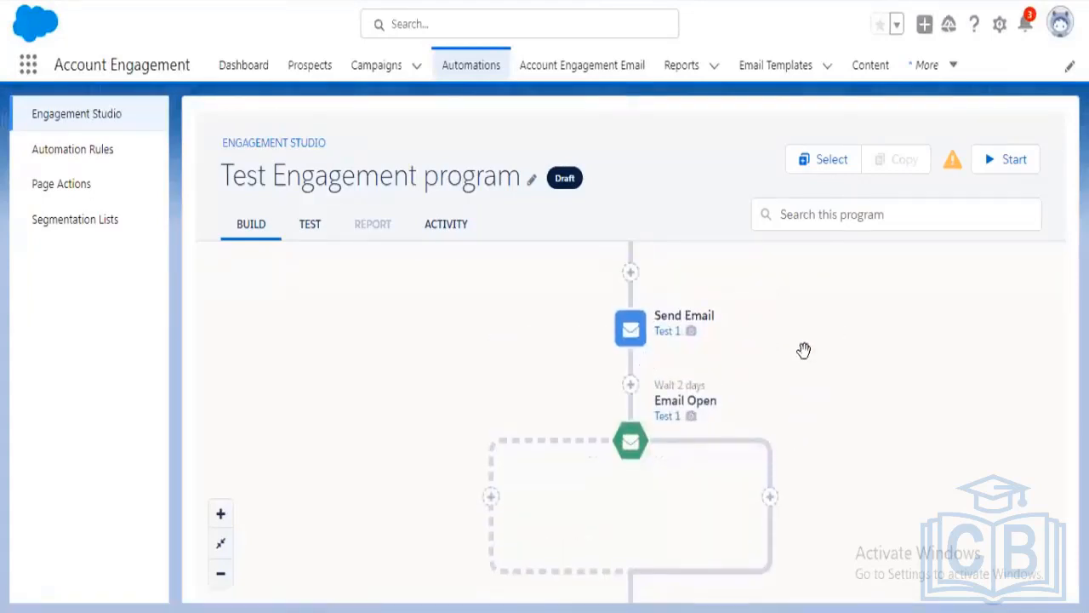
drag(804, 350, 807, 423)
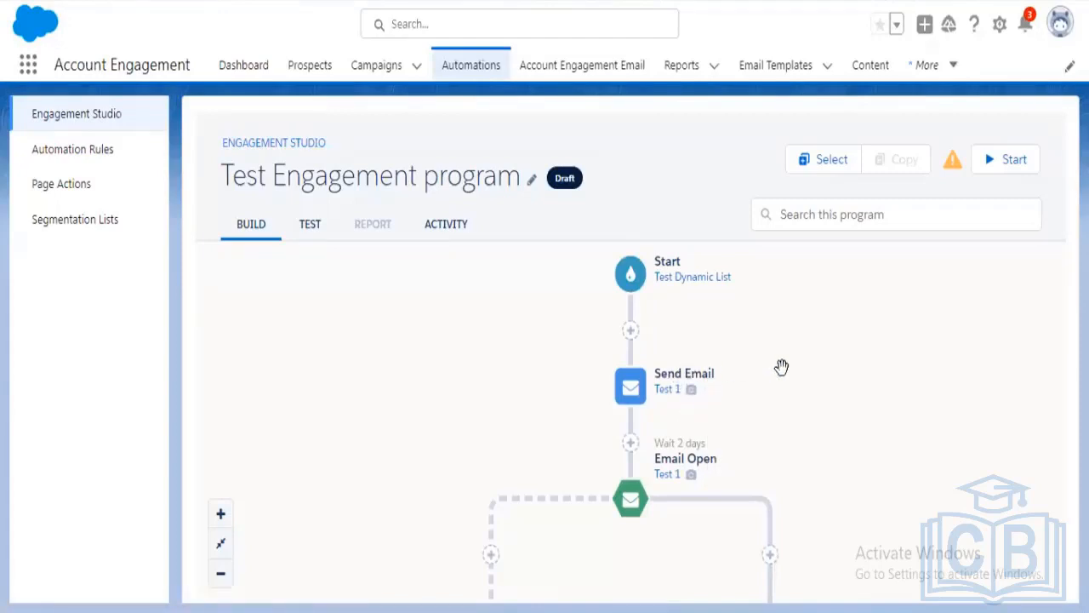
drag(806, 421, 781, 348)
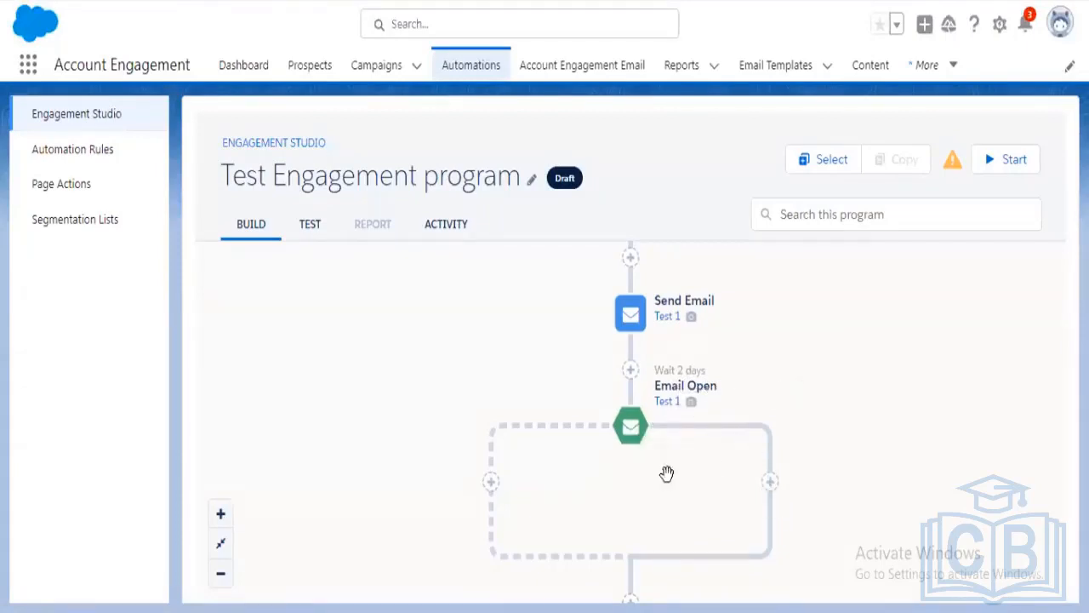
click(769, 482)
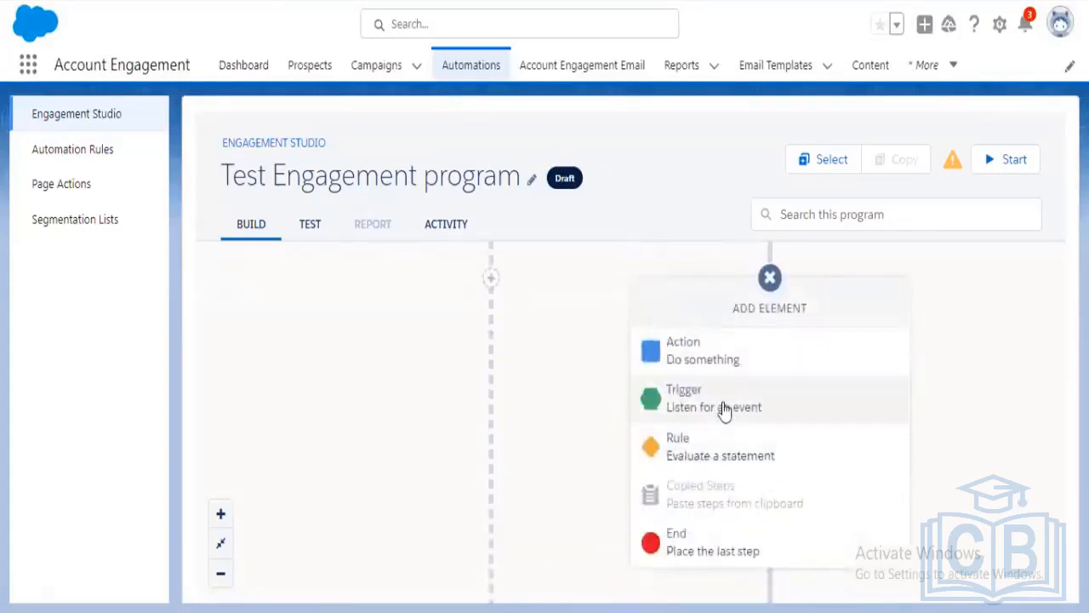
click(722, 412)
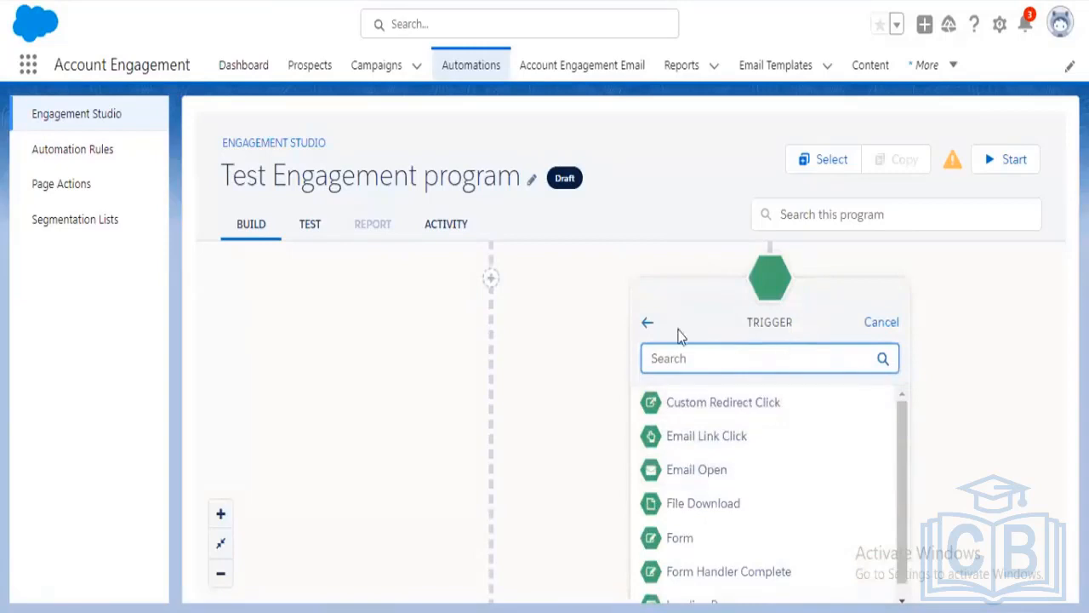
click(648, 323)
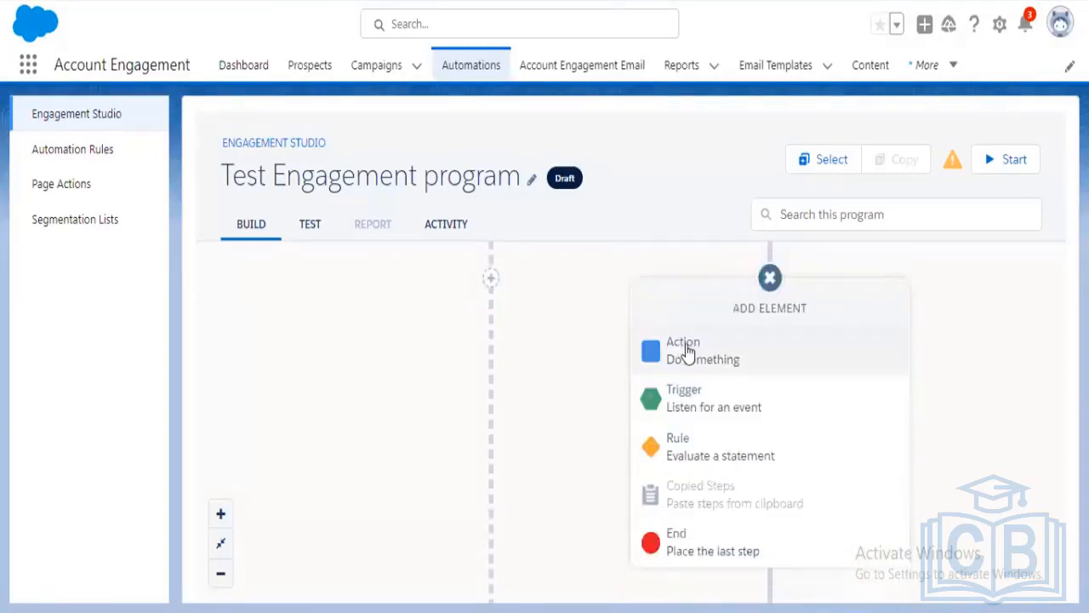
click(686, 368)
scroll(766, 503, down, 3)
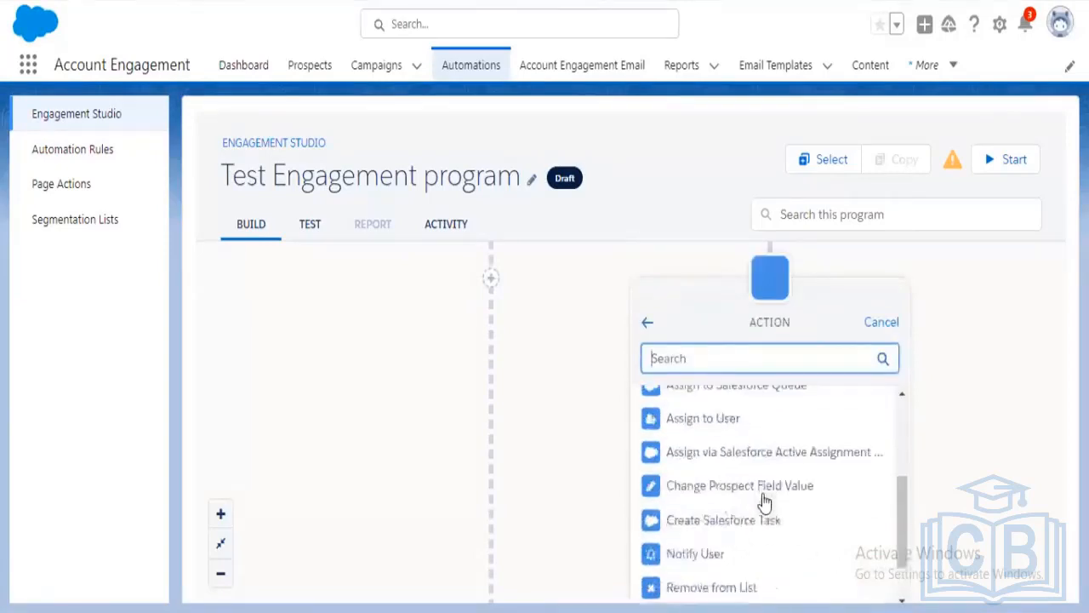
scroll(768, 508, down, 1)
click(754, 509)
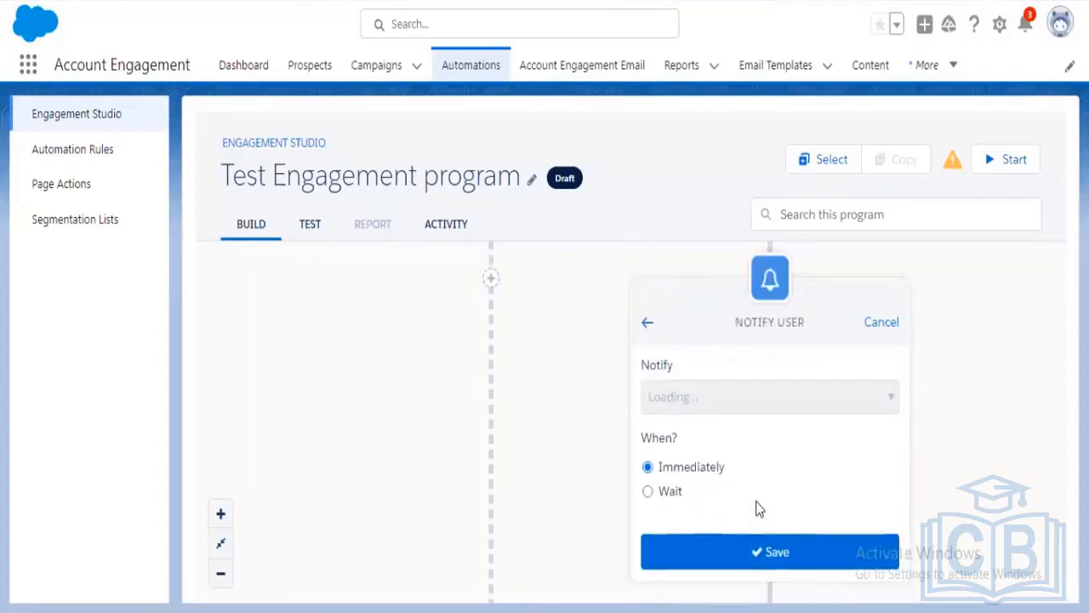
click(719, 409)
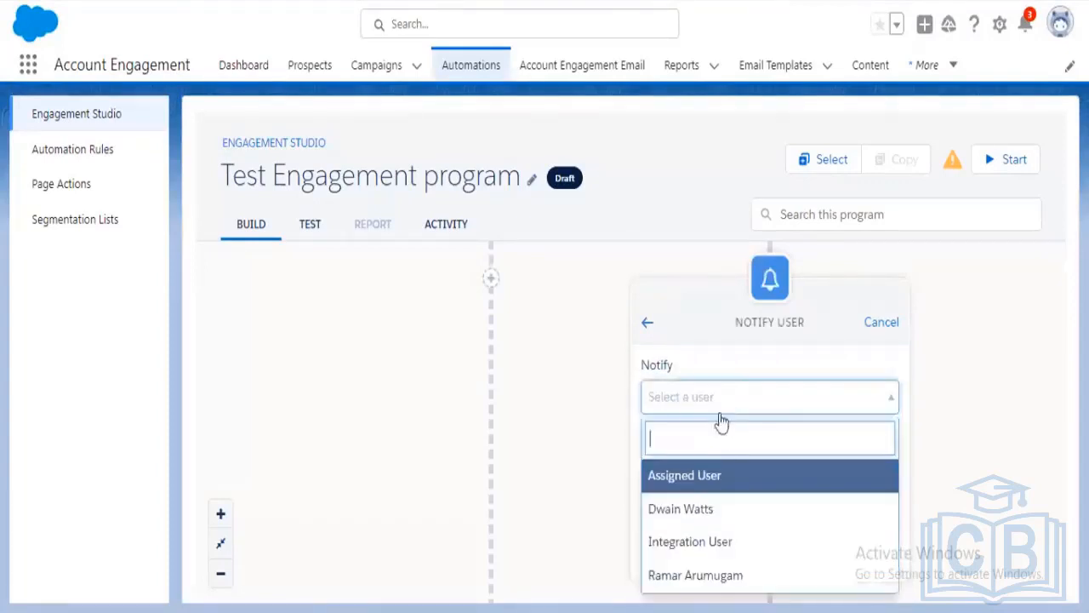
click(723, 505)
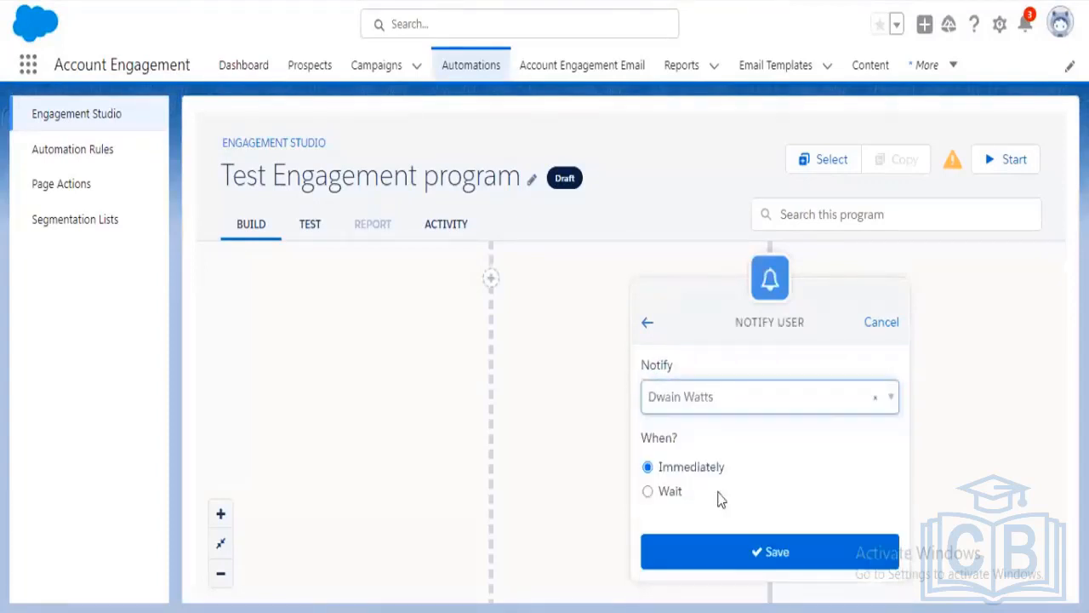
click(761, 551)
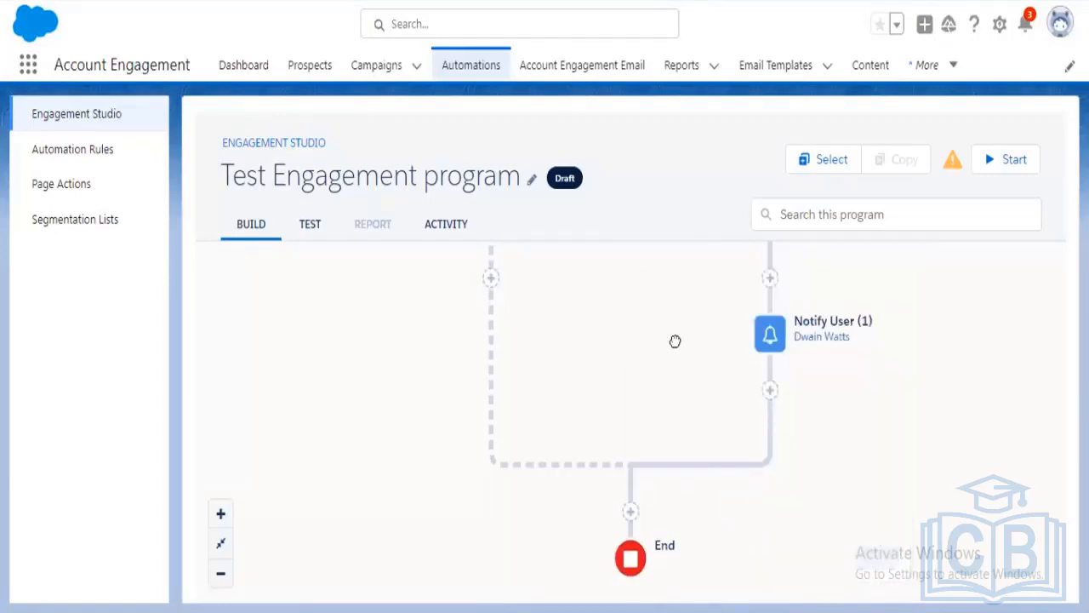
Step: Add a Send Email action on the No path of the Email Open trigger that sends the Test Email template immediately
scroll(698, 477, up, 3)
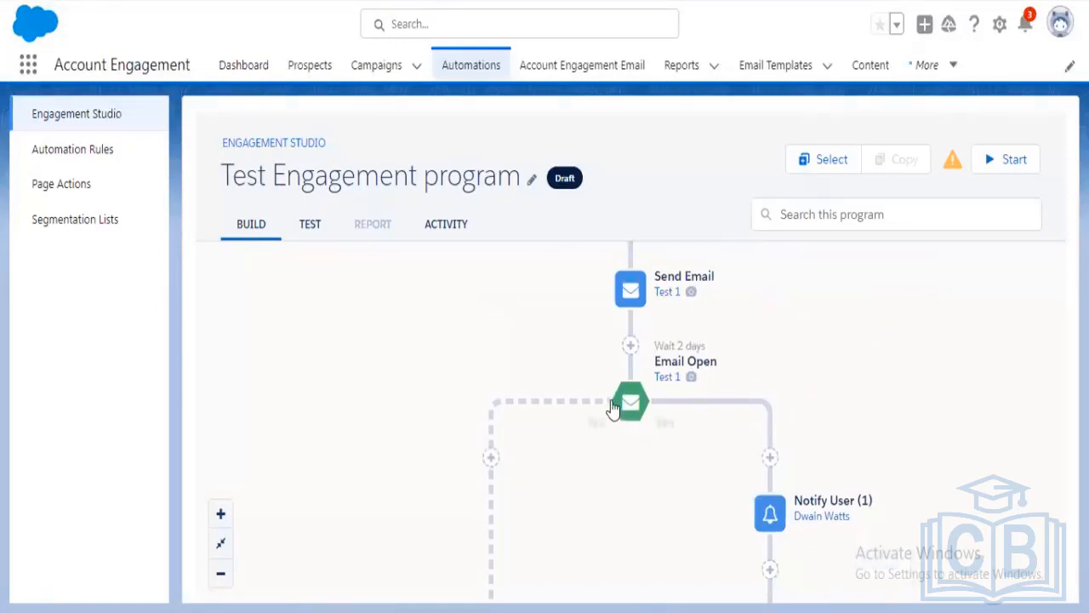
scroll(593, 401, down, 2)
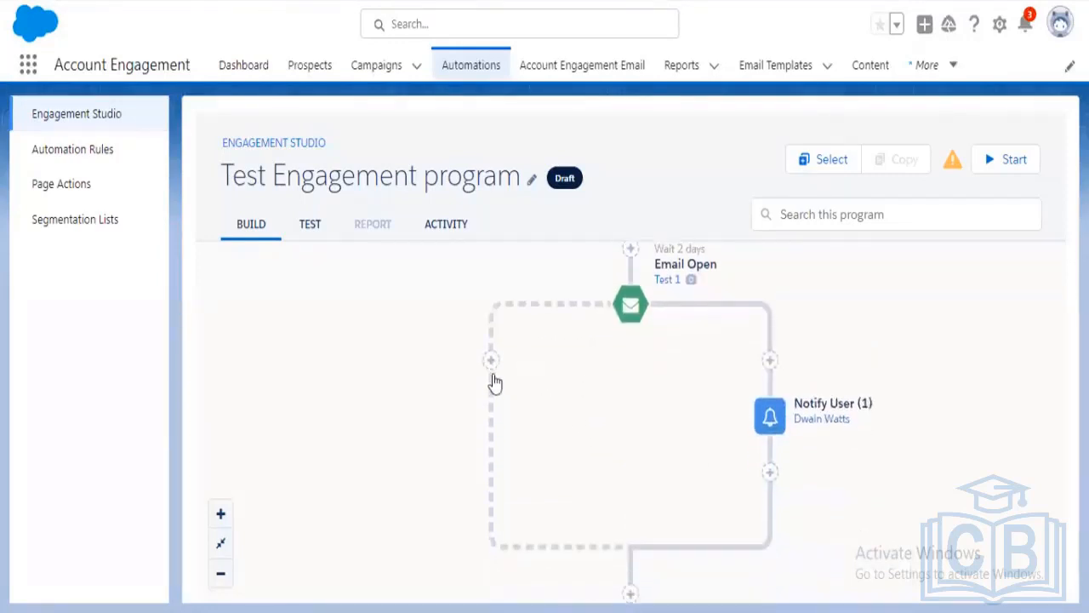
click(492, 363)
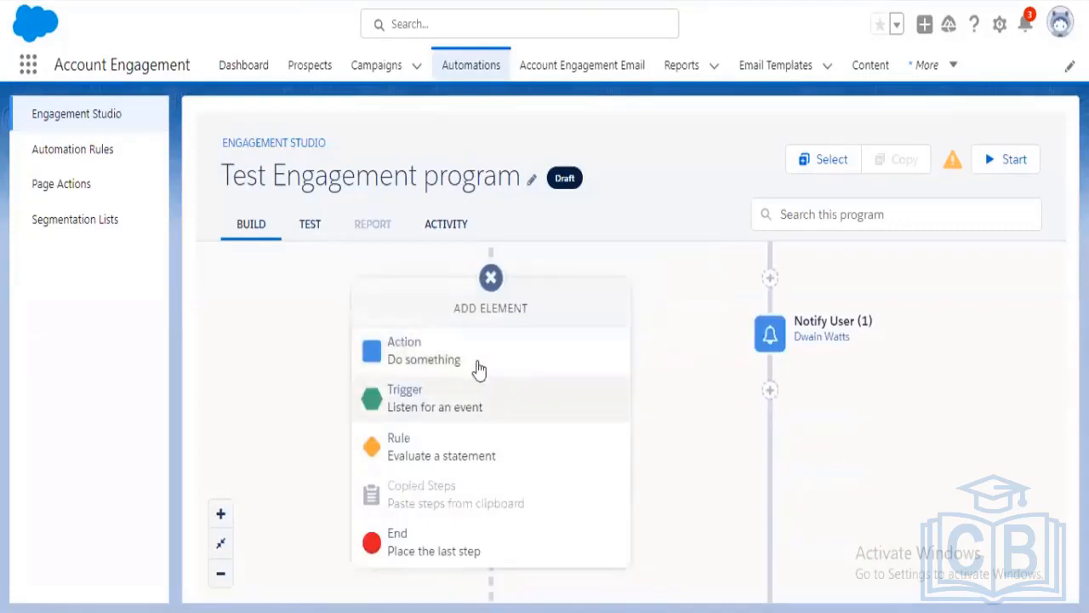
click(479, 366)
scroll(527, 526, down, 3)
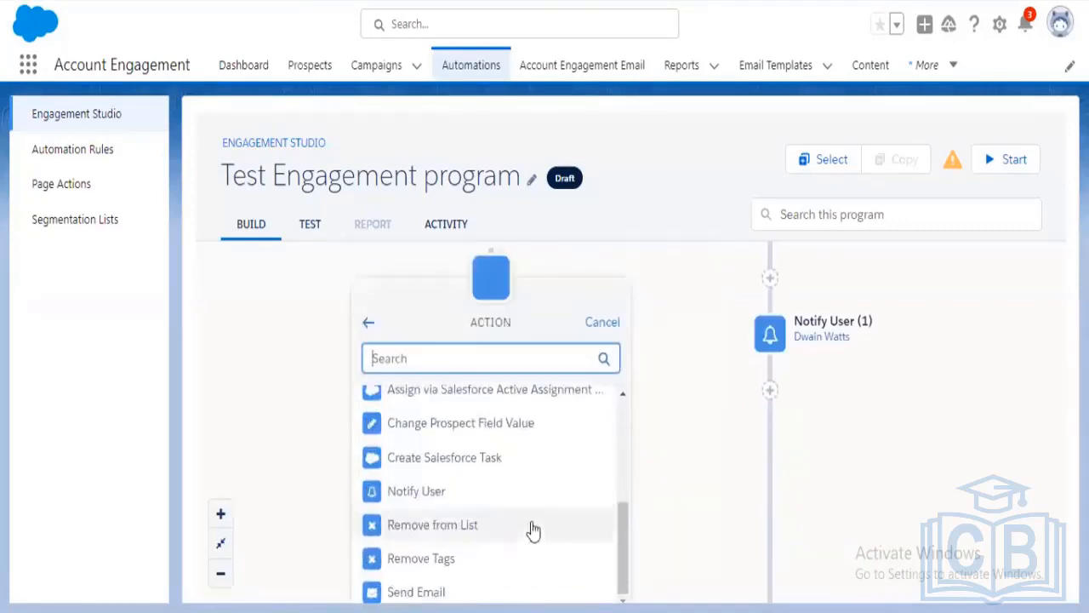
click(511, 589)
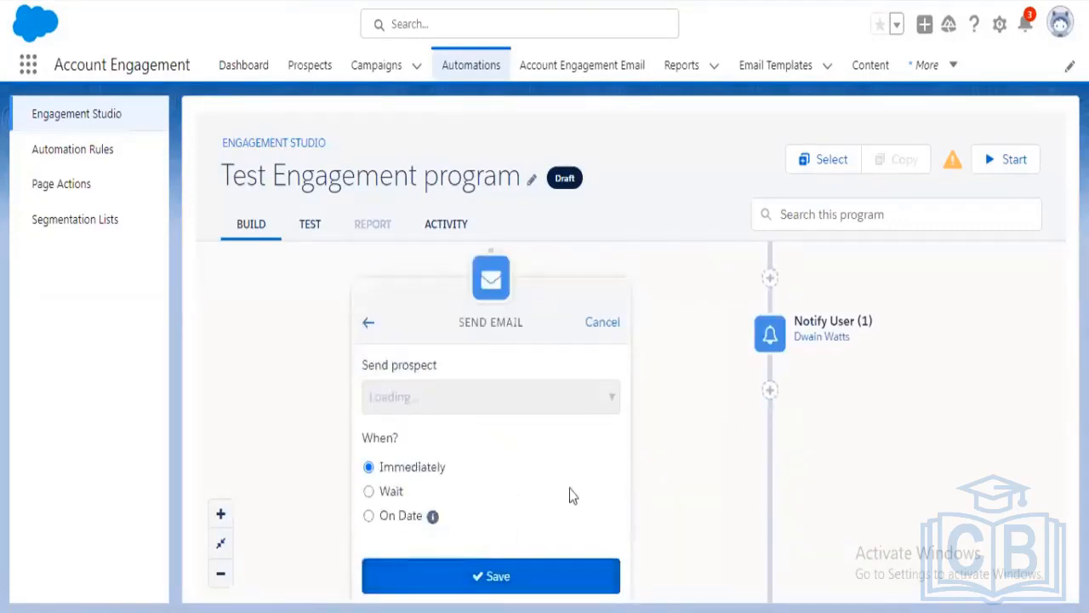
click(432, 399)
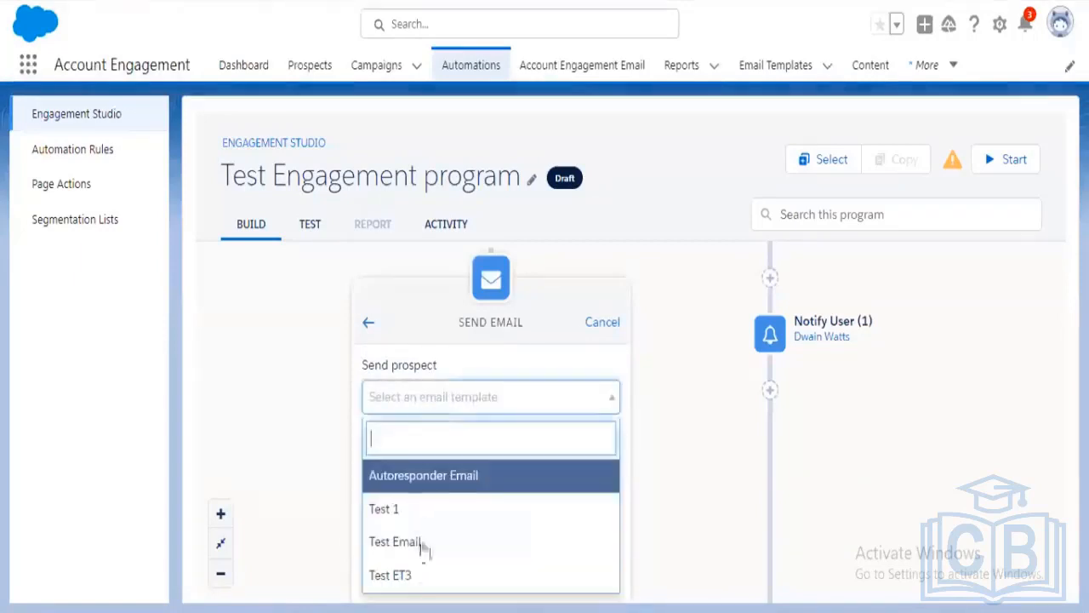
click(416, 538)
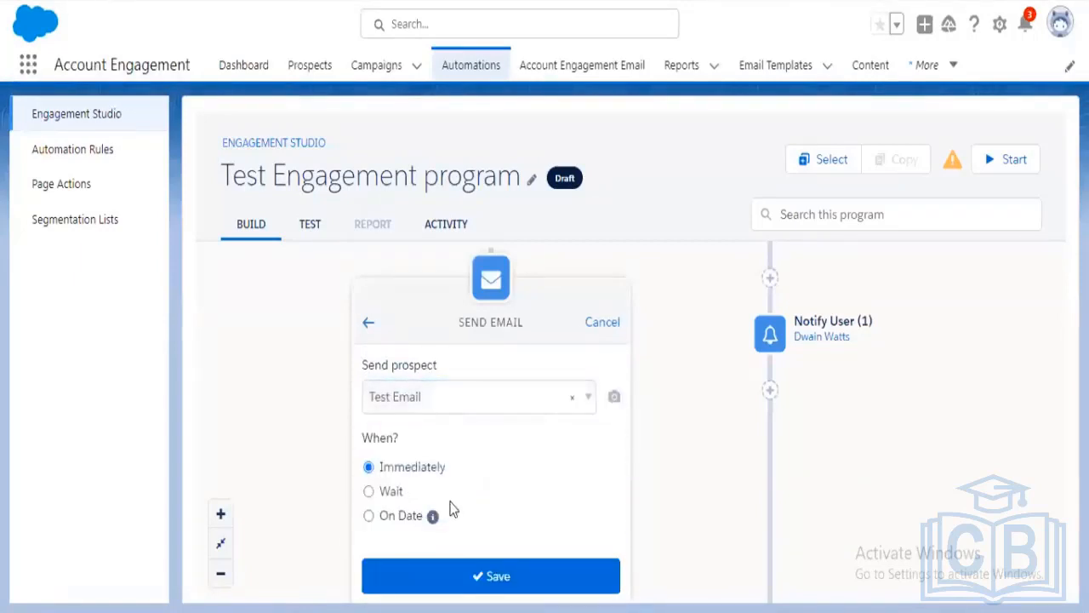
click(502, 575)
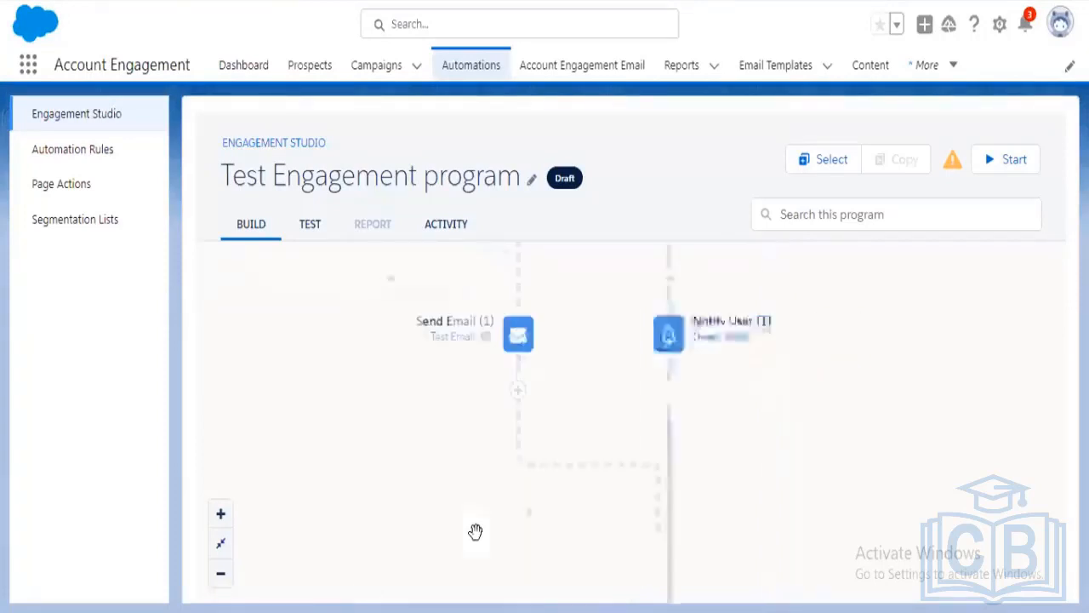
Step: Add an immediate Notify User action after the Test Email action on the No path, leaving its user unselected
drag(634, 401, 572, 418)
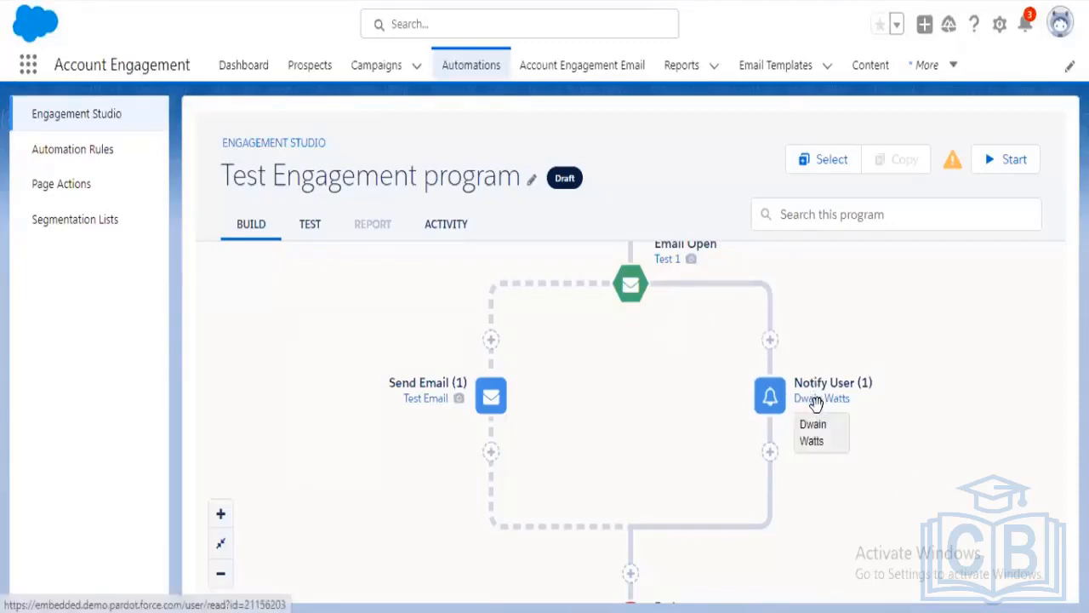
click(491, 454)
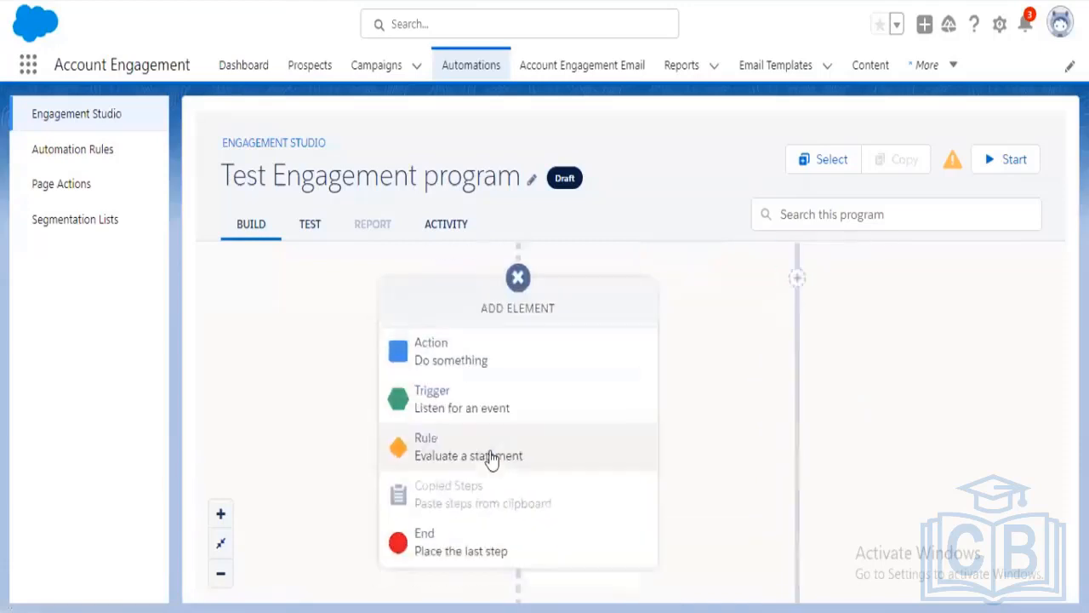
click(474, 417)
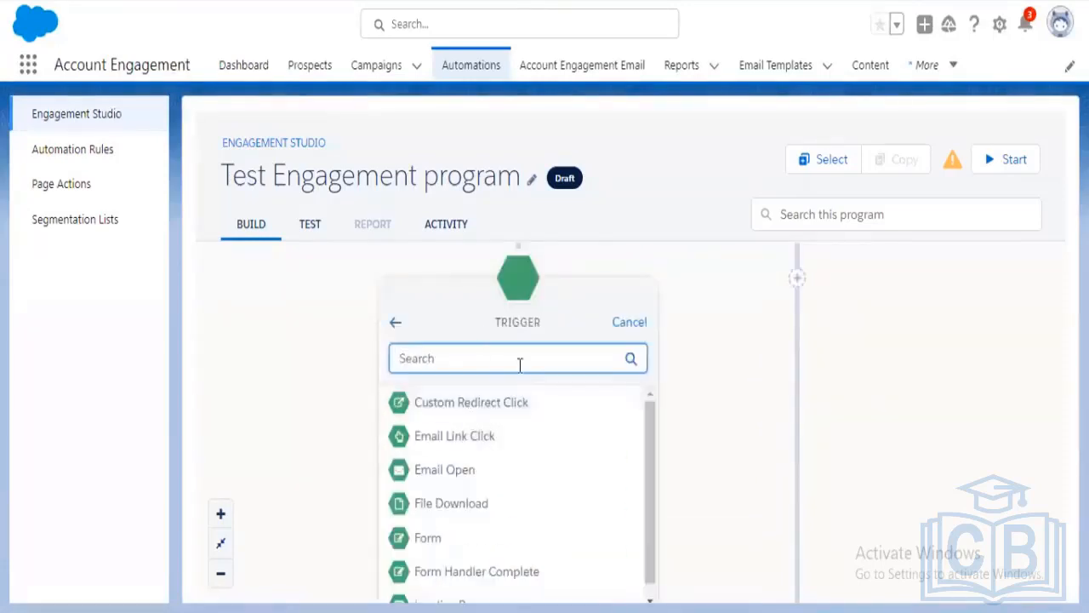
click(397, 324)
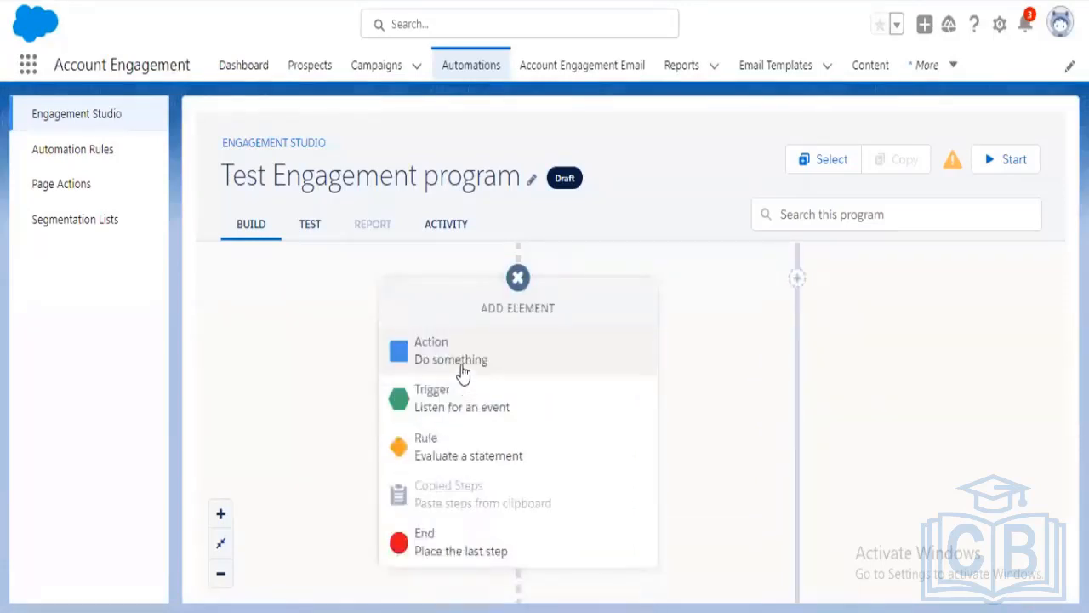
click(463, 374)
scroll(508, 519, down, 5)
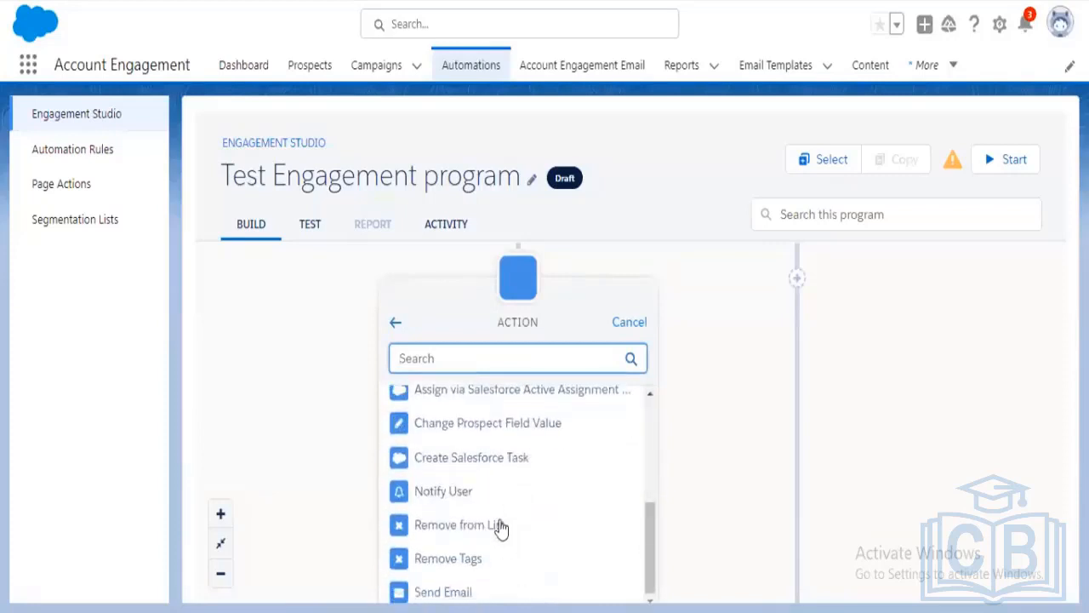
click(488, 495)
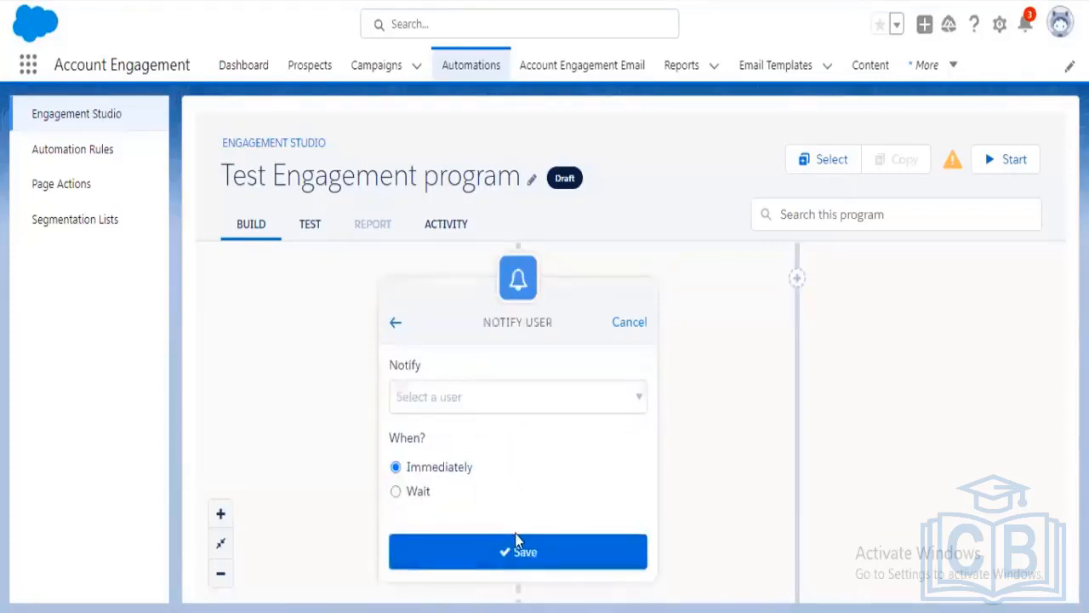
click(502, 547)
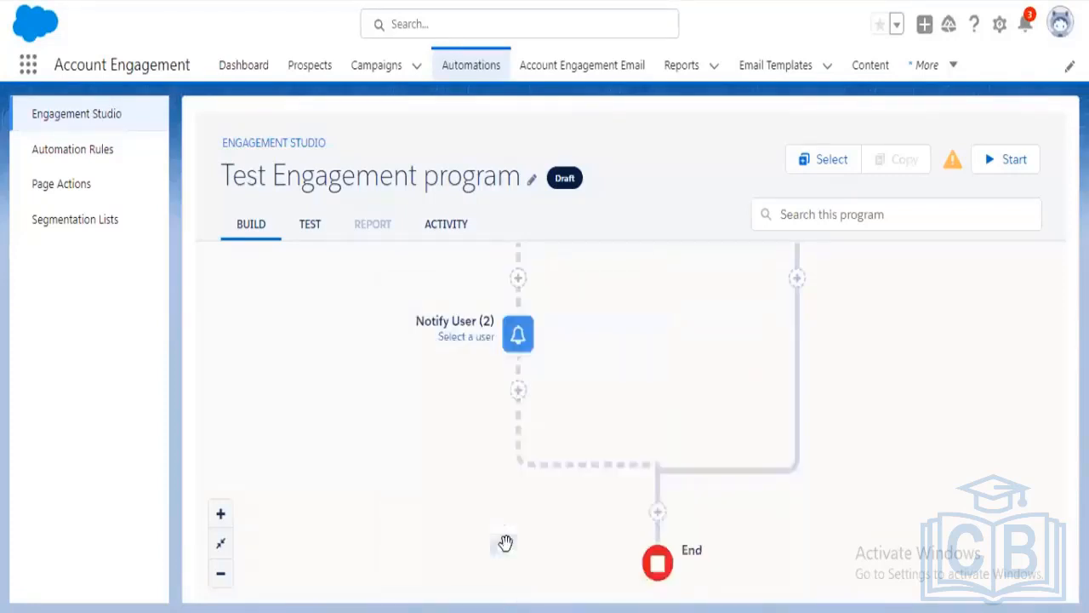
Step: Review the program flow from the Test 1 email through the Email Open trigger's Yes and No branches
drag(613, 340, 610, 468)
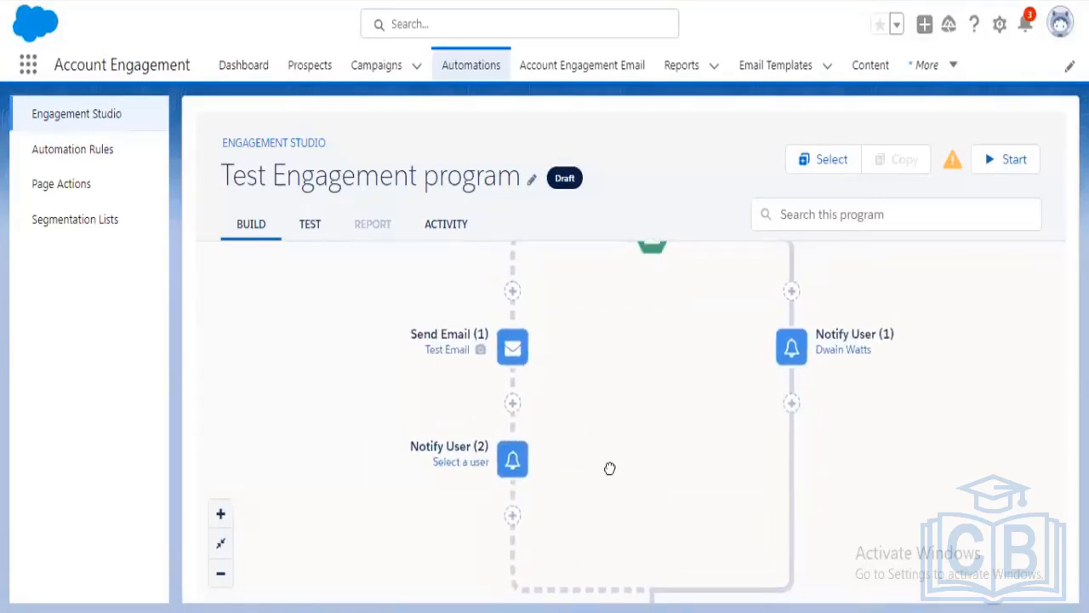
drag(618, 519, 614, 534)
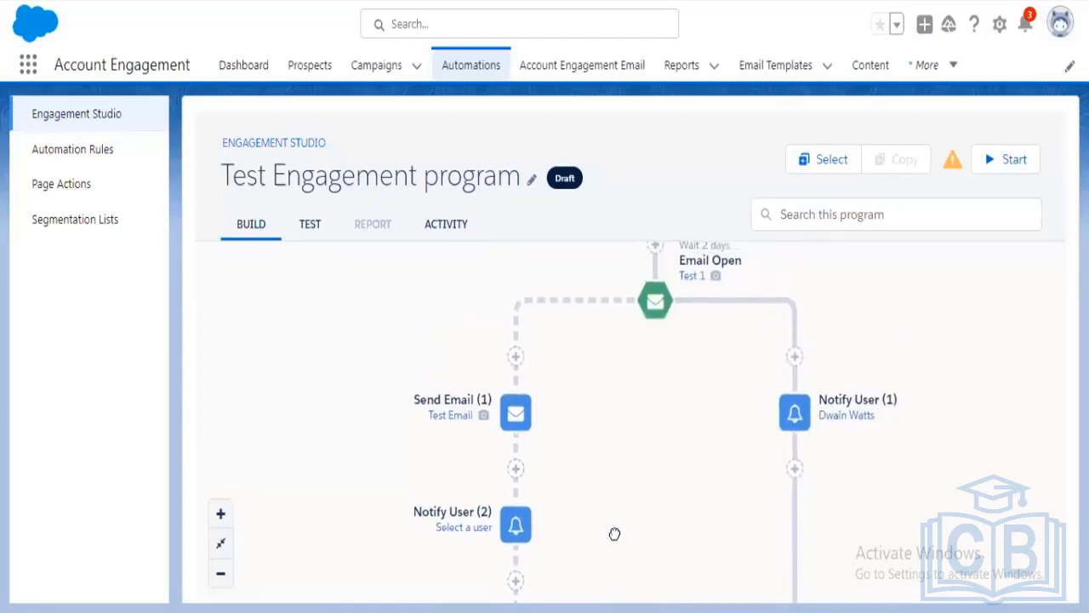
drag(607, 509, 542, 409)
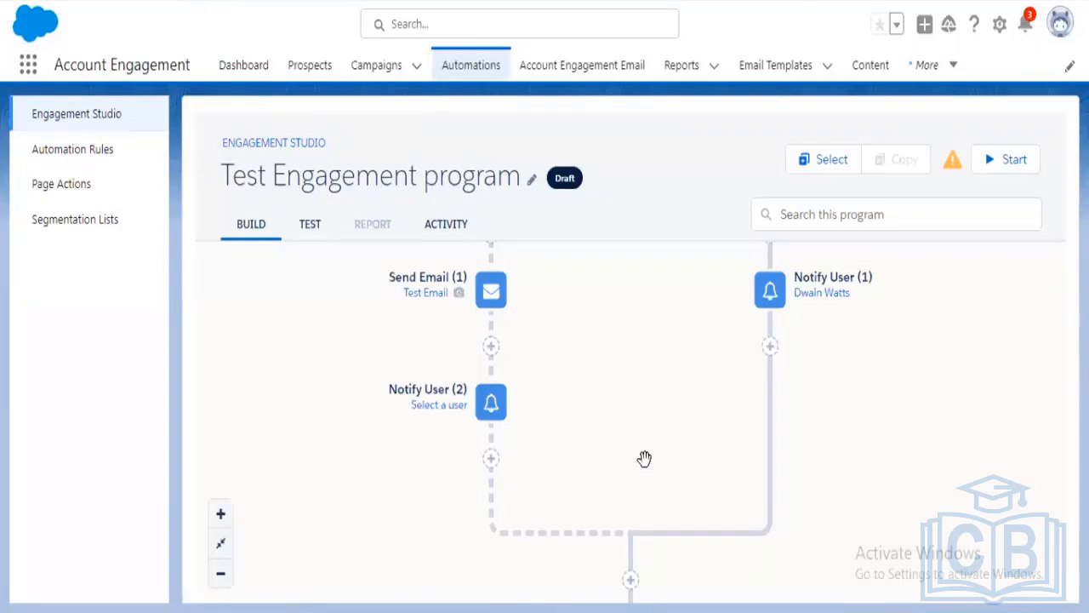
drag(642, 414, 642, 407)
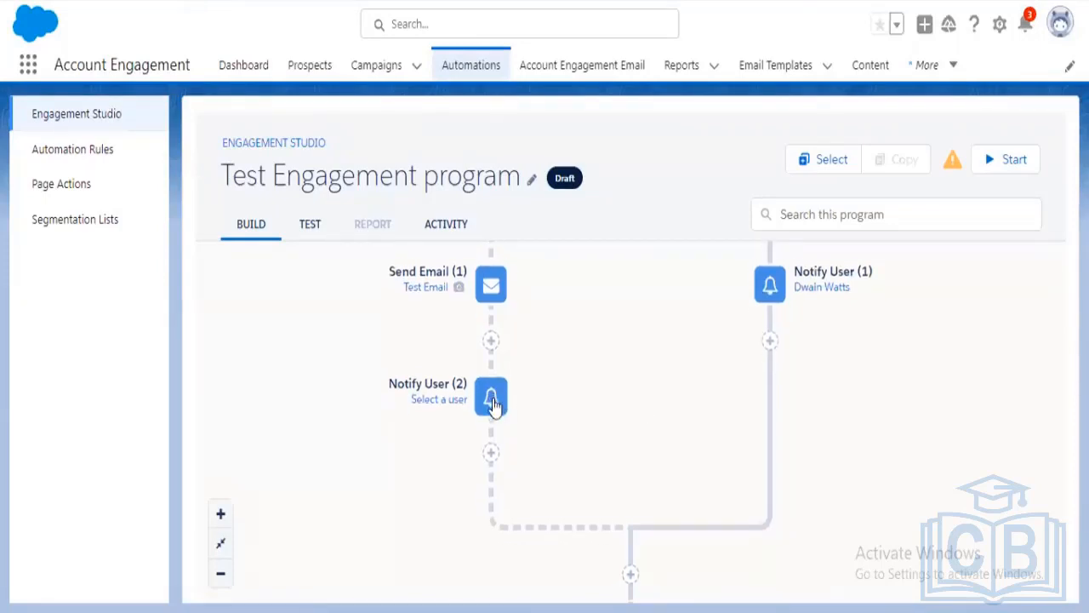
drag(568, 401, 597, 607)
drag(710, 338, 684, 404)
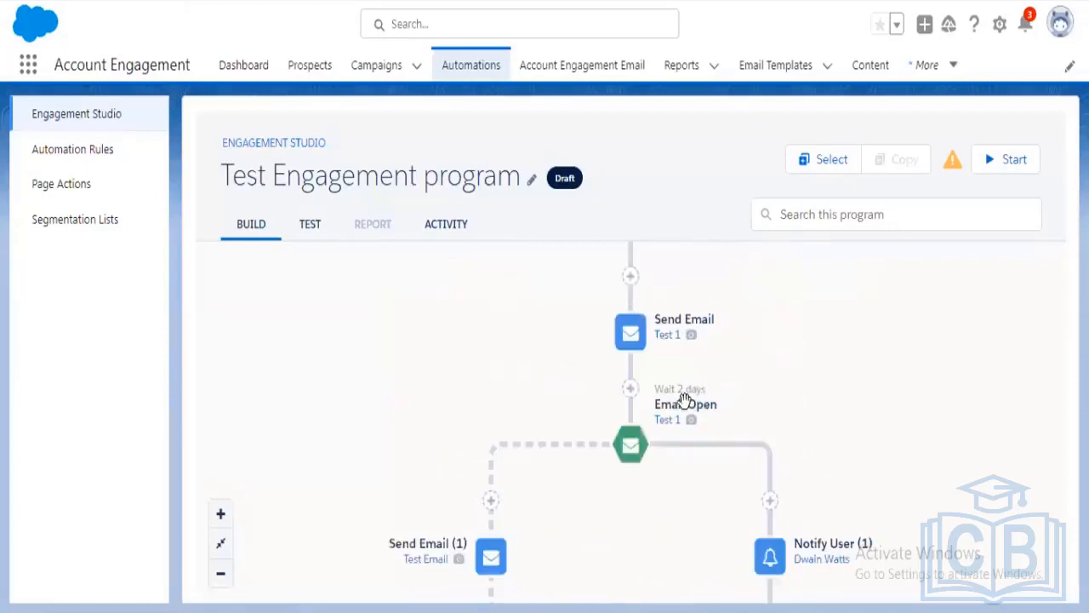